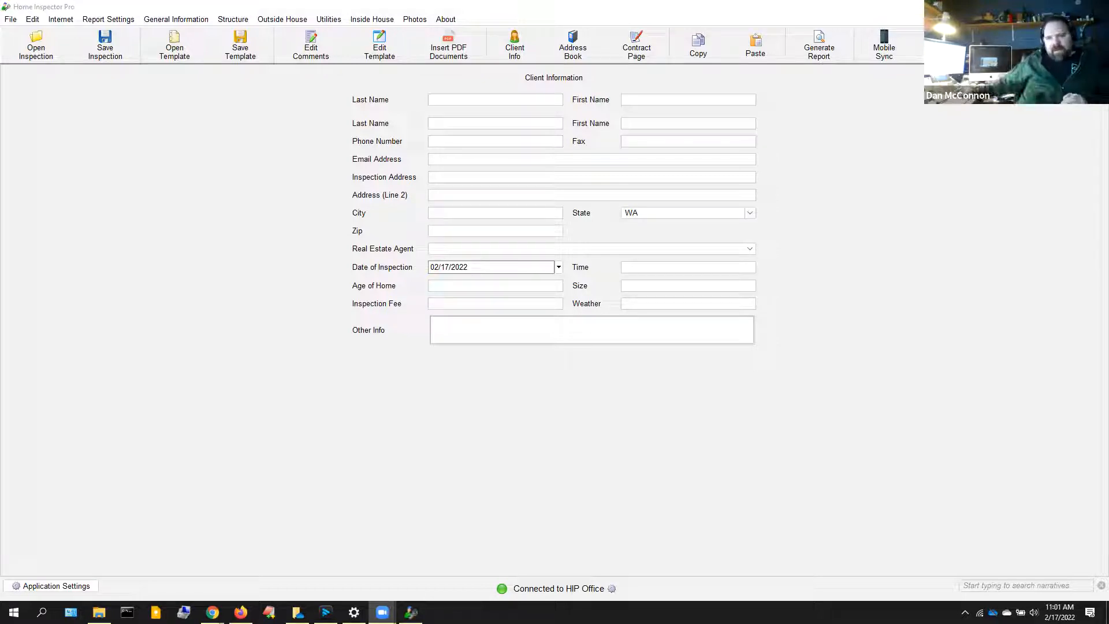
View the saved inspections in the Client Data folder, and leave without opening one.
{"action": "left_click", "coordinate": [1012, 46]}
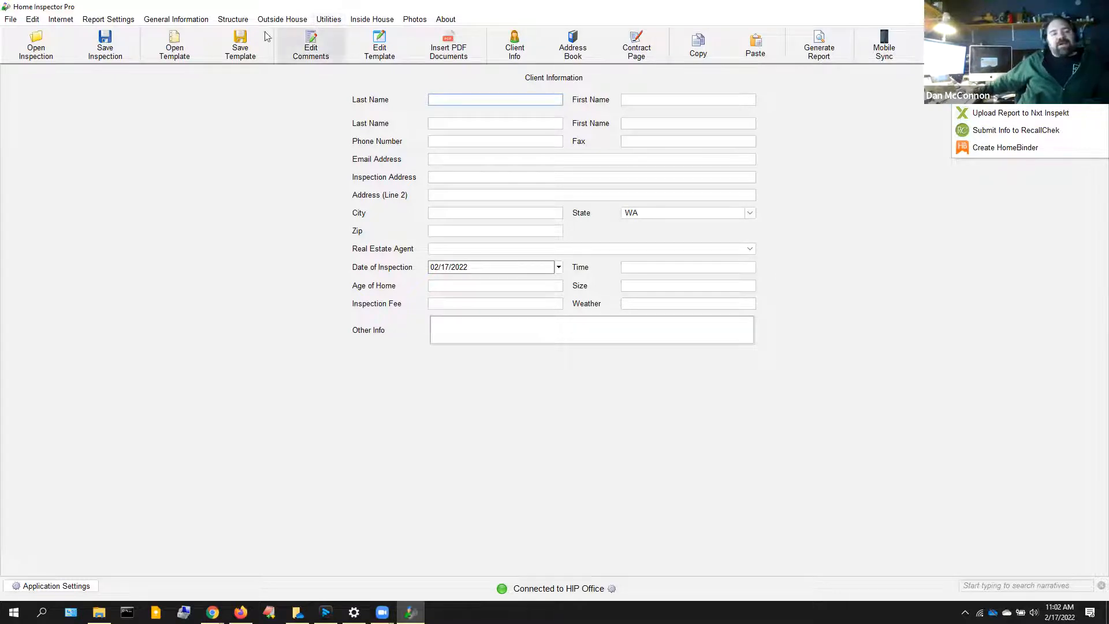
{"action": "left_click", "coordinate": [36, 44]}
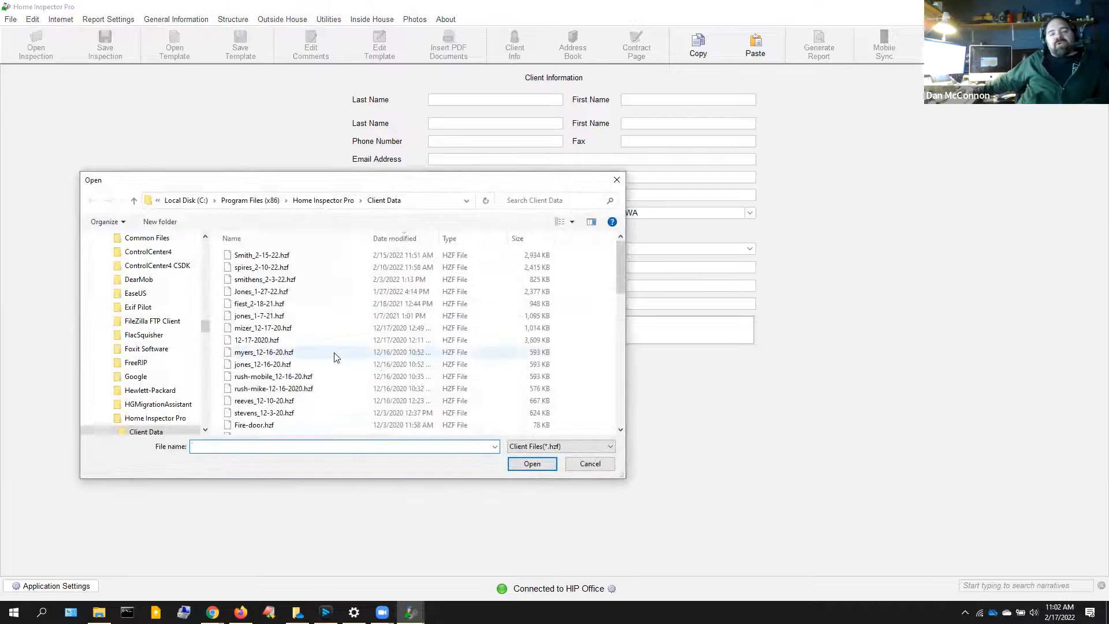
{"action": "left_click", "coordinate": [587, 464]}
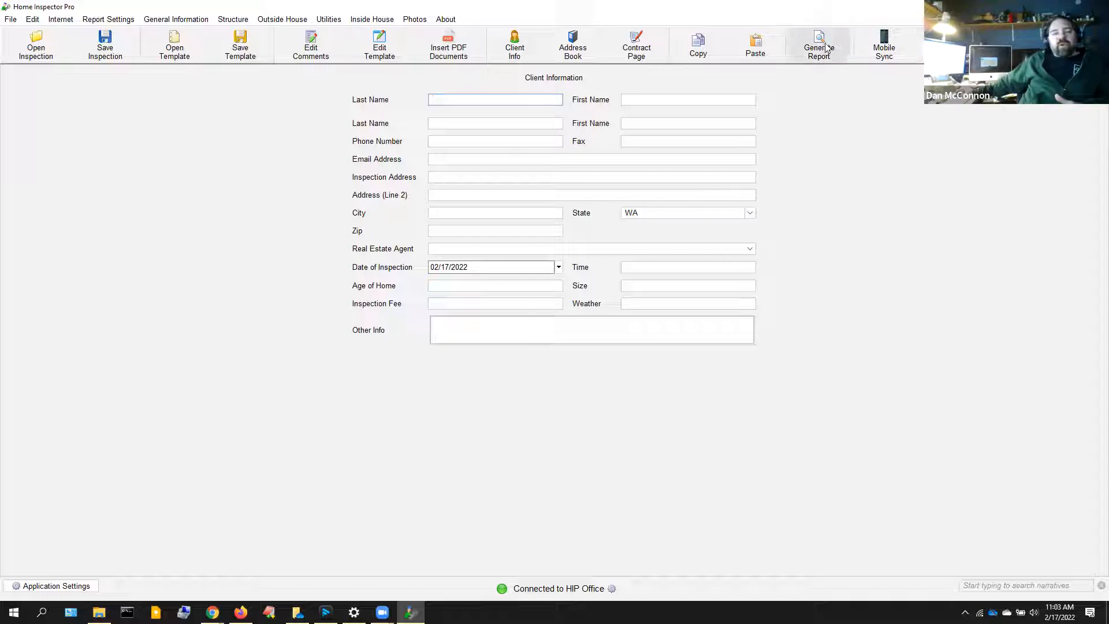
Review the report sections in Print Settings, and cancel saving the generated report.
{"action": "left_click", "coordinate": [849, 37]}
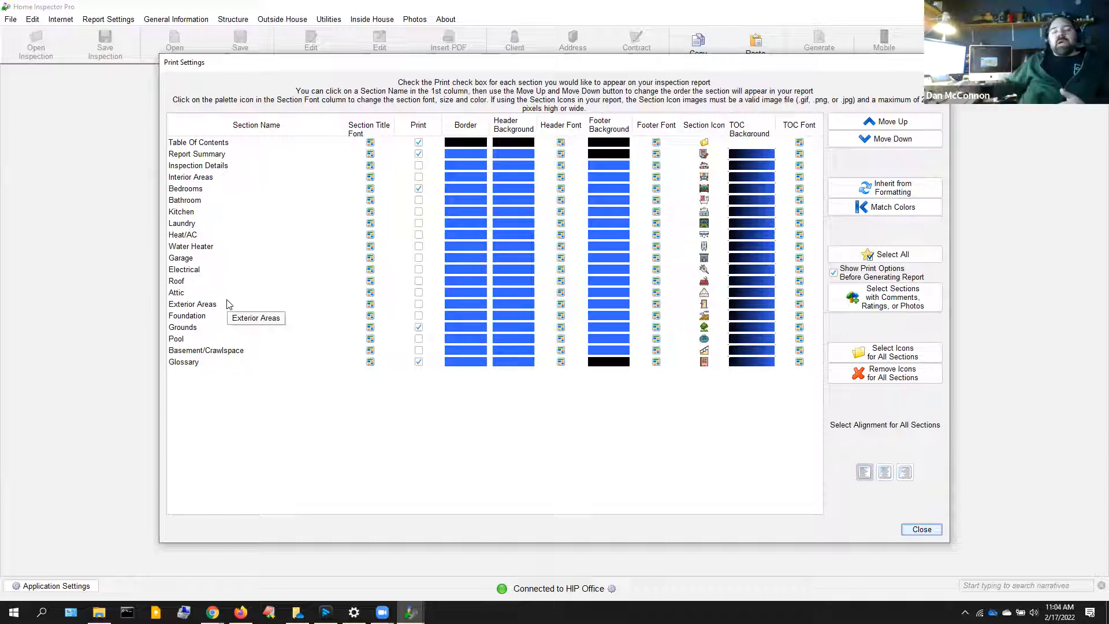
{"action": "left_click", "coordinate": [922, 529]}
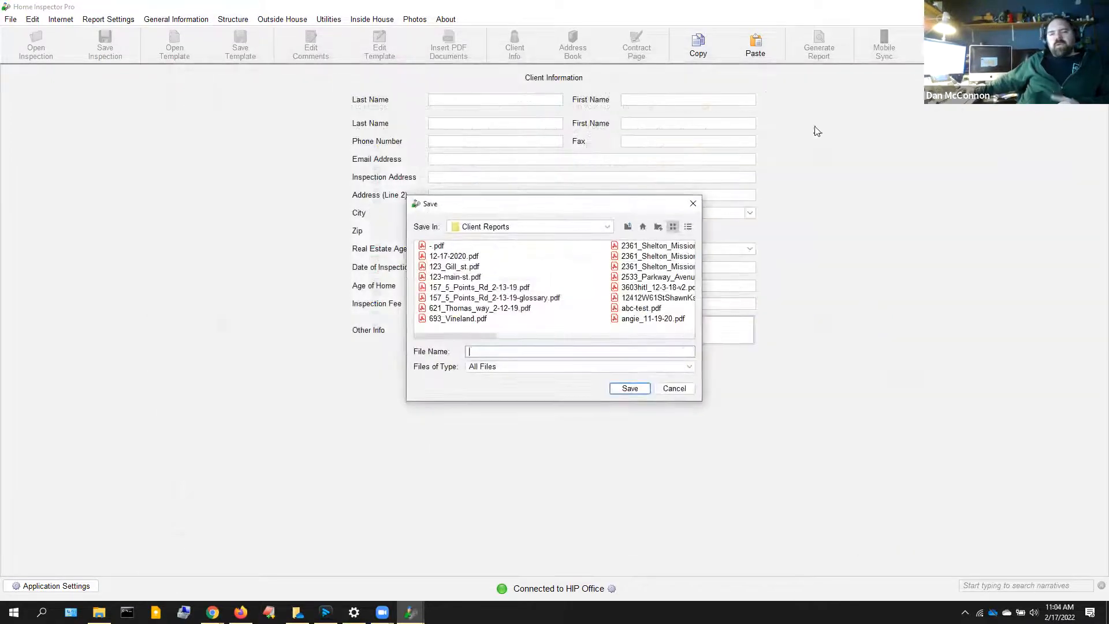
{"action": "left_click", "coordinate": [673, 389]}
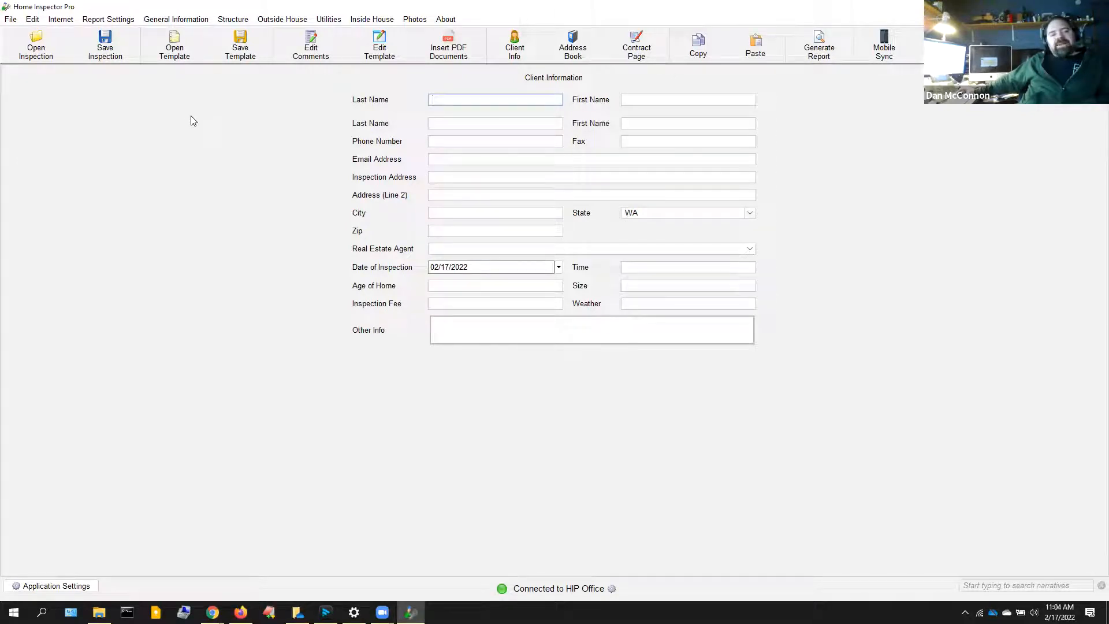
Look through the list of available templates, and leave it without opening one.
{"action": "left_click", "coordinate": [174, 45]}
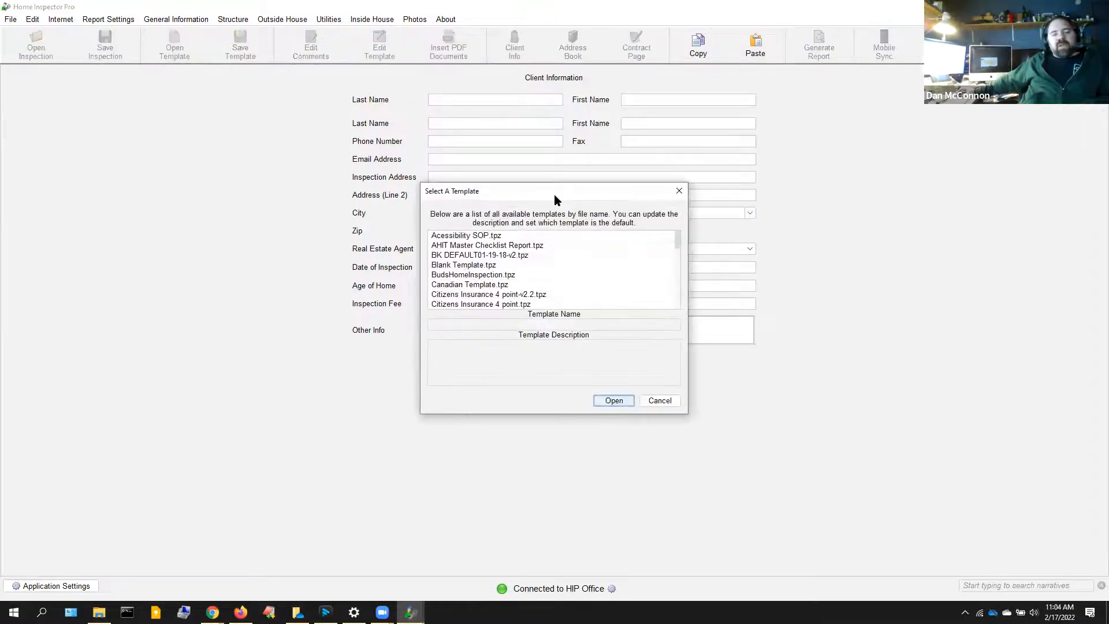
{"action": "scroll", "coordinate": [490, 270], "scroll_direction": "down", "scroll_amount": 3}
{"action": "scroll", "coordinate": [490, 268], "scroll_direction": "down", "scroll_amount": 5}
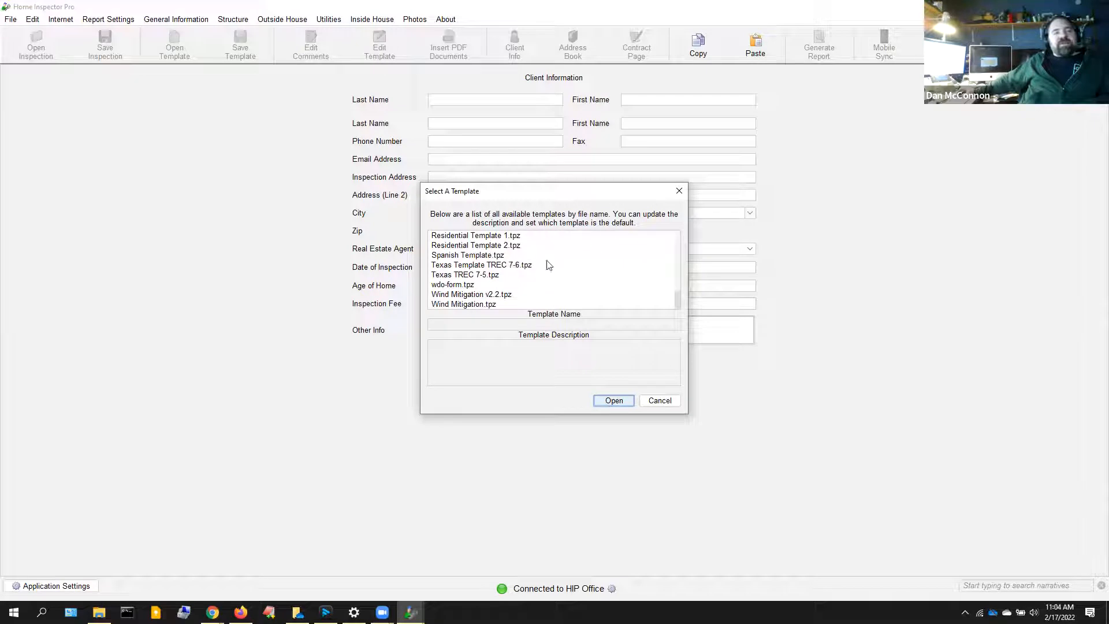
{"action": "scroll", "coordinate": [472, 283], "scroll_direction": "up", "scroll_amount": 6}
{"action": "scroll", "coordinate": [474, 284], "scroll_direction": "up", "scroll_amount": 1}
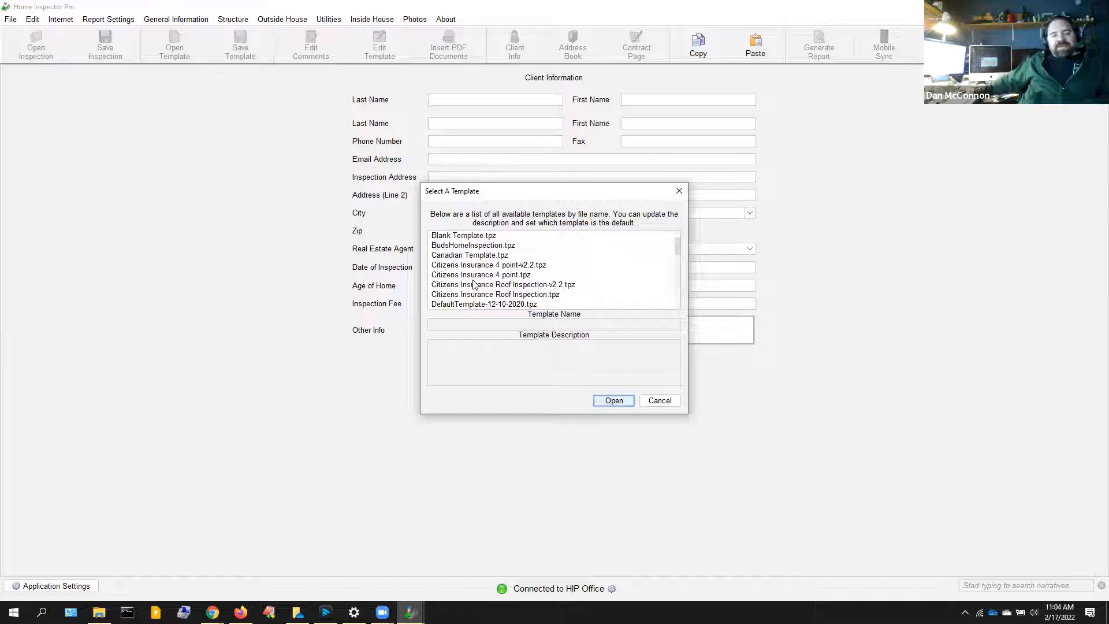
{"action": "scroll", "coordinate": [474, 285], "scroll_direction": "up", "scroll_amount": 1}
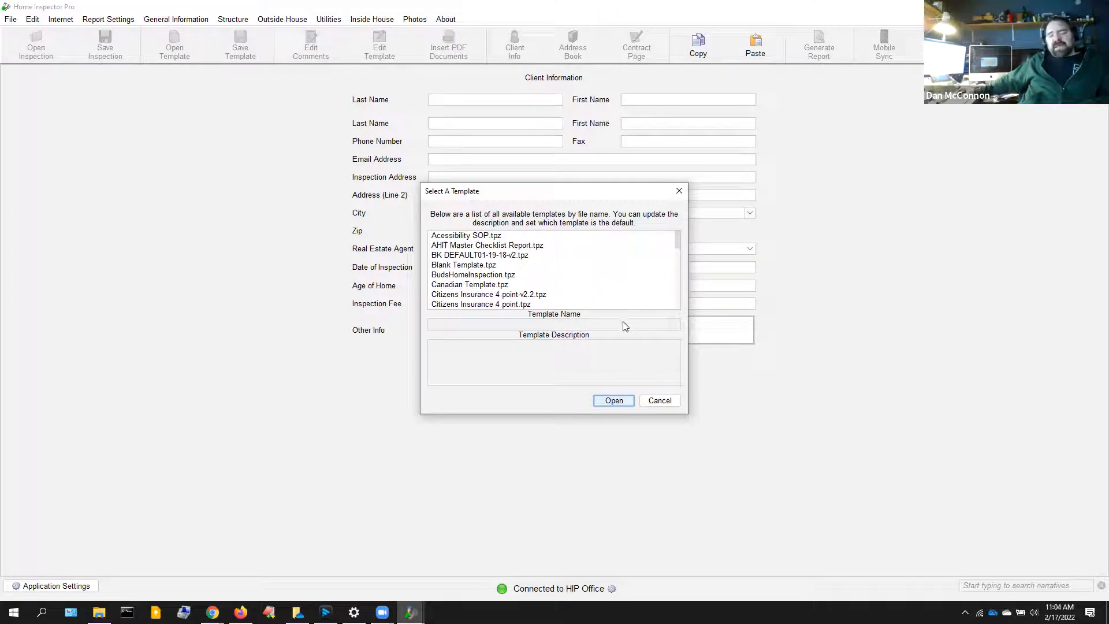
{"action": "left_click", "coordinate": [655, 401]}
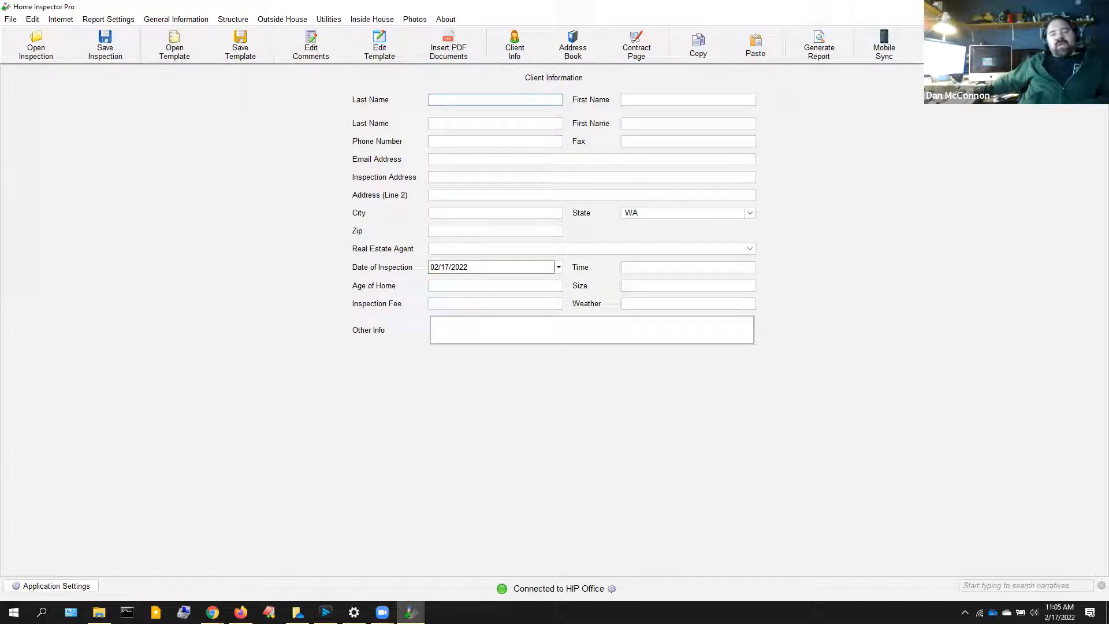
Dismiss the OneDrive sign-in on the desktop and open the Data folder at the Home Inspector Pro shortcut's file location.
{"action": "left_click", "coordinate": [1043, 6]}
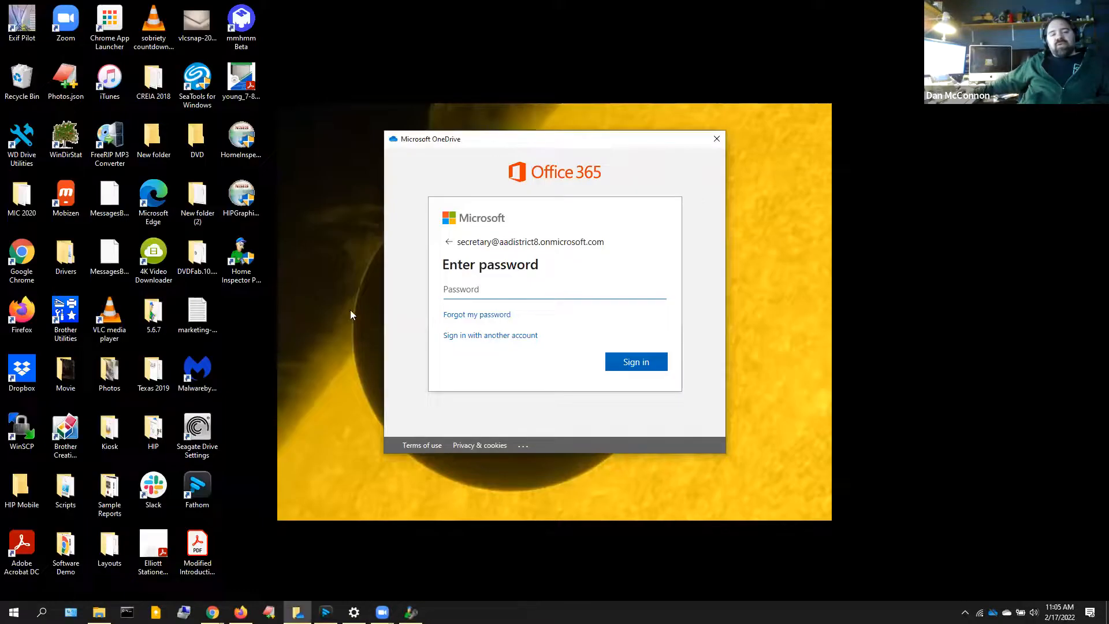
{"action": "left_click", "coordinate": [716, 139]}
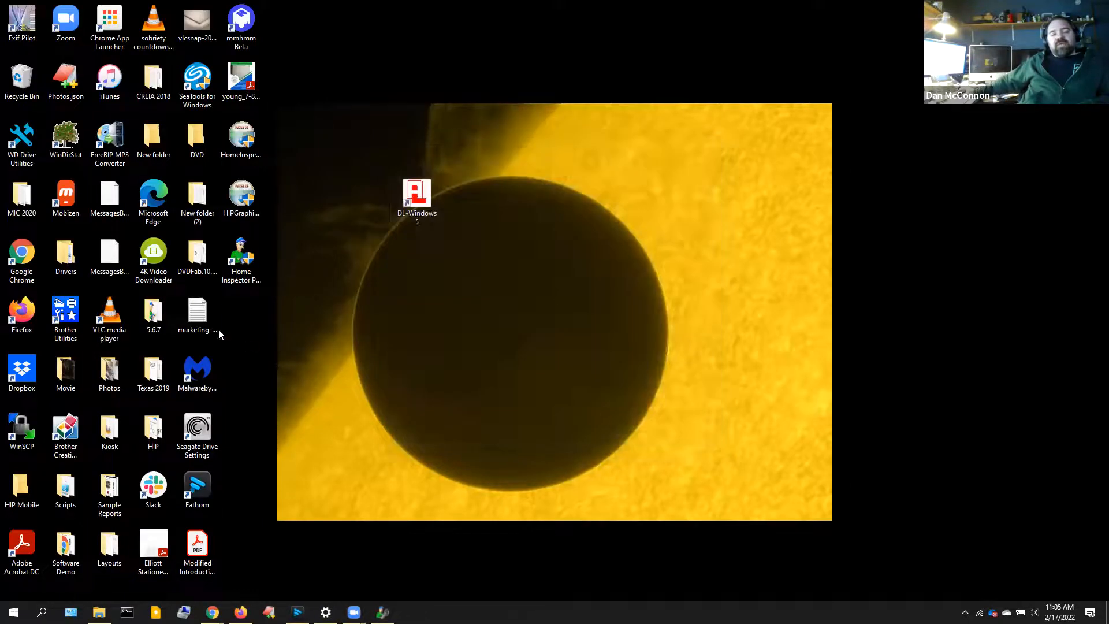
{"action": "right_click", "coordinate": [250, 274]}
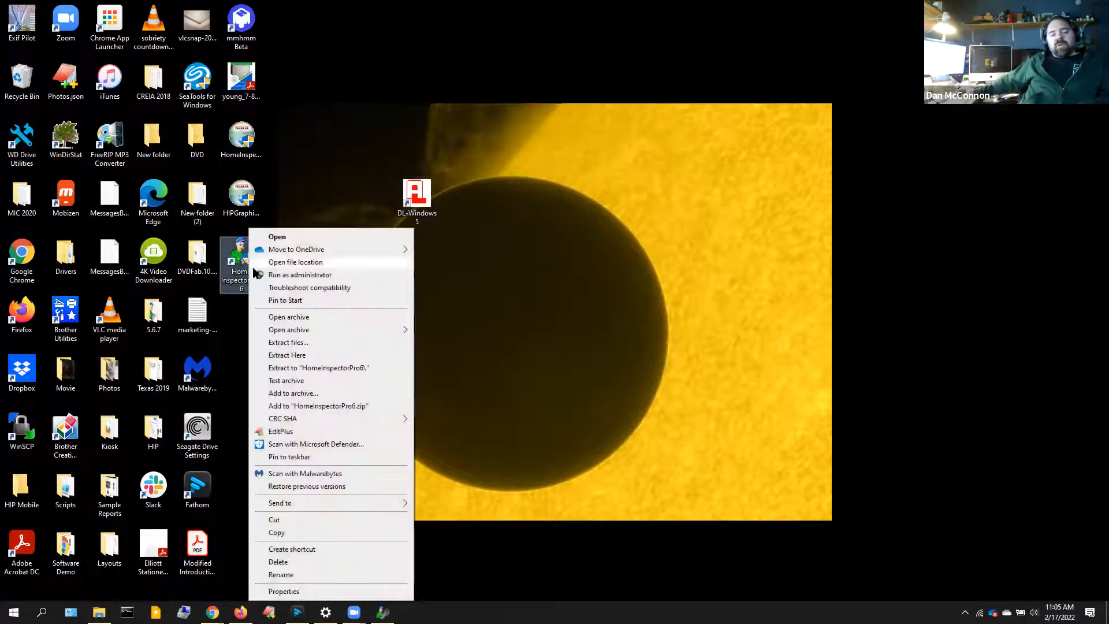
{"action": "left_click", "coordinate": [292, 263]}
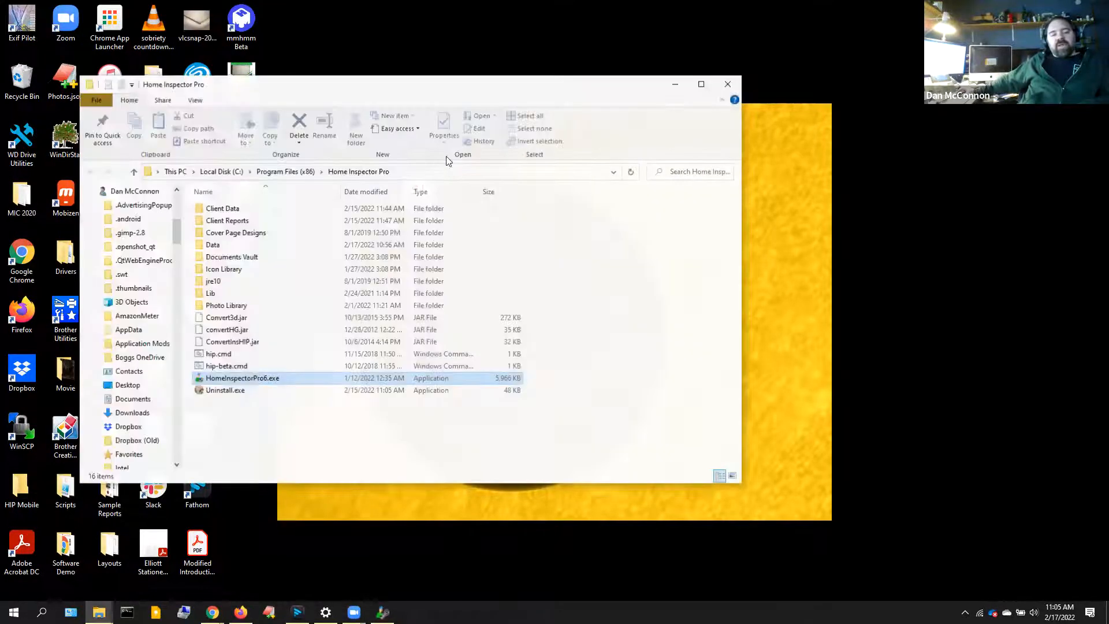
{"action": "double_click", "coordinate": [205, 245]}
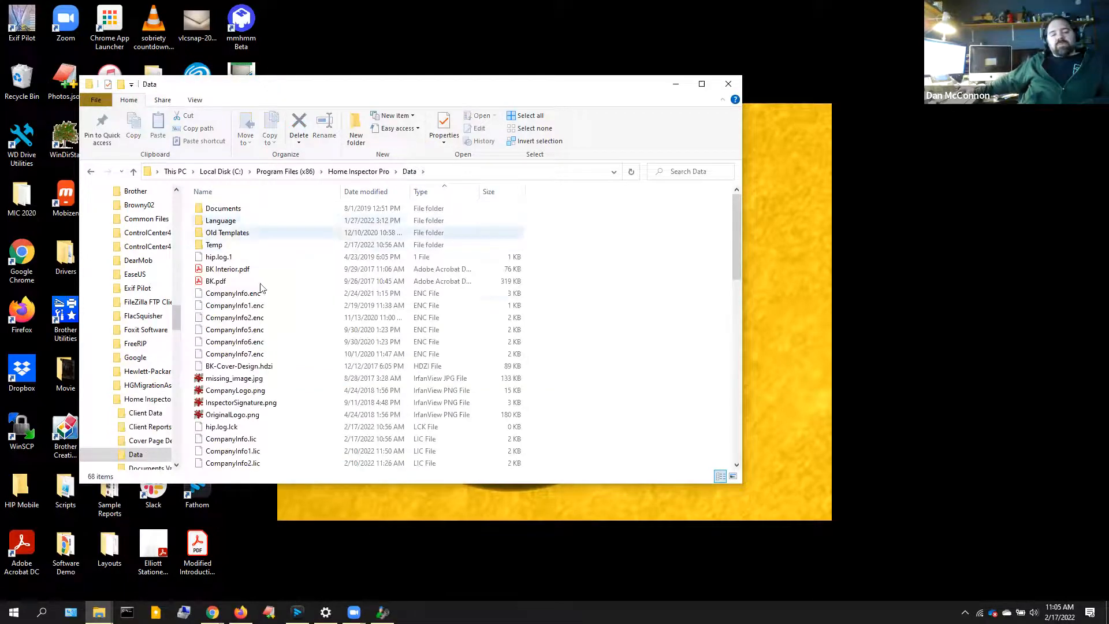
Examine the .tpz template files stored in the Data folder, and minimize the folder window.
{"action": "scroll", "coordinate": [255, 381], "scroll_direction": "down", "scroll_amount": 11}
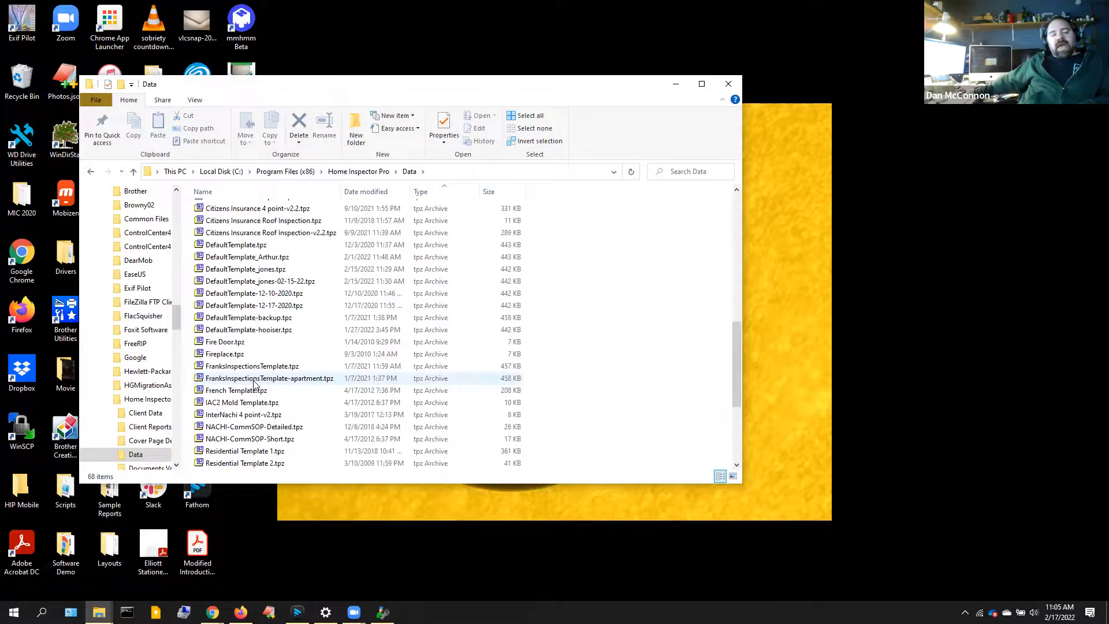
{"action": "scroll", "coordinate": [254, 384], "scroll_direction": "up", "scroll_amount": 3}
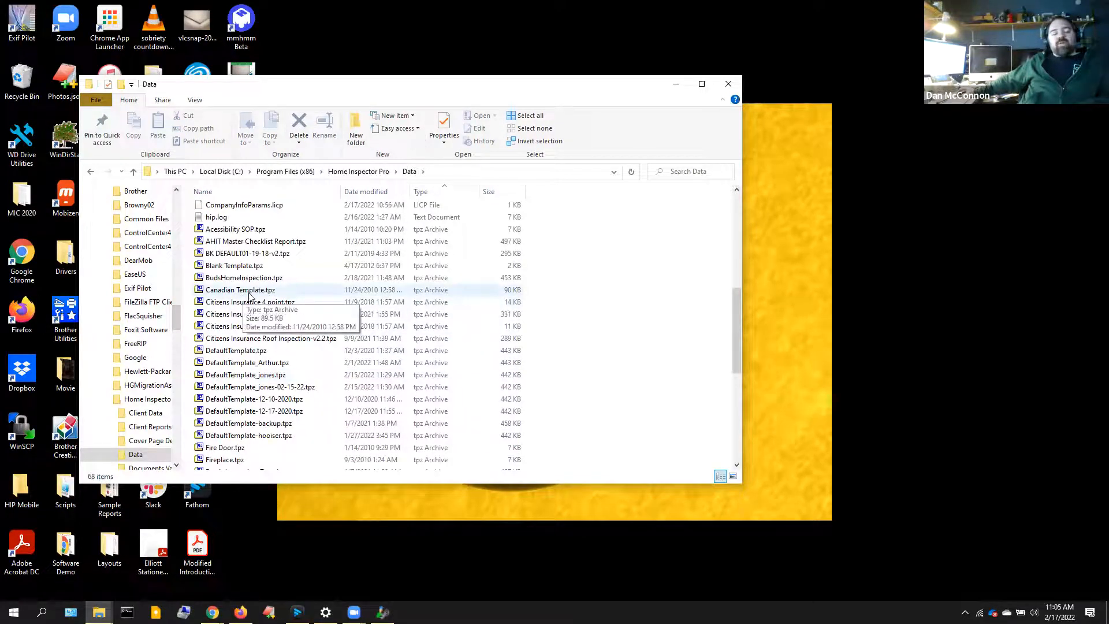
{"action": "scroll", "coordinate": [266, 292], "scroll_direction": "up", "scroll_amount": 1}
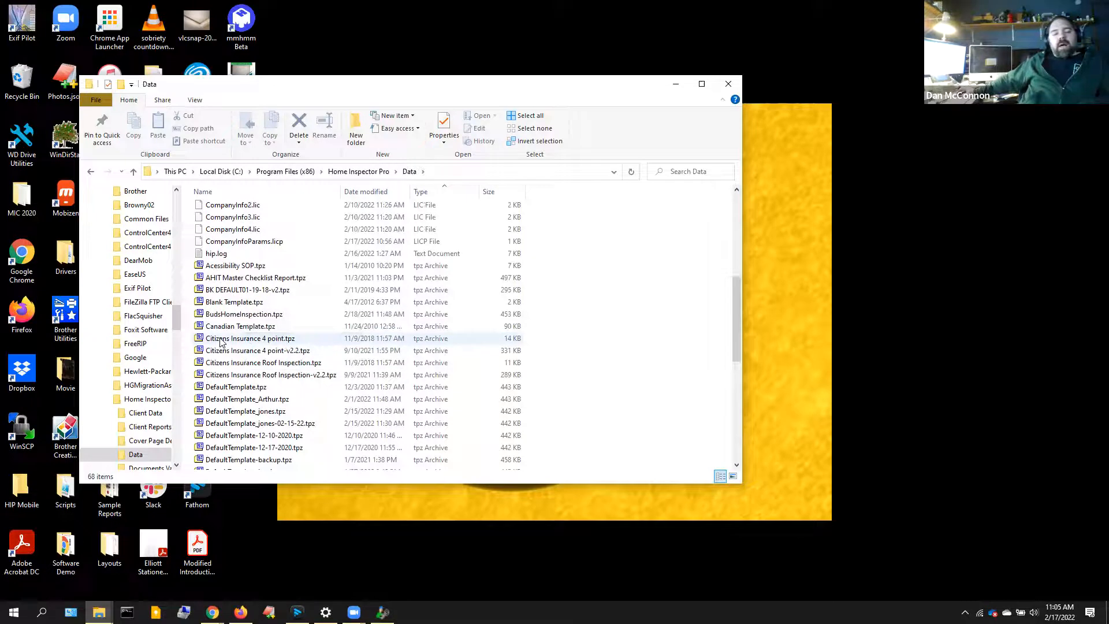
{"action": "scroll", "coordinate": [231, 329], "scroll_direction": "down", "scroll_amount": 5}
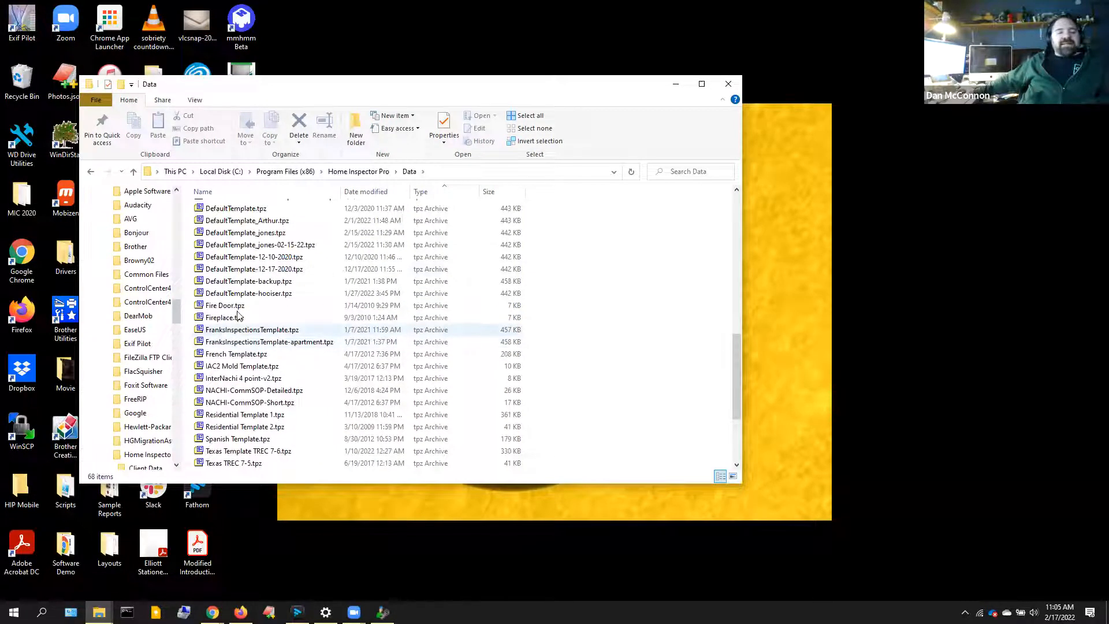
{"action": "scroll", "coordinate": [237, 386], "scroll_direction": "down", "scroll_amount": 3}
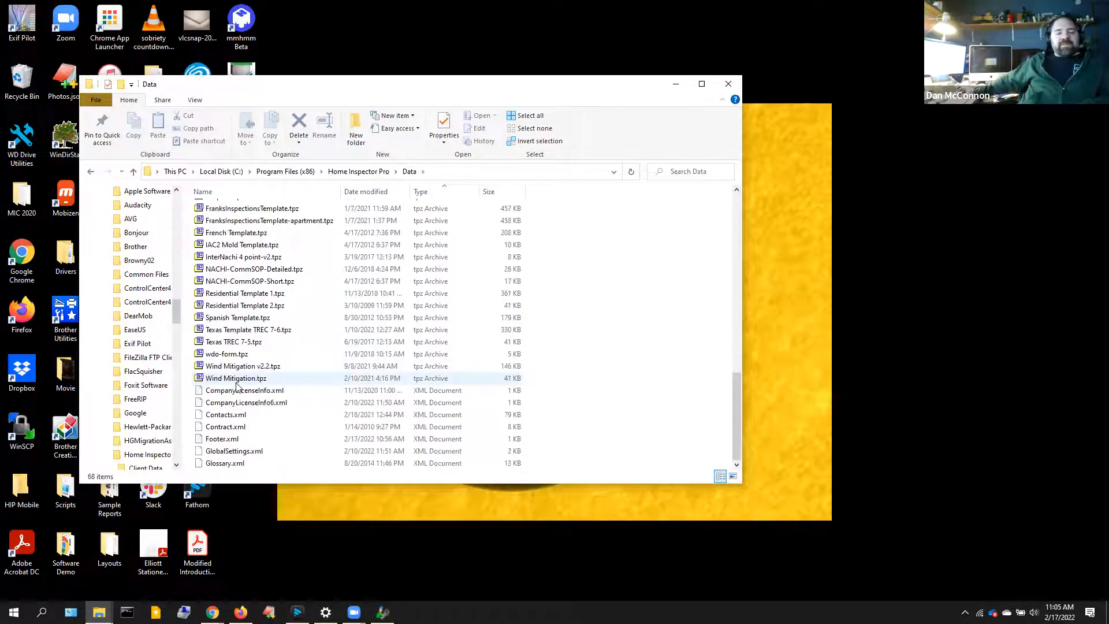
{"action": "left_click", "coordinate": [241, 321]}
{"action": "scroll", "coordinate": [241, 321], "scroll_direction": "up", "scroll_amount": 3}
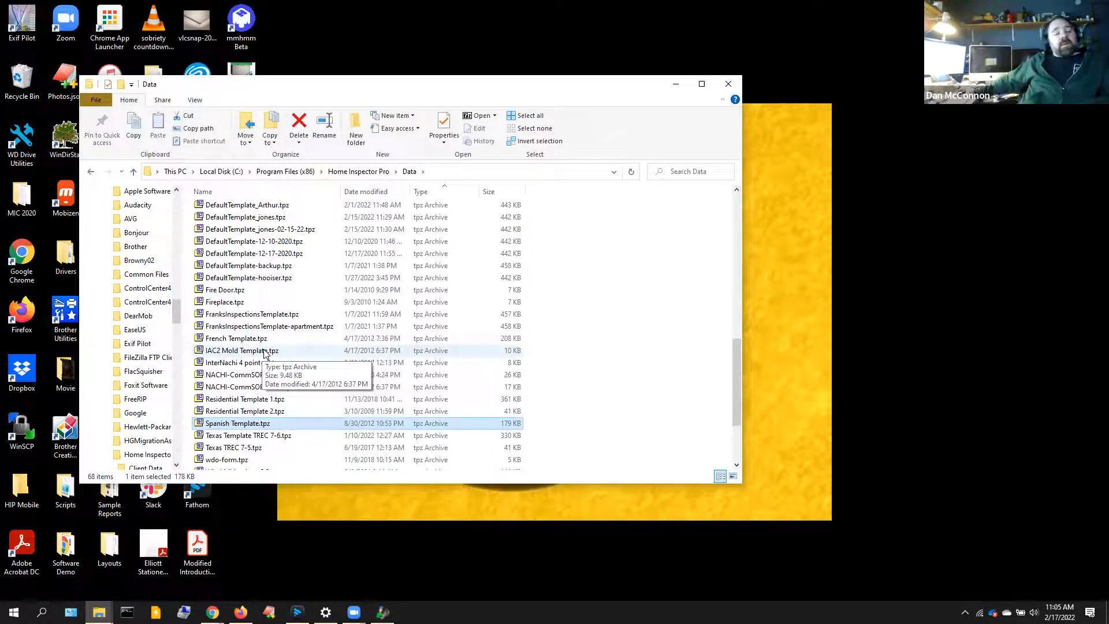
{"action": "scroll", "coordinate": [251, 338], "scroll_direction": "down", "scroll_amount": 1}
{"action": "scroll", "coordinate": [243, 326], "scroll_direction": "up", "scroll_amount": 1}
{"action": "scroll", "coordinate": [243, 326], "scroll_direction": "up", "scroll_amount": 2}
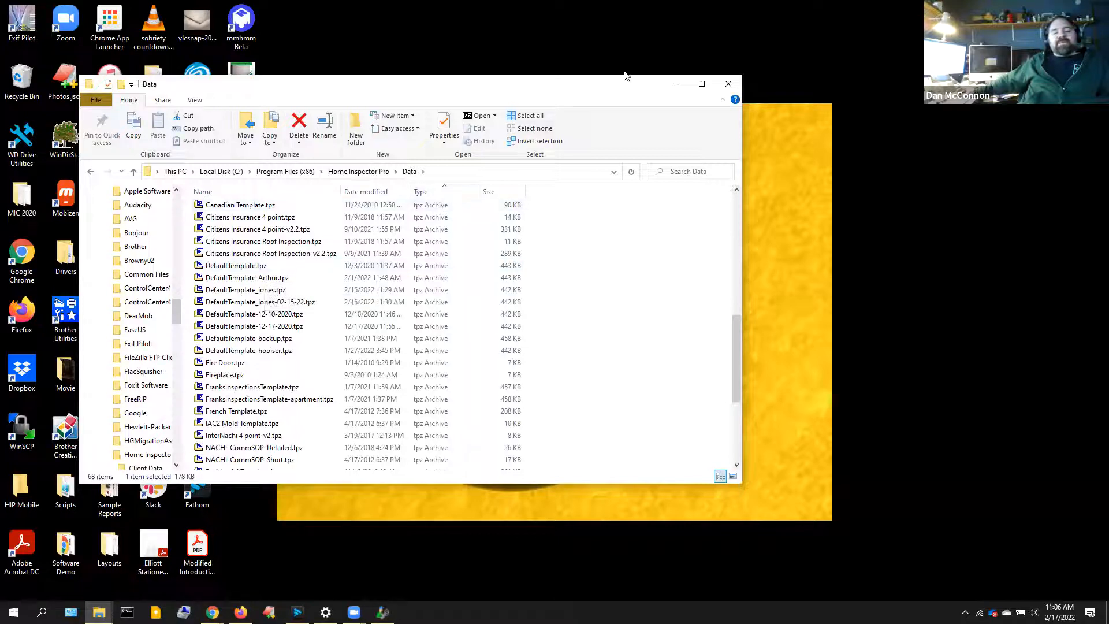
{"action": "left_click", "coordinate": [674, 88]}
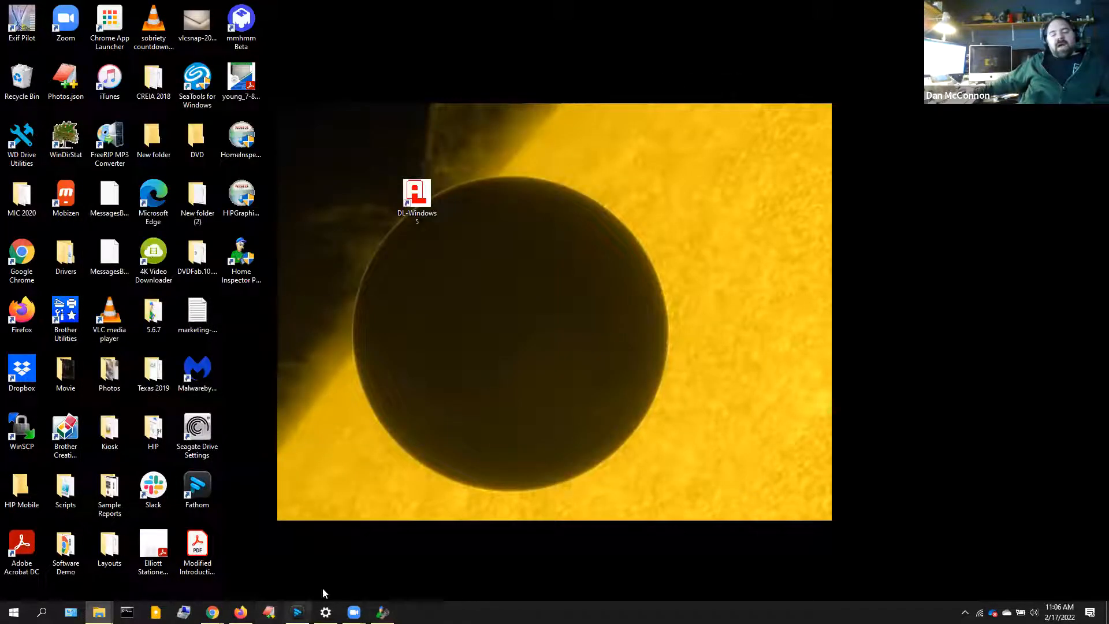
Switch back to Home Inspector Pro and open the DefaultTemplate.tpz template.
{"action": "mouse_move", "coordinate": [383, 612]}
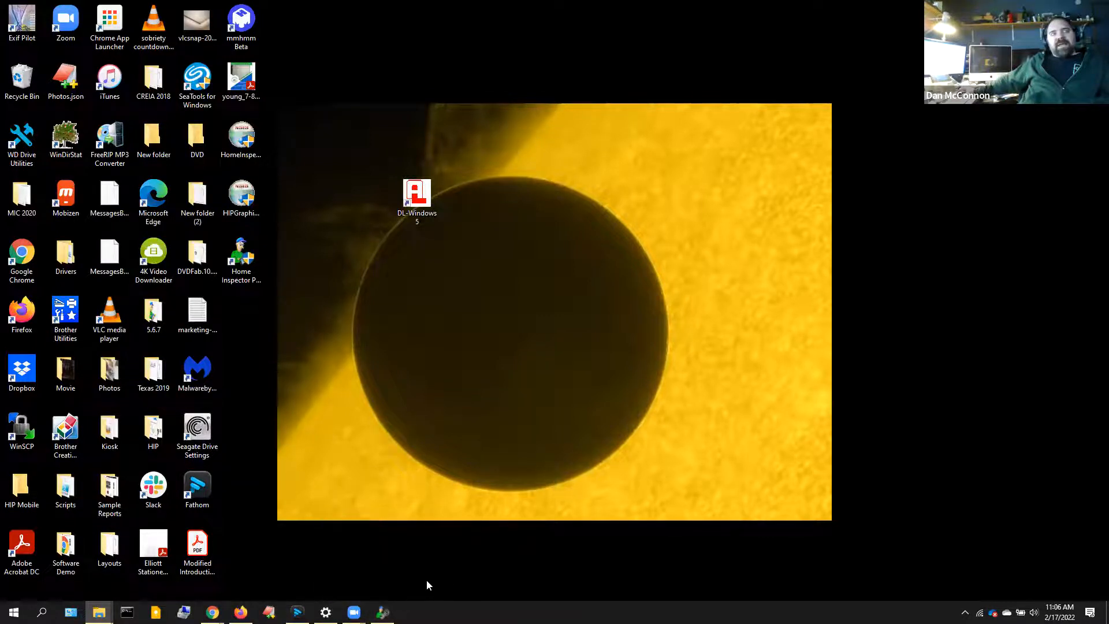
{"action": "left_click", "coordinate": [383, 612]}
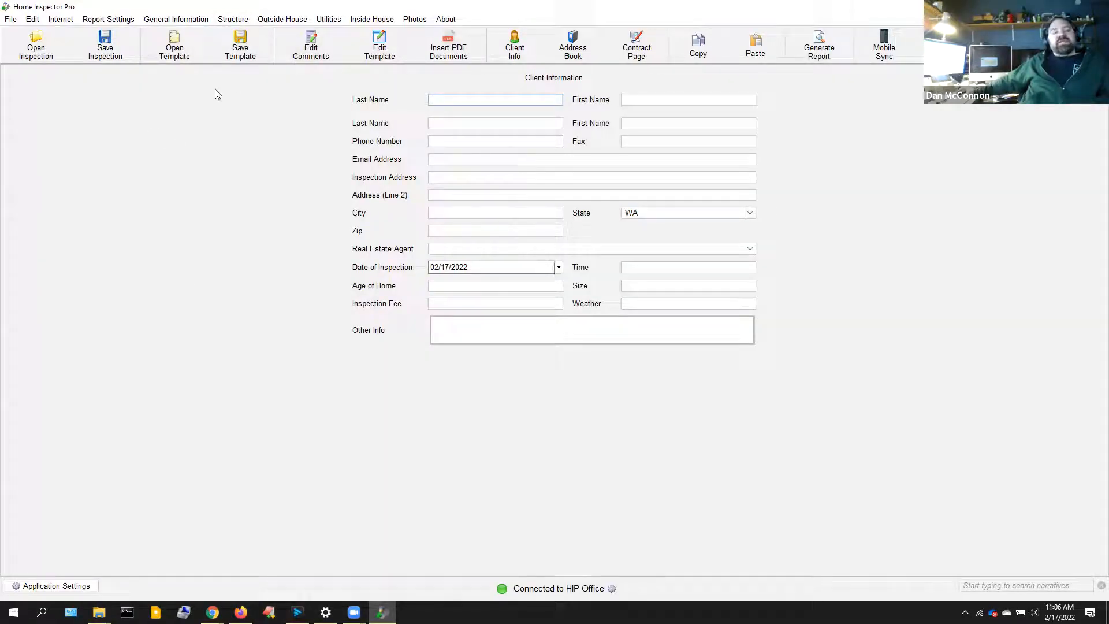
{"action": "left_click", "coordinate": [171, 50]}
{"action": "scroll", "coordinate": [468, 293], "scroll_direction": "down", "scroll_amount": 1}
{"action": "scroll", "coordinate": [468, 293], "scroll_direction": "down", "scroll_amount": 1}
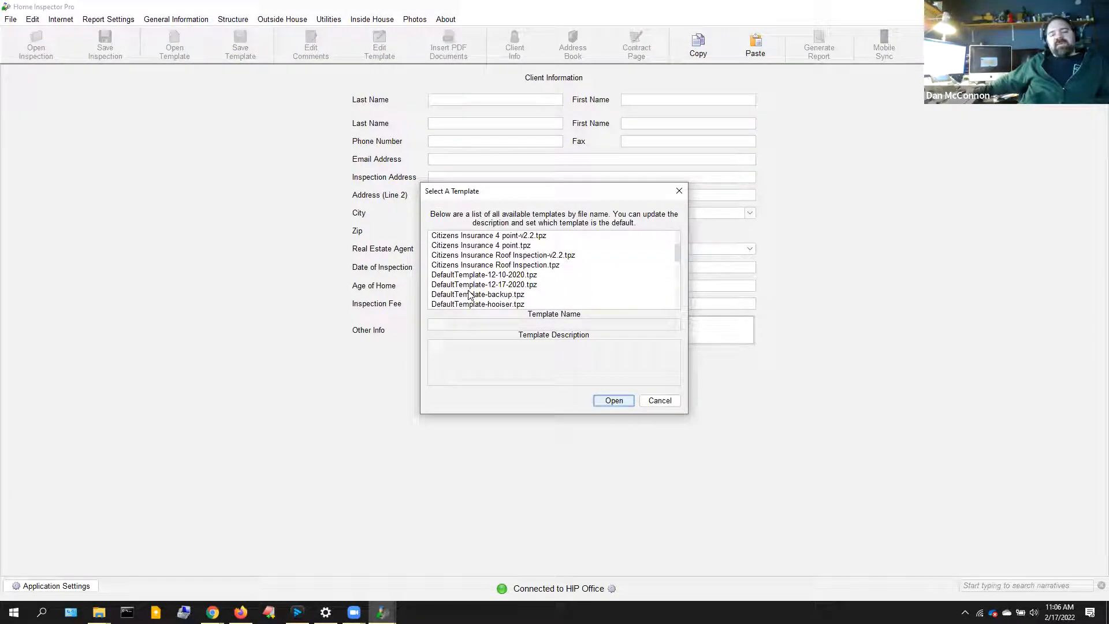
{"action": "scroll", "coordinate": [469, 282], "scroll_direction": "down", "scroll_amount": 2}
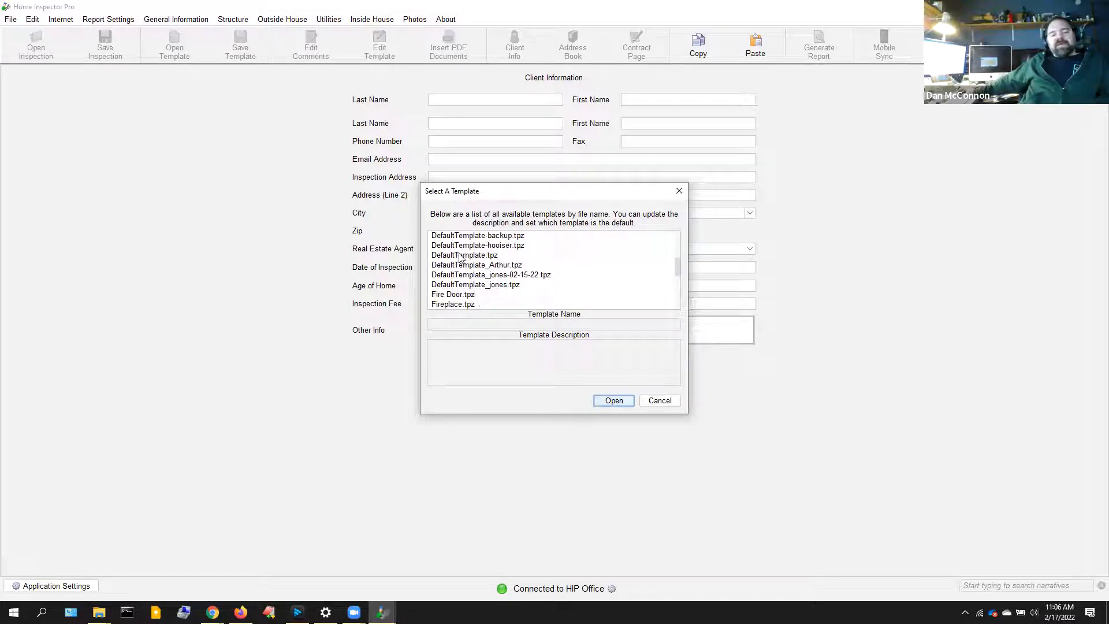
{"action": "left_click", "coordinate": [478, 256]}
{"action": "left_click", "coordinate": [614, 401]}
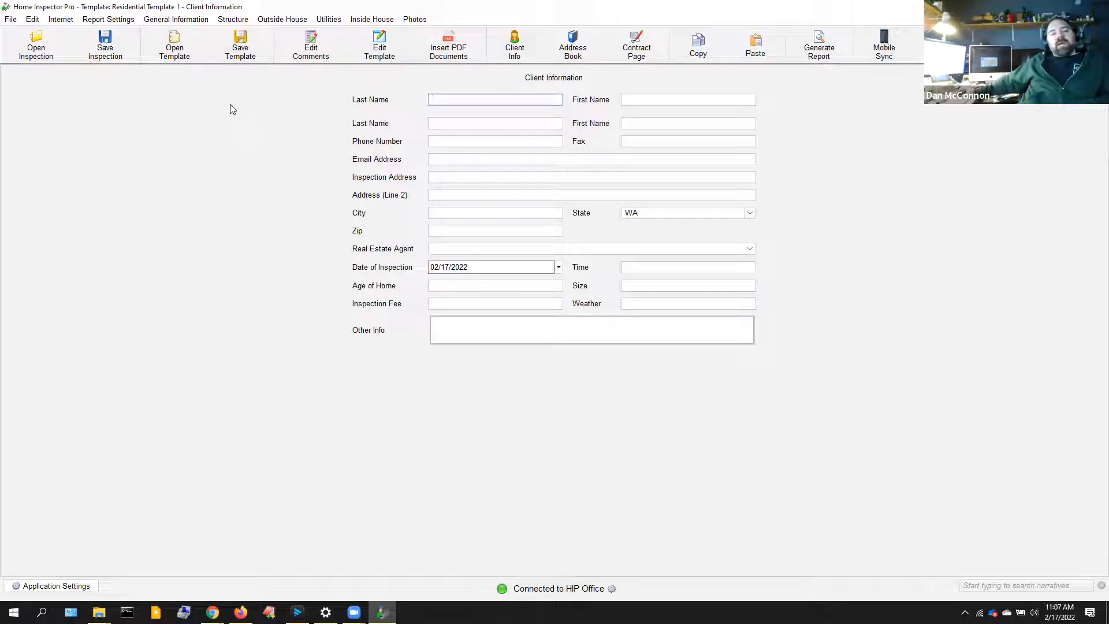
{"action": "left_click", "coordinate": [113, 20]}
{"action": "left_click", "coordinate": [114, 20]}
{"action": "left_click", "coordinate": [415, 20]}
{"action": "left_click", "coordinate": [416, 20]}
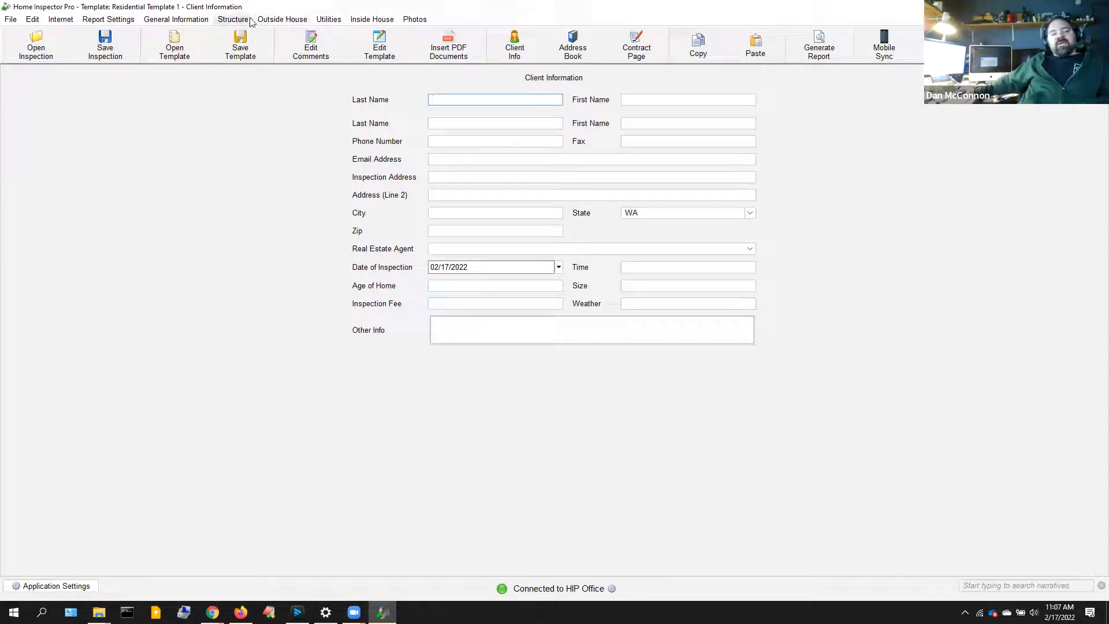
Open the Grounds section of Outside House and select "Gravel driveway noted." under Driveway and Walkway.
{"action": "left_click", "coordinate": [272, 19]}
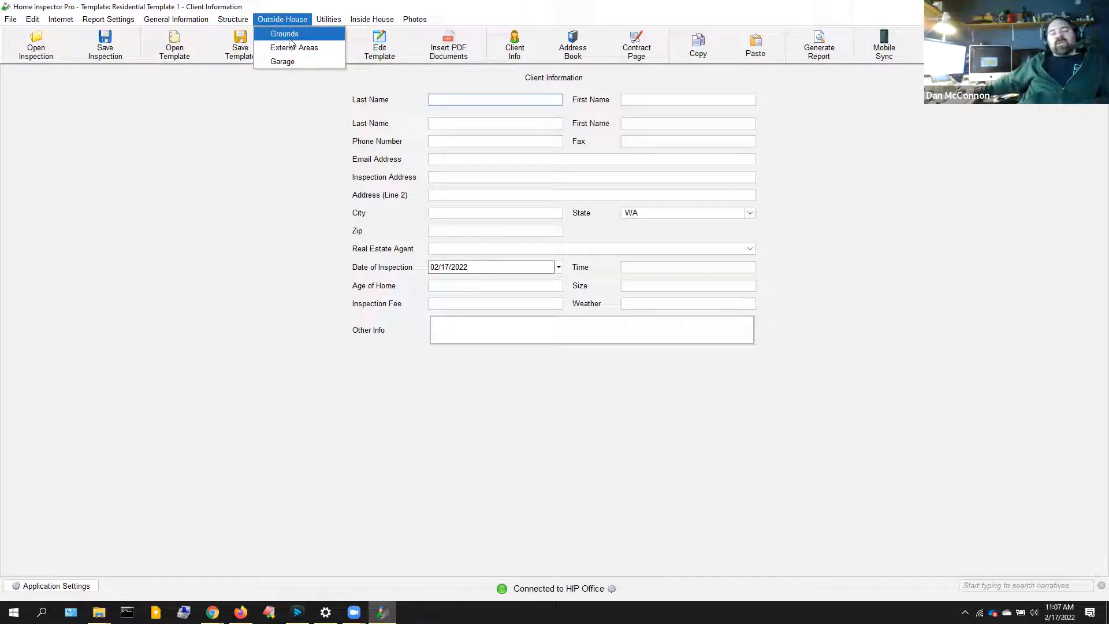
{"action": "mouse_move", "coordinate": [235, 20]}
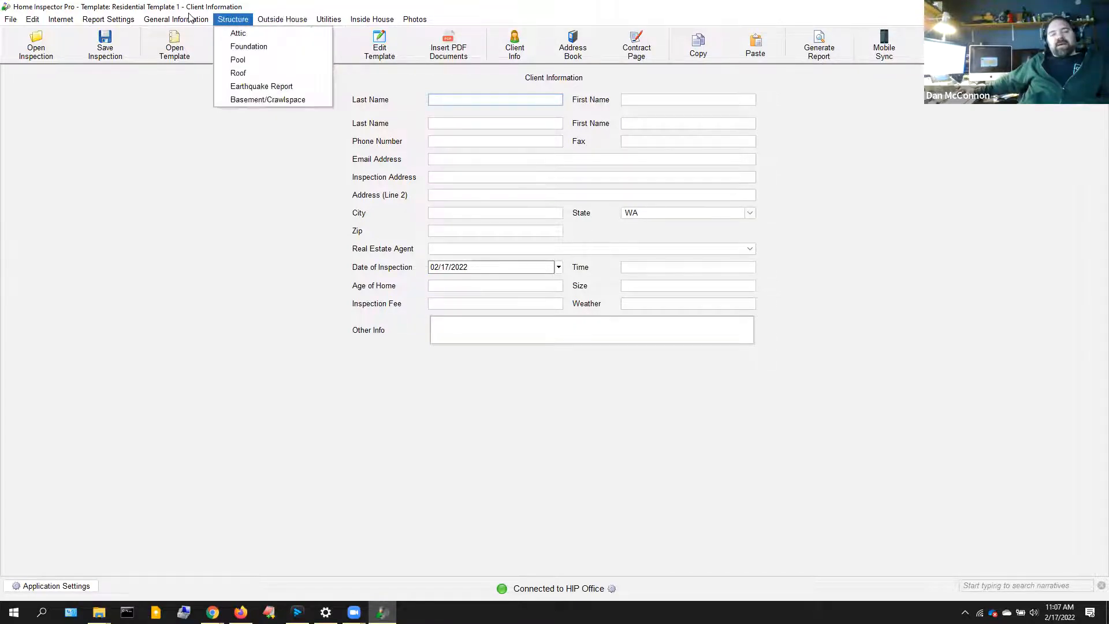
{"action": "mouse_move", "coordinate": [308, 20]}
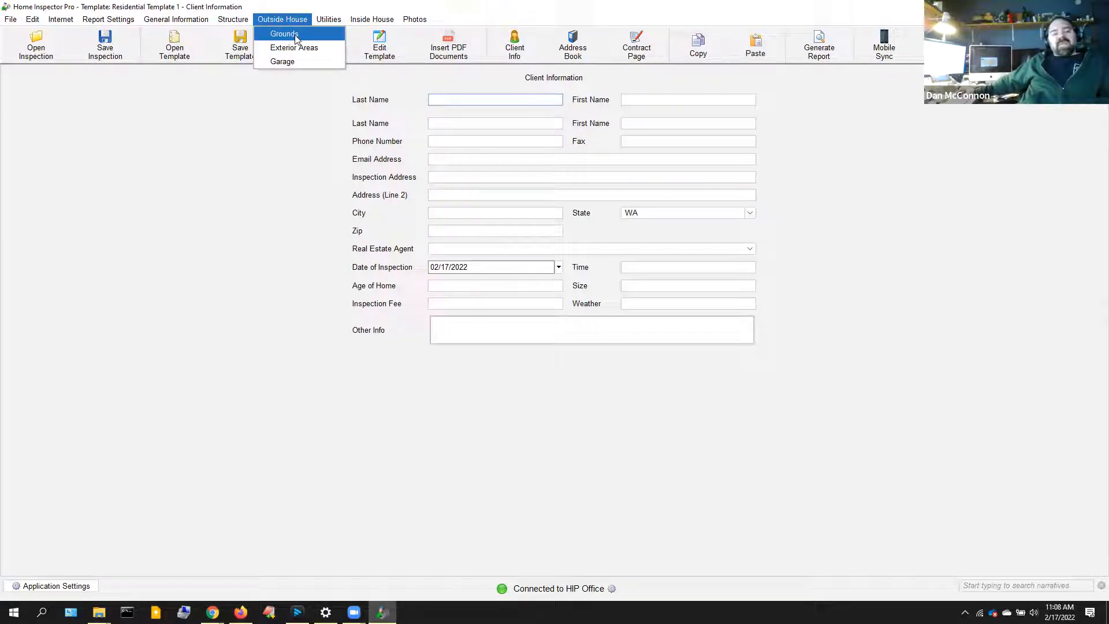
{"action": "left_click", "coordinate": [292, 35]}
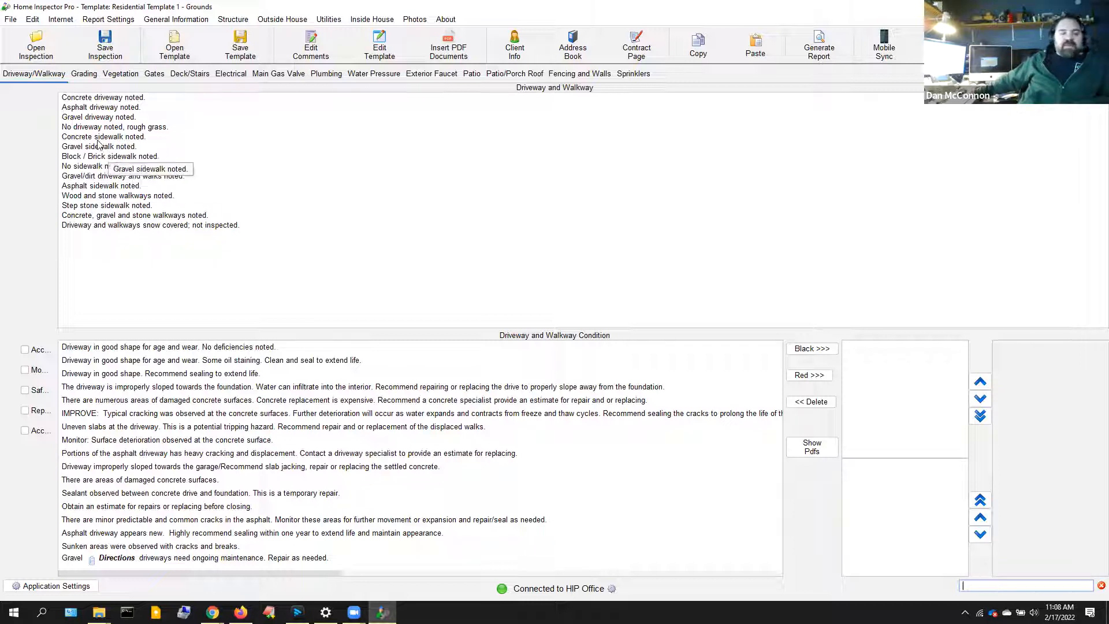
{"action": "left_click", "coordinate": [92, 118]}
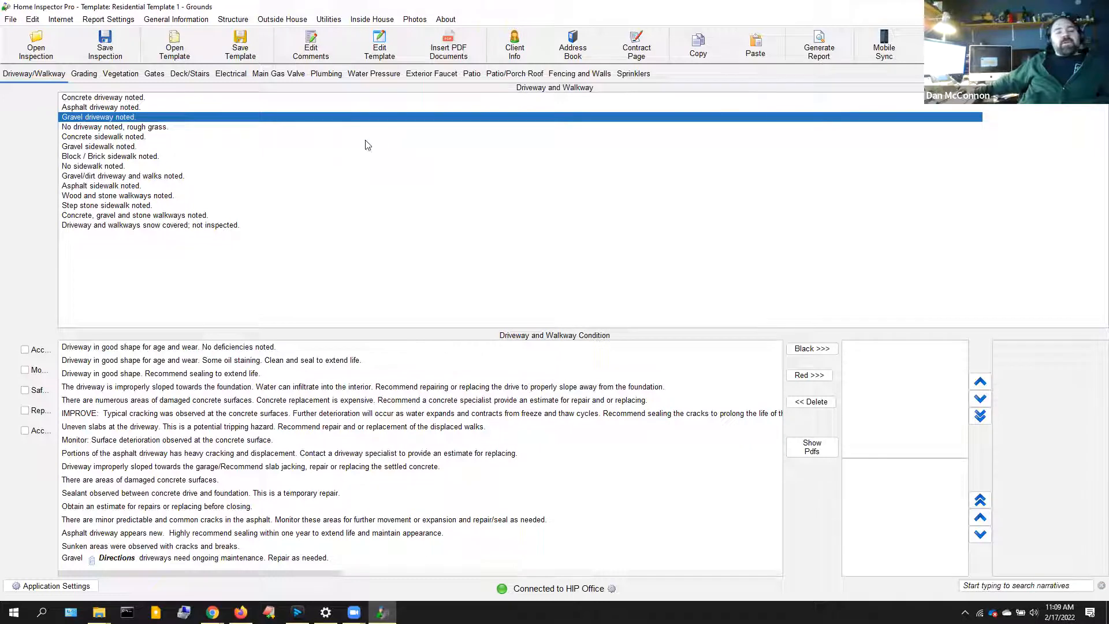
Keep "Gravel driveway noted." selected and also select "Step stone sidewalk noted." in the Driveway and Walkway list.
{"action": "left_click", "coordinate": [135, 117]}
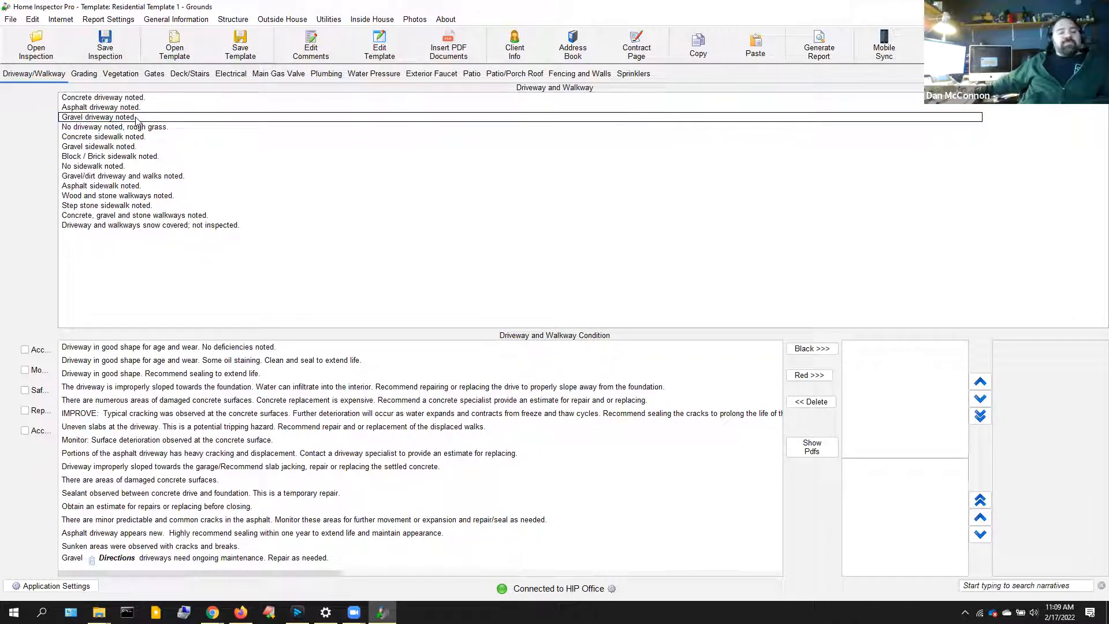
{"action": "left_click", "coordinate": [85, 119]}
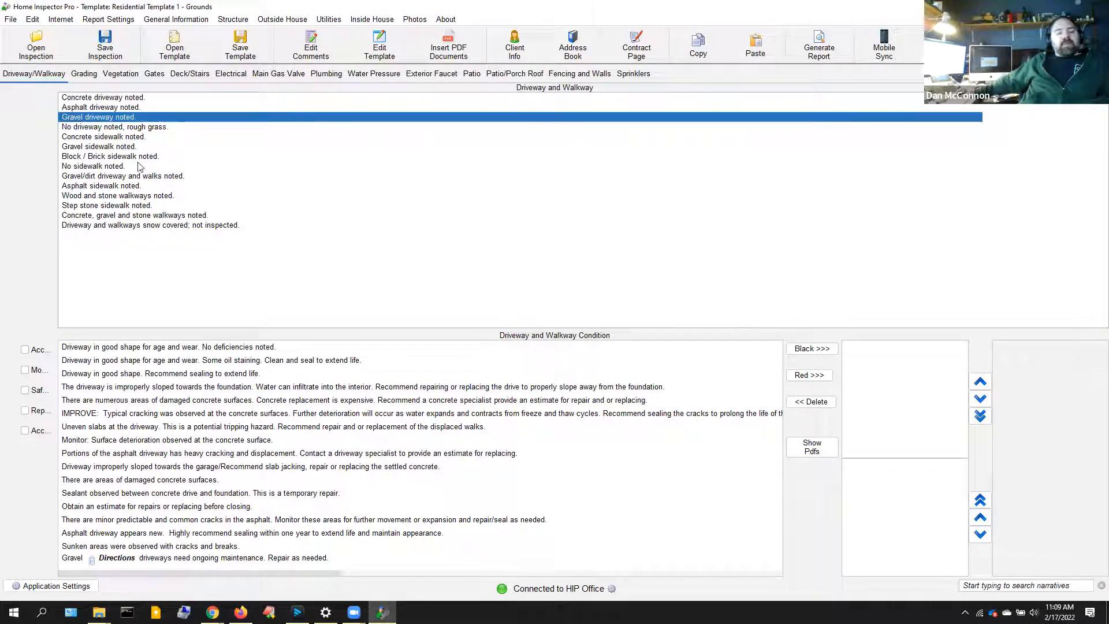
{"action": "left_click", "coordinate": [91, 206]}
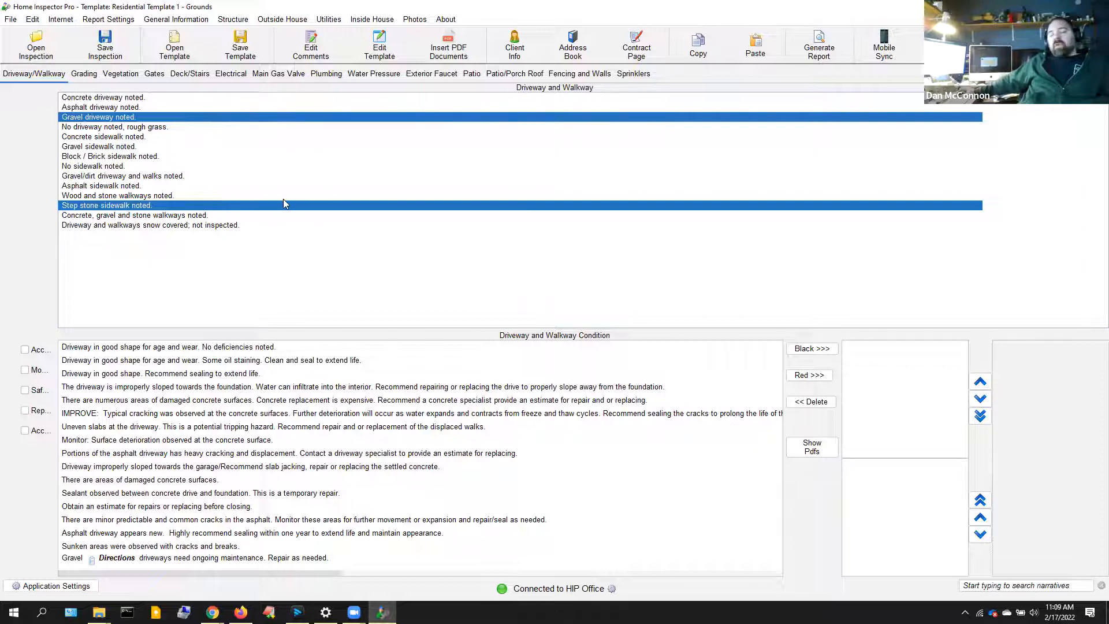
Edit the step stone sidewalk comment to read "Brick Step stone sidewalk noted.".
{"action": "double_click", "coordinate": [161, 208]}
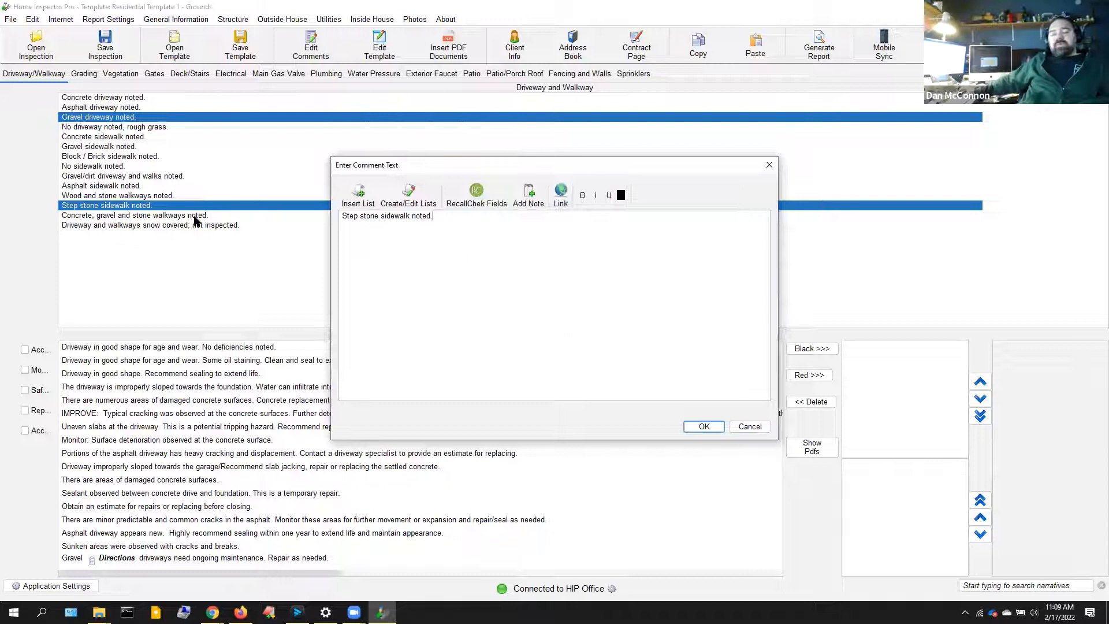
{"action": "left_click", "coordinate": [343, 215]}
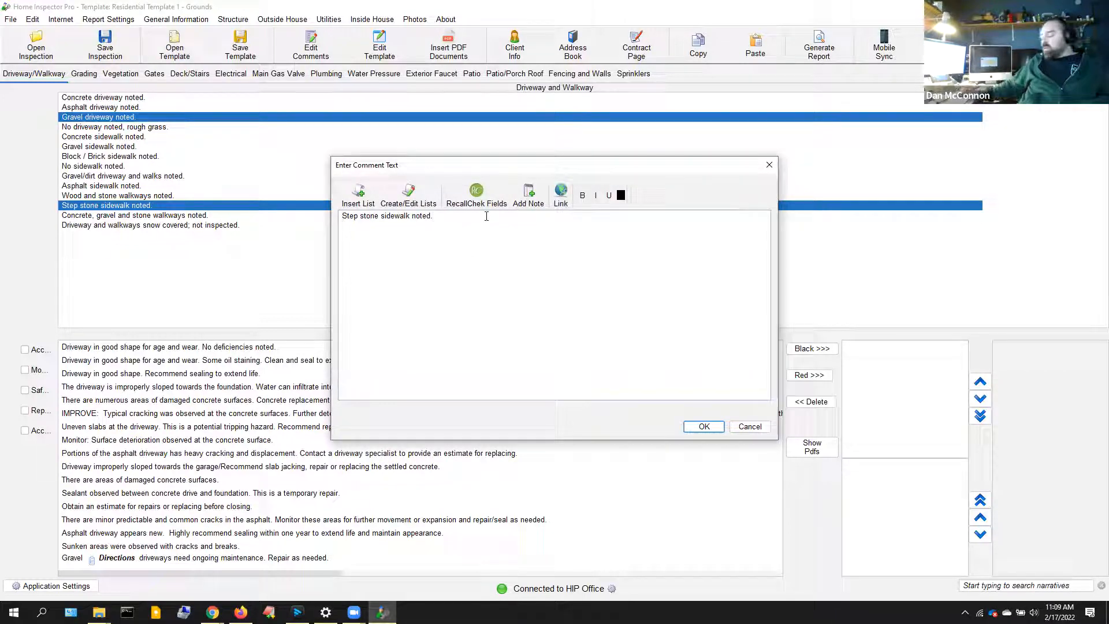
{"action": "type", "text": "Biick"}
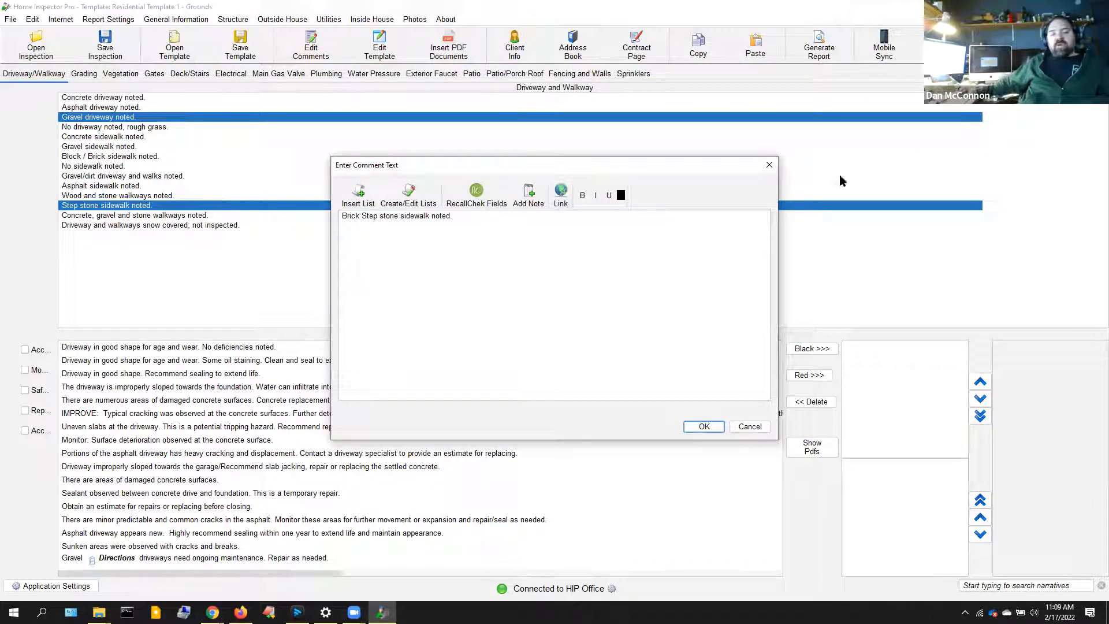
{"action": "left_click", "coordinate": [704, 428]}
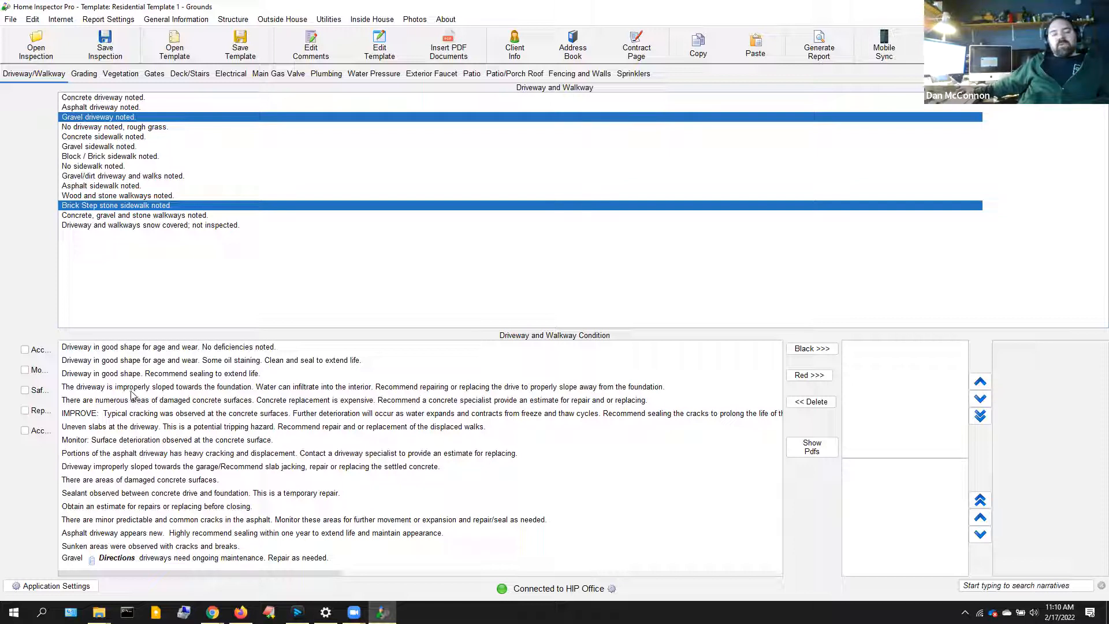
Add only "Driveway in good shape. Recommend sealing to extend life." from the condition comments to the report as black text.
{"action": "left_click_drag", "start_coordinate": [216, 574], "coordinate": [249, 573]}
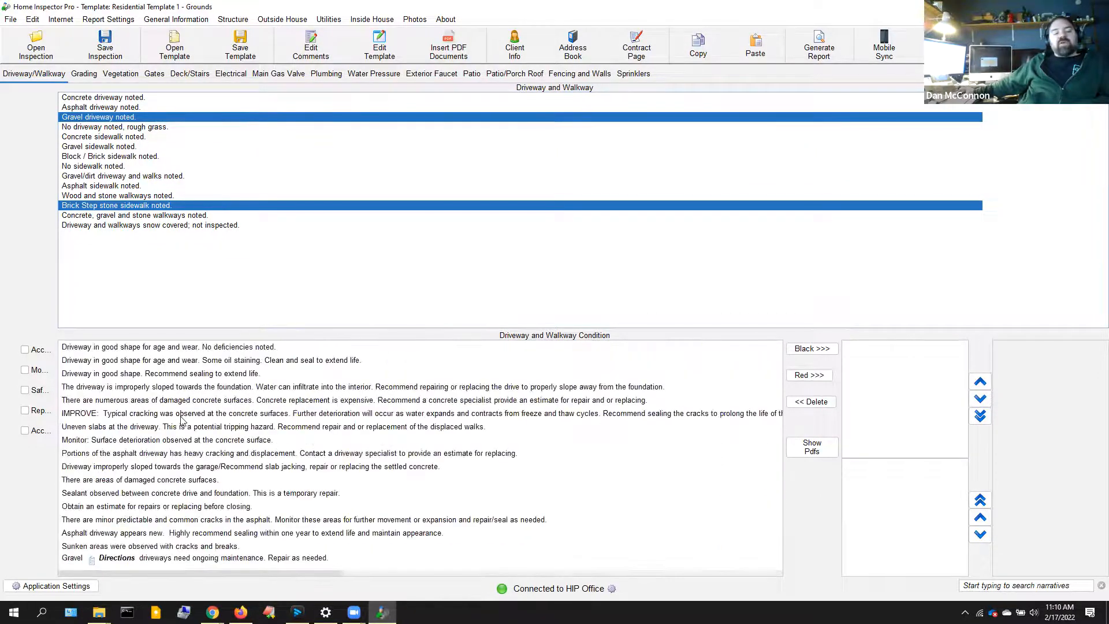
{"action": "left_click", "coordinate": [96, 375]}
{"action": "left_click", "coordinate": [87, 429]}
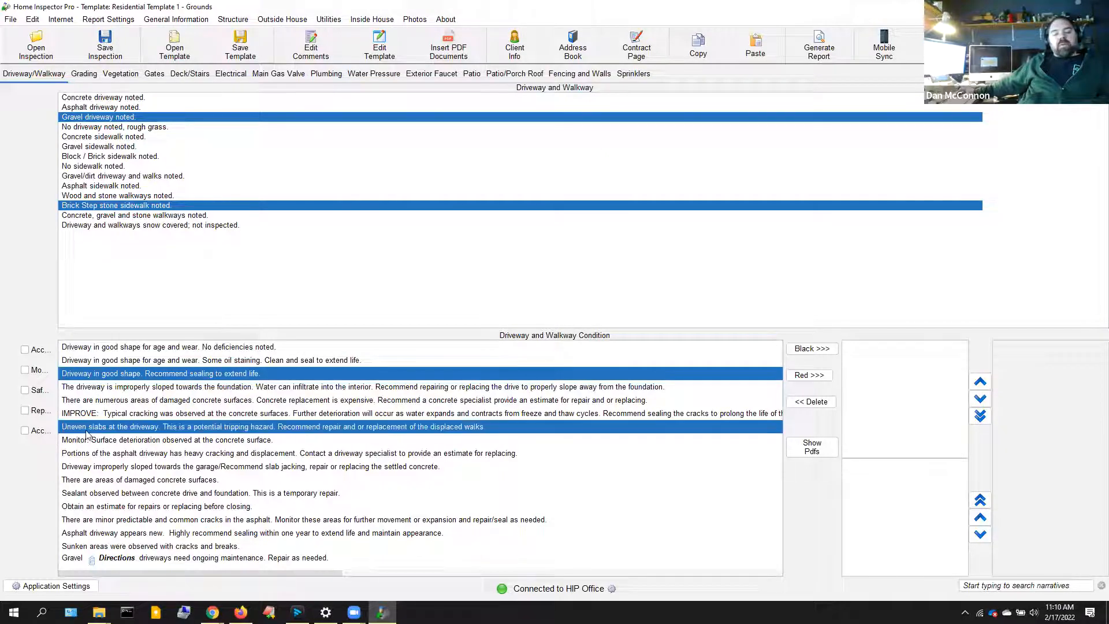
{"action": "left_click", "coordinate": [96, 468]}
{"action": "left_click", "coordinate": [87, 467]}
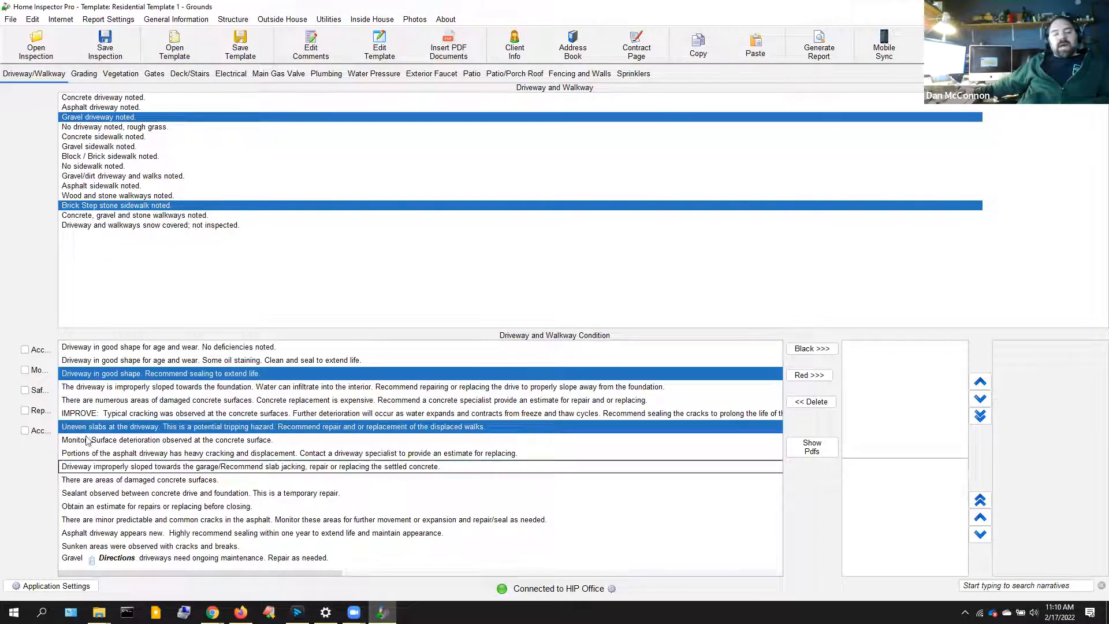
{"action": "left_click", "coordinate": [84, 427]}
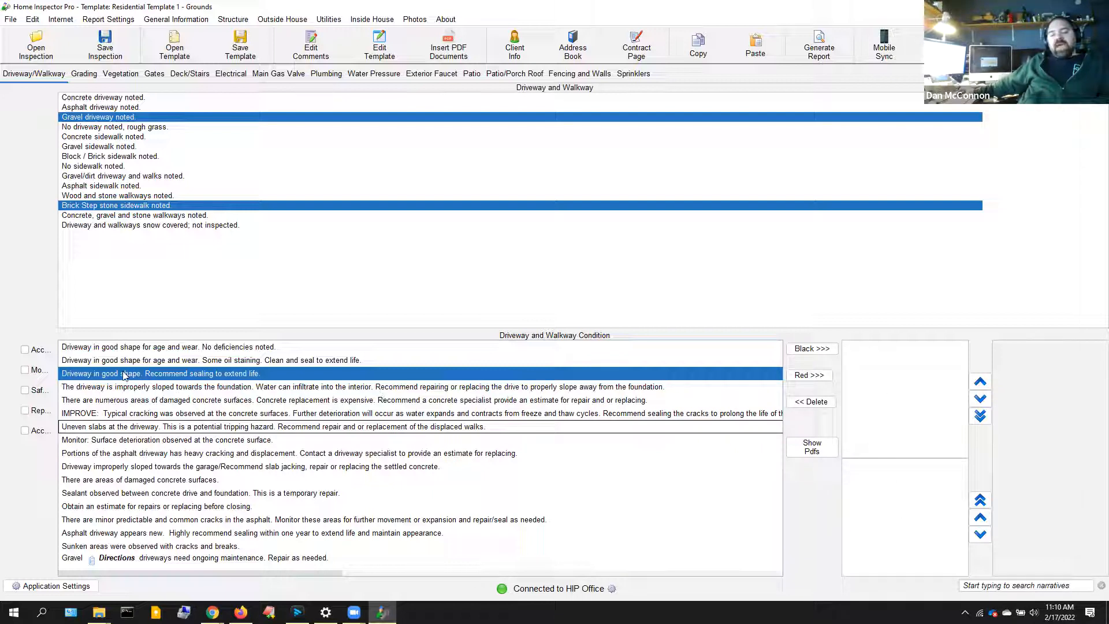
{"action": "left_click", "coordinate": [815, 347]}
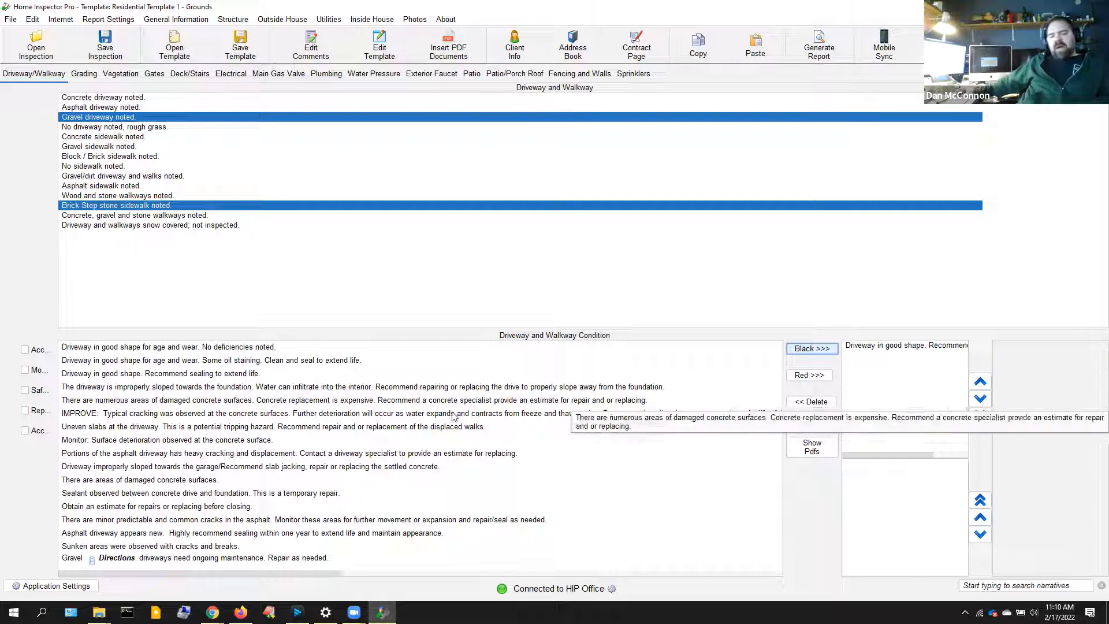
Add the "IMPROVE: Typical cracking was observed at the concrete surfaces" condition to the report as red text.
{"action": "left_click", "coordinate": [759, 413]}
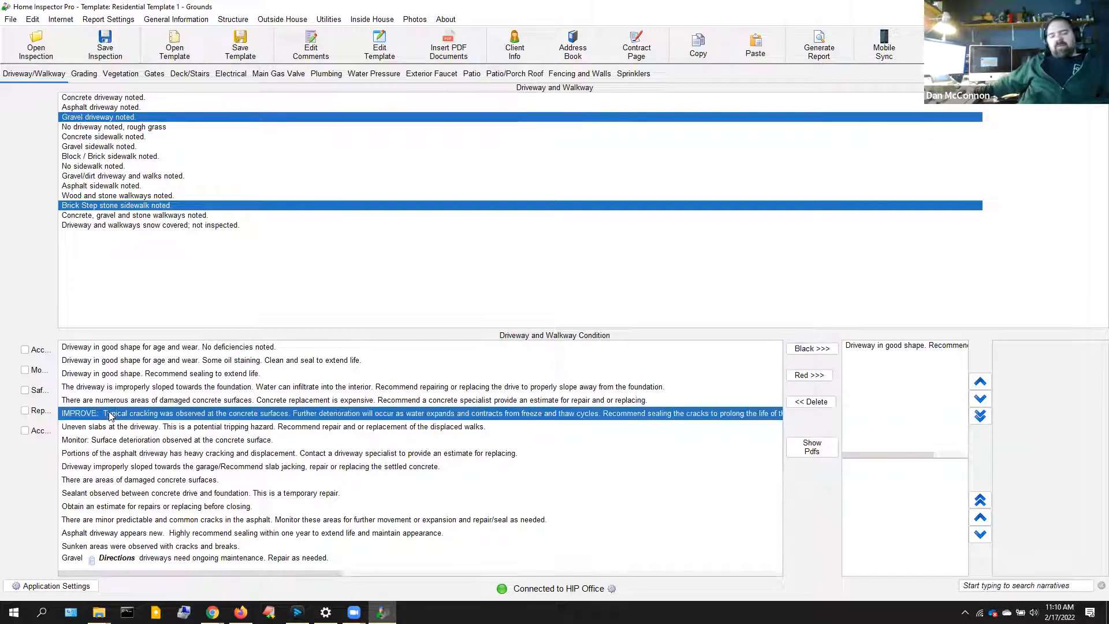
{"action": "left_click", "coordinate": [809, 376]}
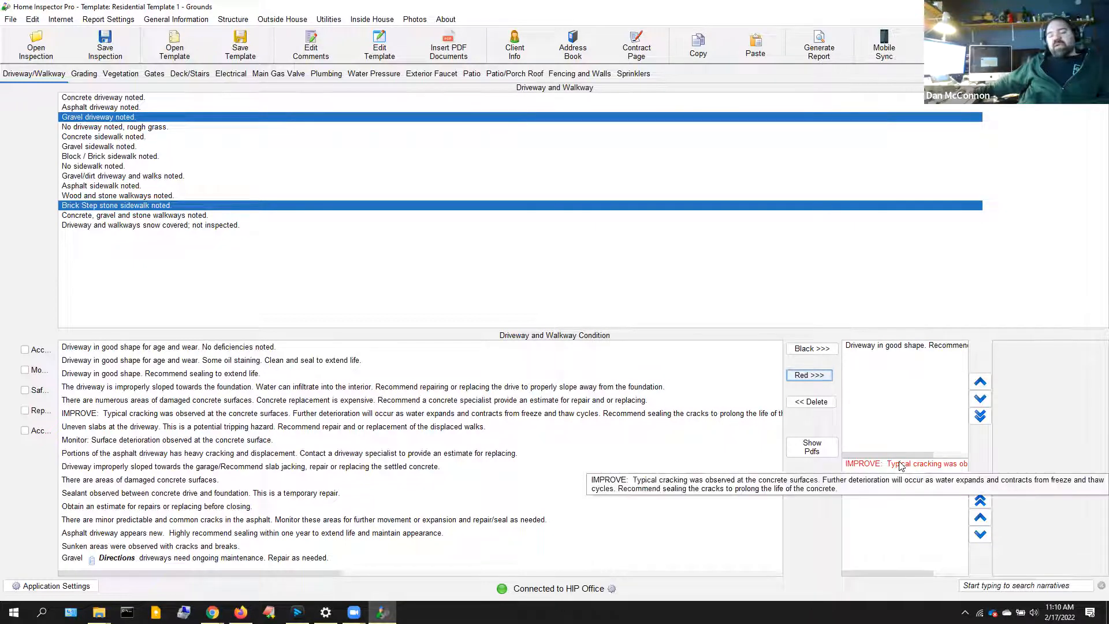
{"action": "left_click", "coordinate": [894, 346]}
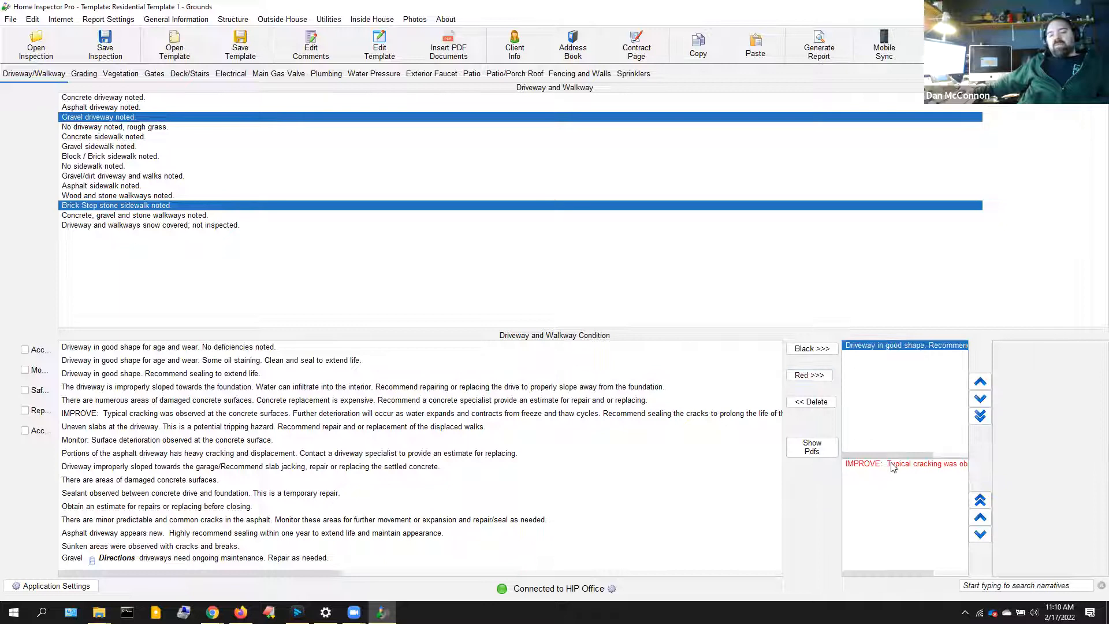
{"action": "left_click", "coordinate": [892, 466]}
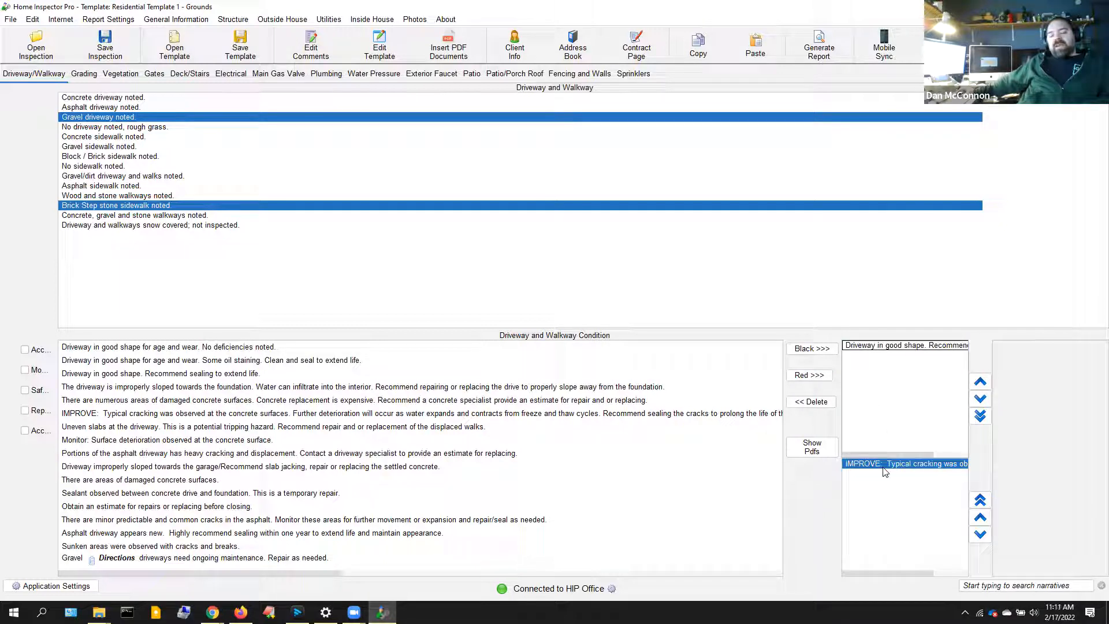
{"action": "left_click", "coordinate": [886, 466]}
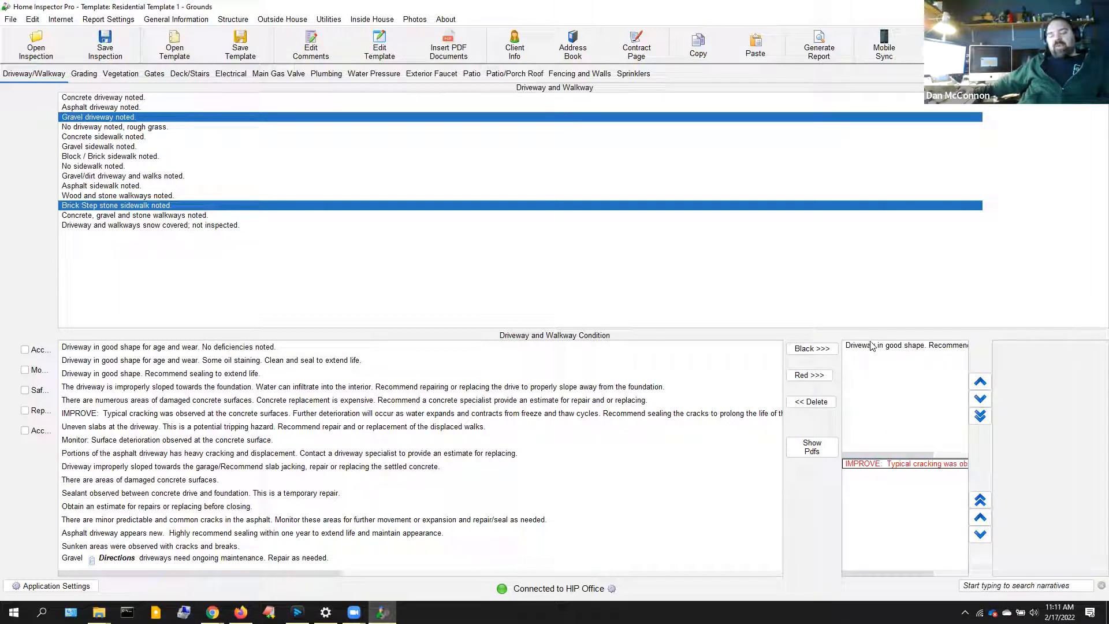
Append "And snow." to the "Driveway in good shape" comment in the black report list.
{"action": "double_click", "coordinate": [888, 347]}
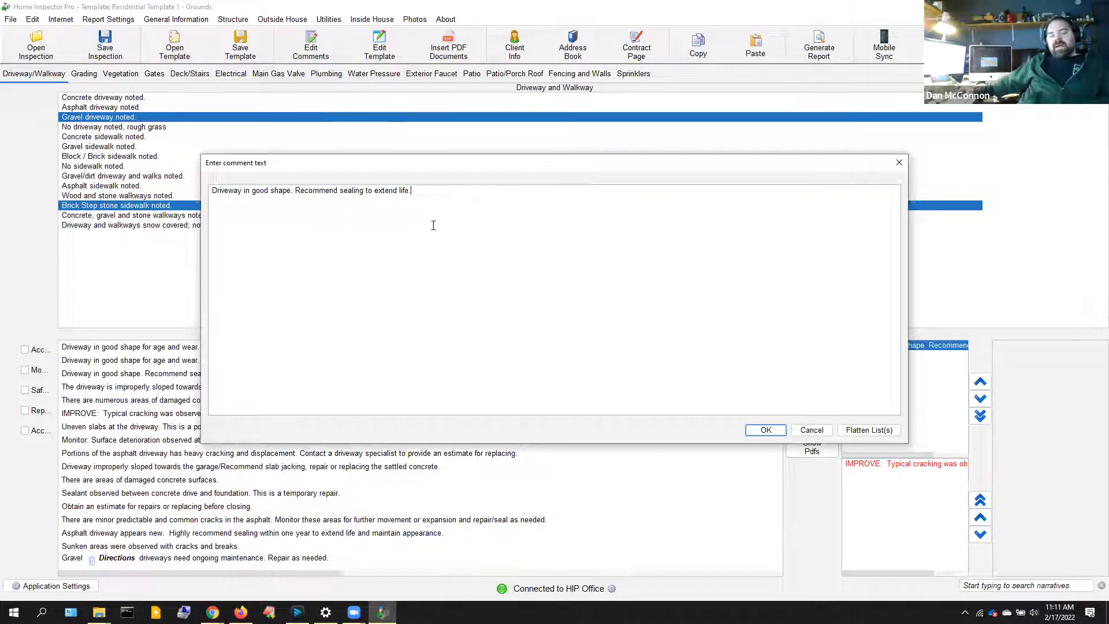
{"action": "left_click", "coordinate": [468, 188]}
{"action": "type", "text": "And snow."}
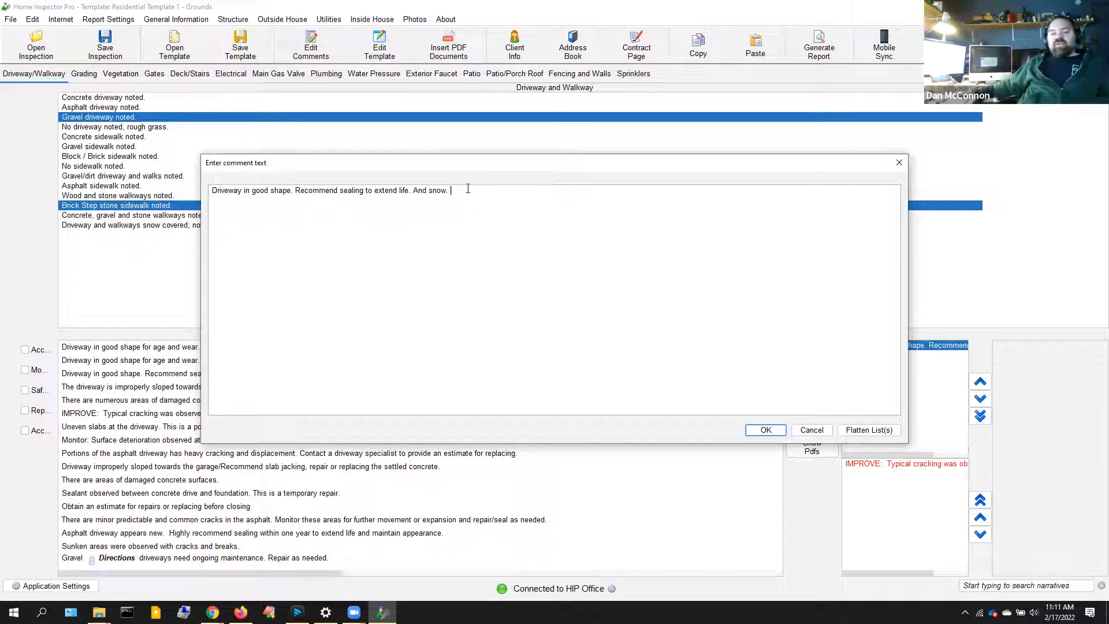
{"action": "left_click", "coordinate": [759, 431]}
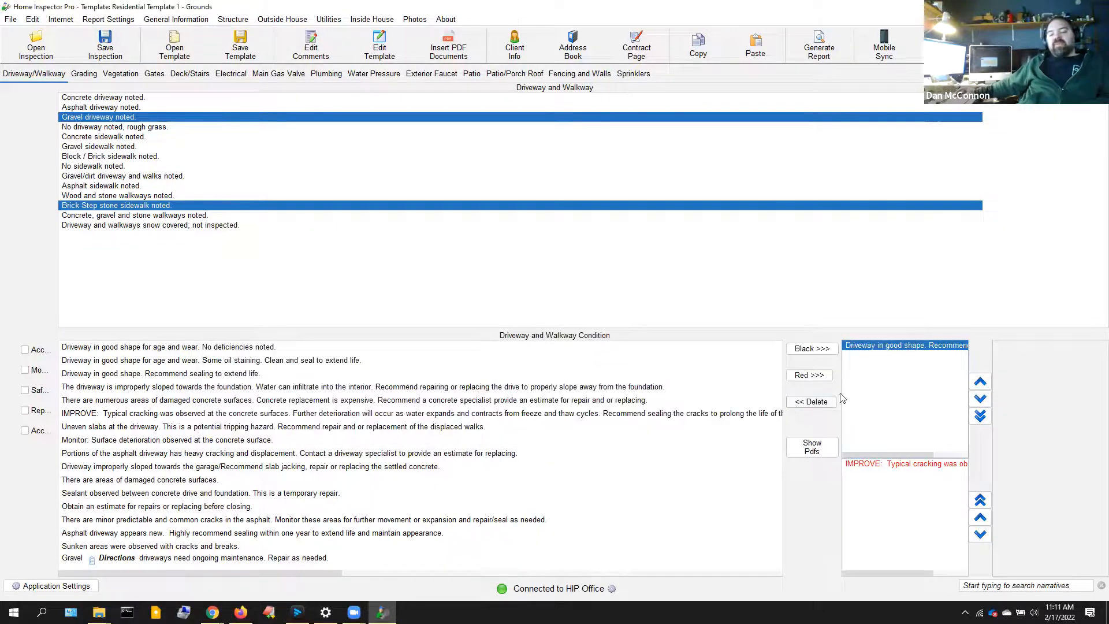
Add the "Uneven slabs at the driveway" condition to the report as black text.
{"action": "left_click", "coordinate": [903, 349]}
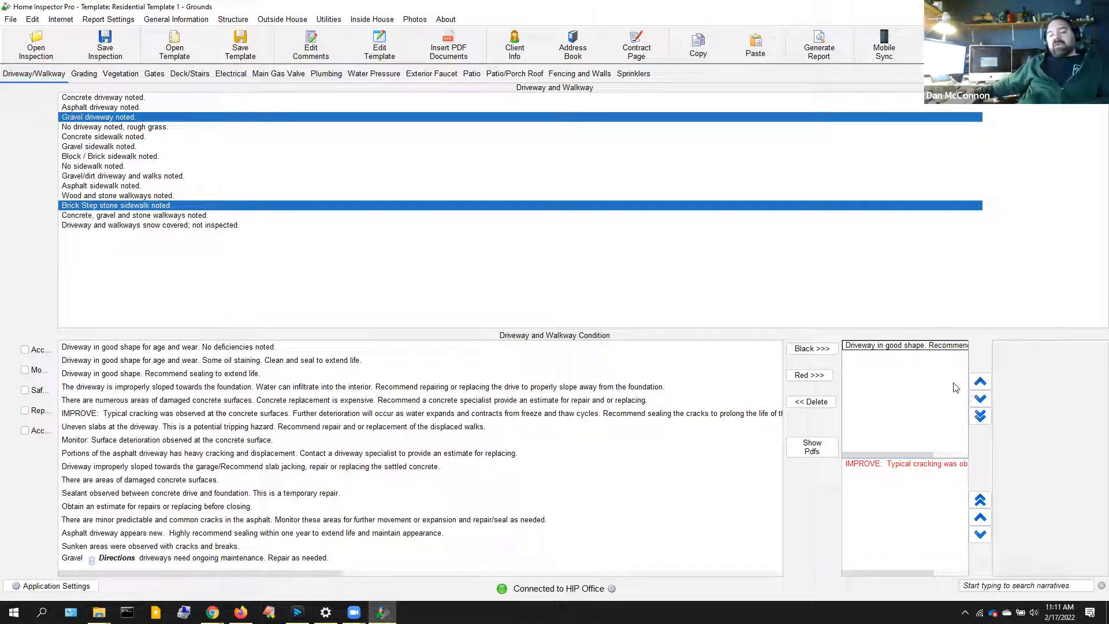
{"action": "left_click", "coordinate": [914, 347]}
{"action": "left_click", "coordinate": [313, 429]}
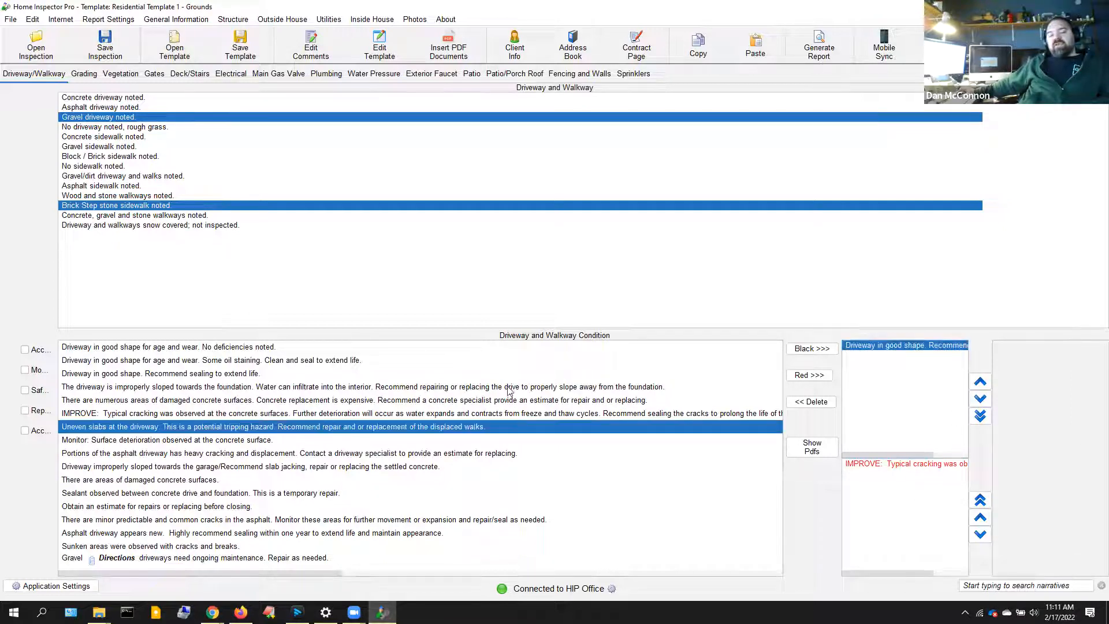
{"action": "left_click", "coordinate": [801, 349]}
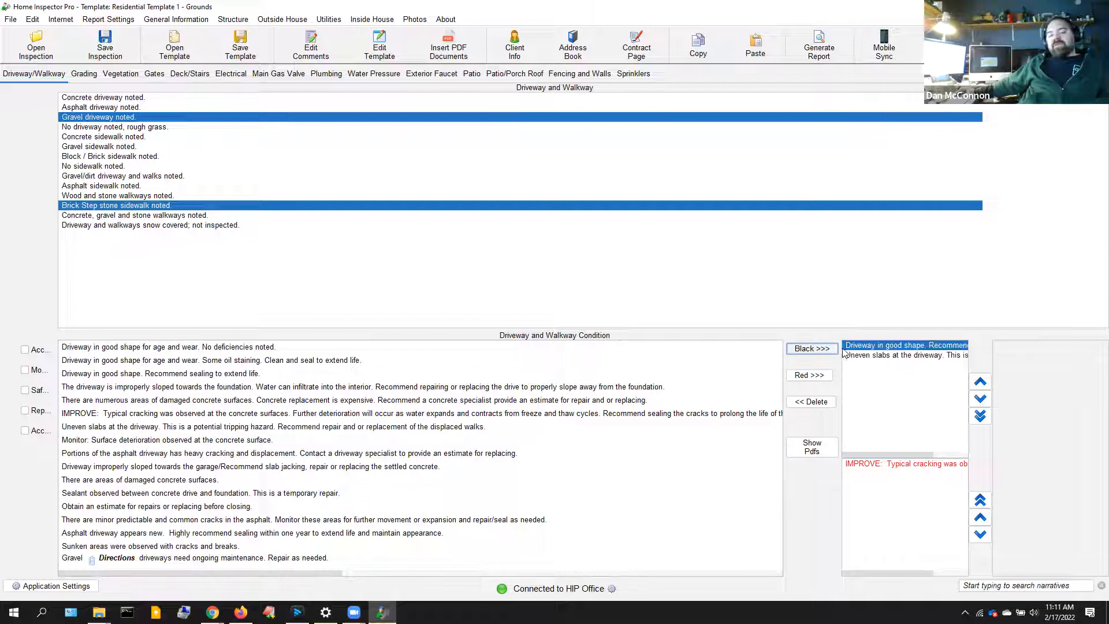
Try reordering the black comments by moving "Uneven slabs at the driveway" above "Driveway in good shape" and back below it.
{"action": "left_click", "coordinate": [884, 359], "text": "shift"}
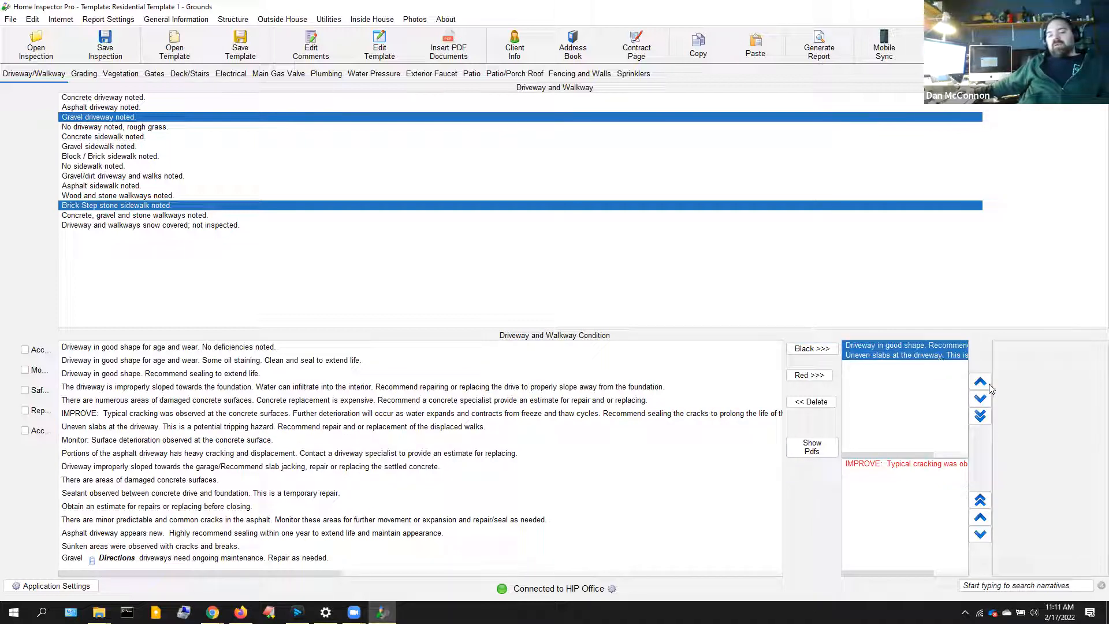
{"action": "left_click", "coordinate": [933, 354]}
{"action": "left_click", "coordinate": [982, 382]}
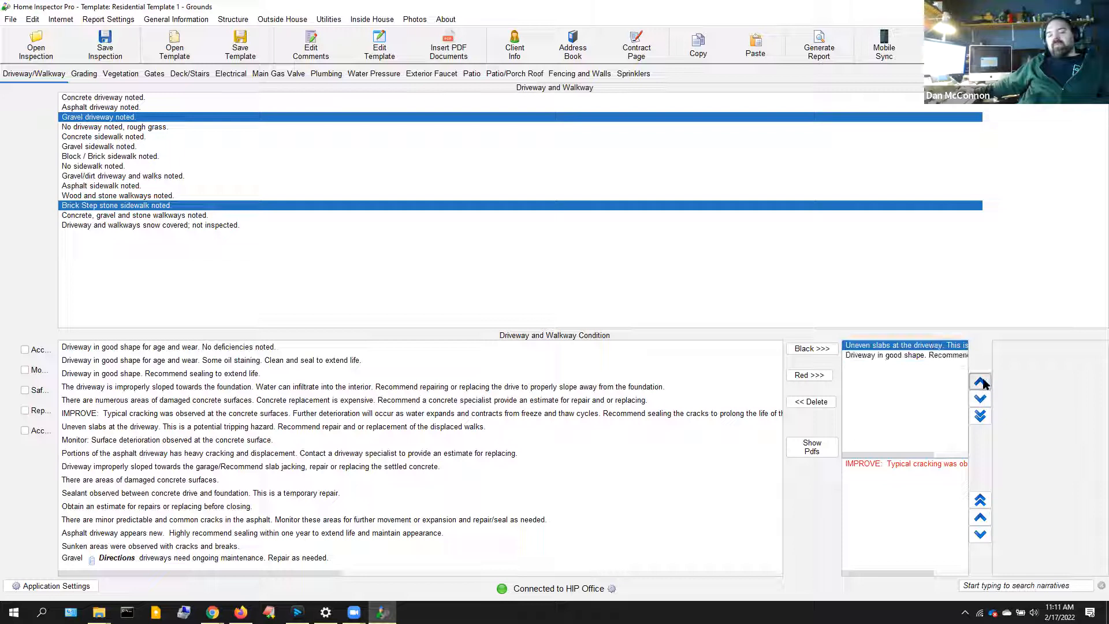
{"action": "left_click", "coordinate": [984, 399]}
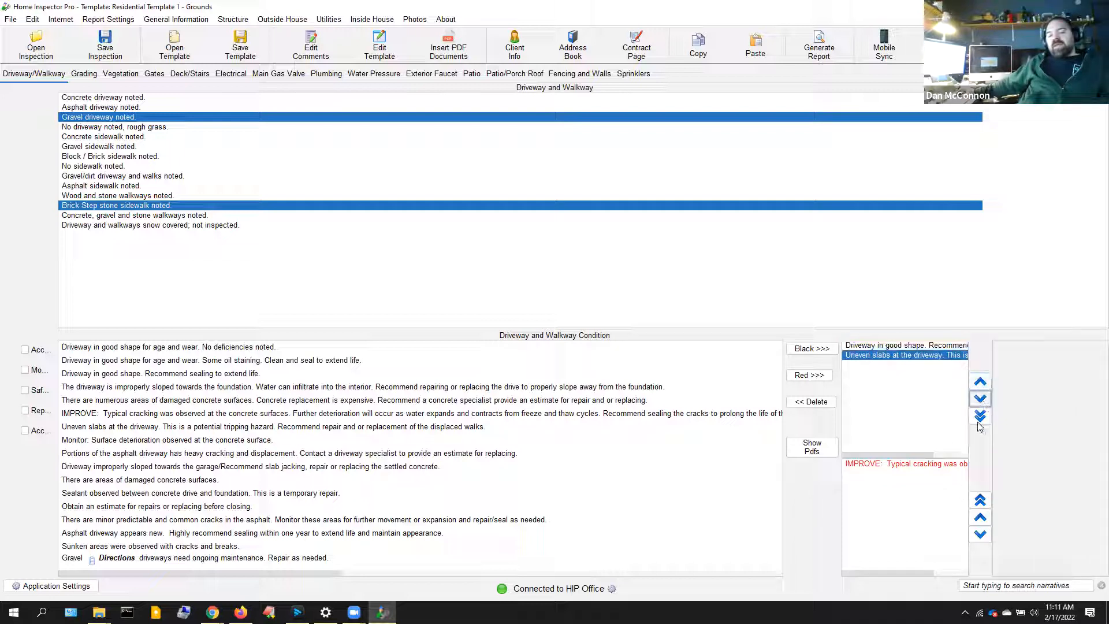
Try moving the "Uneven slabs at the driveway" comment to the red list and return it to the black list.
{"action": "left_click", "coordinate": [981, 416]}
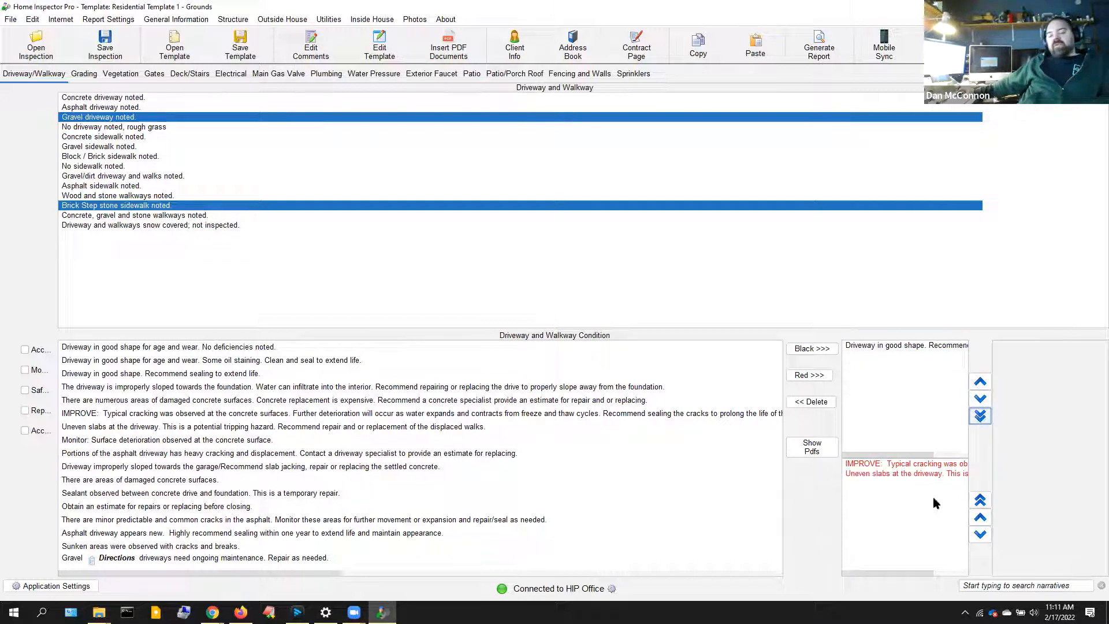
{"action": "left_click", "coordinate": [893, 475]}
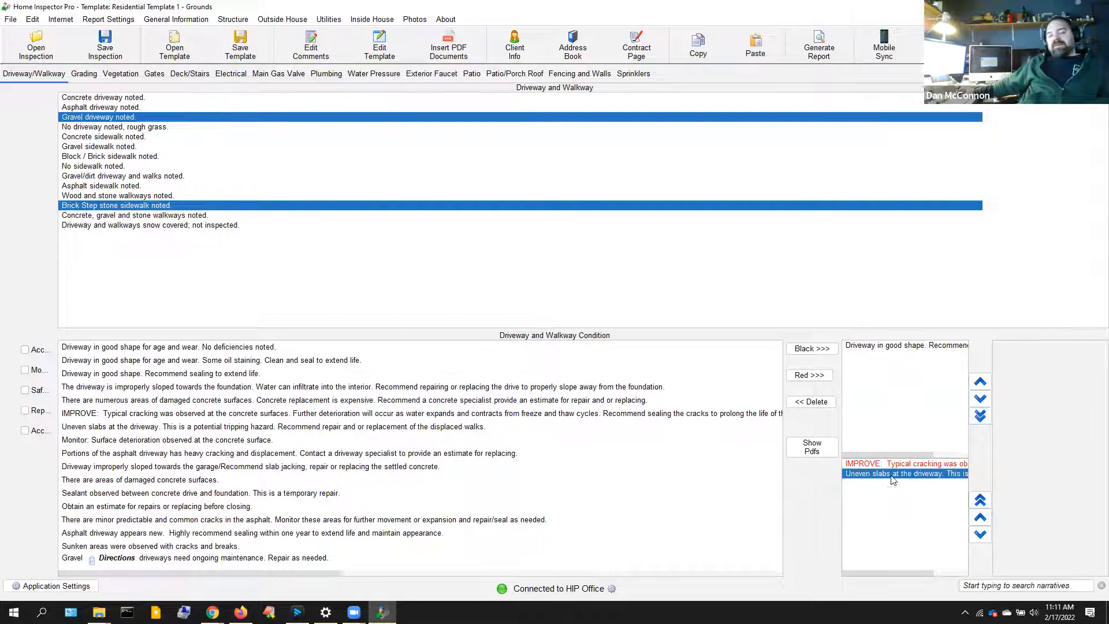
{"action": "left_click", "coordinate": [980, 501]}
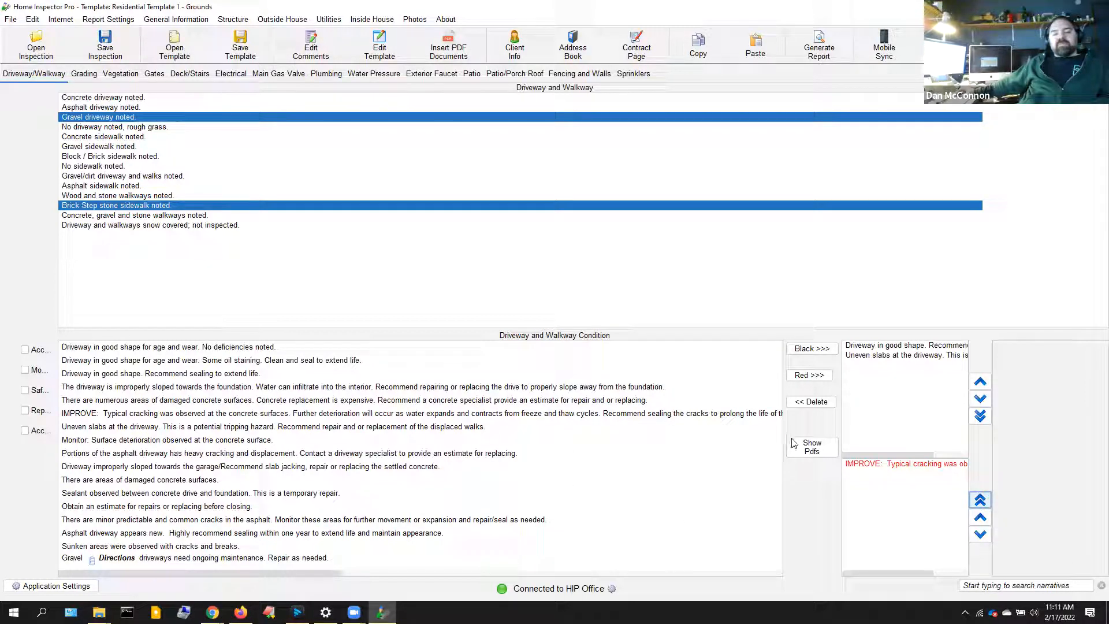
Try the Acceptable rating and the selection of the oil staining and improper foundation slope conditions, and clear them all.
{"action": "left_click", "coordinate": [25, 350]}
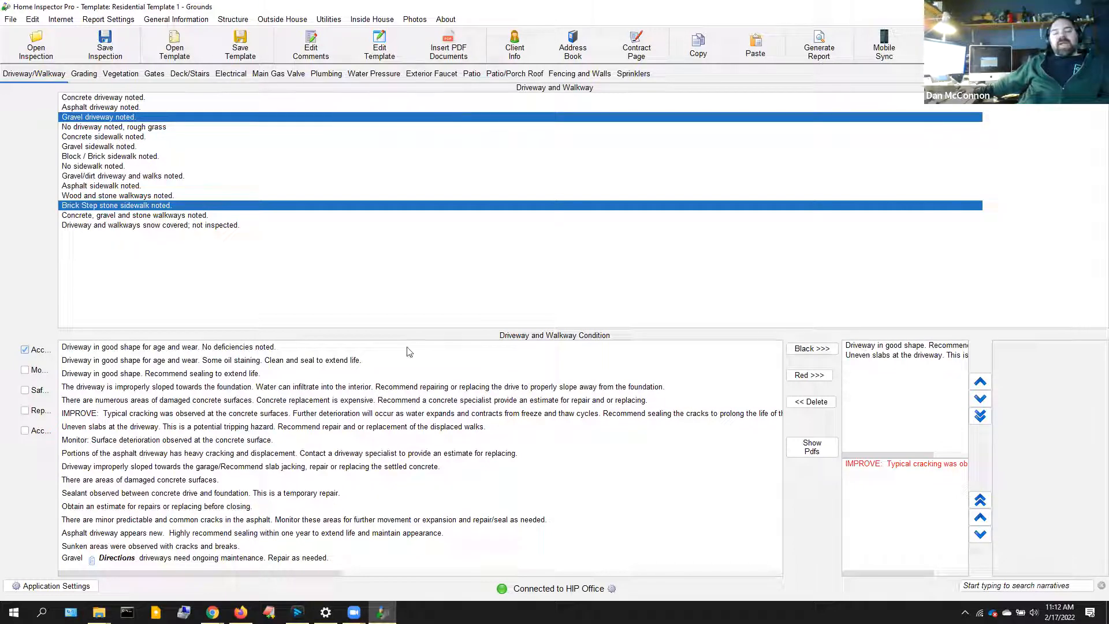
{"action": "left_click", "coordinate": [196, 360]}
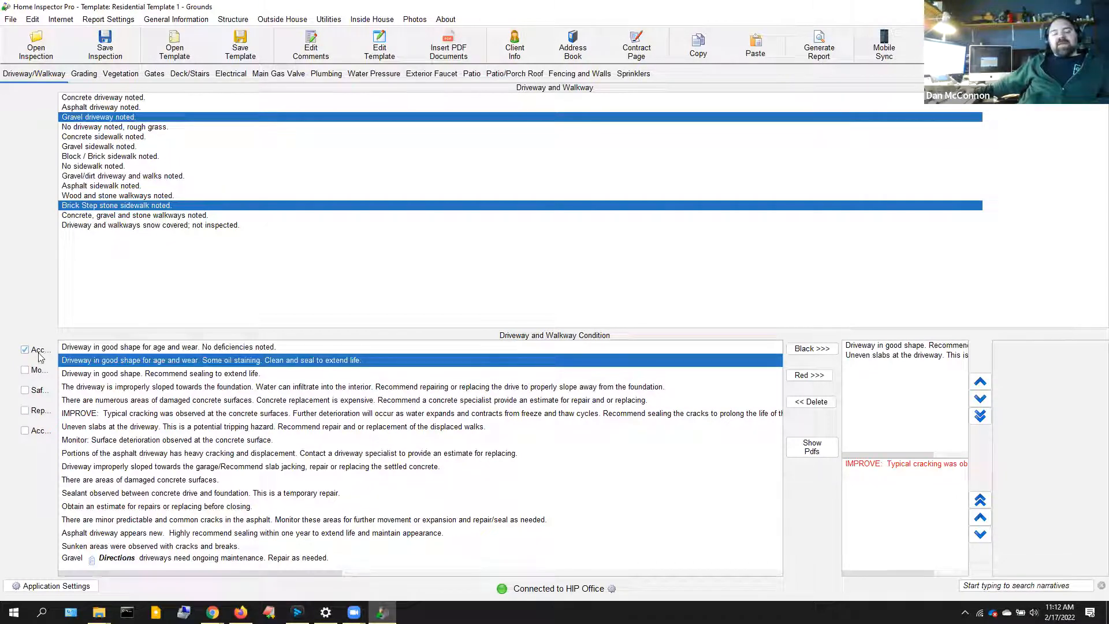
{"action": "left_click", "coordinate": [84, 388]}
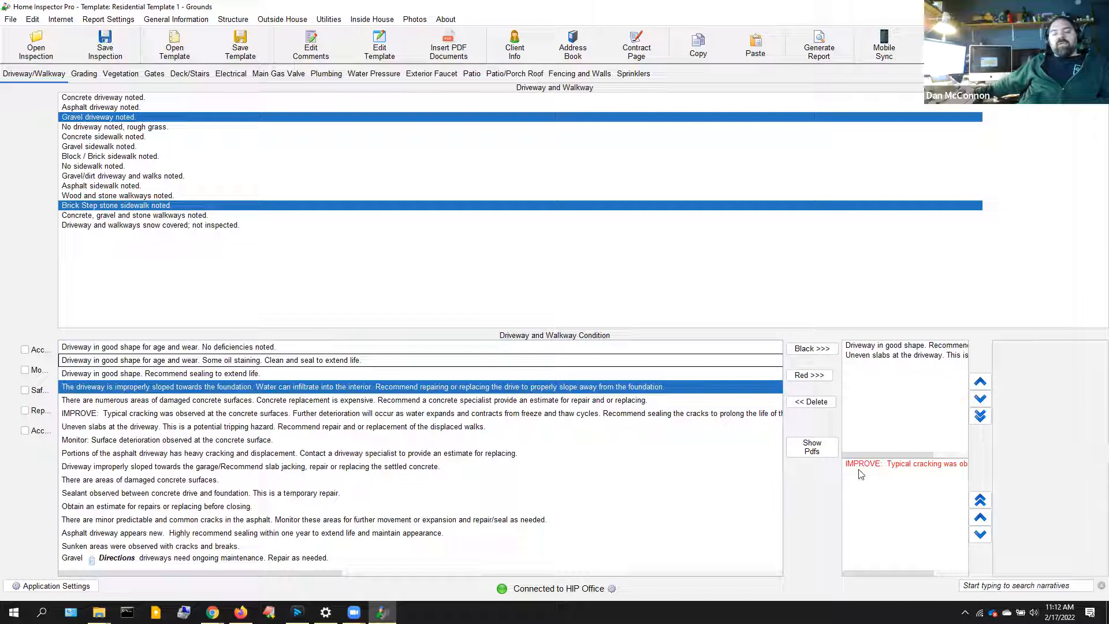
{"action": "left_click", "coordinate": [213, 389]}
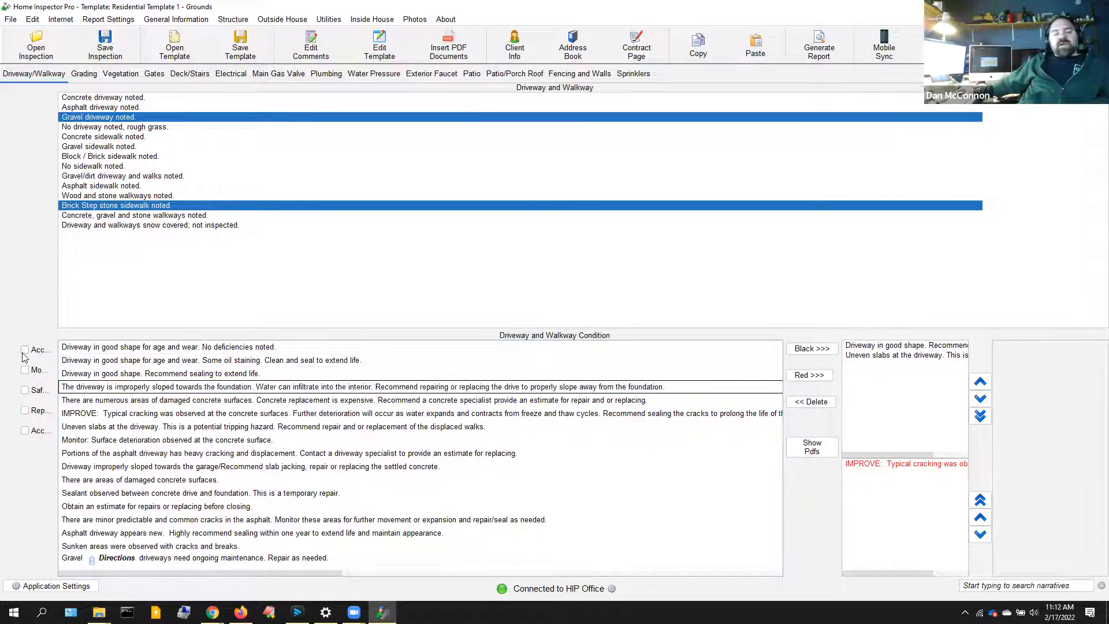
Open the report's Ratings settings to view the rating names and icons.
{"action": "left_click", "coordinate": [96, 17]}
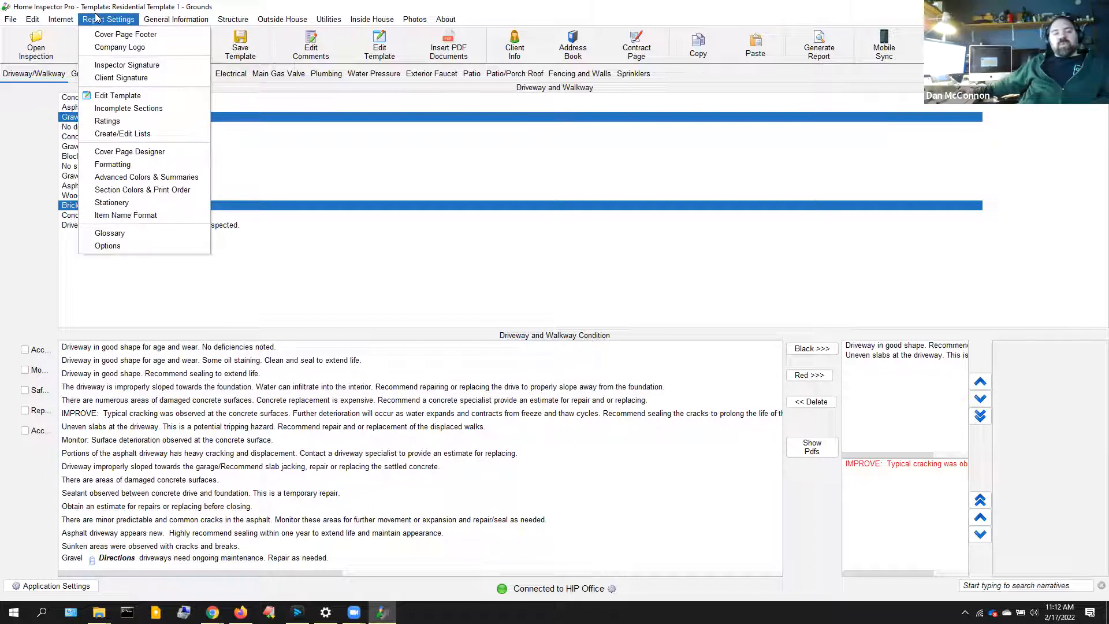
{"action": "left_click", "coordinate": [108, 123]}
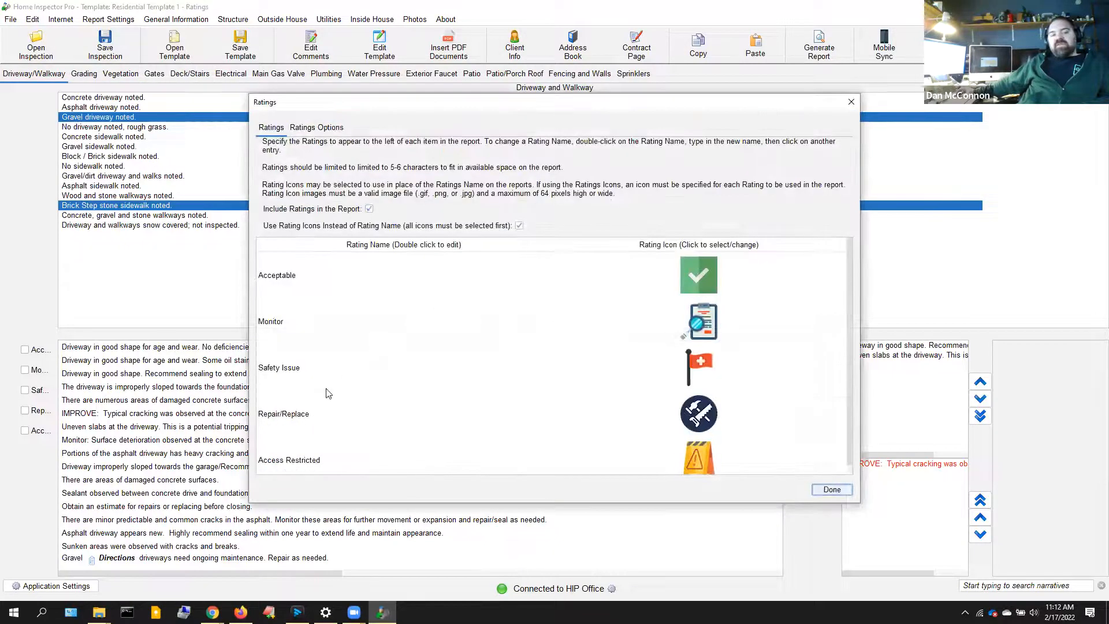
Review the rating names and icons in the Ratings settings, closing and reopening them once before leaving them closed.
{"action": "scroll", "coordinate": [327, 389], "scroll_direction": "down", "scroll_amount": 1}
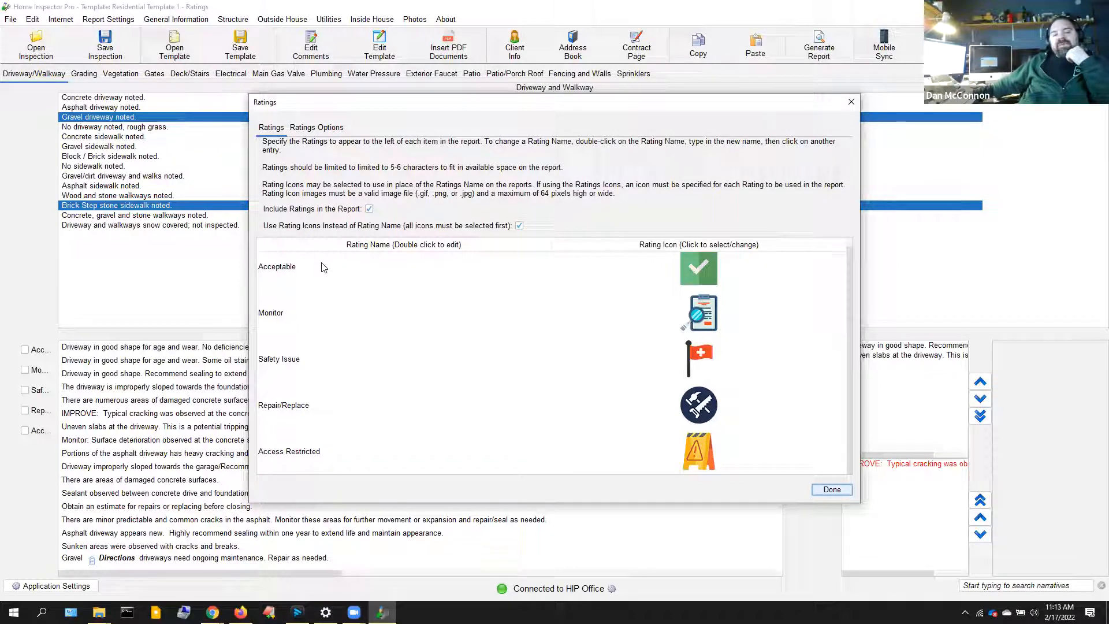
{"action": "left_click", "coordinate": [332, 272]}
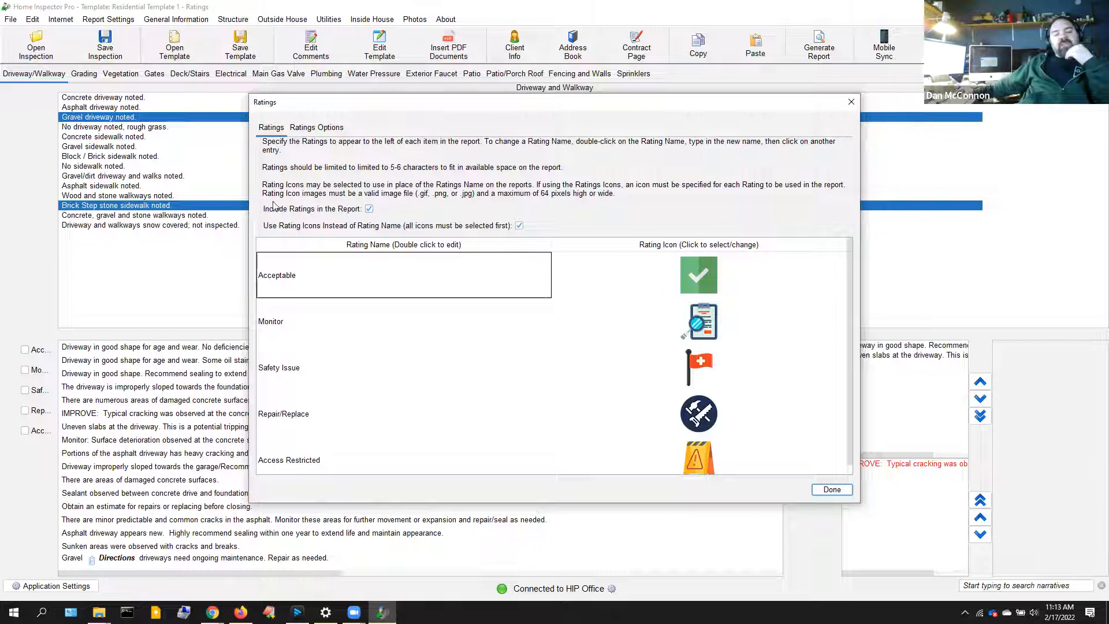
{"action": "left_click", "coordinate": [837, 494]}
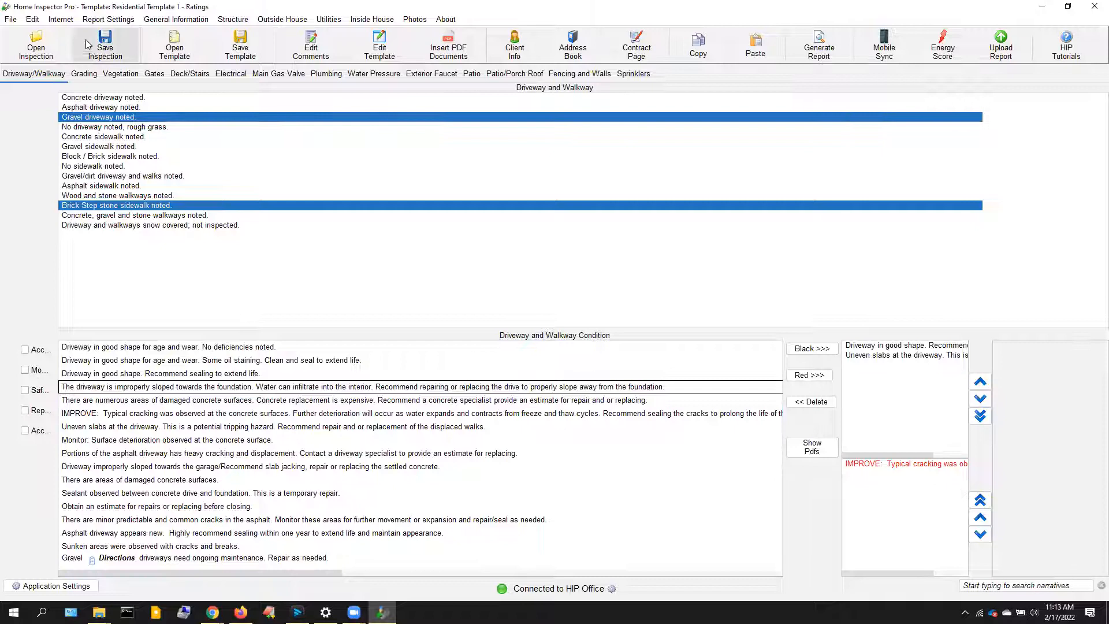
{"action": "left_click", "coordinate": [96, 19]}
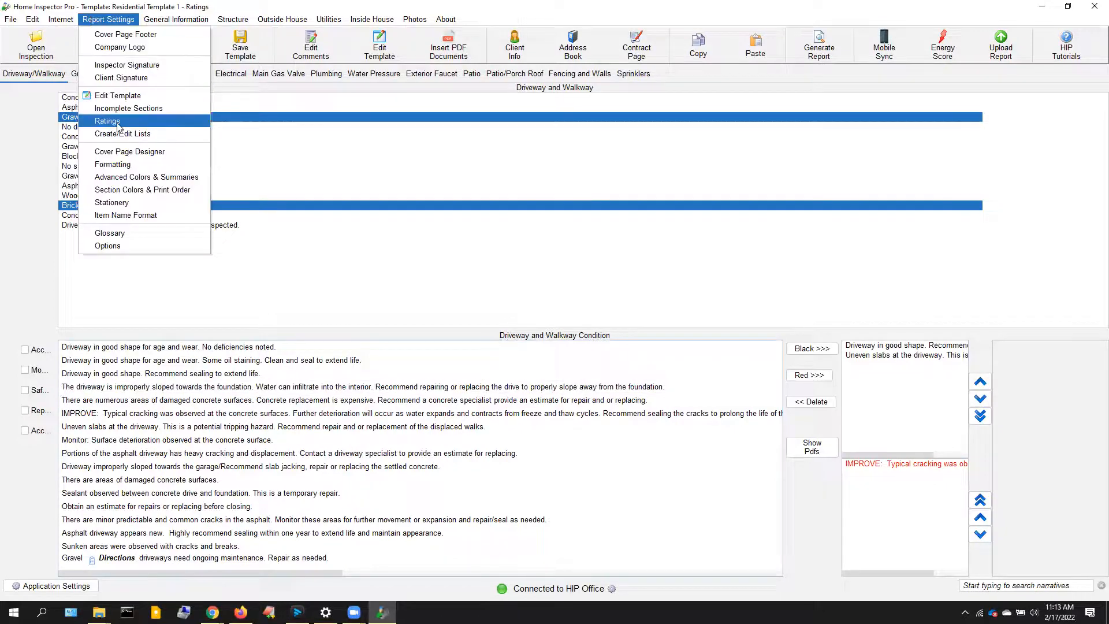
{"action": "left_click", "coordinate": [107, 121]}
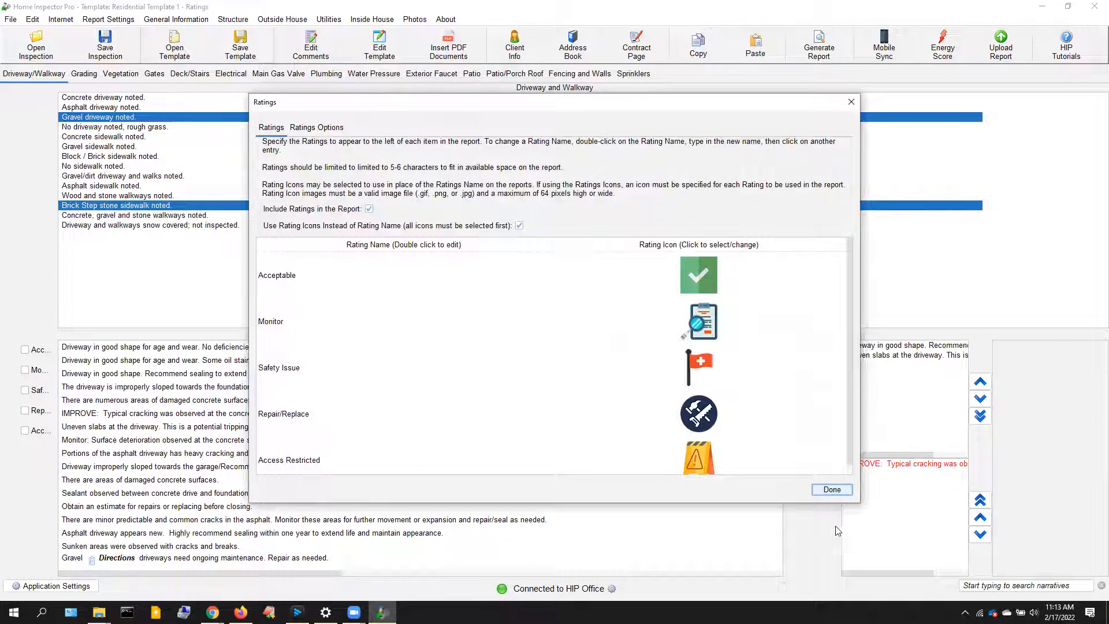
{"action": "left_click", "coordinate": [831, 490]}
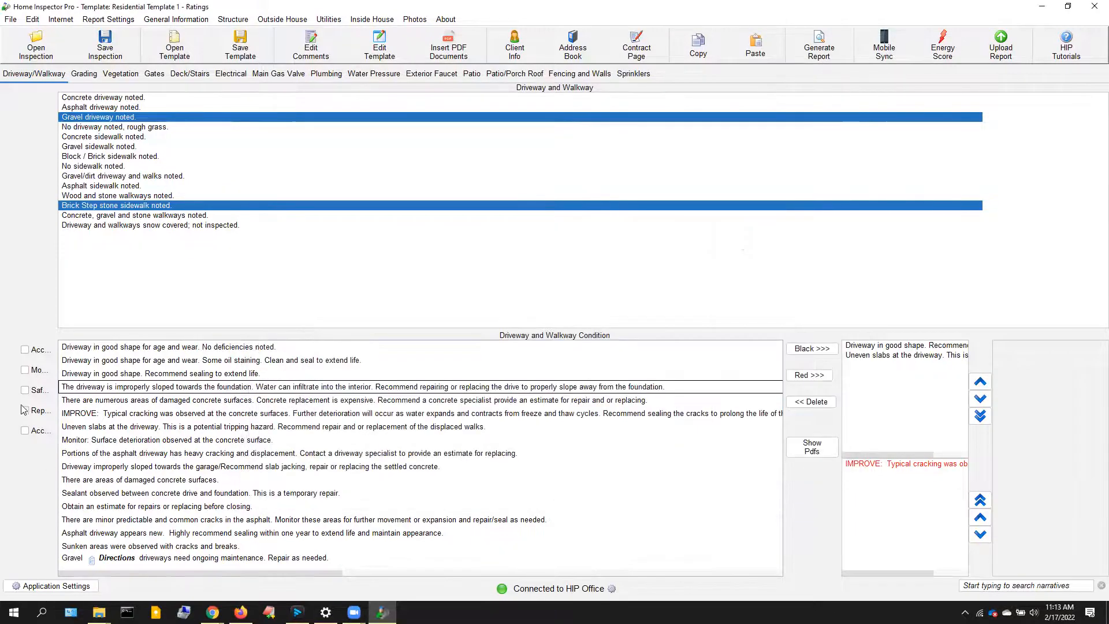
Rate the driveway and walkway condition as Monitor and limit the report's printed sections to those with comments, ratings, or photos.
{"action": "left_click", "coordinate": [25, 369]}
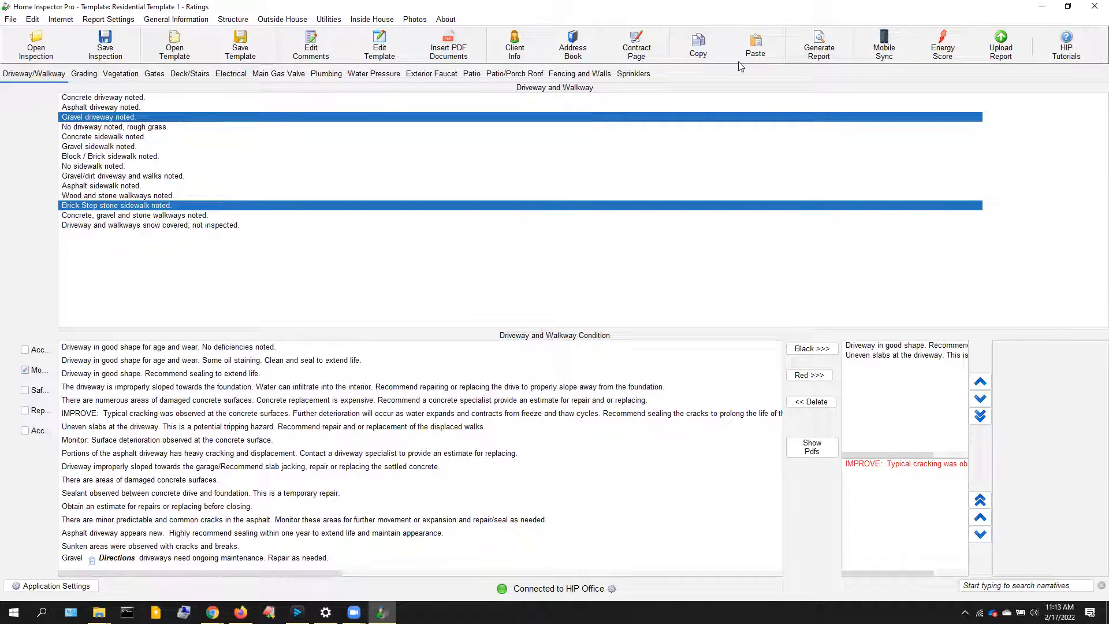
{"action": "left_click", "coordinate": [819, 51]}
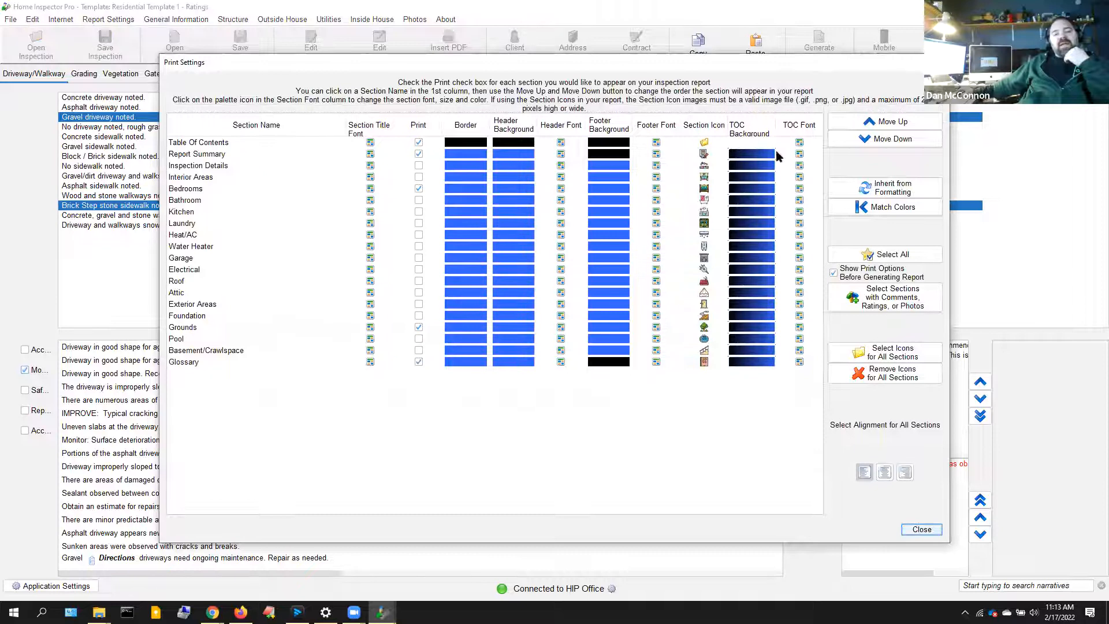
{"action": "left_click", "coordinate": [846, 304]}
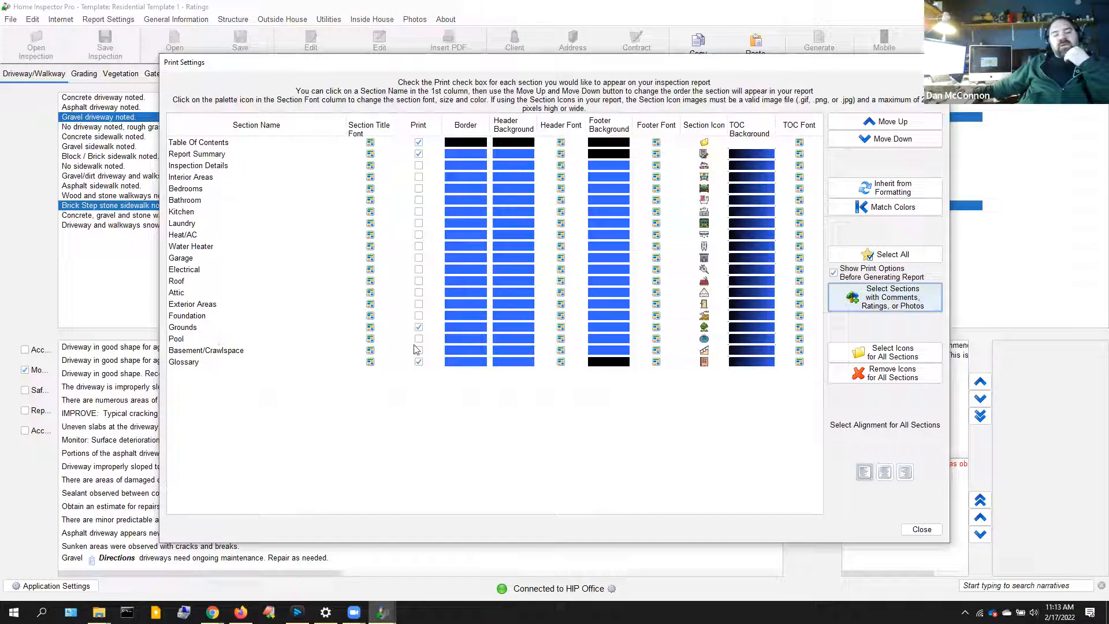
Generate the report and save it as "test" in the Client Reports folder.
{"action": "left_click", "coordinate": [921, 529]}
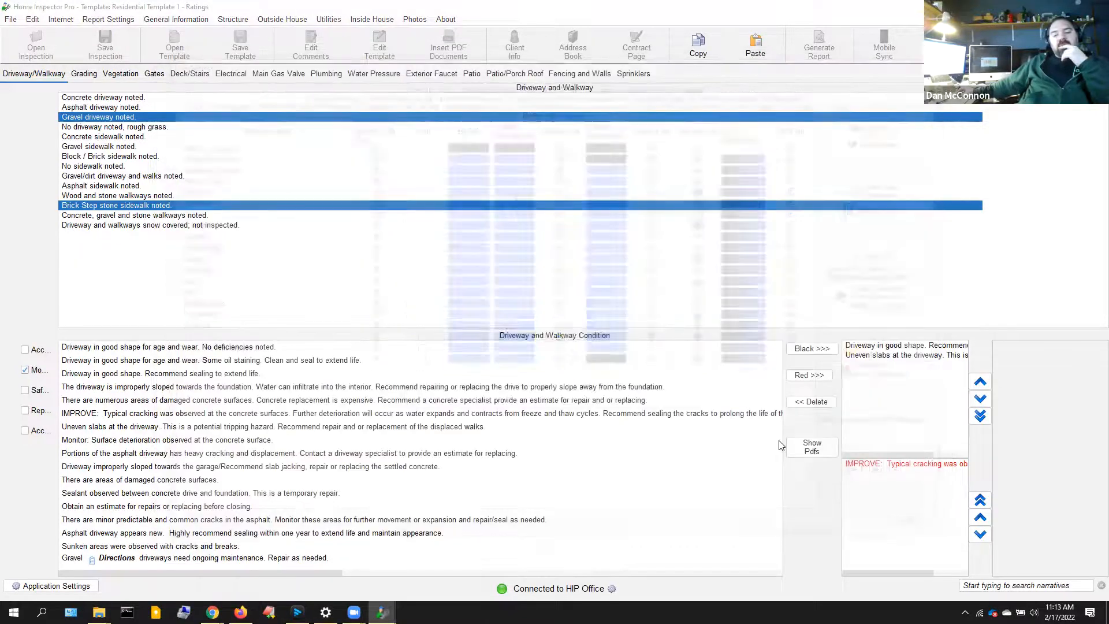
{"action": "type", "text": "test"}
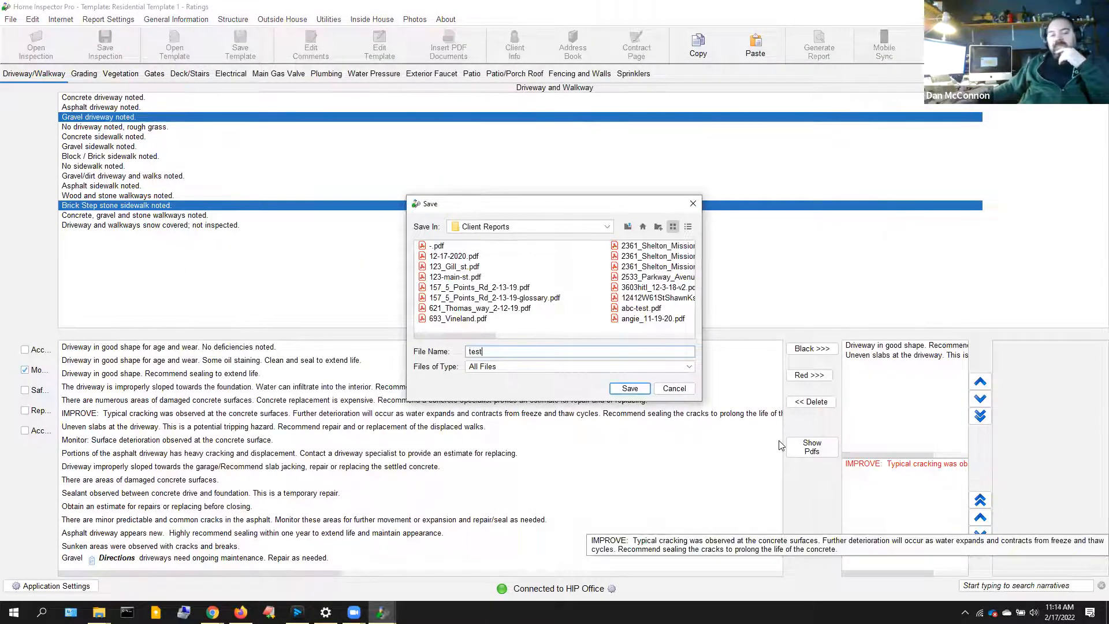
{"action": "key", "text": "Return"}
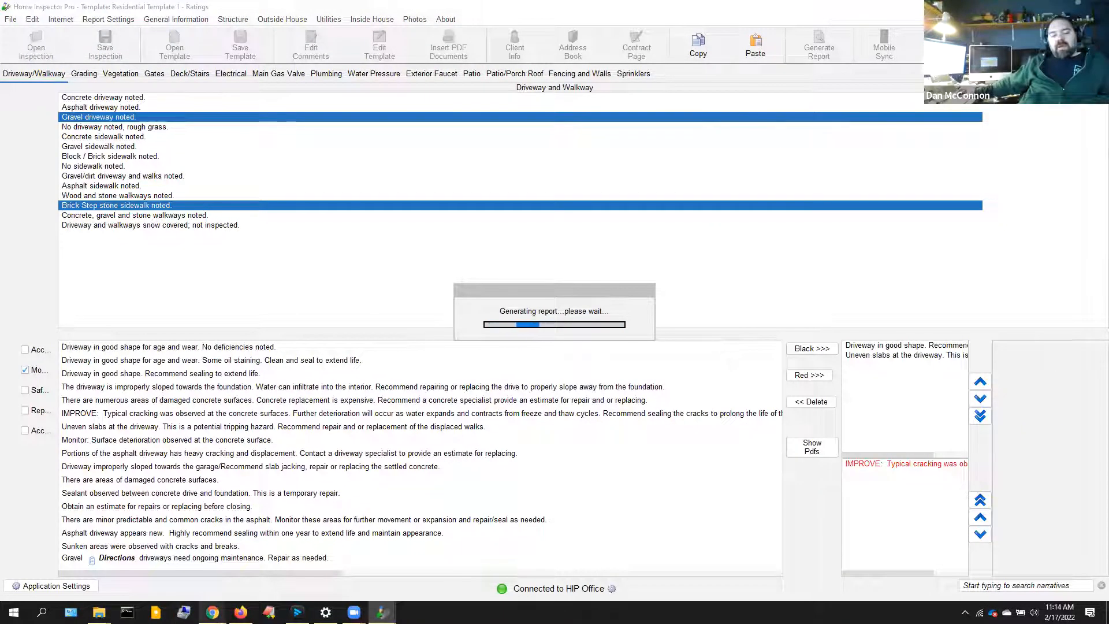
{"action": "mouse_move", "coordinate": [212, 613]}
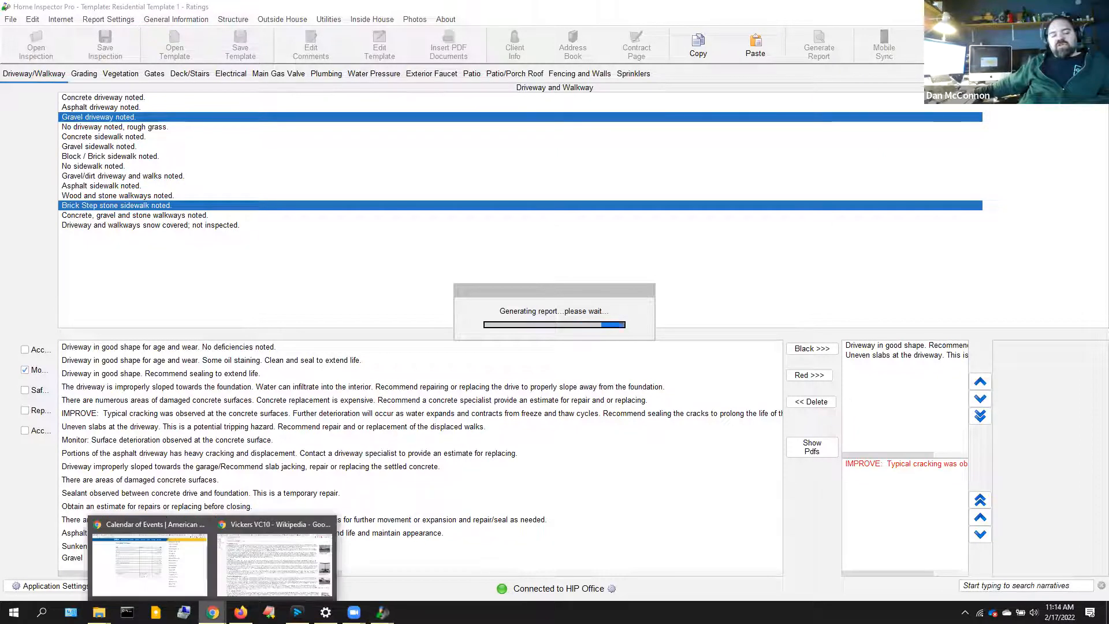
{"action": "left_click", "coordinate": [175, 582]}
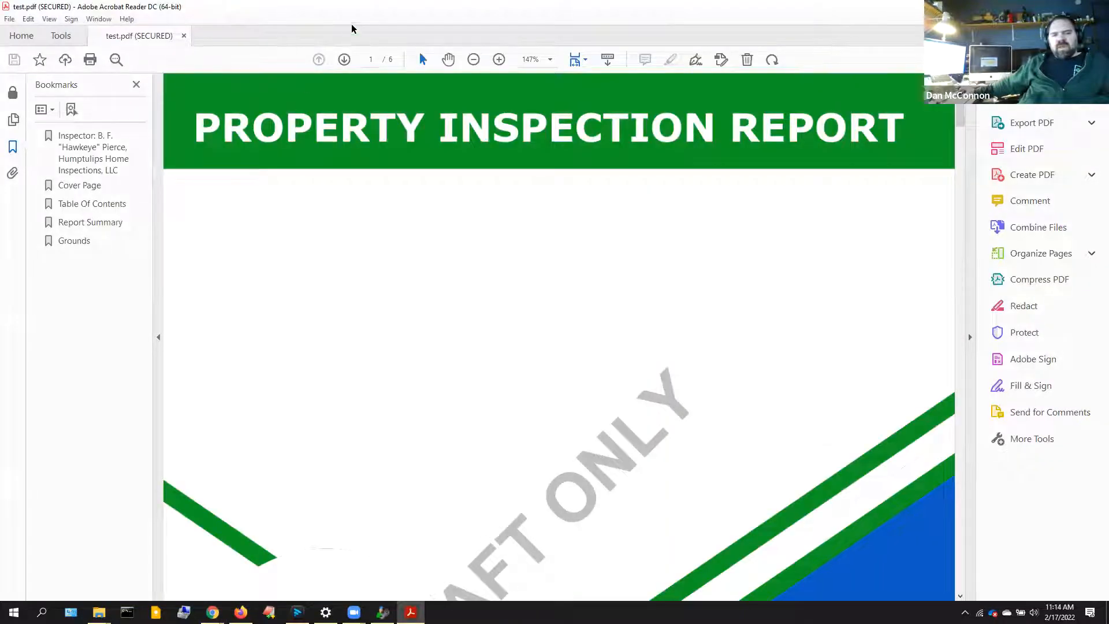
Set the report PDF to Zoom to Page Level and examine the Monitor icon and comments in its Grounds section.
{"action": "left_click", "coordinate": [547, 60]}
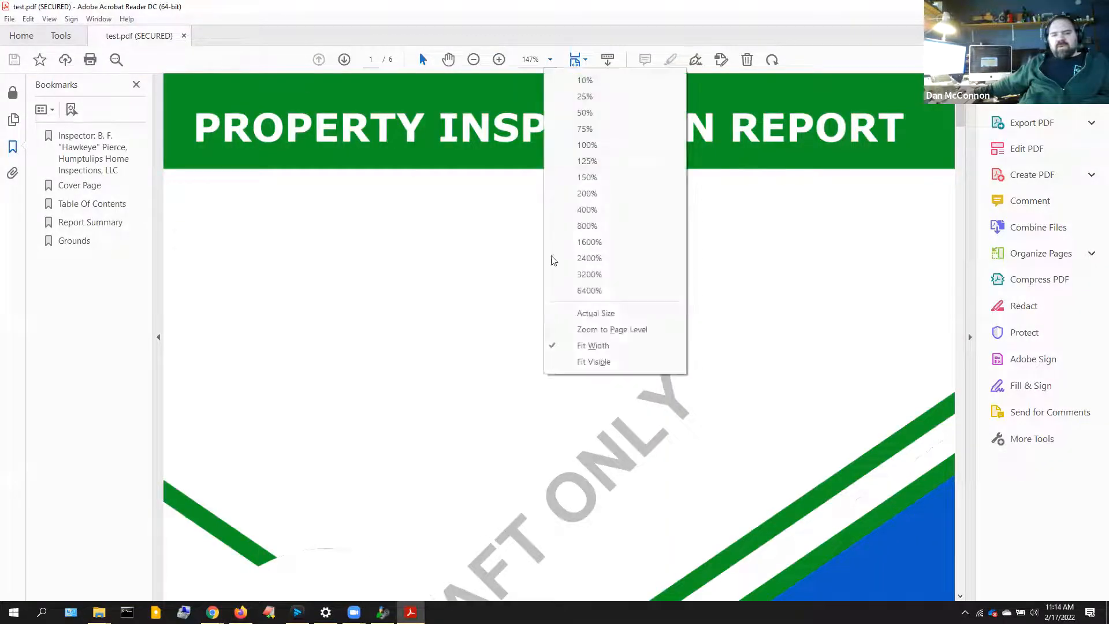
{"action": "left_click", "coordinate": [584, 328]}
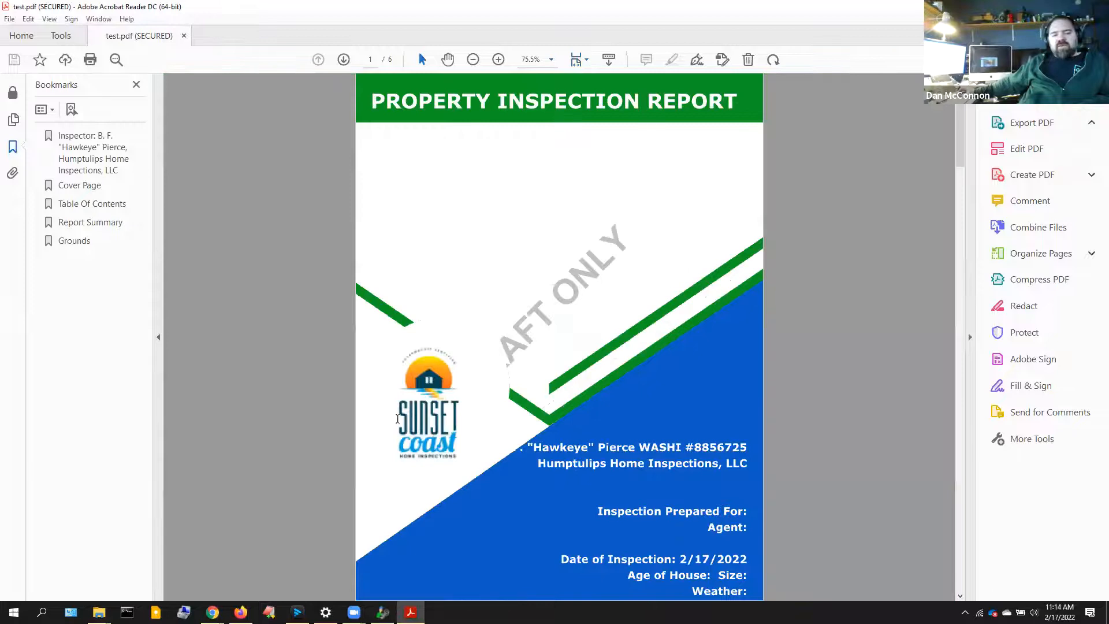
{"action": "scroll", "coordinate": [391, 454], "scroll_direction": "down", "scroll_amount": 5}
{"action": "scroll", "coordinate": [391, 454], "scroll_direction": "down", "scroll_amount": 7}
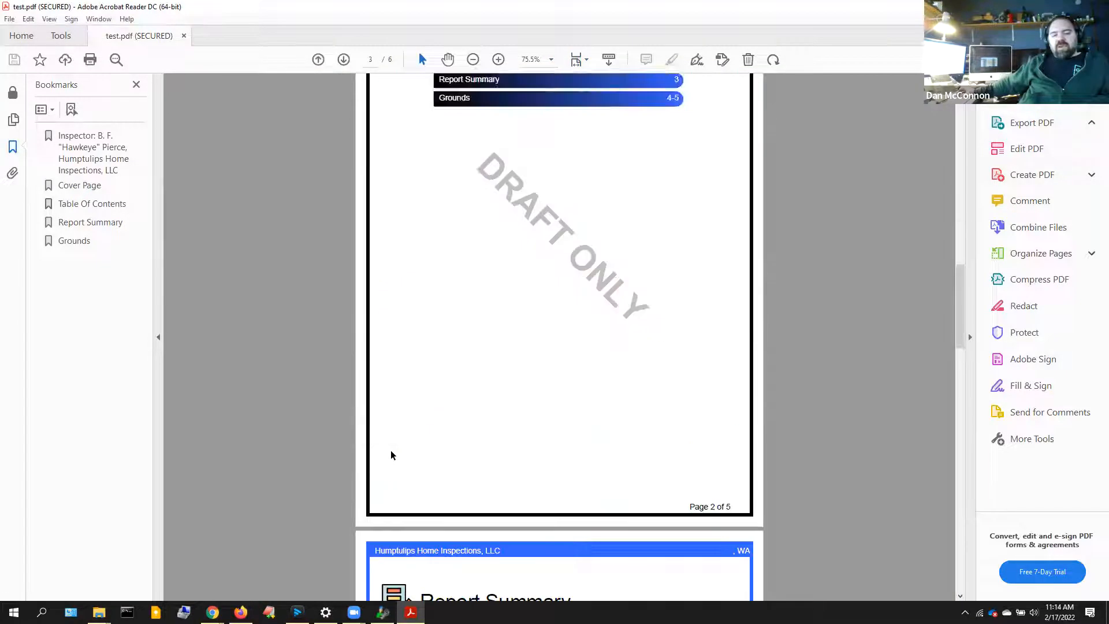
{"action": "scroll", "coordinate": [390, 451], "scroll_direction": "down", "scroll_amount": 7}
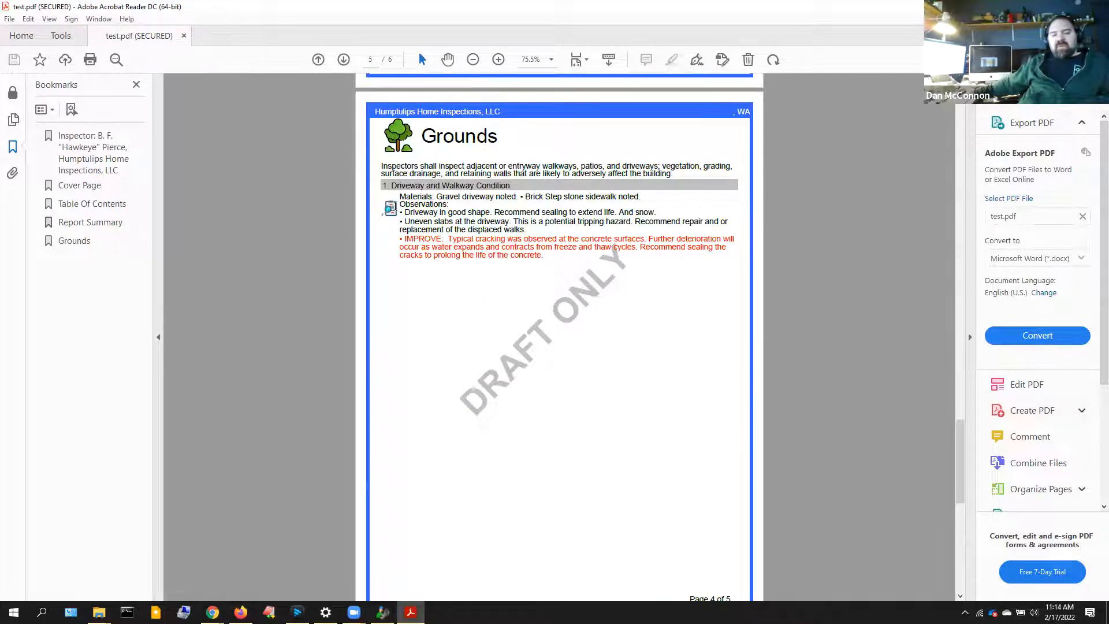
{"action": "left_click", "coordinate": [388, 207]}
Examine the rating icon in the Report Summary and the rating icon legend on page 1 of the report.
{"action": "scroll", "coordinate": [439, 321], "scroll_direction": "up", "scroll_amount": 3}
{"action": "scroll", "coordinate": [438, 321], "scroll_direction": "up", "scroll_amount": 10}
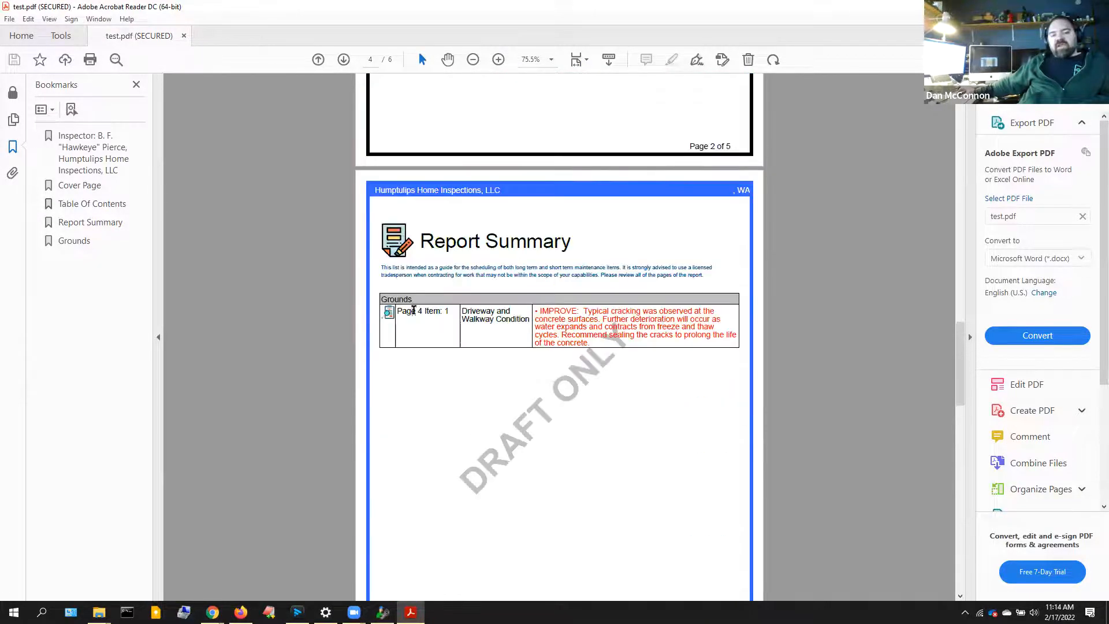
{"action": "scroll", "coordinate": [403, 335], "scroll_direction": "up", "scroll_amount": 15}
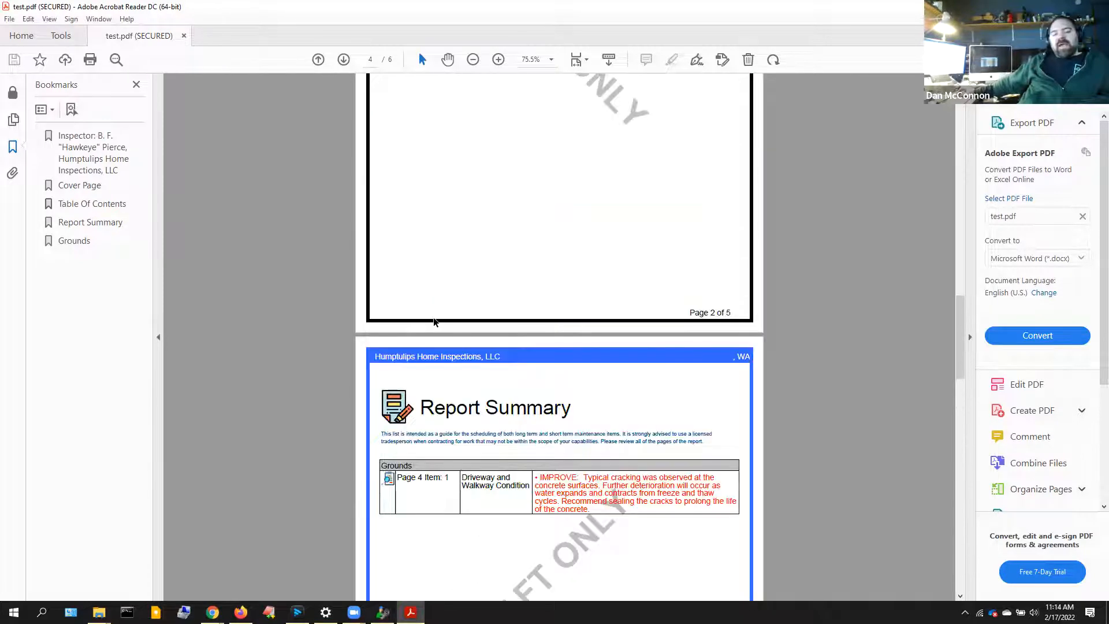
{"action": "scroll", "coordinate": [474, 280], "scroll_direction": "up", "scroll_amount": 2}
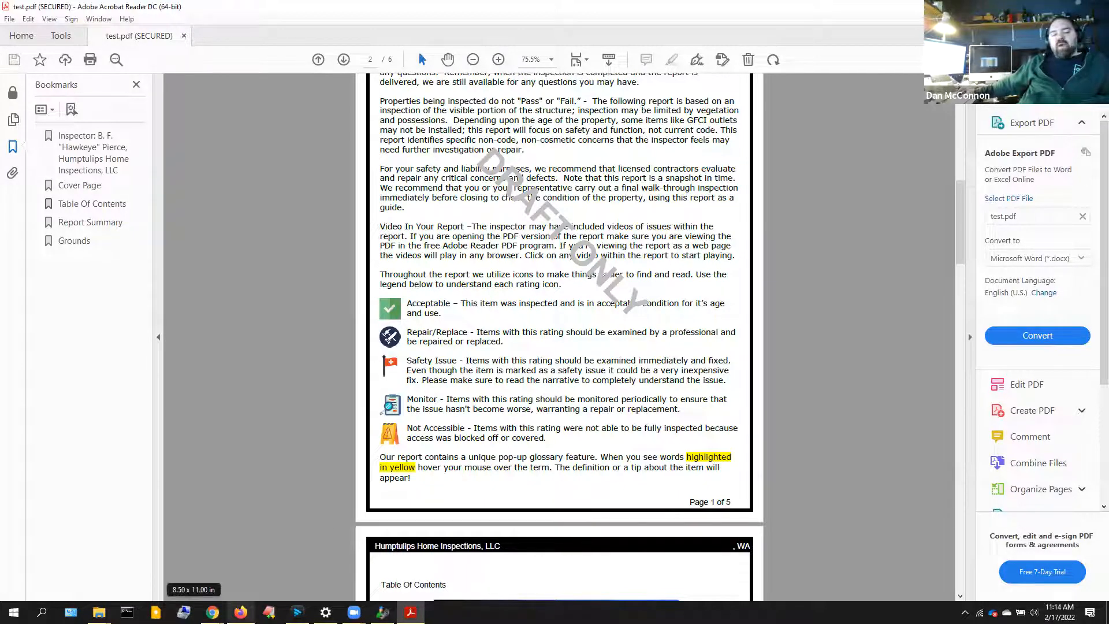
Switch to Chrome and open flaticon.com in a new tab.
{"action": "mouse_move", "coordinate": [214, 612]}
{"action": "left_click", "coordinate": [275, 560]}
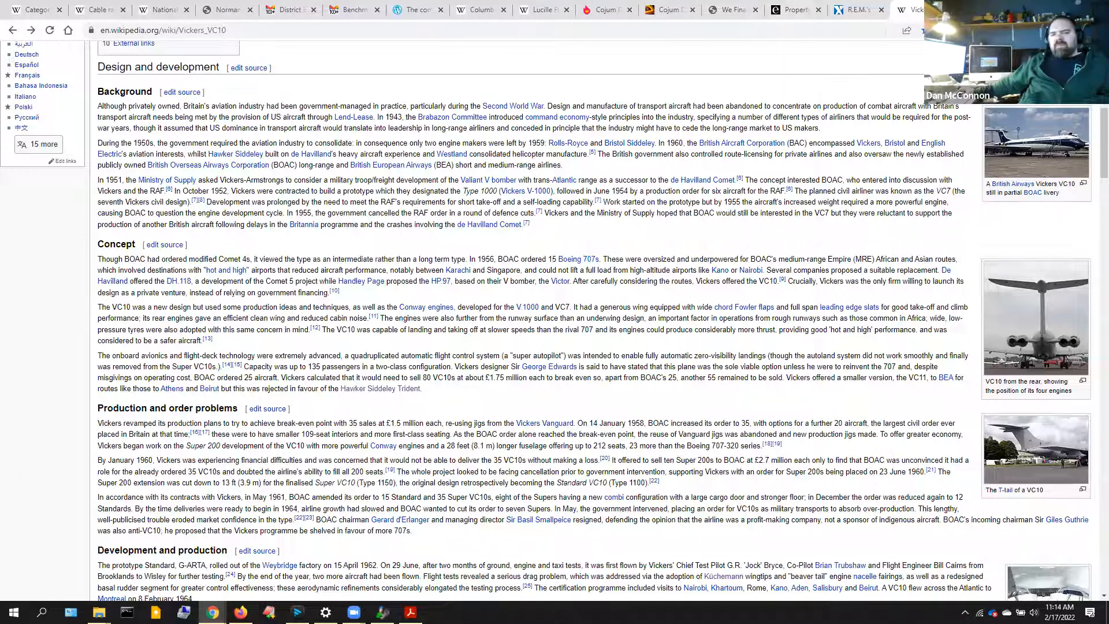
{"action": "key", "text": "ctrl+t"}
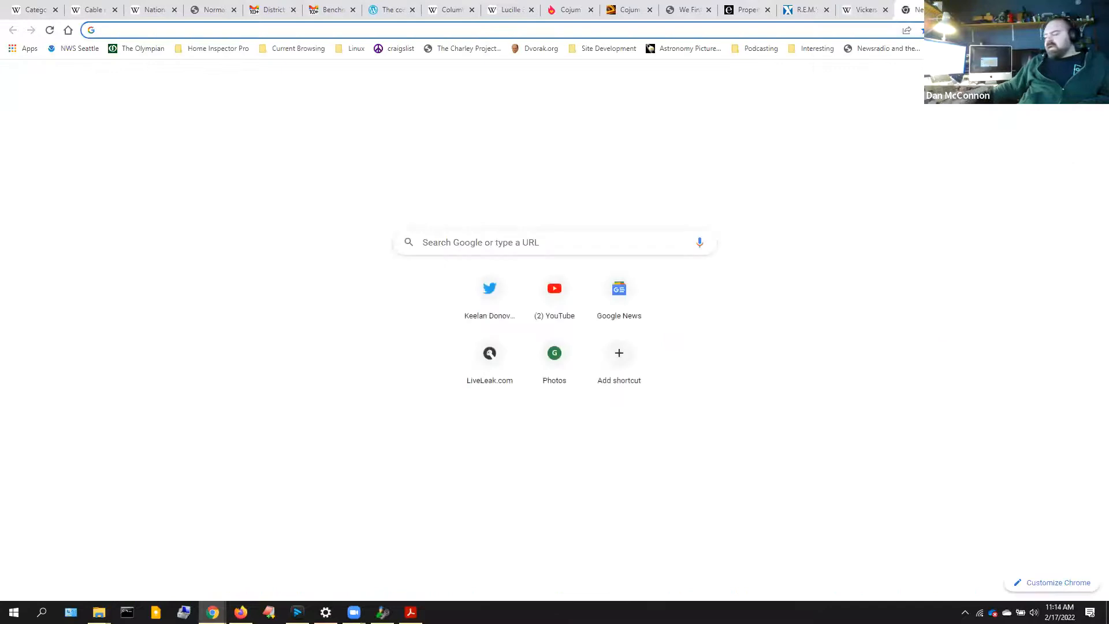
{"action": "type", "text": "flat"}
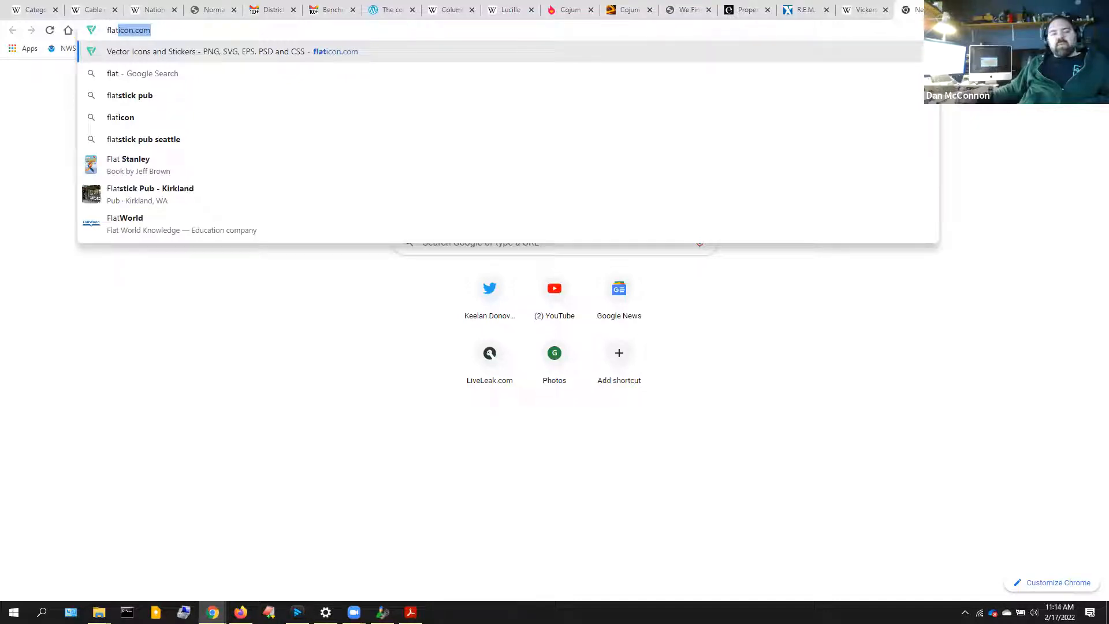
{"action": "key", "text": "Return"}
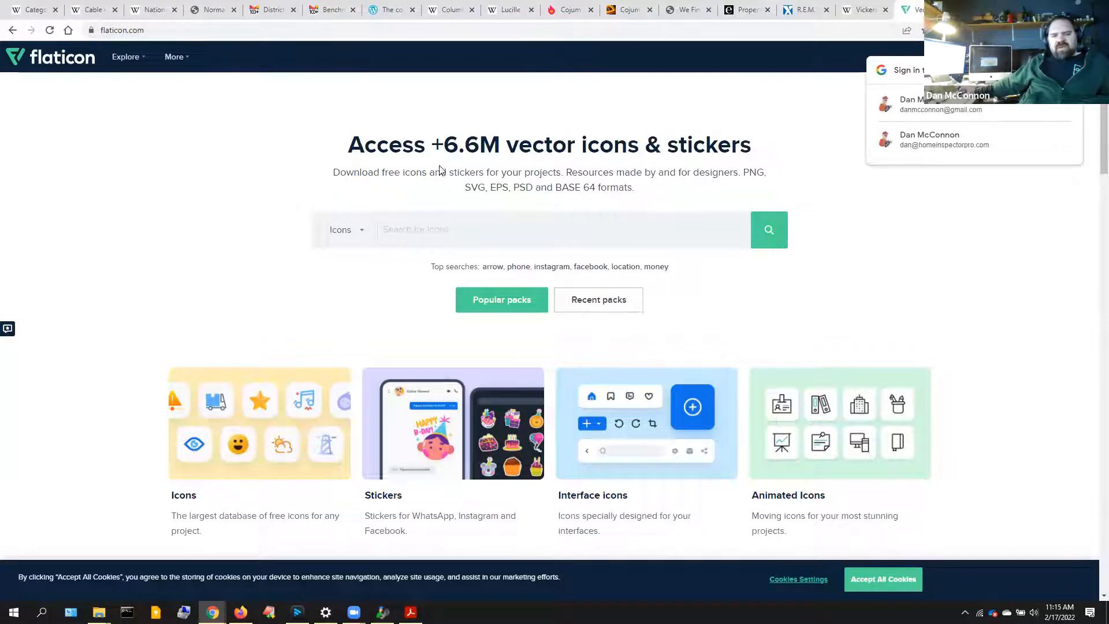
Copy the flaticon.com address and switch to the Zoom window.
{"action": "left_click", "coordinate": [154, 33]}
{"action": "right_click", "coordinate": [122, 29]}
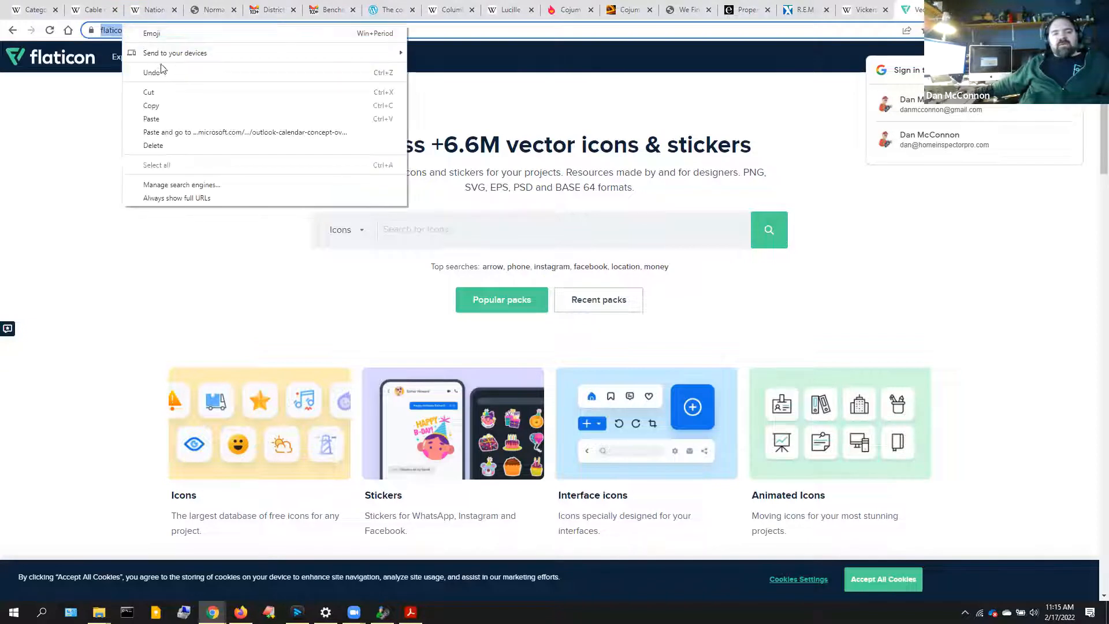
{"action": "left_click", "coordinate": [156, 107]}
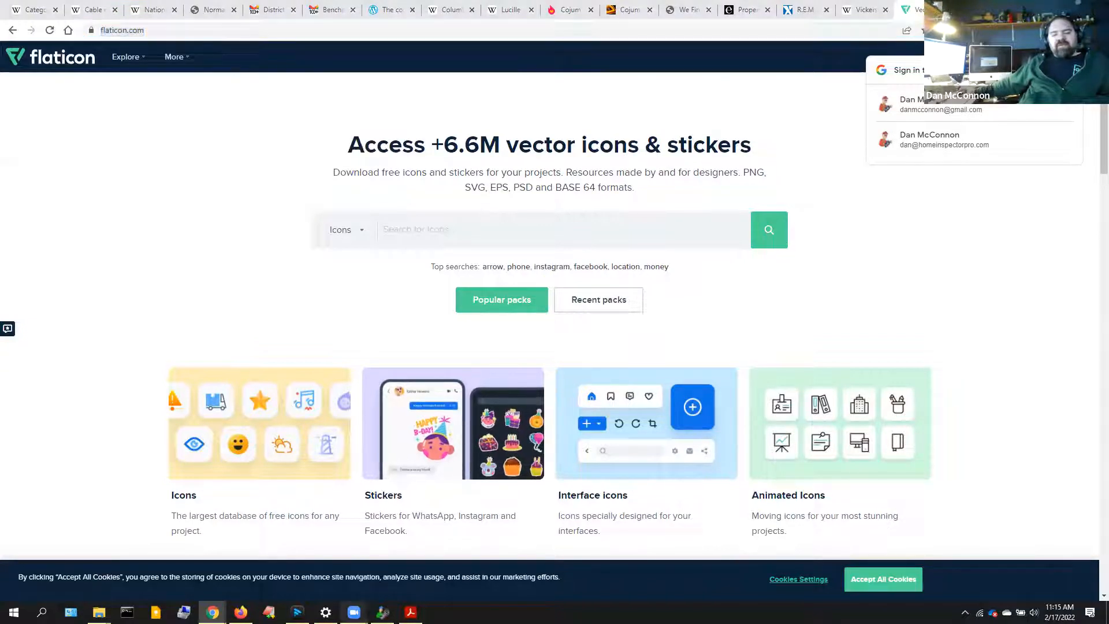
{"action": "mouse_move", "coordinate": [354, 611]}
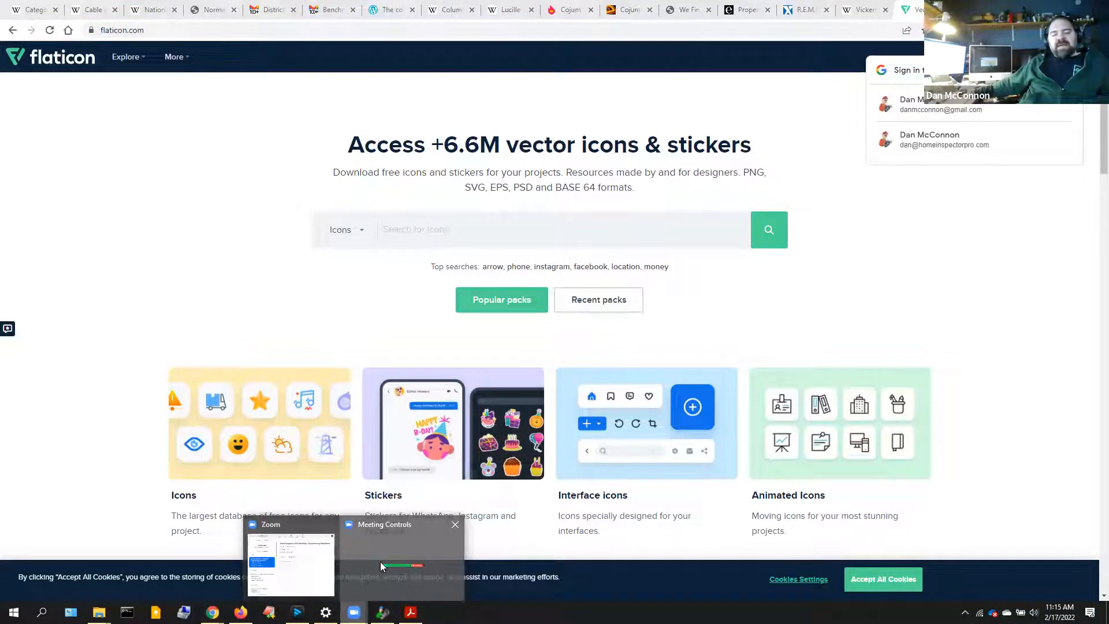
{"action": "left_click", "coordinate": [304, 565]}
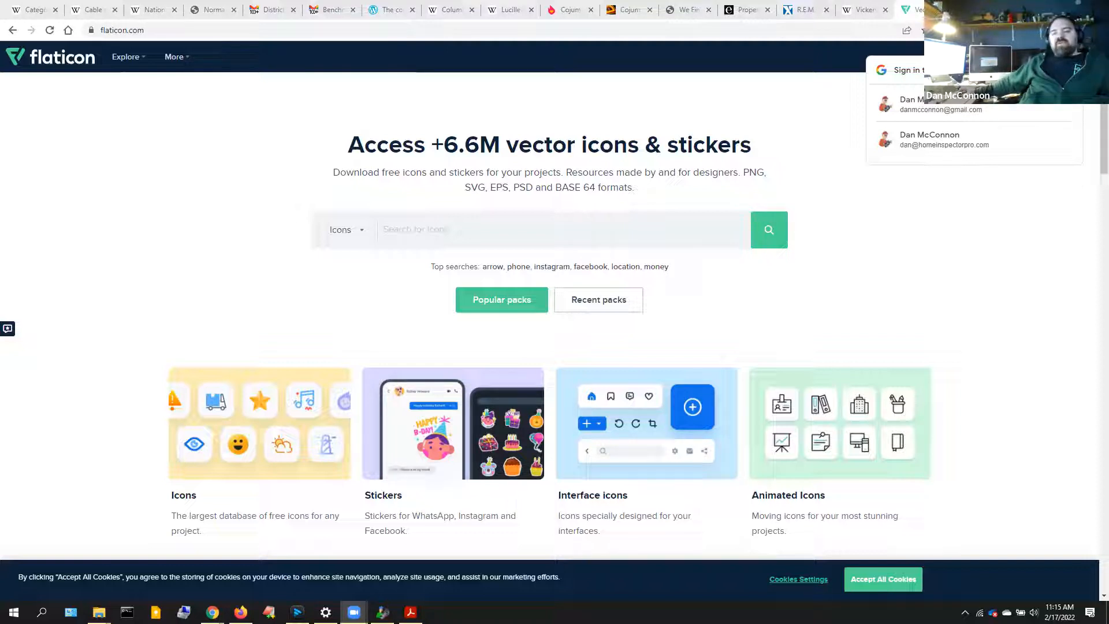
Minimize the flaticon.com browser window, look over the rating legend and table of contents, and close the report PDF.
{"action": "left_click", "coordinate": [123, 30]}
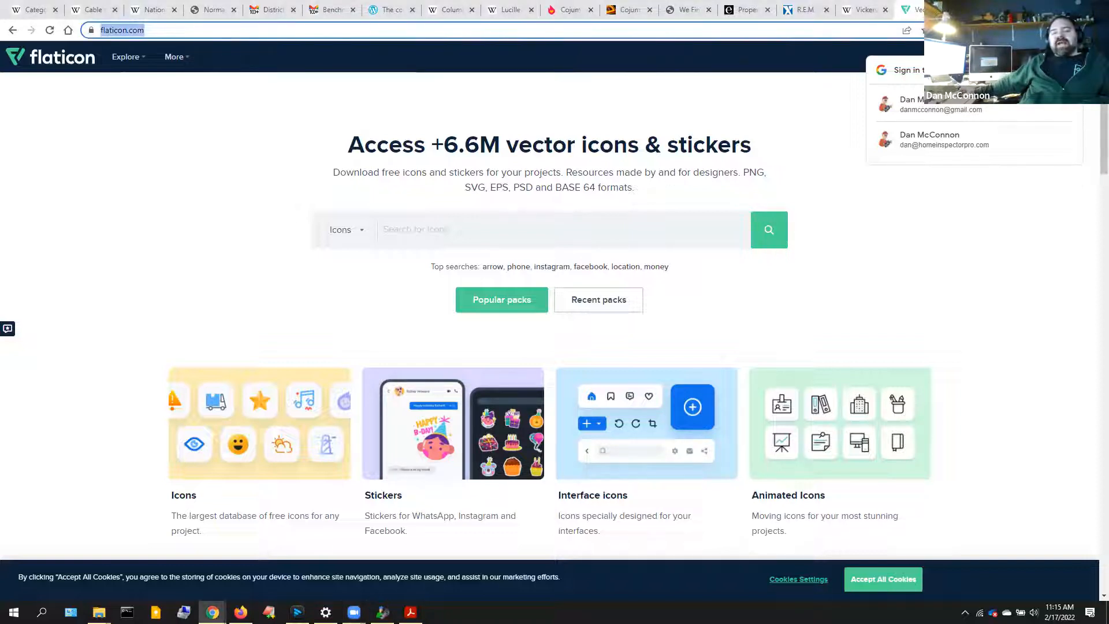
{"action": "left_click", "coordinate": [1043, 7]}
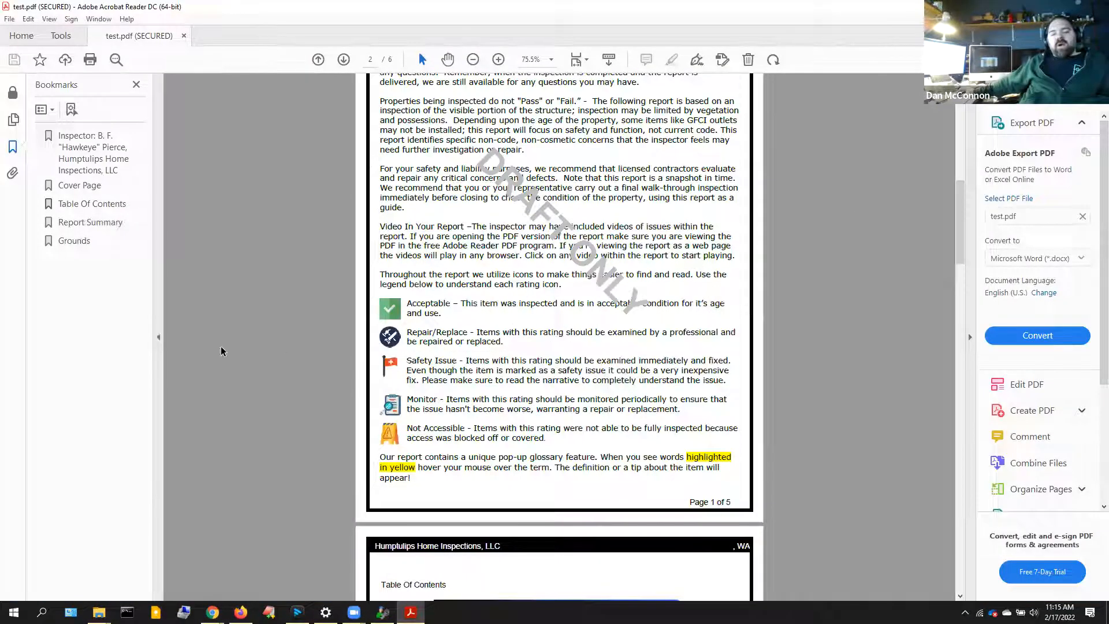
{"action": "scroll", "coordinate": [221, 351], "scroll_direction": "down", "scroll_amount": 3}
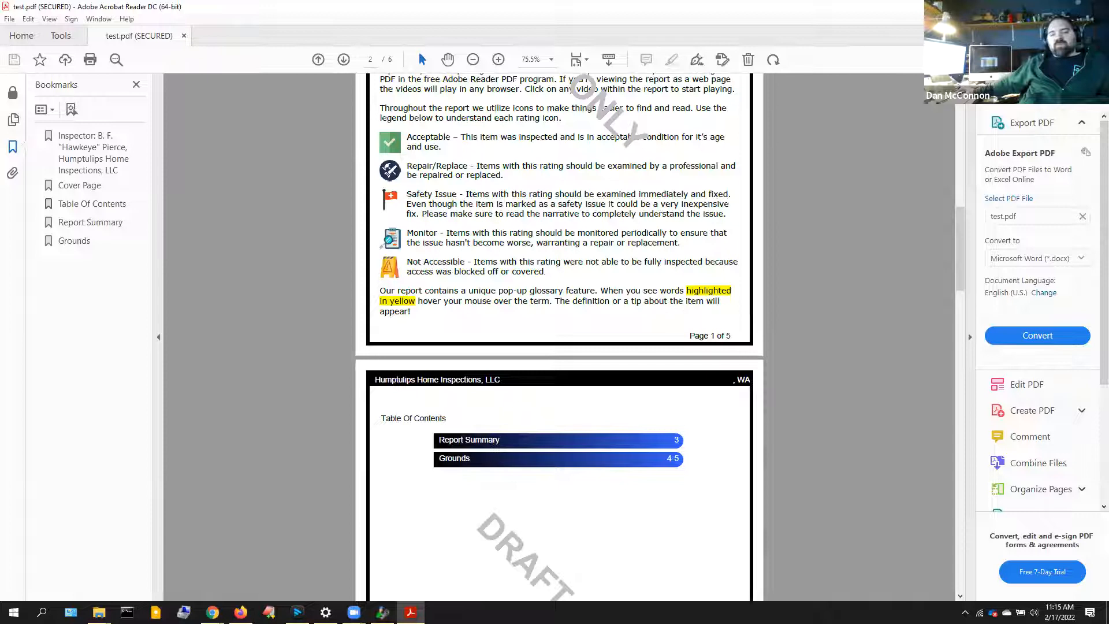
{"action": "key", "text": "alt+Tab"}
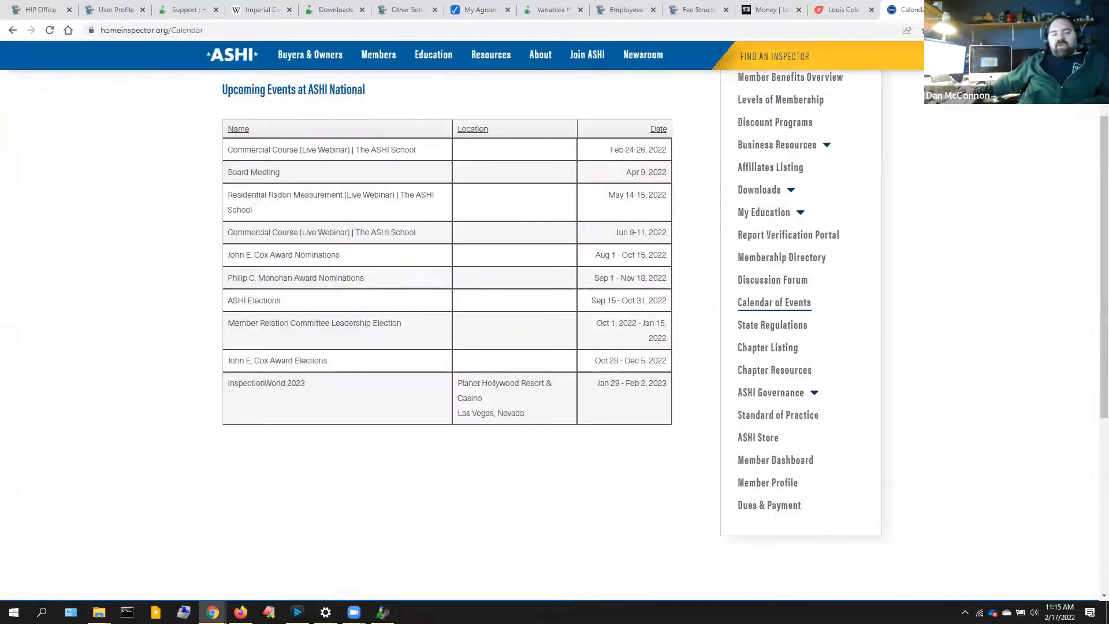
Switch to Home Inspector Pro and open the report's Ratings settings.
{"action": "left_click", "coordinate": [382, 611]}
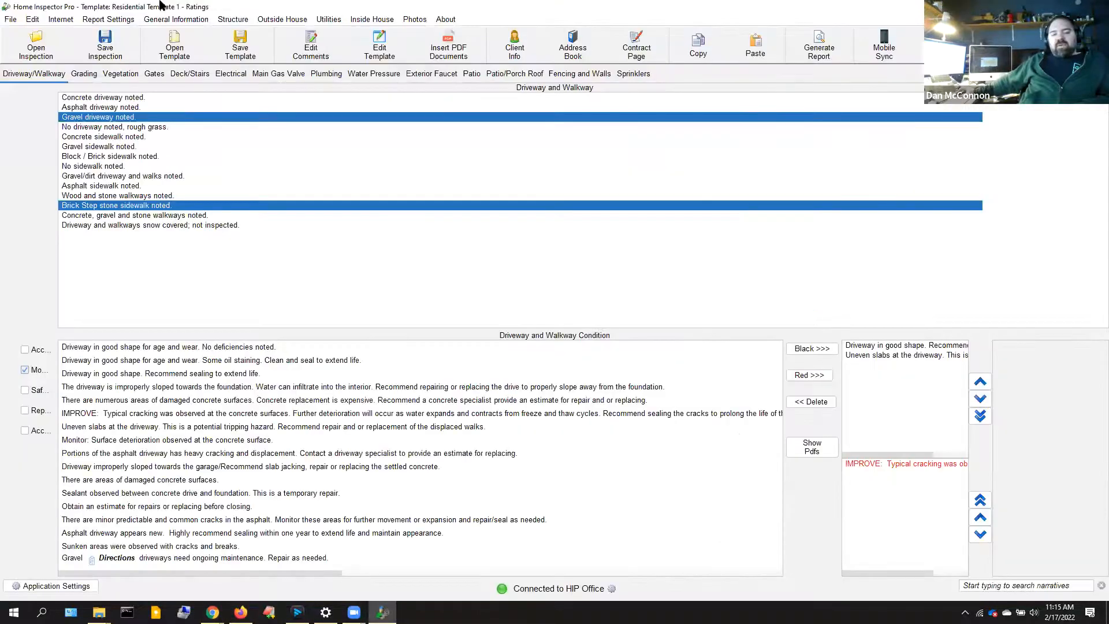
{"action": "left_click", "coordinate": [104, 21]}
{"action": "left_click", "coordinate": [109, 121]}
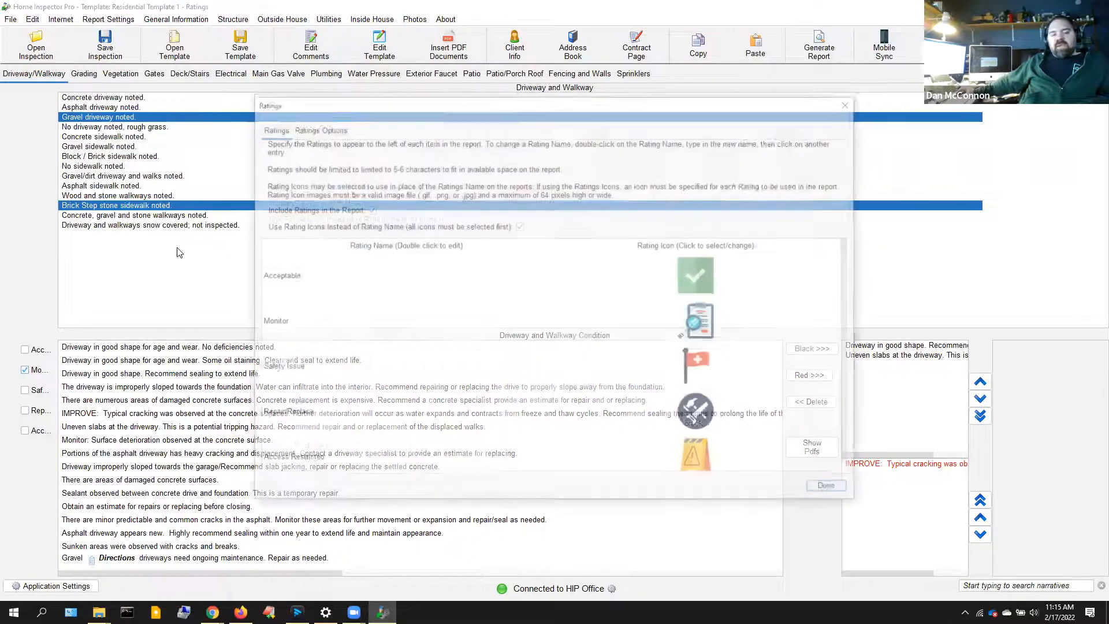
Turn off the use of rating icons in place of rating names, and generate the report PDF.
{"action": "left_click", "coordinate": [519, 226]}
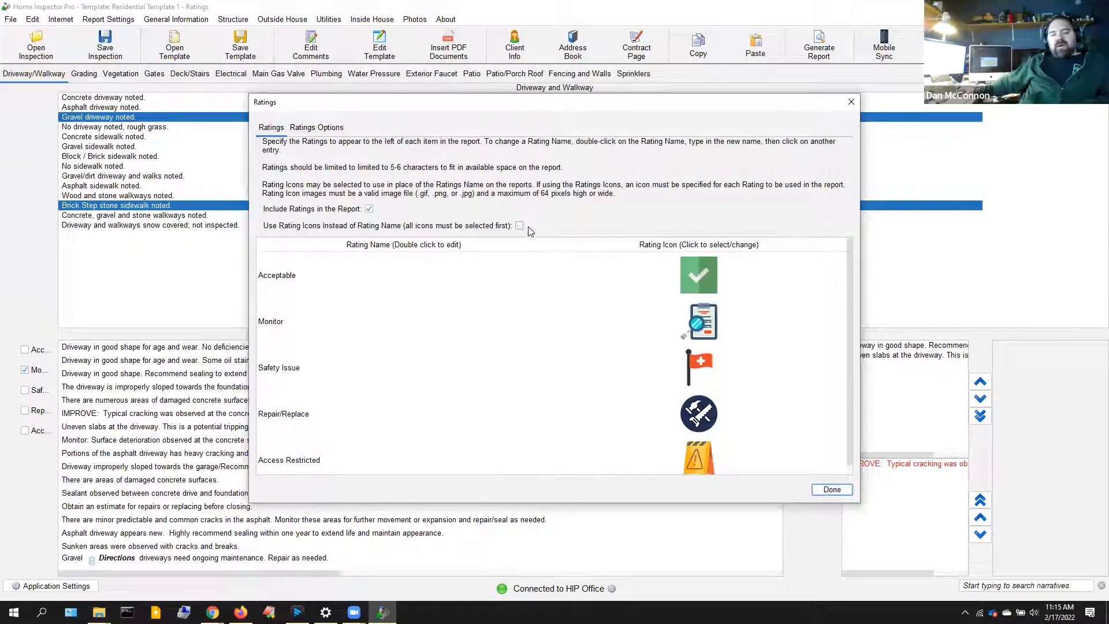
{"action": "left_click", "coordinate": [832, 489]}
{"action": "left_click", "coordinate": [814, 49]}
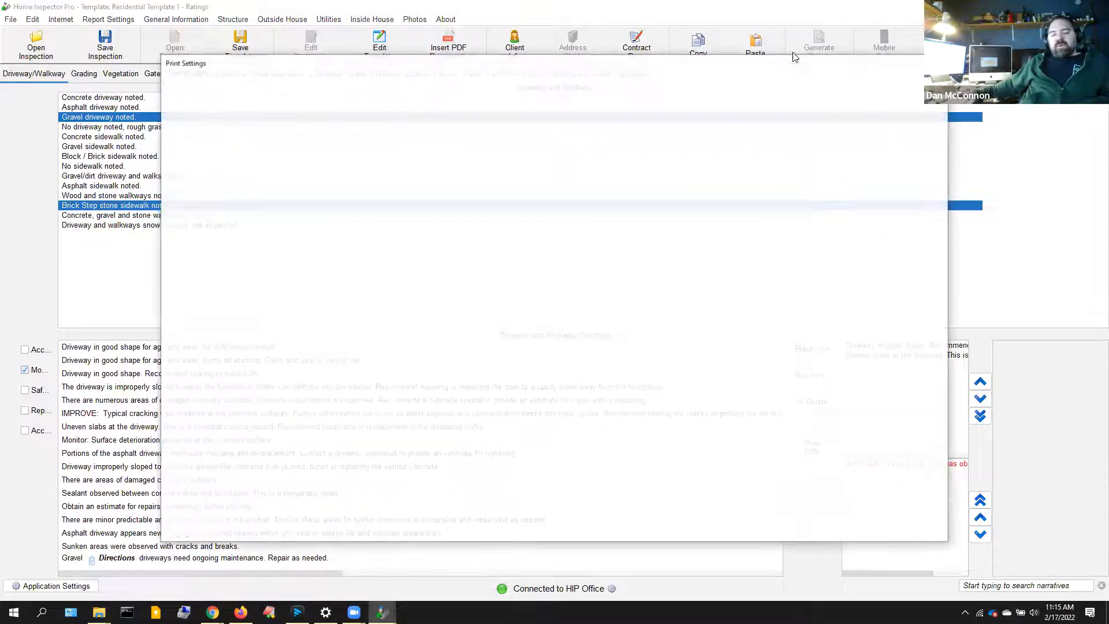
{"action": "key", "text": "Return"}
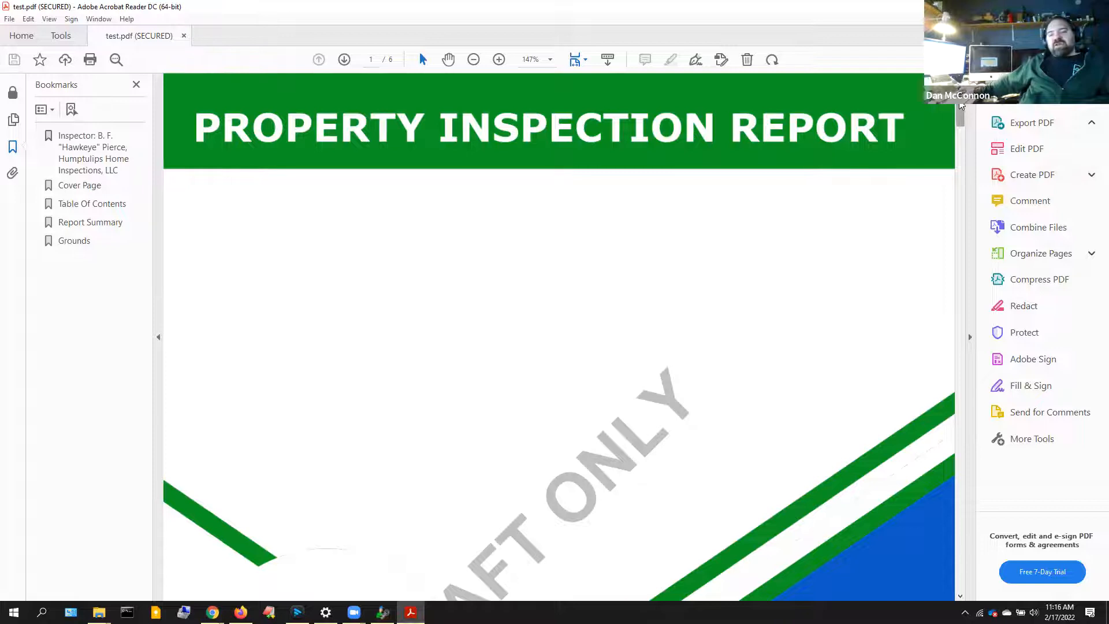
Examine how the rating names and boxes appear on the report's Grounds page, and close the PDF.
{"action": "scroll", "coordinate": [948, 172], "scroll_direction": "down", "scroll_amount": 10}
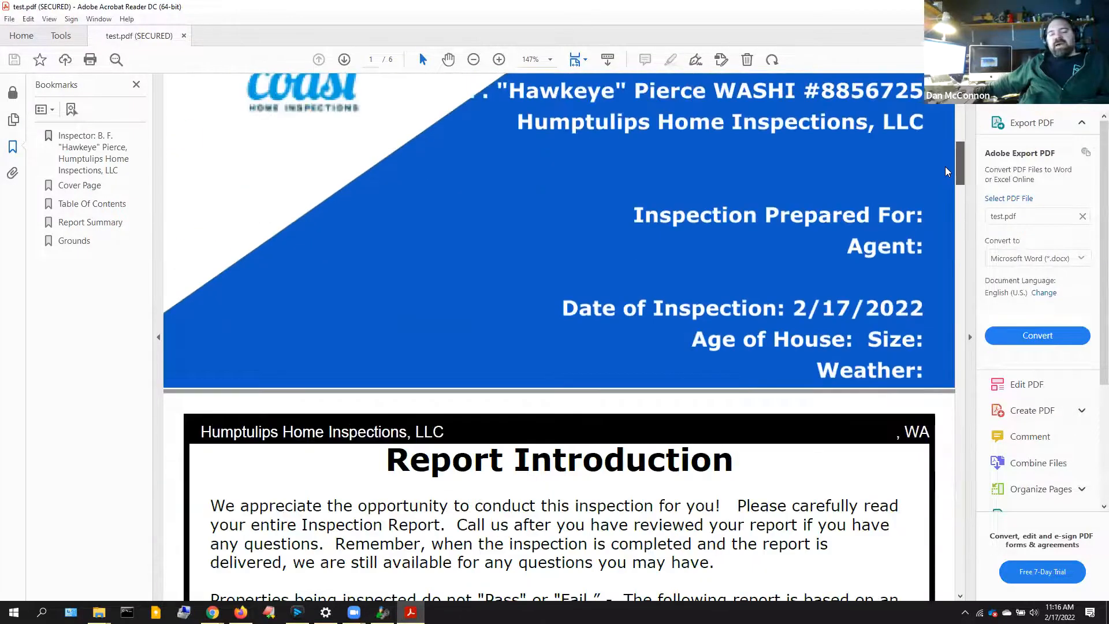
{"action": "scroll", "coordinate": [947, 172], "scroll_direction": "down", "scroll_amount": 3}
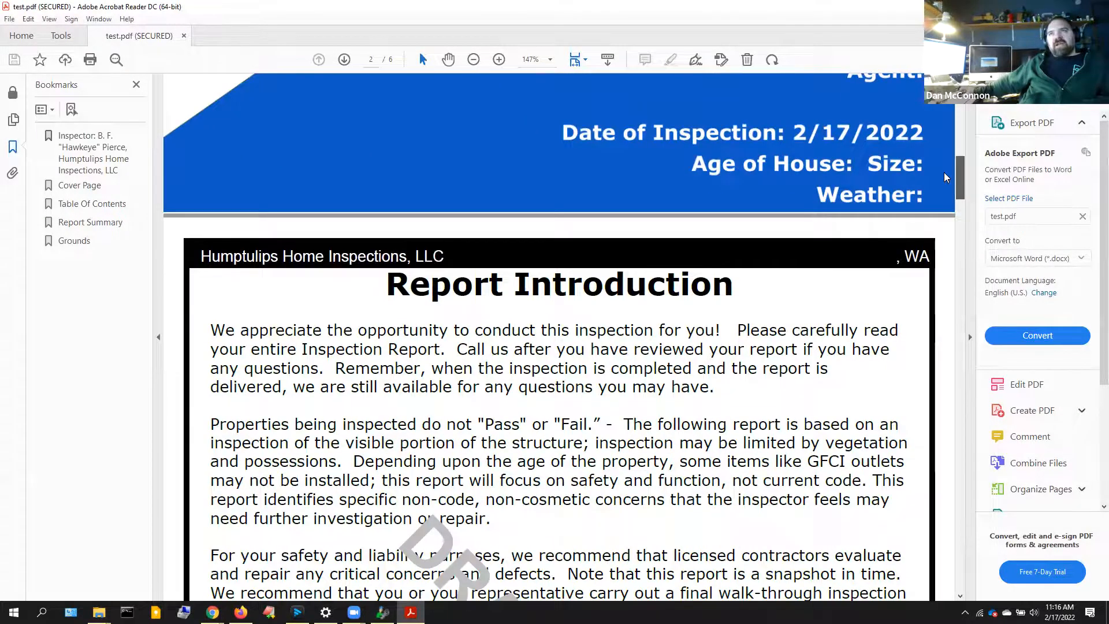
{"action": "scroll", "coordinate": [937, 194], "scroll_direction": "down", "scroll_amount": 4}
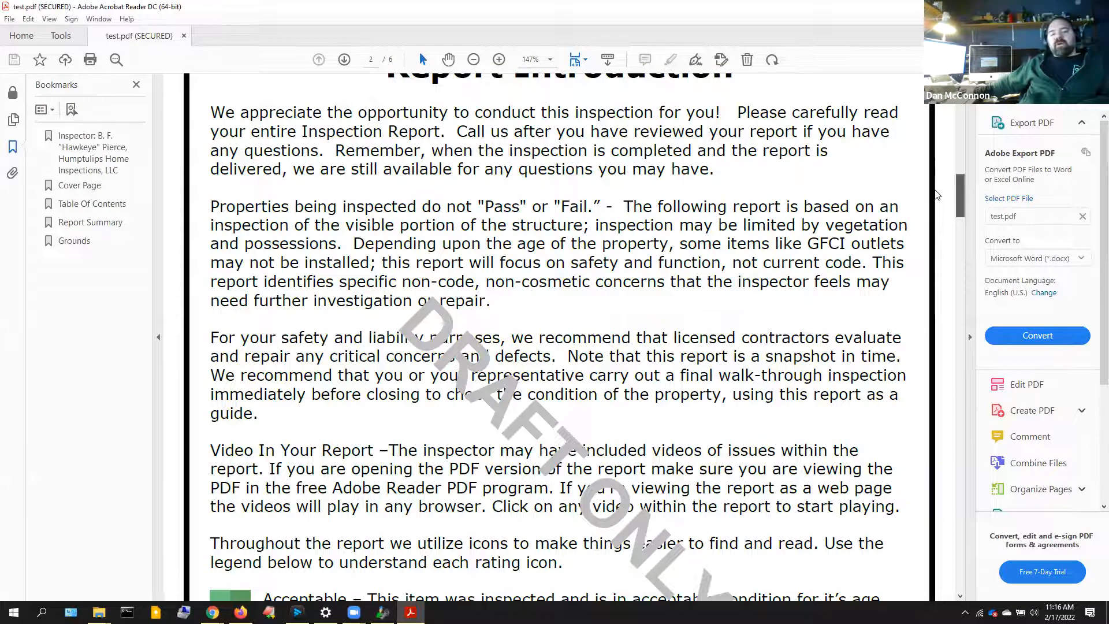
{"action": "scroll", "coordinate": [936, 231], "scroll_direction": "down", "scroll_amount": 10}
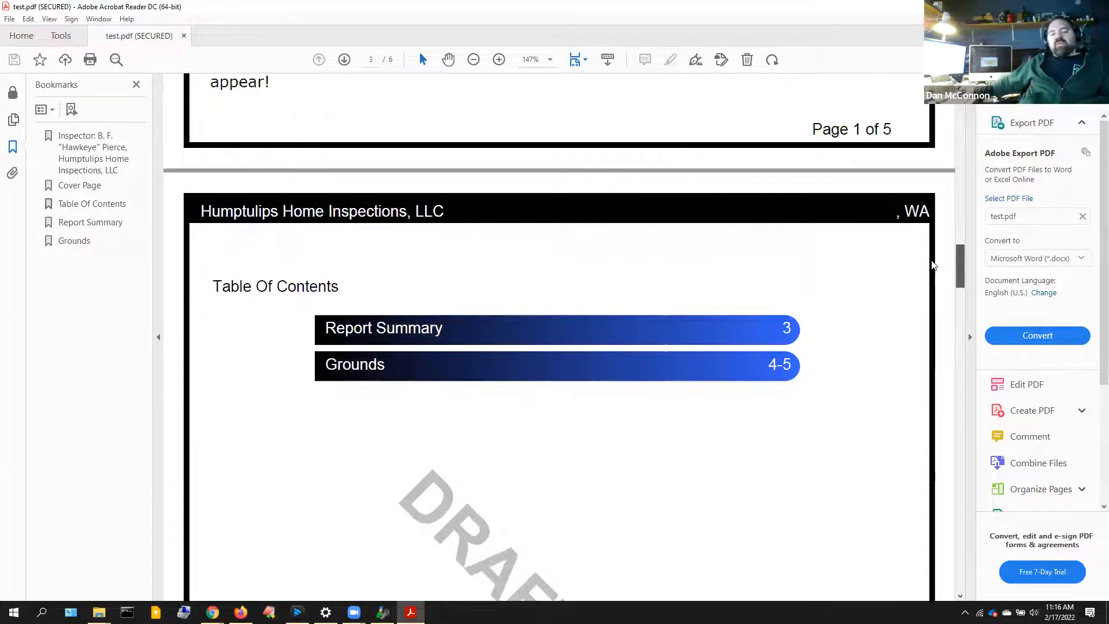
{"action": "scroll", "coordinate": [933, 265], "scroll_direction": "down", "scroll_amount": 13}
{"action": "left_click_drag", "start_coordinate": [954, 344], "coordinate": [990, 458]}
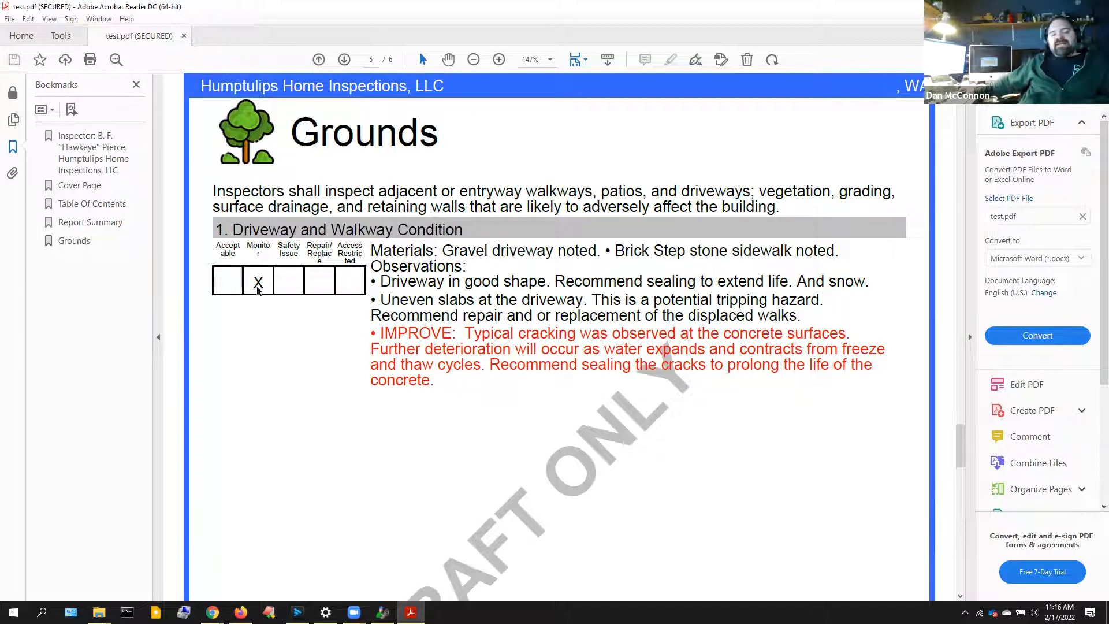
{"action": "left_click_drag", "start_coordinate": [219, 248], "coordinate": [252, 256]}
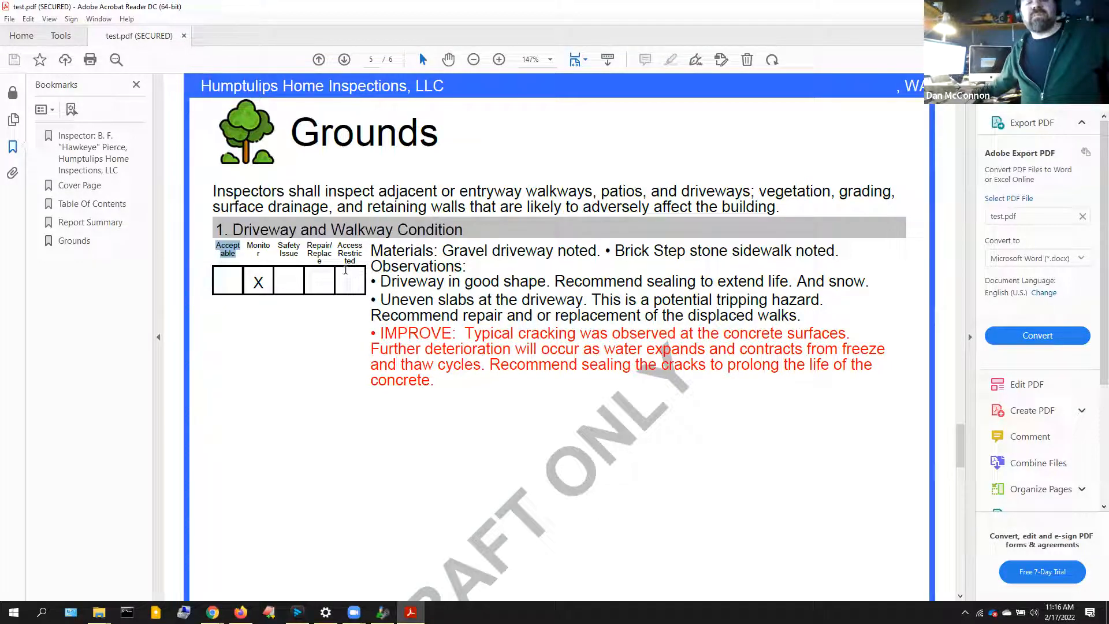
{"action": "left_click_drag", "start_coordinate": [374, 275], "coordinate": [379, 253]}
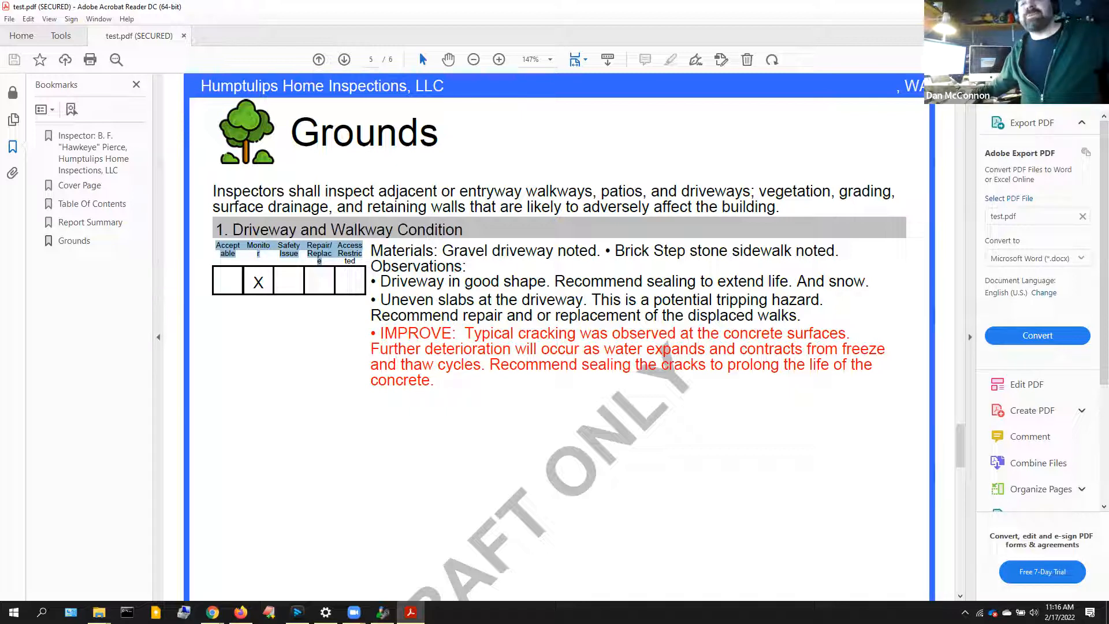
{"action": "left_click", "coordinate": [1095, 7]}
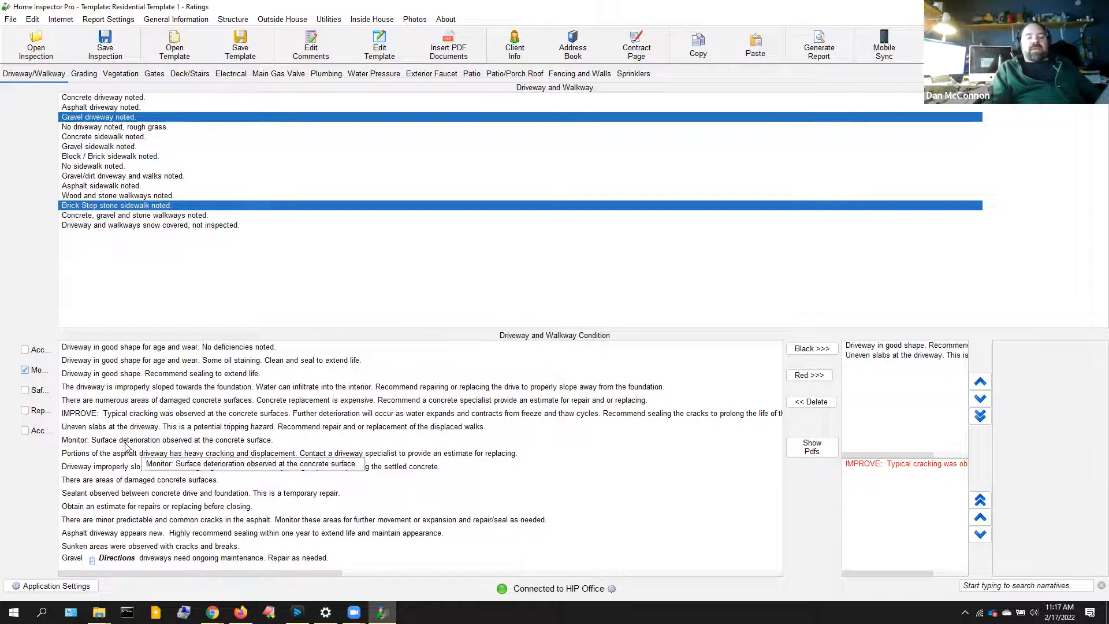
In comment editing mode, delete the Driveway and Walkway Condition comments on typical concrete cracking, heavy asphalt cracking, and gravel driveway maintenance.
{"action": "left_click", "coordinate": [324, 38]}
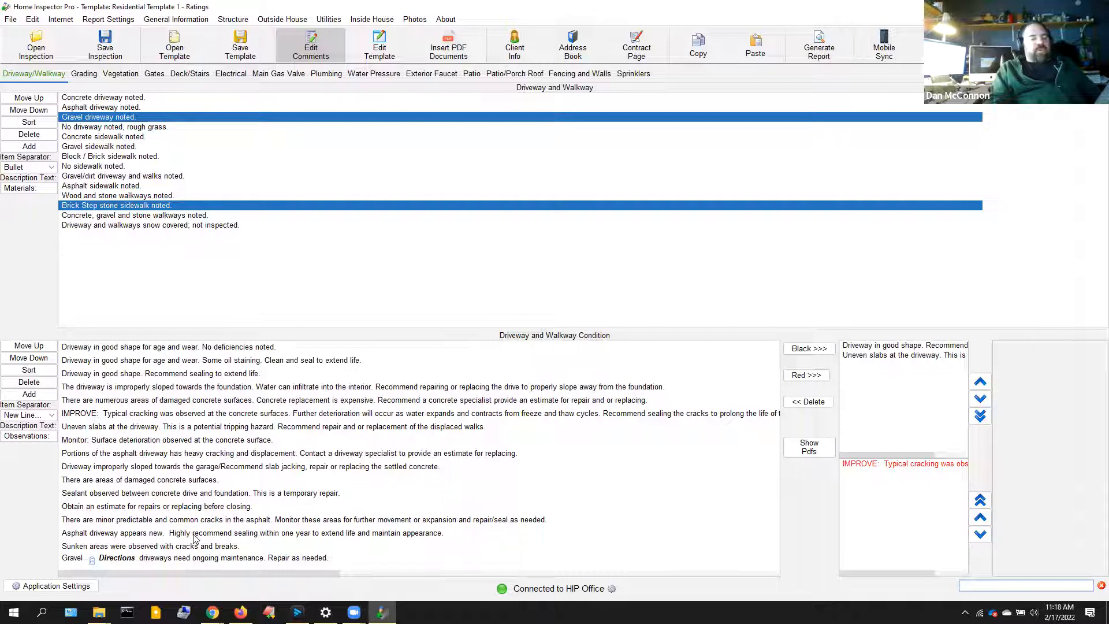
{"action": "left_click", "coordinate": [132, 415]}
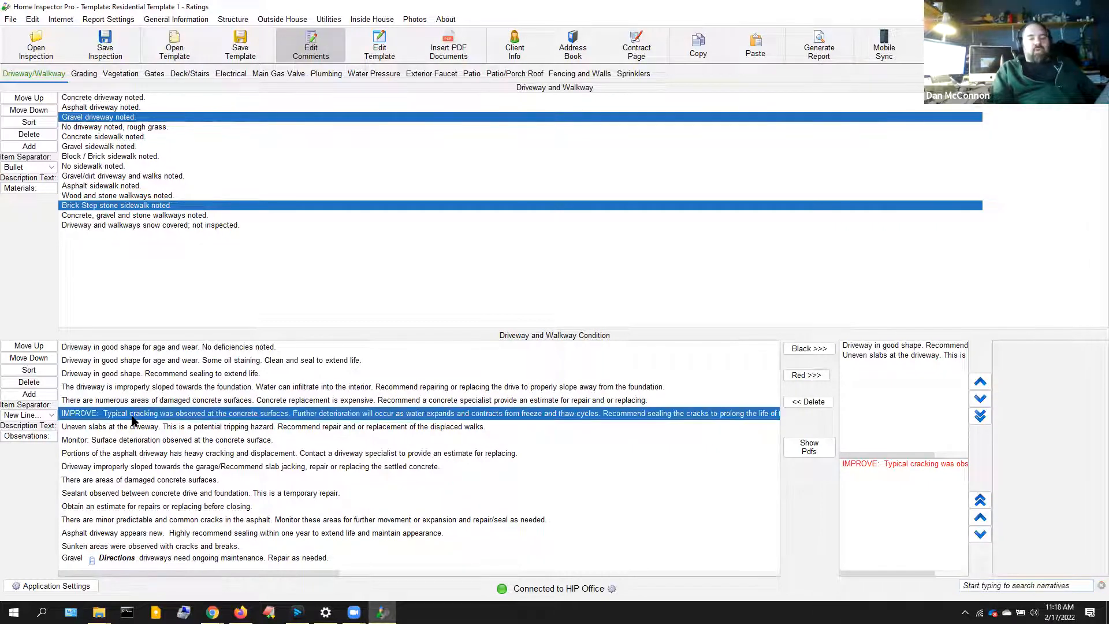
{"action": "left_click", "coordinate": [137, 457]}
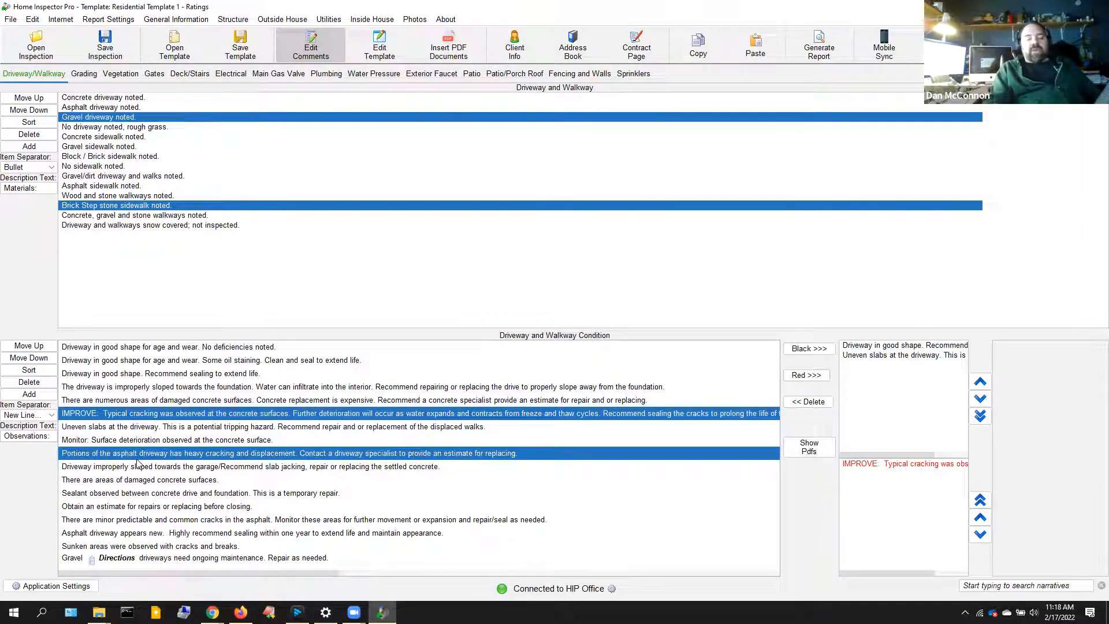
{"action": "left_click", "coordinate": [114, 560]}
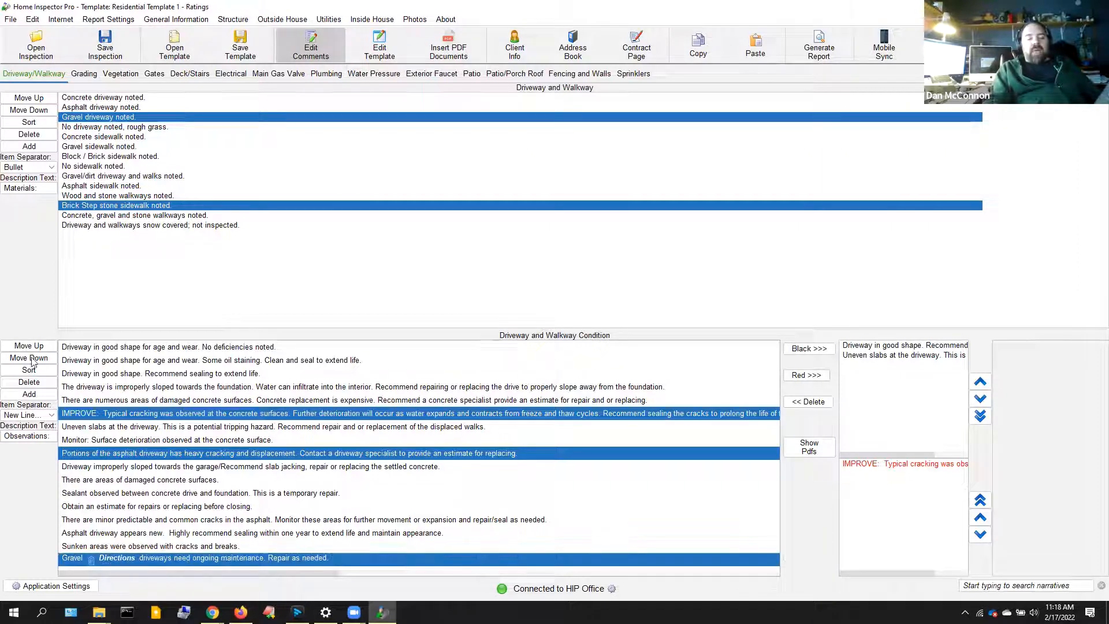
{"action": "left_click", "coordinate": [34, 383]}
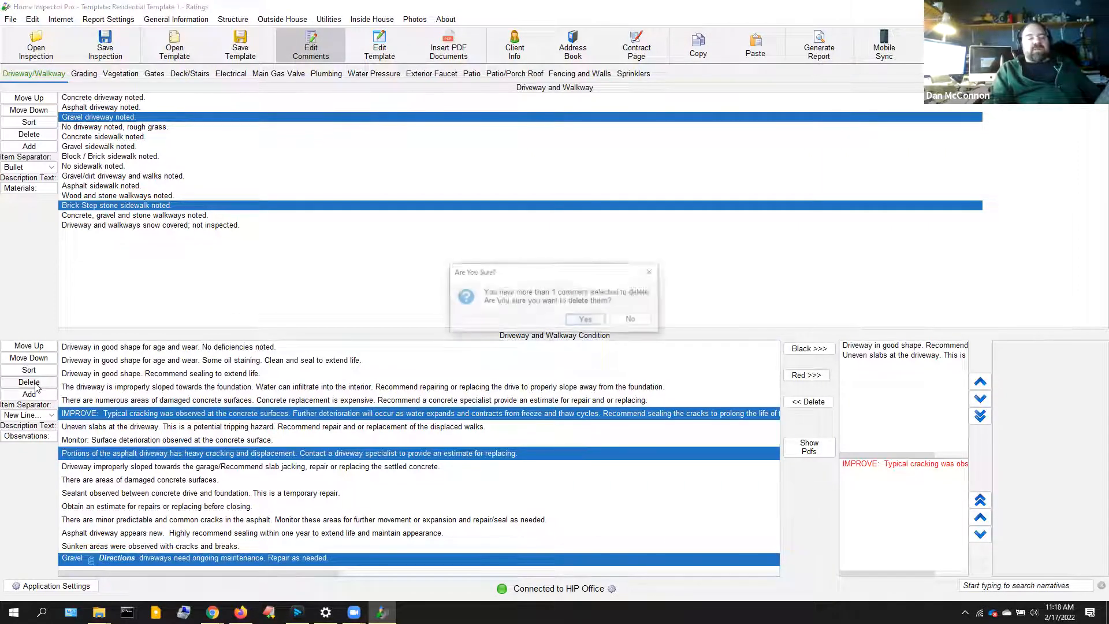
{"action": "left_click", "coordinate": [587, 320]}
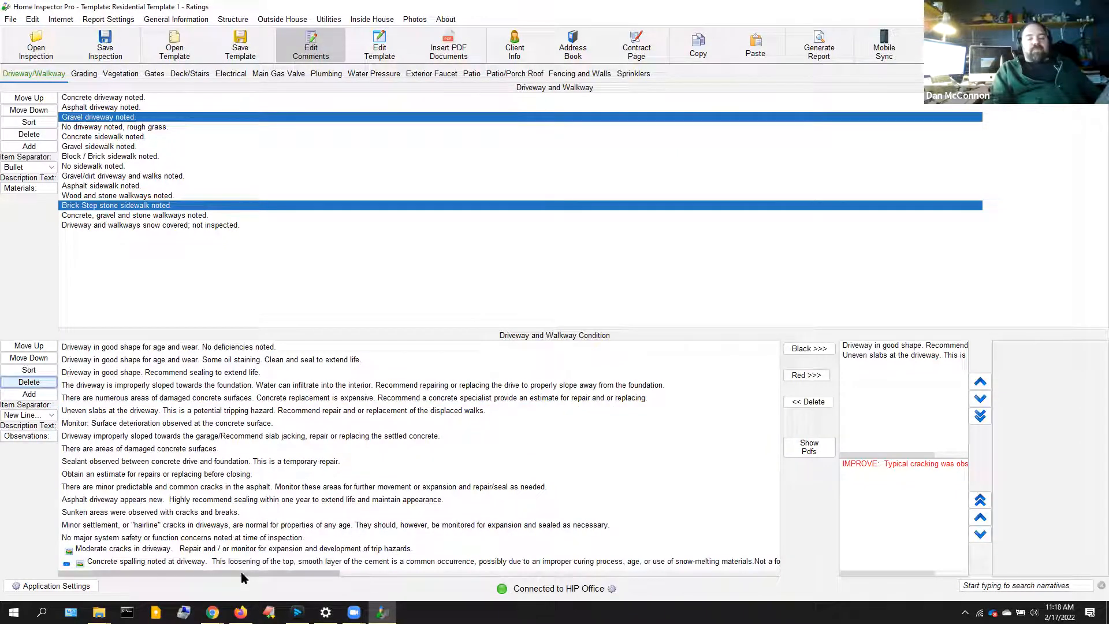
Start a new Driveway and Walkway Condition comment reading "Oil stains on driveway.", correcting the misspelled word with the suggested "driveway".
{"action": "left_click", "coordinate": [22, 398]}
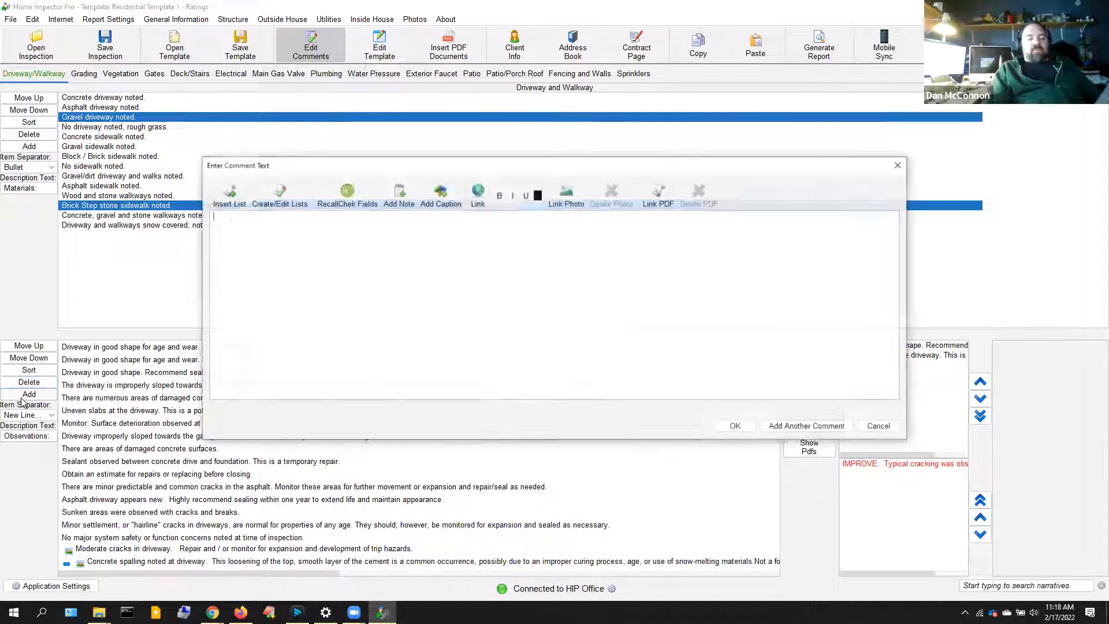
{"action": "type", "text": "Oilk"}
{"action": "key", "text": "BackSpace"}
{"action": "type", "text": "stains "}
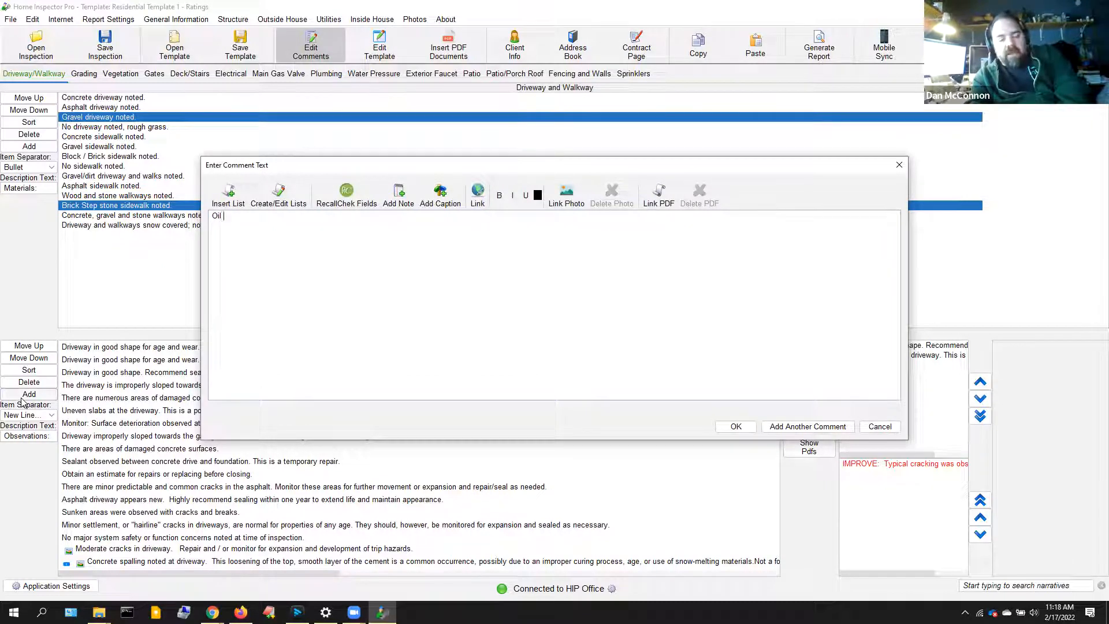
{"action": "type", "text": "on dr"}
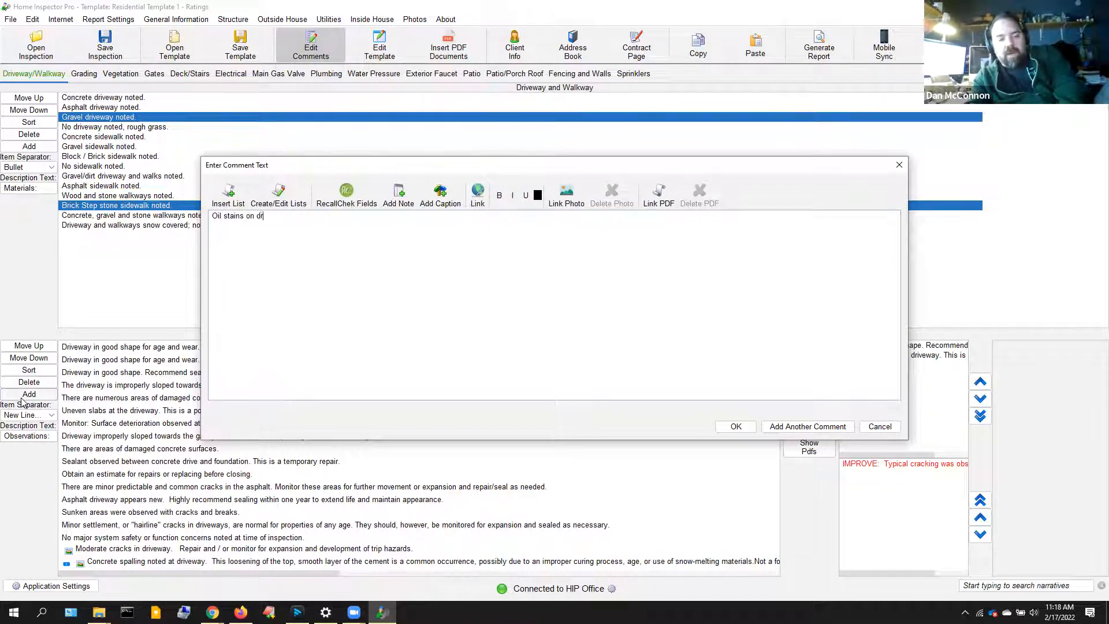
{"action": "type", "text": "ivewaay."}
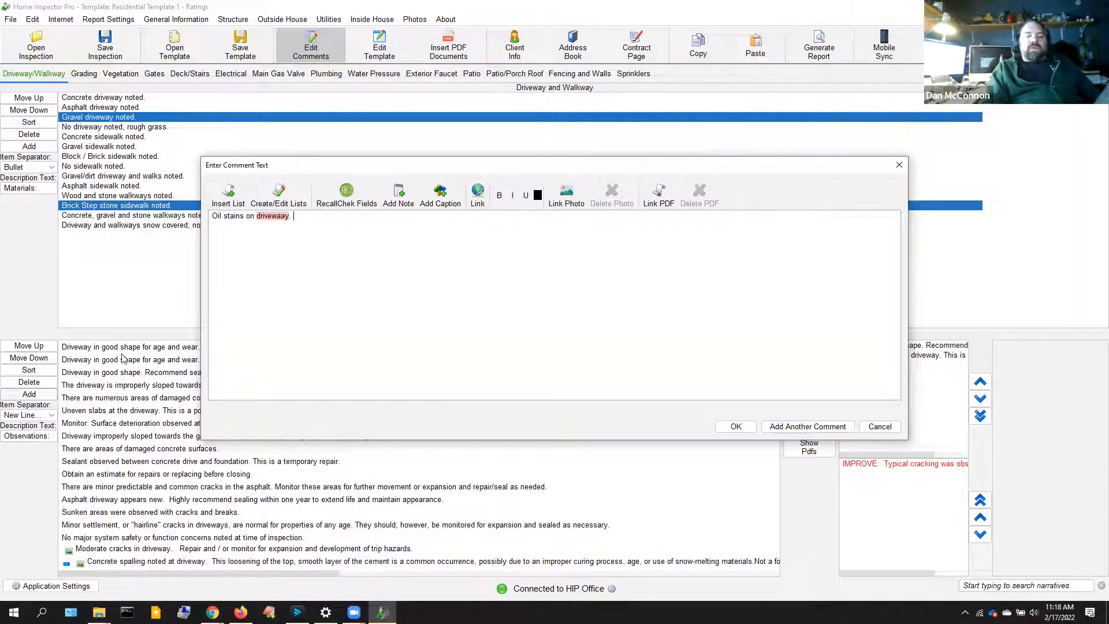
{"action": "right_click", "coordinate": [278, 216]}
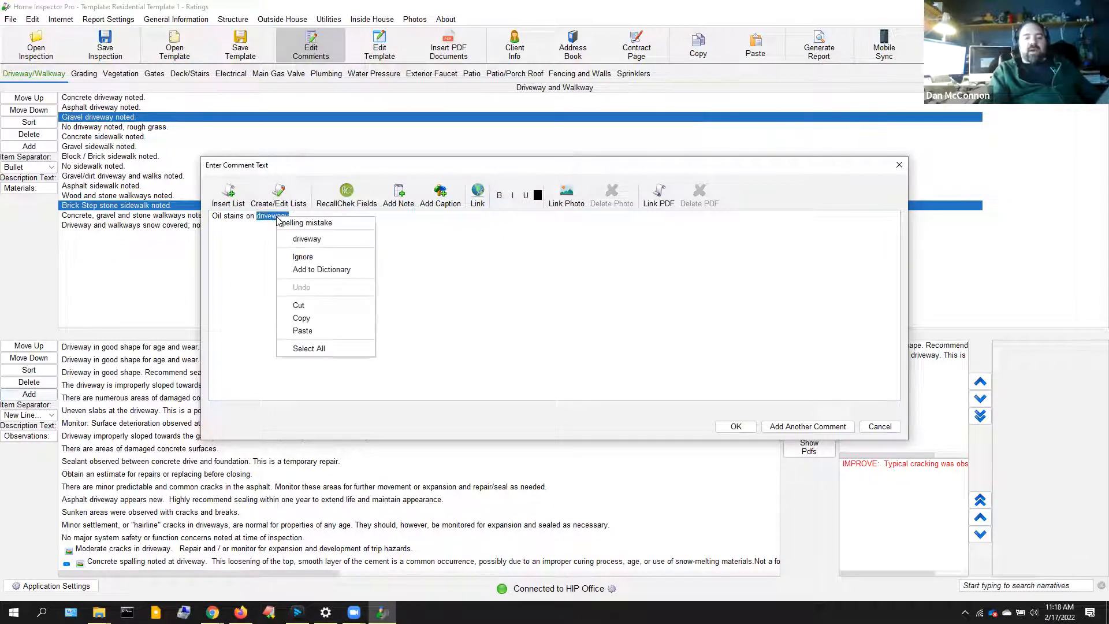
{"action": "left_click", "coordinate": [301, 239]}
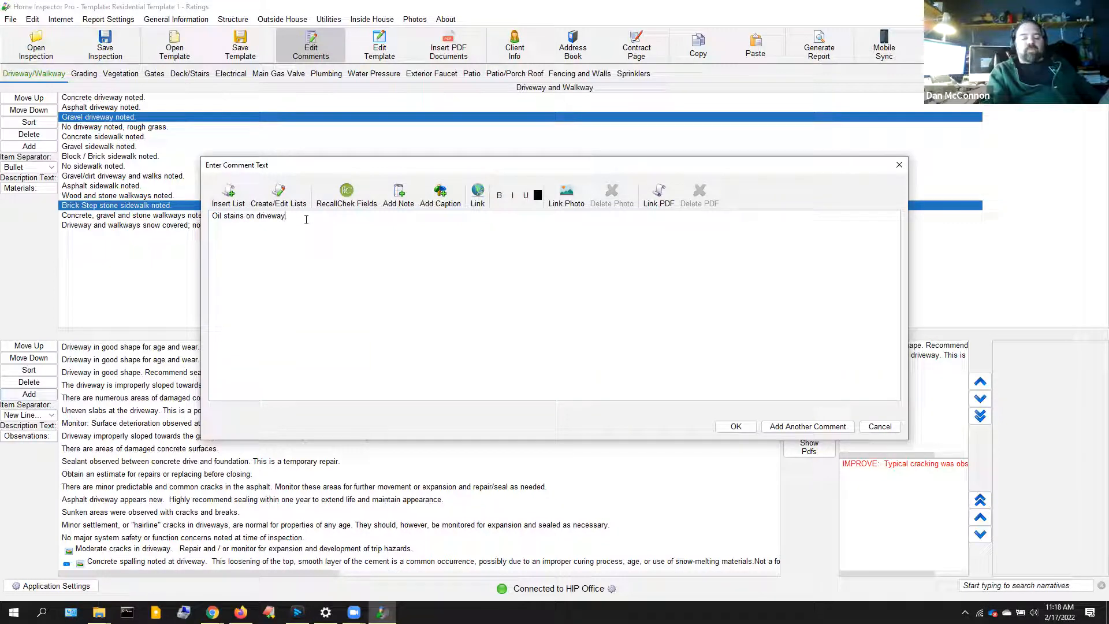
Try the repeated-word correction by adding "It it" to the comment, accepting the suggested "It", and deleting the test word.
{"action": "type", "text": ". It it"}
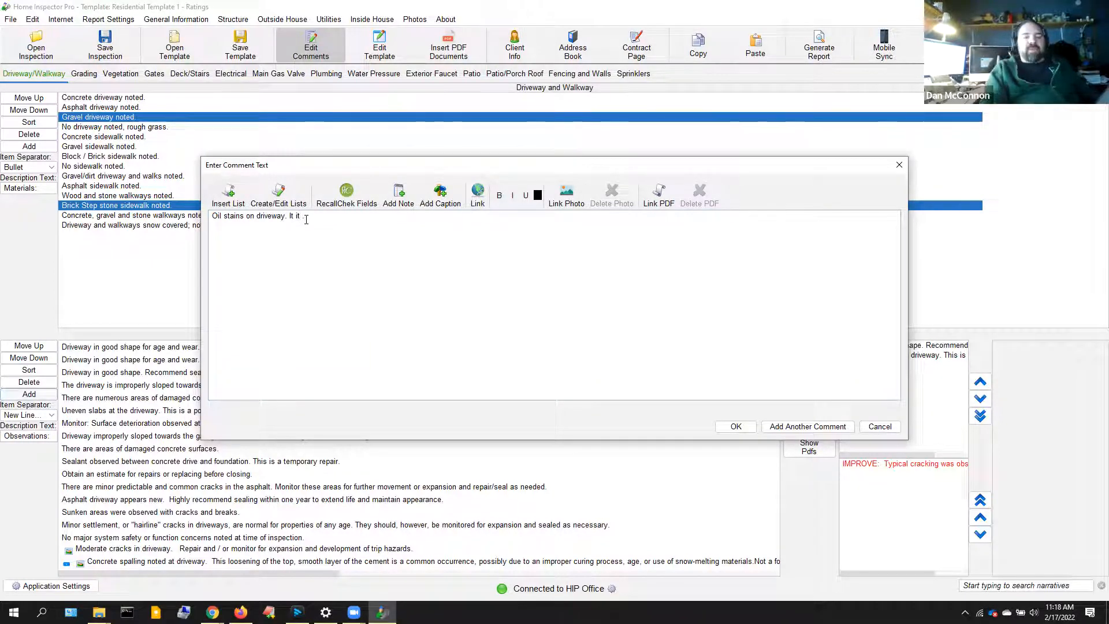
{"action": "key", "text": "ctrl+shift+Left"}
{"action": "key", "text": "ctrl+shift+Left"}
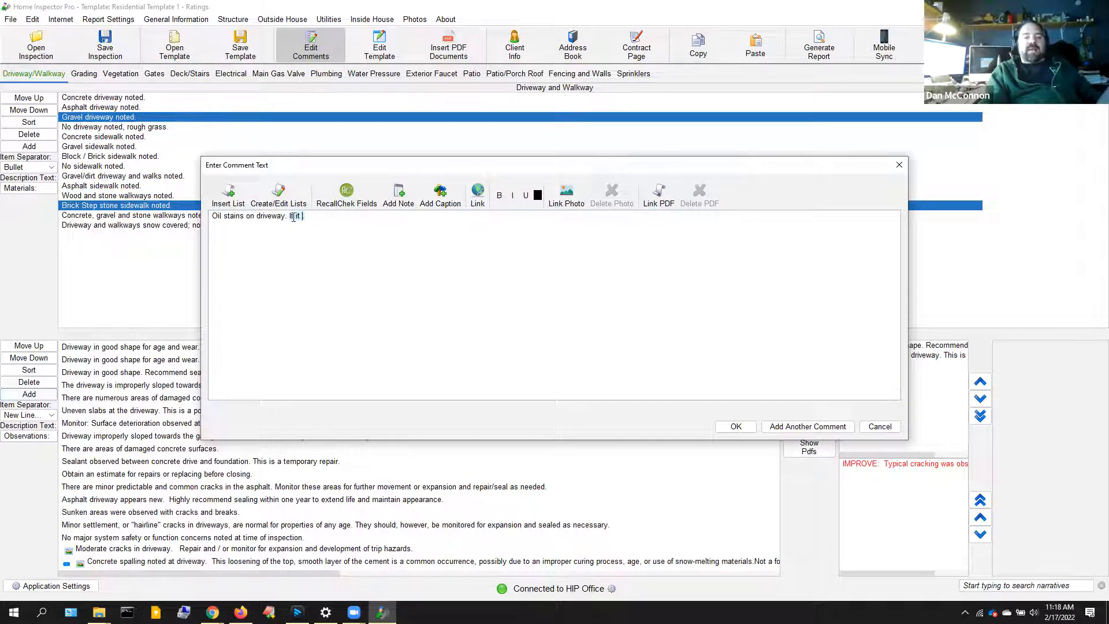
{"action": "right_click", "coordinate": [294, 217]}
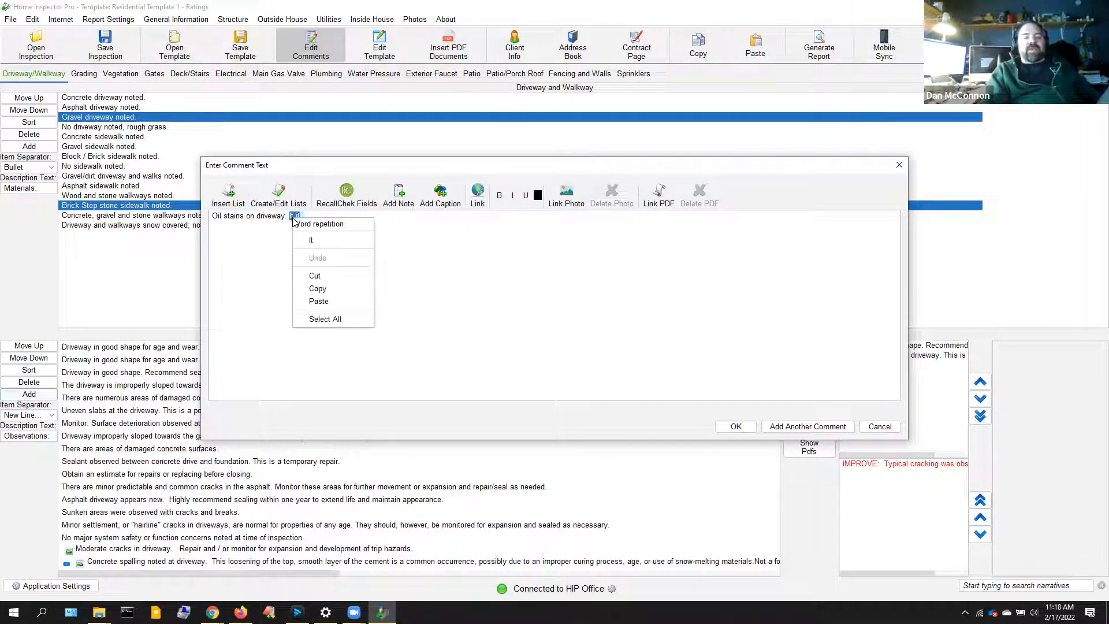
{"action": "left_click", "coordinate": [333, 241]}
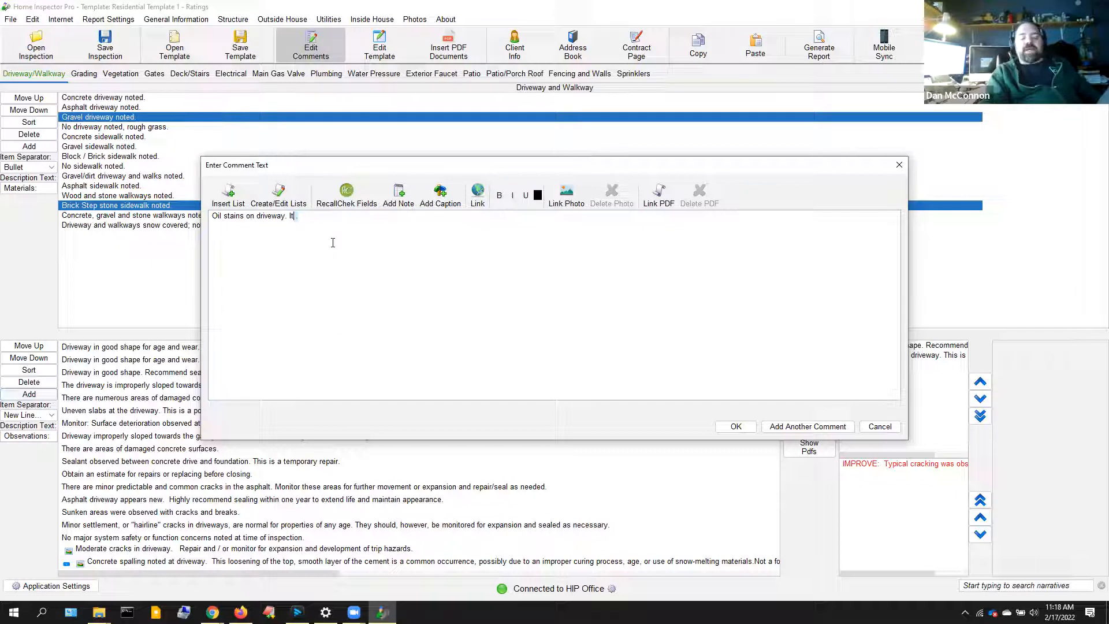
{"action": "key", "text": "BackSpace"}
{"action": "key", "text": "BackSpace"}
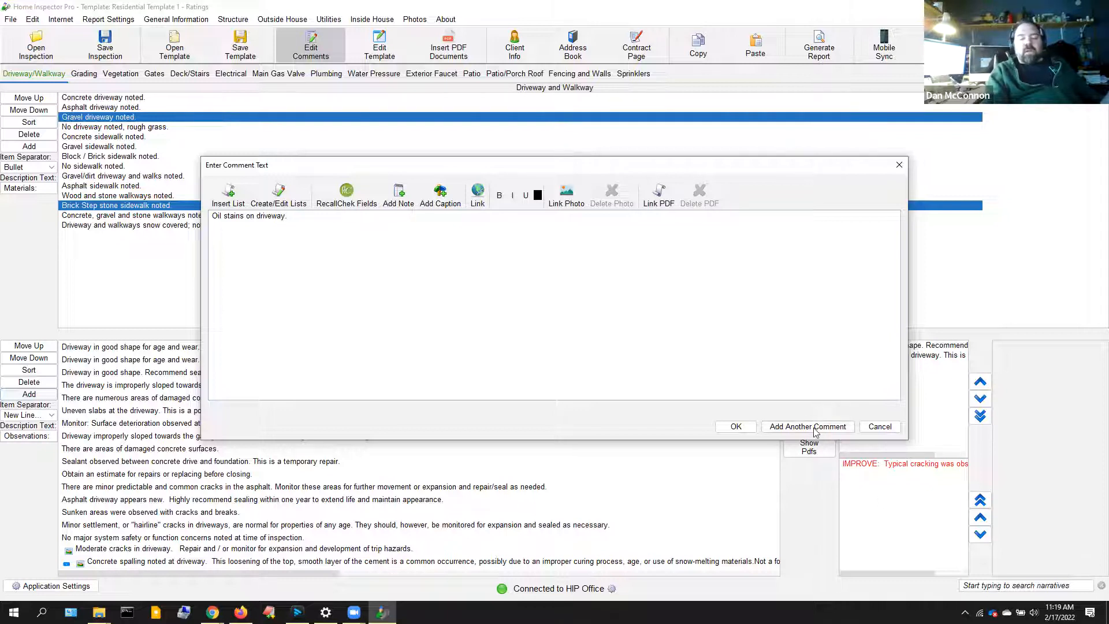
Save the oil stains comment and move it up to directly below the comment about the driveway sloping towards the foundation.
{"action": "left_click", "coordinate": [730, 431]}
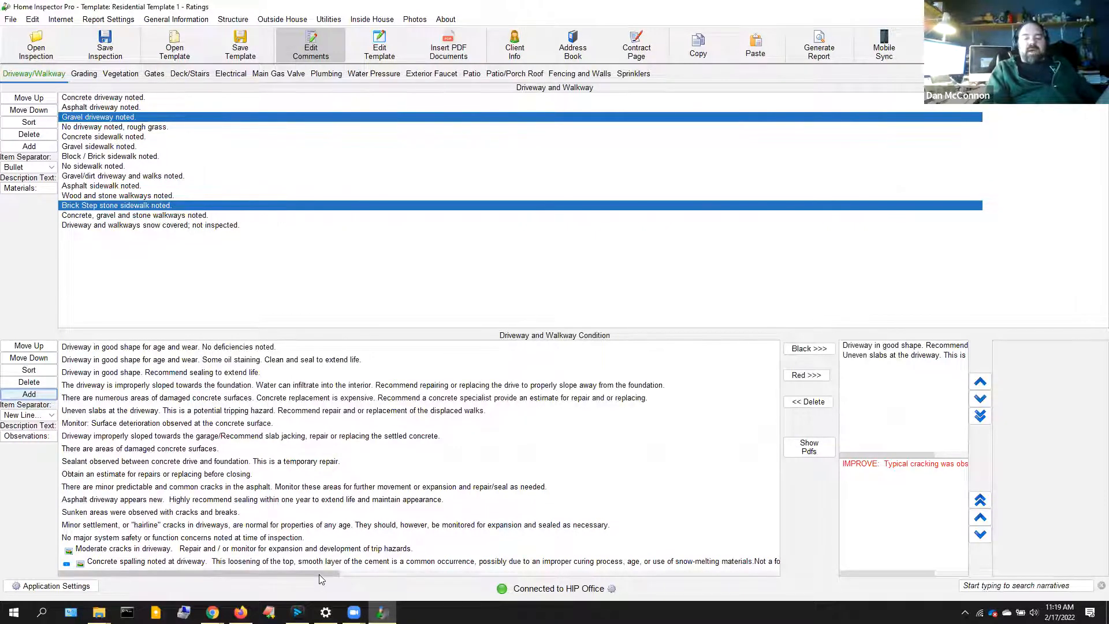
{"action": "left_click_drag", "start_coordinate": [318, 574], "coordinate": [529, 579]}
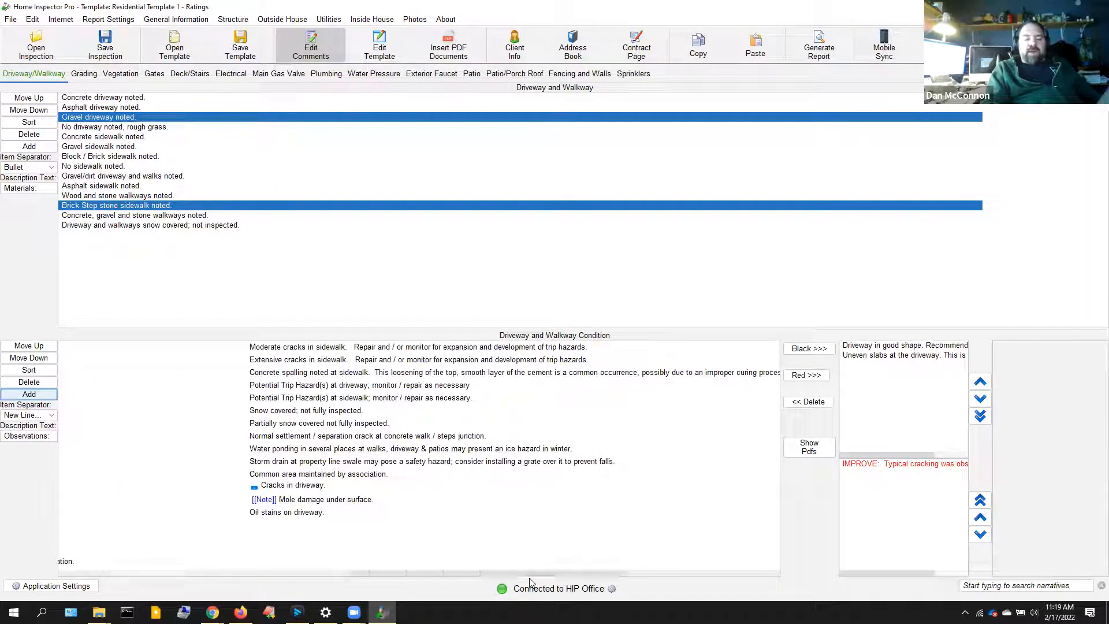
{"action": "left_click", "coordinate": [289, 516]}
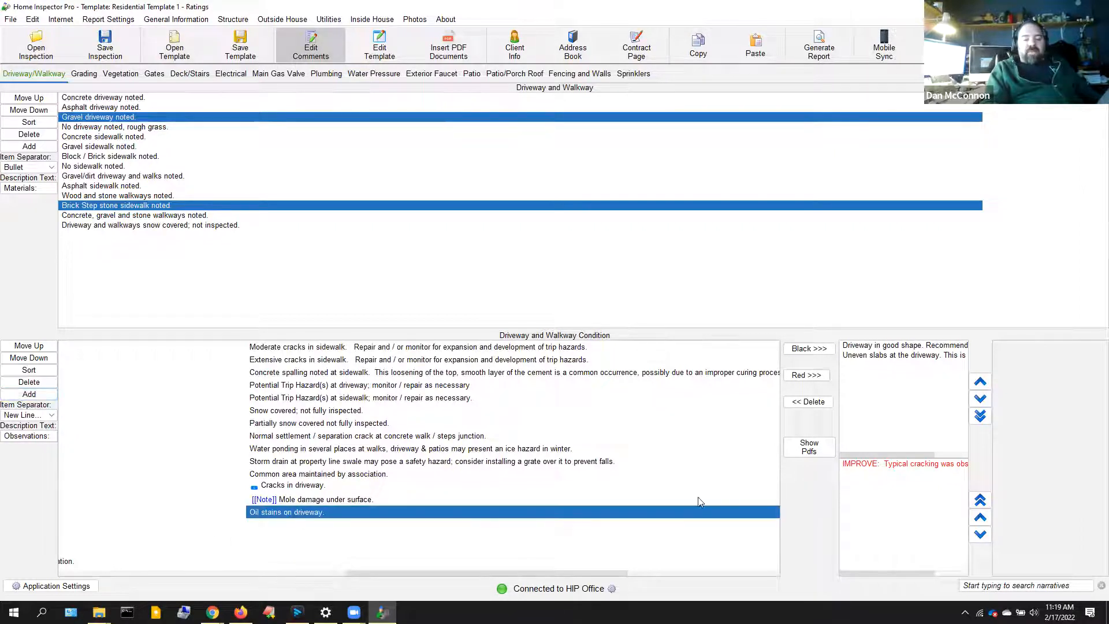
{"action": "left_click", "coordinate": [20, 346]}
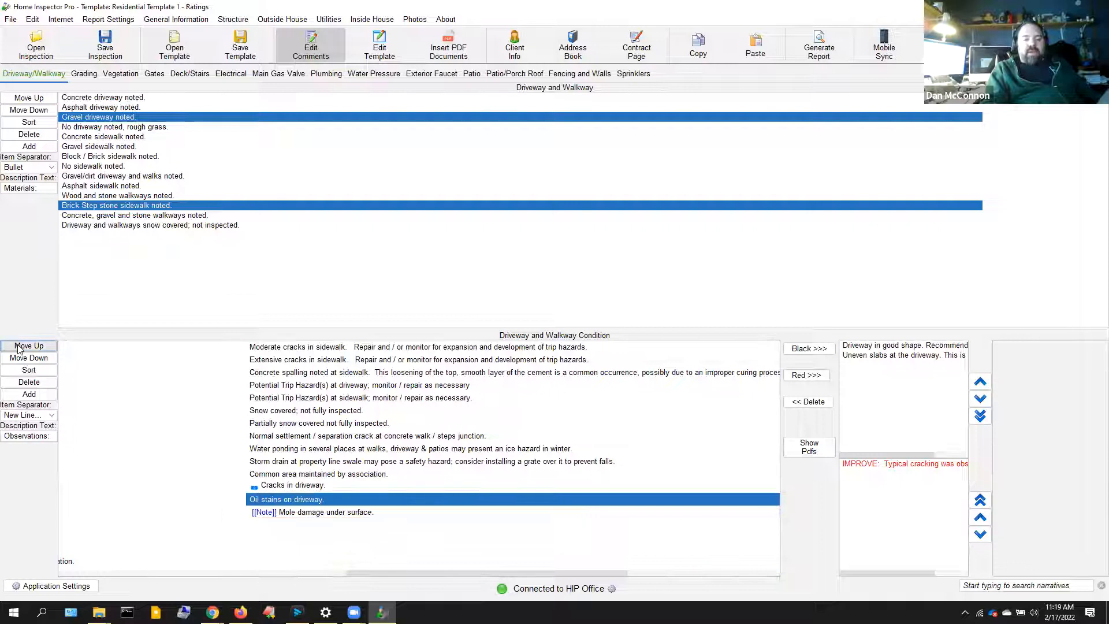
{"action": "left_click", "coordinate": [18, 347]}
{"action": "left_click", "coordinate": [18, 346]}
{"action": "left_click", "coordinate": [18, 347]}
{"action": "left_click", "coordinate": [17, 347]}
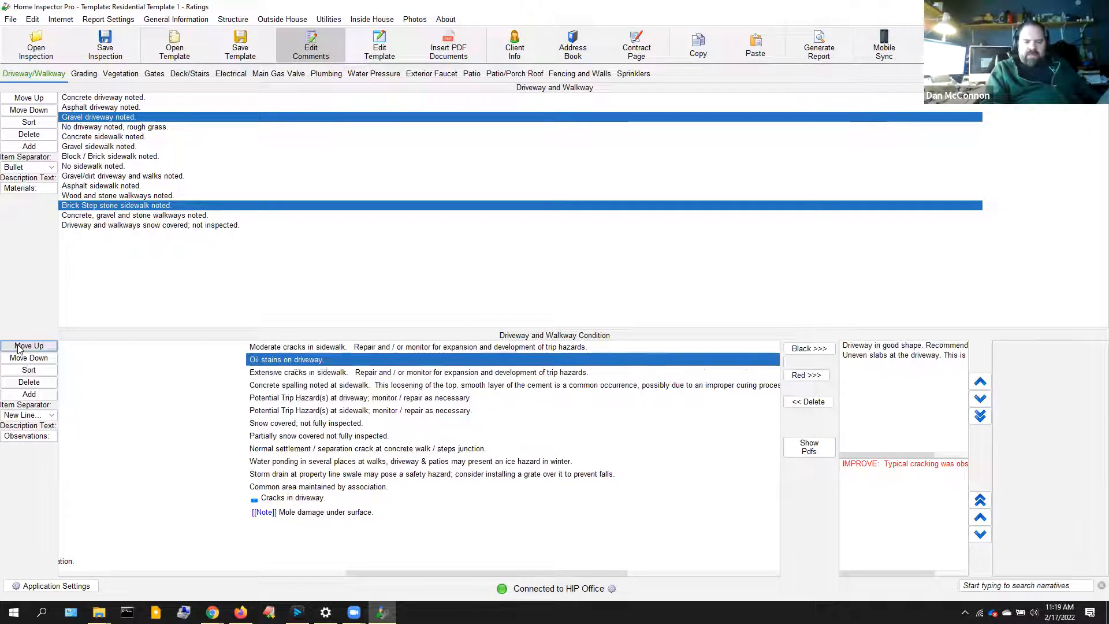
{"action": "left_click", "coordinate": [20, 348]}
{"action": "left_click", "coordinate": [20, 348]}
{"action": "left_click", "coordinate": [20, 348]}
{"action": "left_click", "coordinate": [19, 347]}
{"action": "left_click", "coordinate": [20, 347]}
{"action": "left_click", "coordinate": [19, 348]}
{"action": "left_click", "coordinate": [20, 348]}
{"action": "left_click", "coordinate": [20, 347]}
{"action": "left_click", "coordinate": [18, 347]}
{"action": "left_click", "coordinate": [18, 348]}
{"action": "left_click", "coordinate": [18, 347]}
{"action": "left_click", "coordinate": [18, 347]}
{"action": "left_click", "coordinate": [18, 347]}
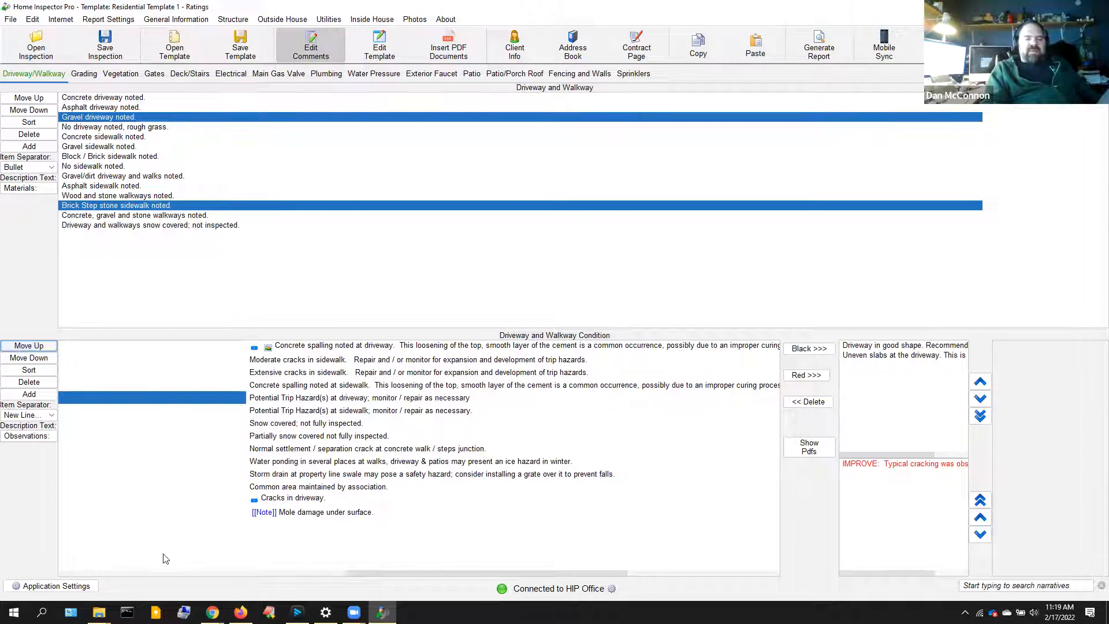
{"action": "left_click", "coordinate": [158, 571]}
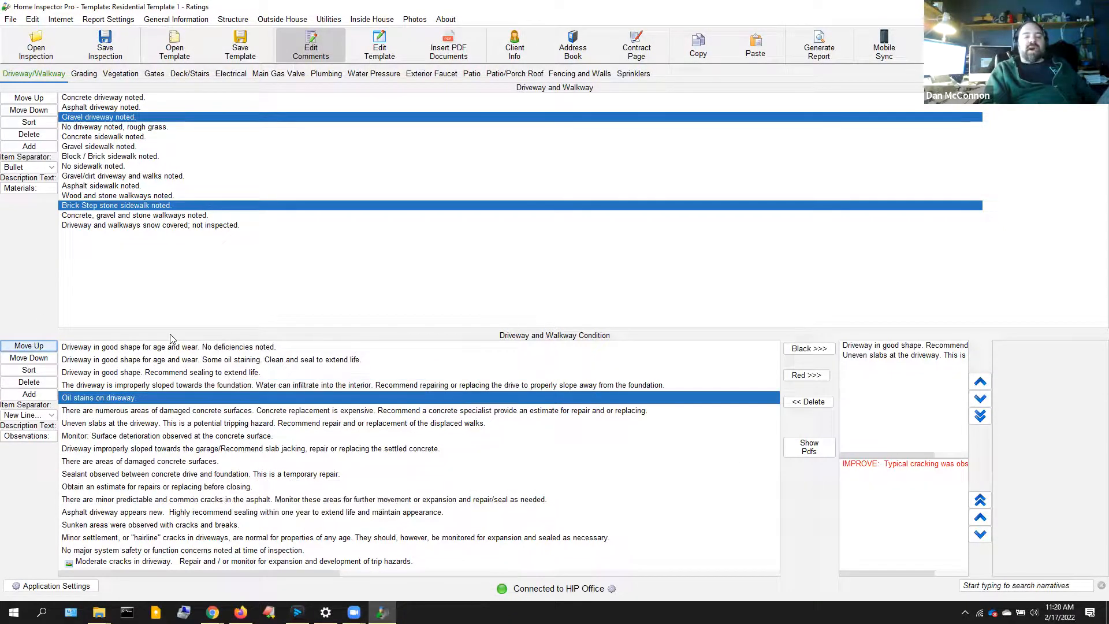
Add a note reading "Oil" at the start of the "Oil stains on driveway." comment and save the comment.
{"action": "mouse_move", "coordinate": [213, 612]}
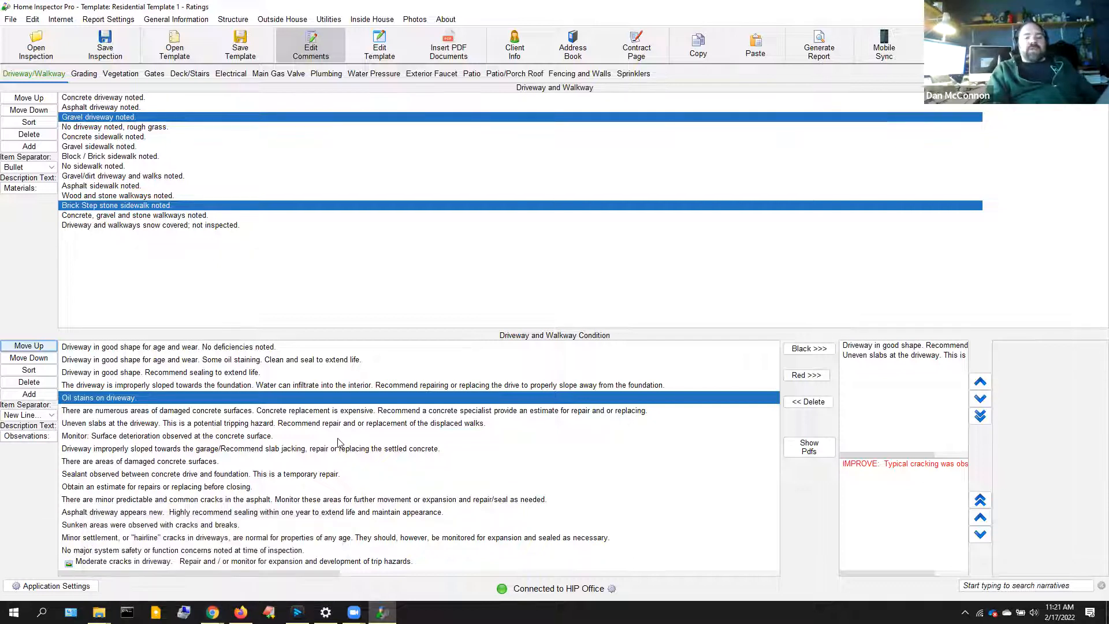
{"action": "left_click", "coordinate": [162, 399]}
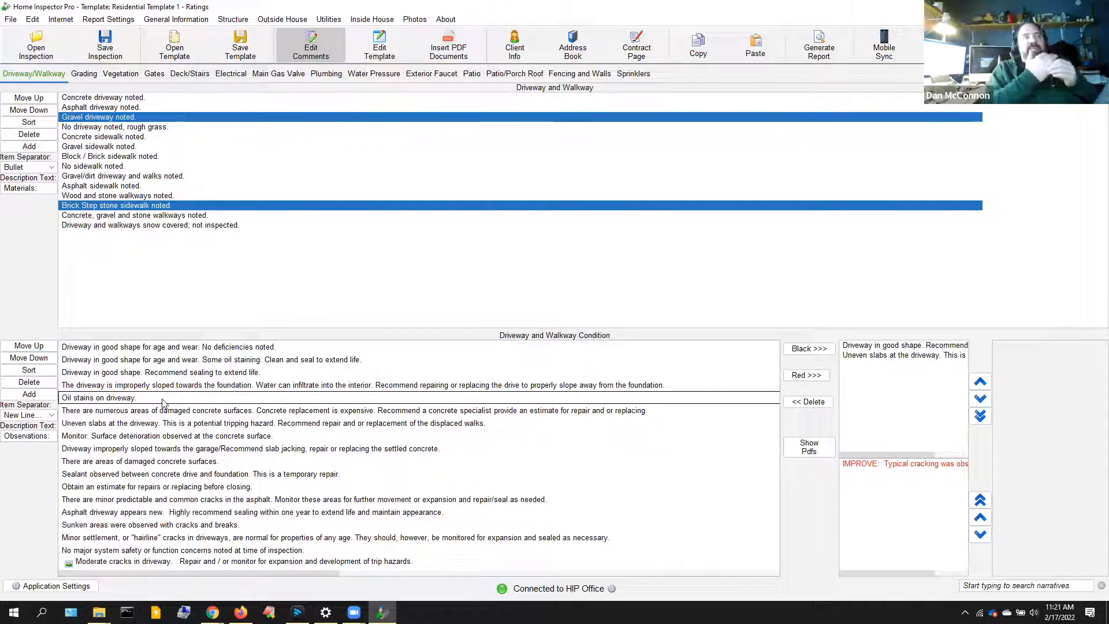
{"action": "double_click", "coordinate": [101, 398]}
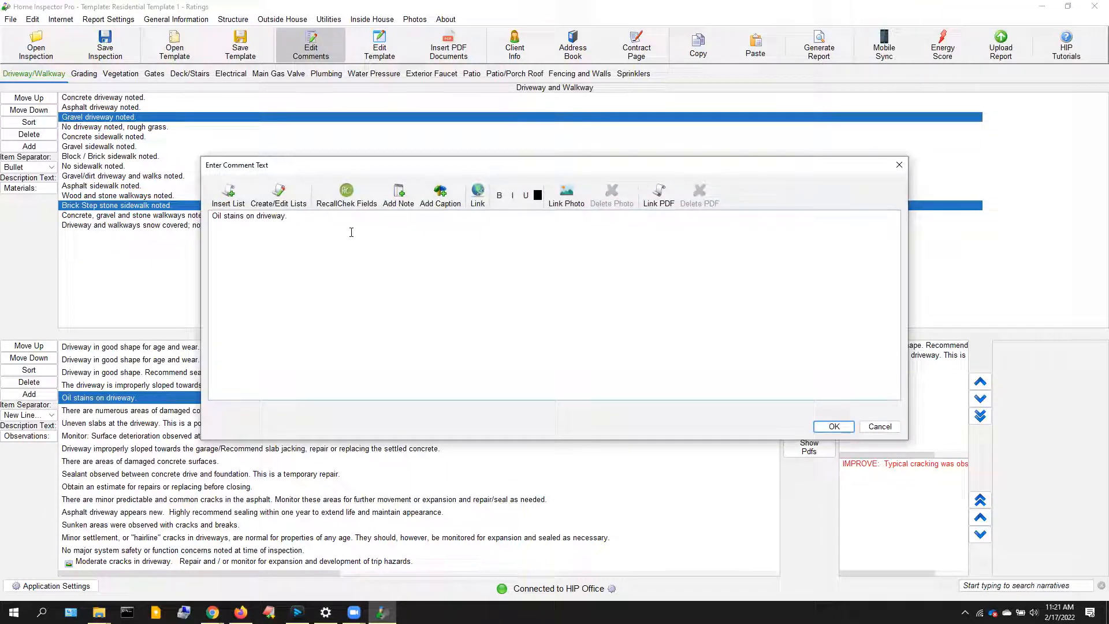
{"action": "left_click", "coordinate": [398, 194]}
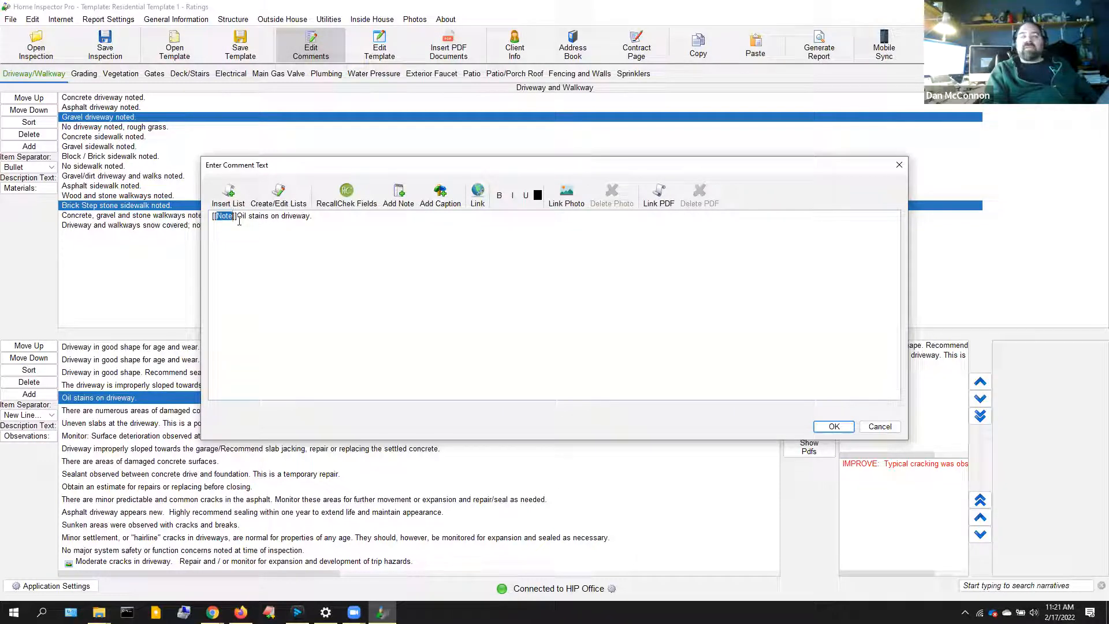
{"action": "type", "text": "Oil"}
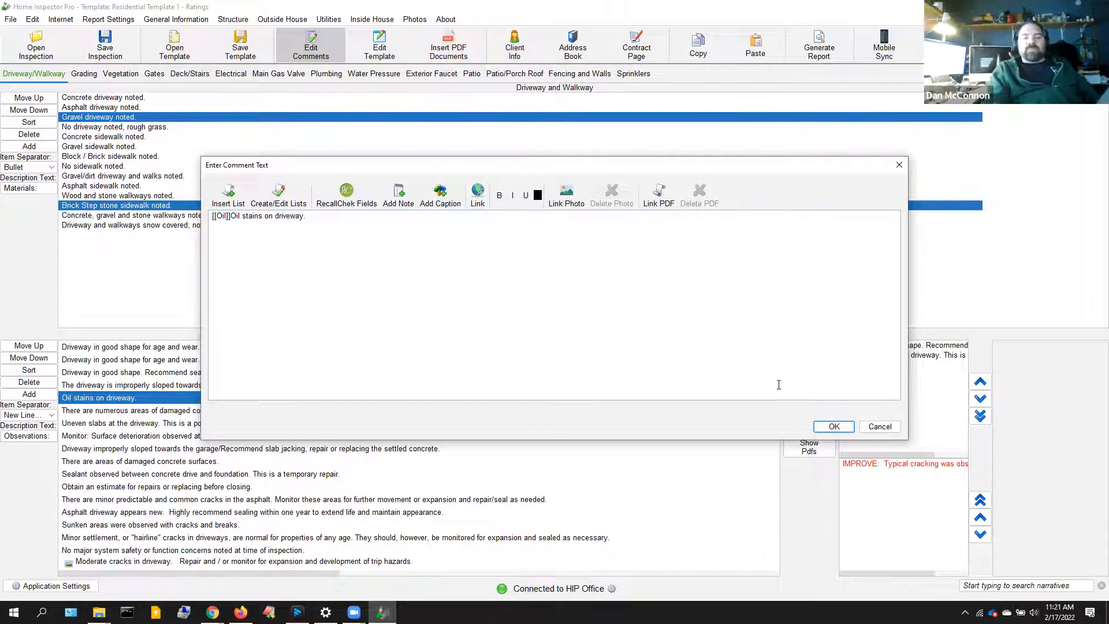
{"action": "left_click", "coordinate": [833, 427]}
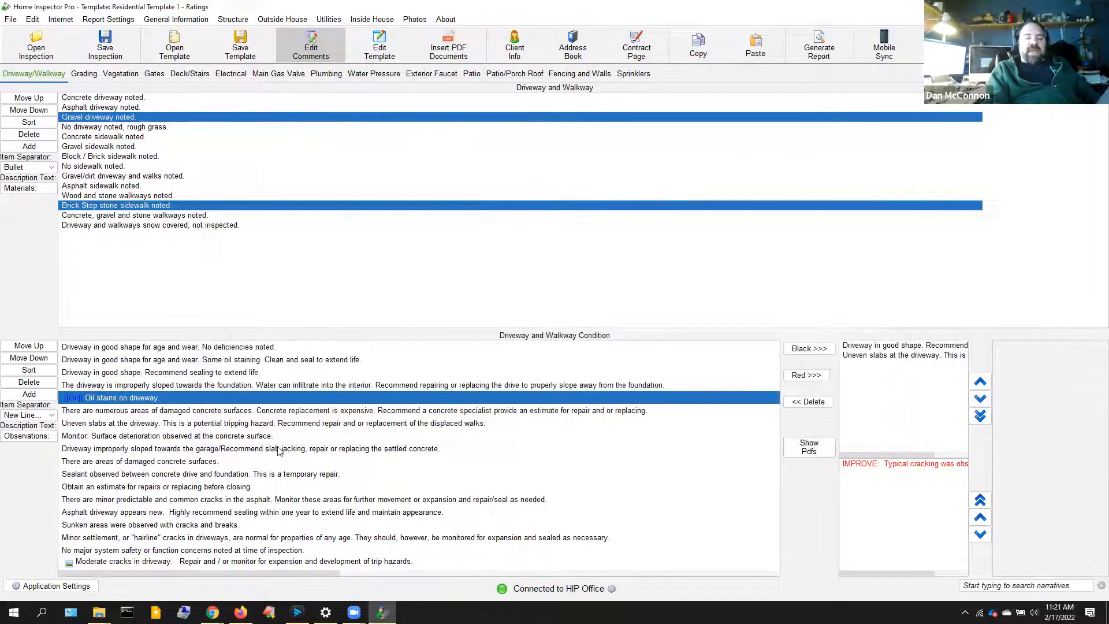
{"action": "left_click", "coordinate": [273, 398]}
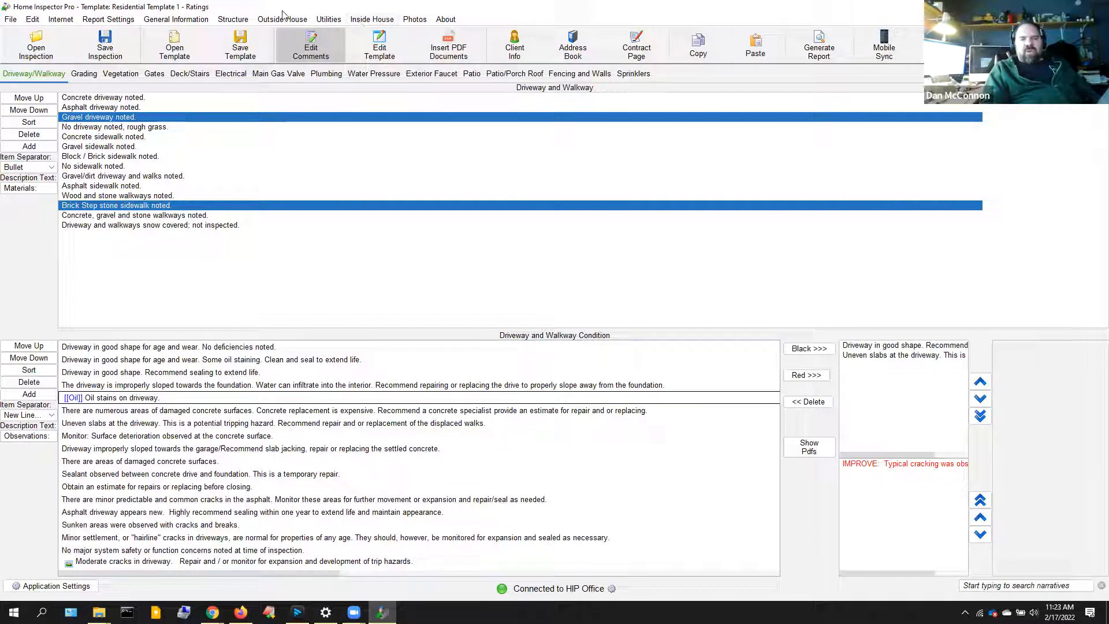
View the Foundation Walls comments, then return to Grounds and check the oil stains comment's text without changing it.
{"action": "left_click", "coordinate": [238, 23]}
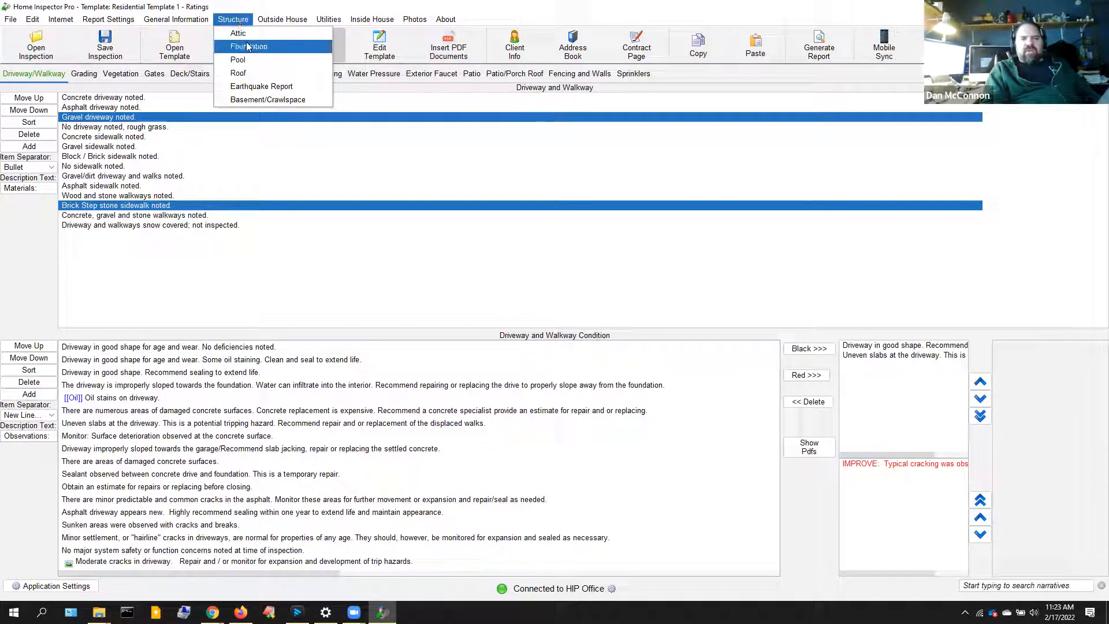
{"action": "left_click", "coordinate": [247, 44]}
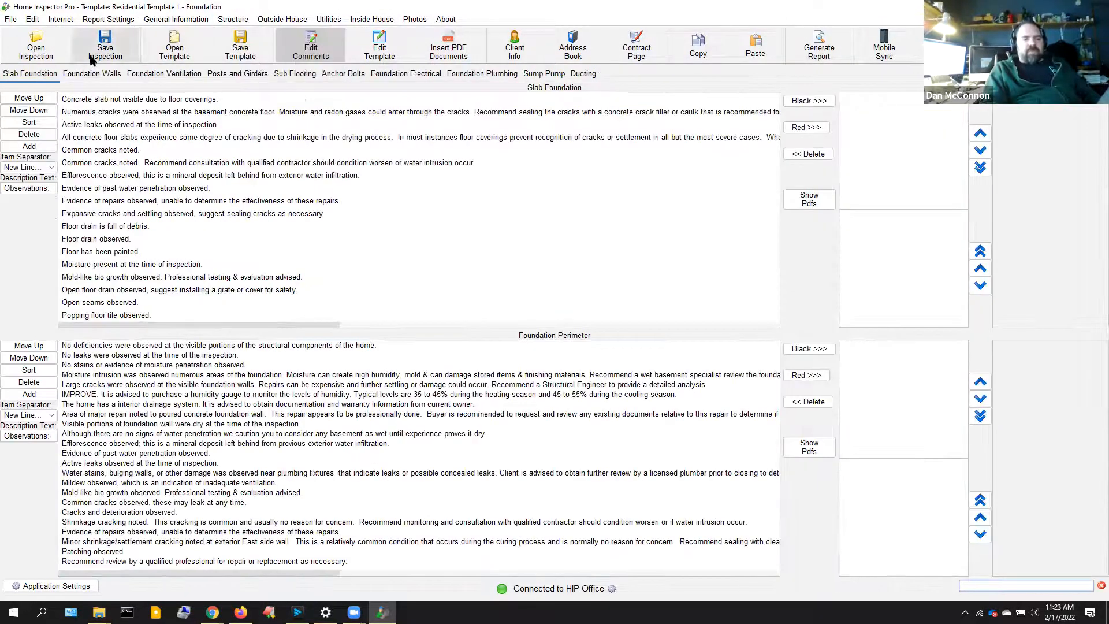
{"action": "left_click", "coordinate": [98, 78]}
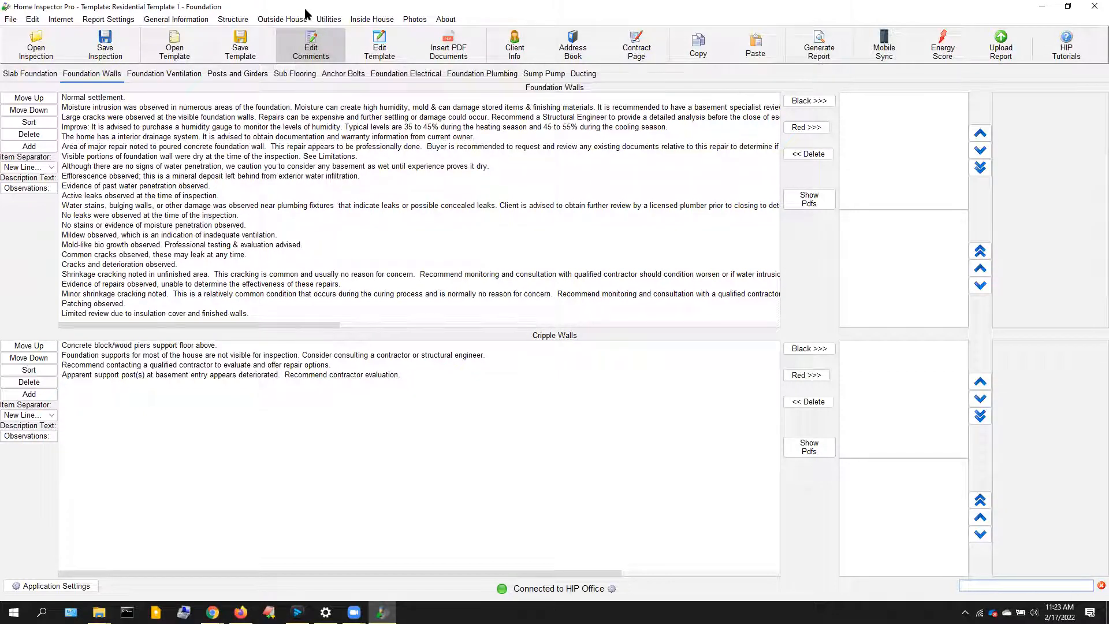
{"action": "left_click", "coordinate": [248, 21]}
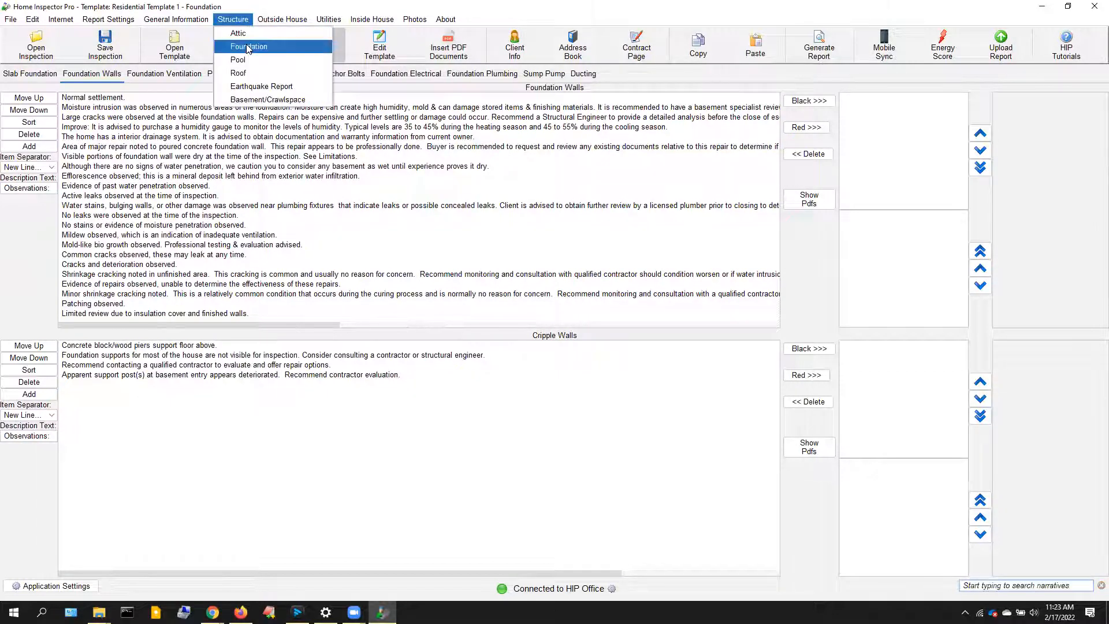
{"action": "mouse_move", "coordinate": [277, 20]}
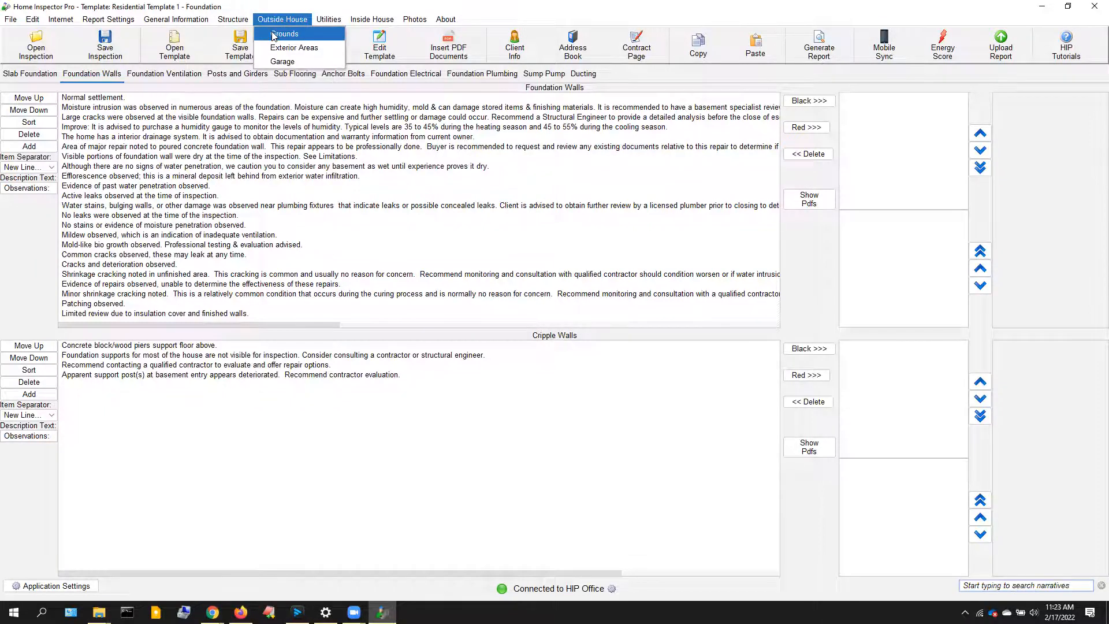
{"action": "left_click", "coordinate": [280, 33]}
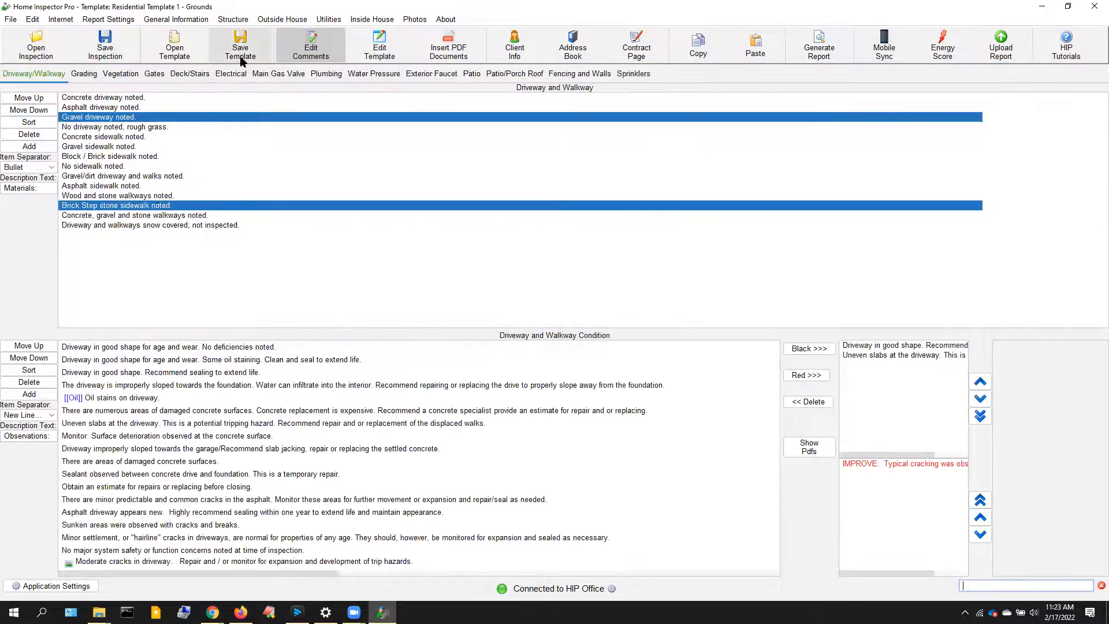
{"action": "double_click", "coordinate": [113, 398]}
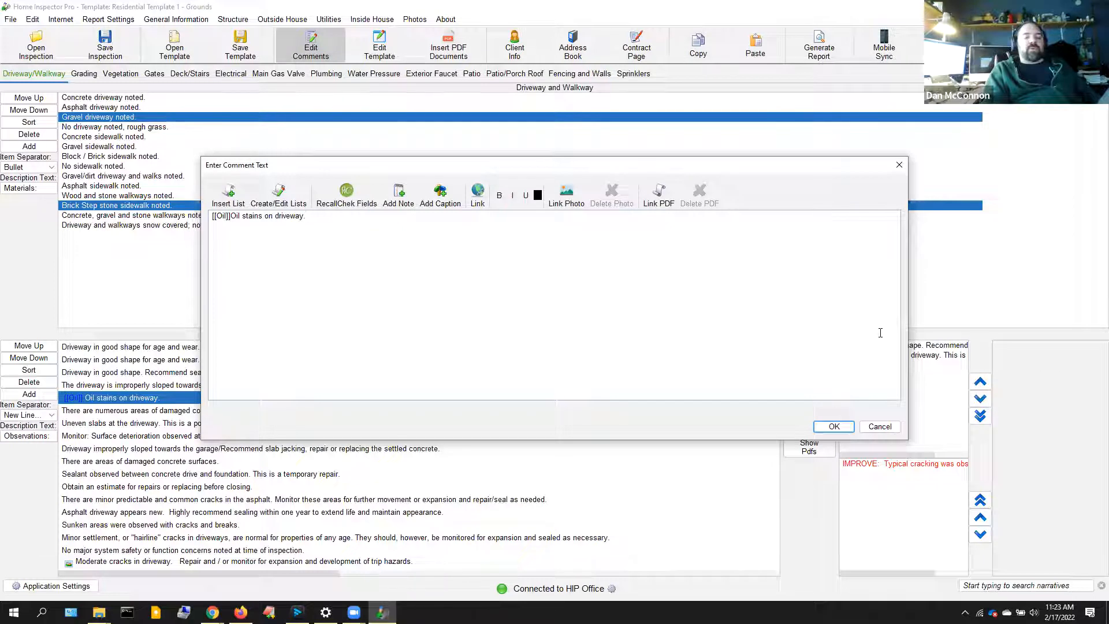
{"action": "left_click", "coordinate": [880, 426]}
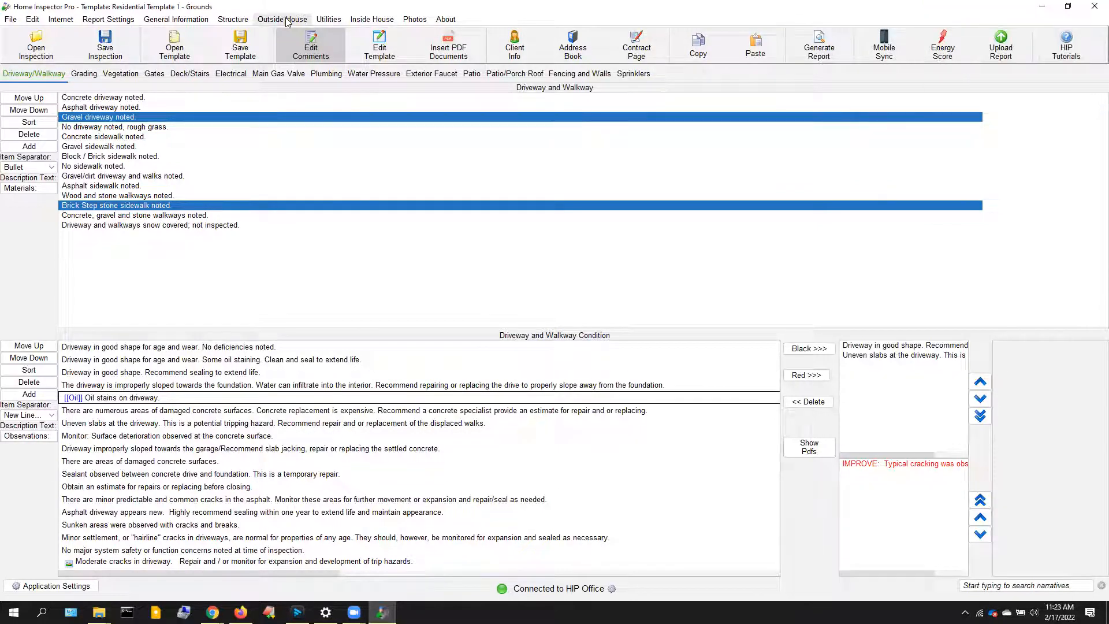
Open the Foundation Walls comment about large cracks for editing and make "visible foundation walls" bold.
{"action": "left_click", "coordinate": [233, 19]}
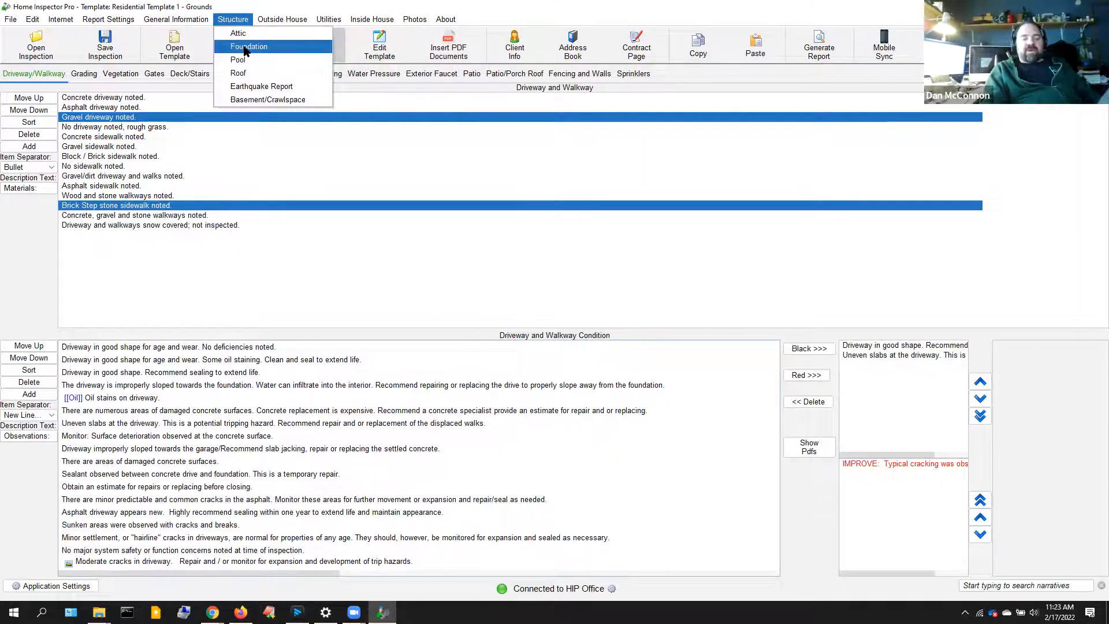
{"action": "left_click", "coordinate": [249, 47]}
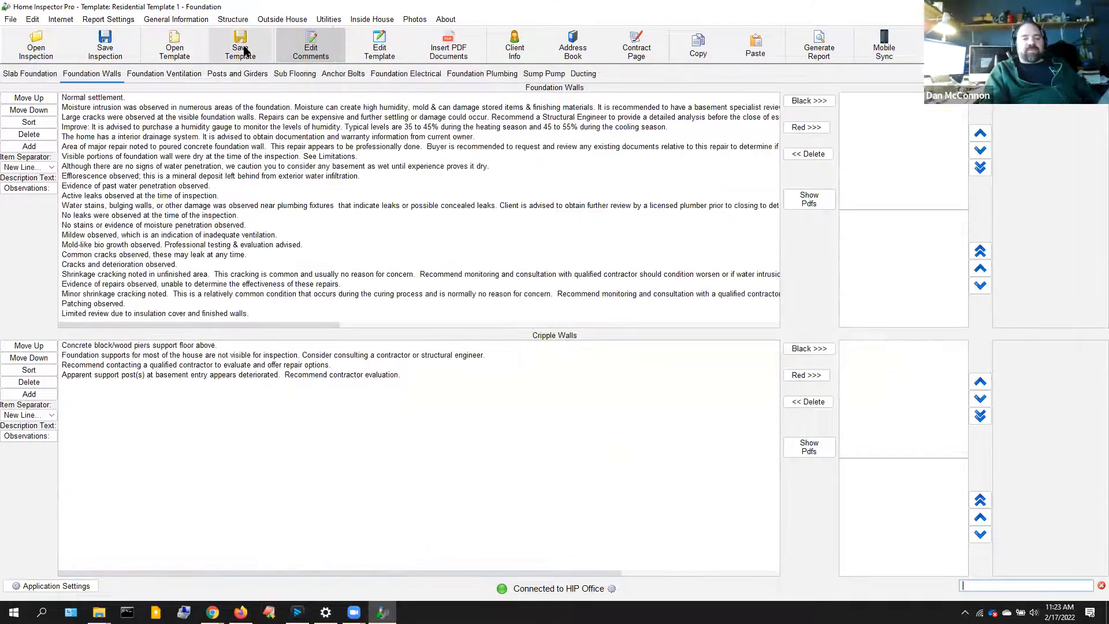
{"action": "double_click", "coordinate": [84, 117]}
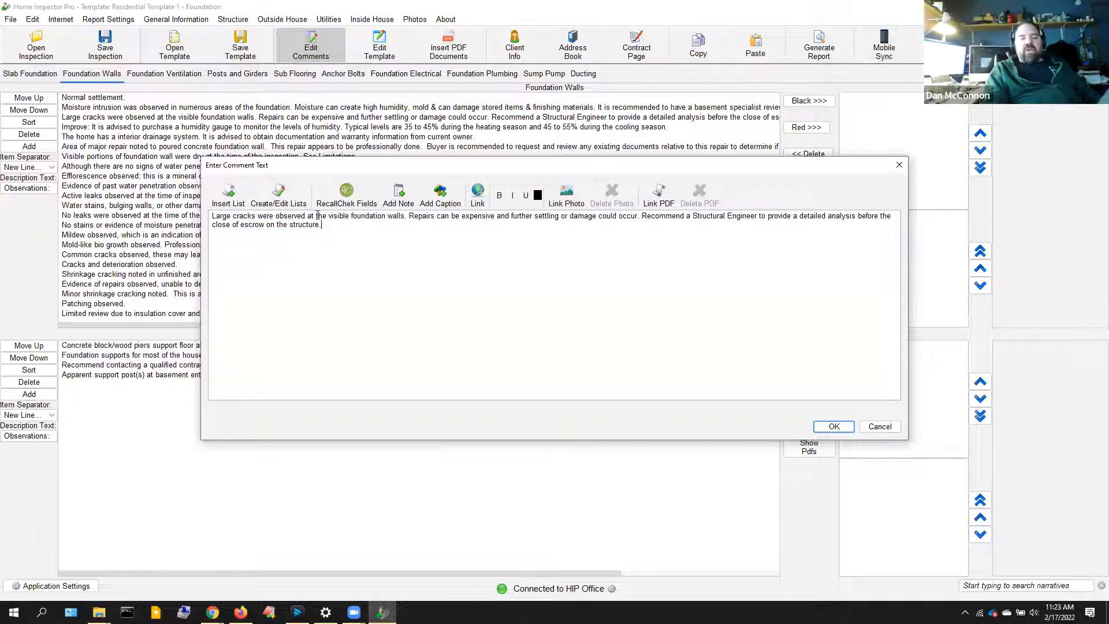
{"action": "left_click_drag", "start_coordinate": [329, 216], "coordinate": [405, 216]}
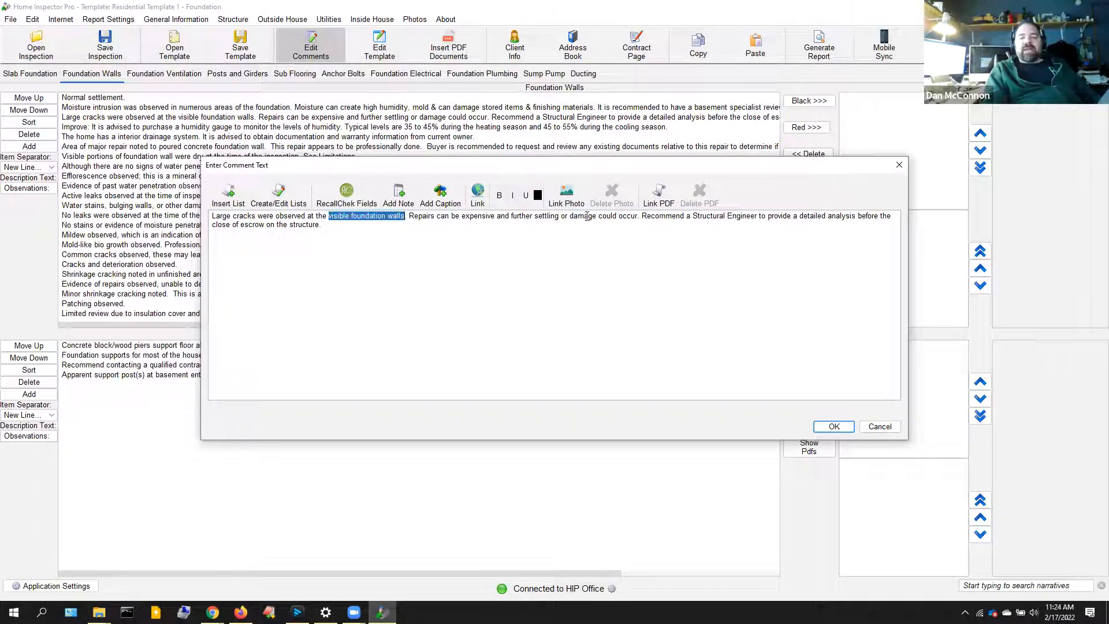
{"action": "left_click", "coordinate": [499, 196]}
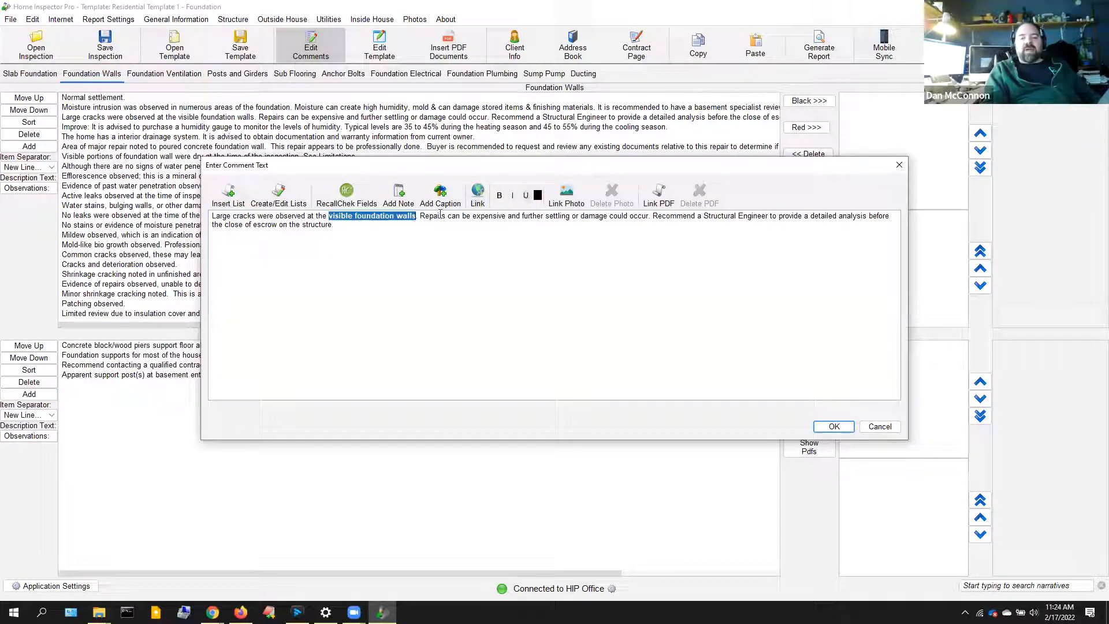
{"action": "left_click", "coordinate": [685, 221]}
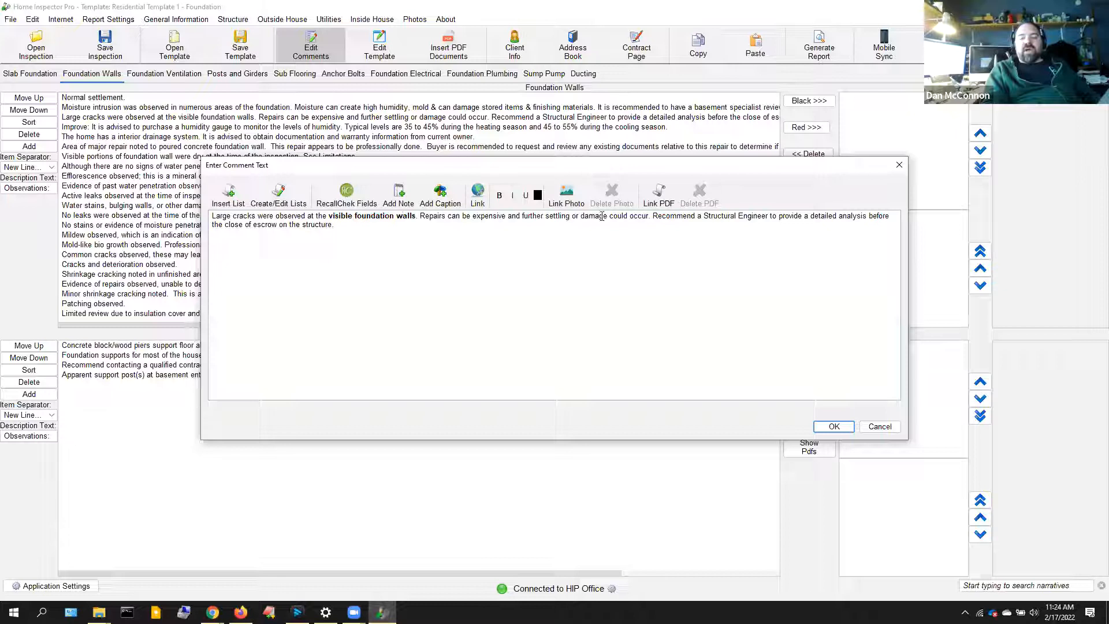
Color the words "damage could occur." blue in the large cracks comment.
{"action": "left_click_drag", "start_coordinate": [594, 217], "coordinate": [649, 218]}
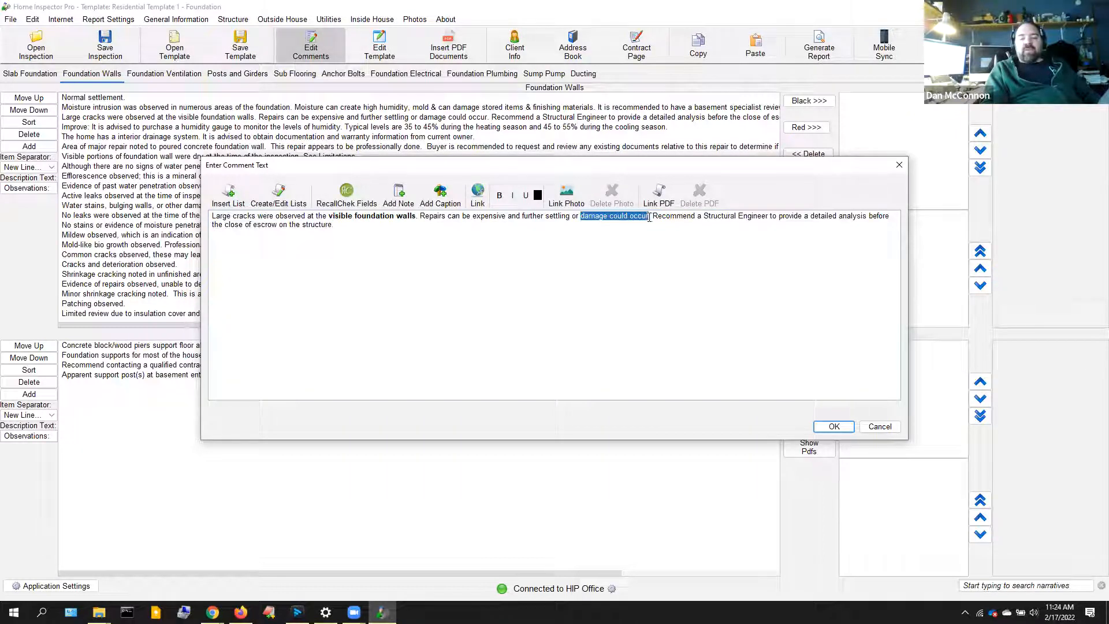
{"action": "left_click", "coordinate": [537, 196]}
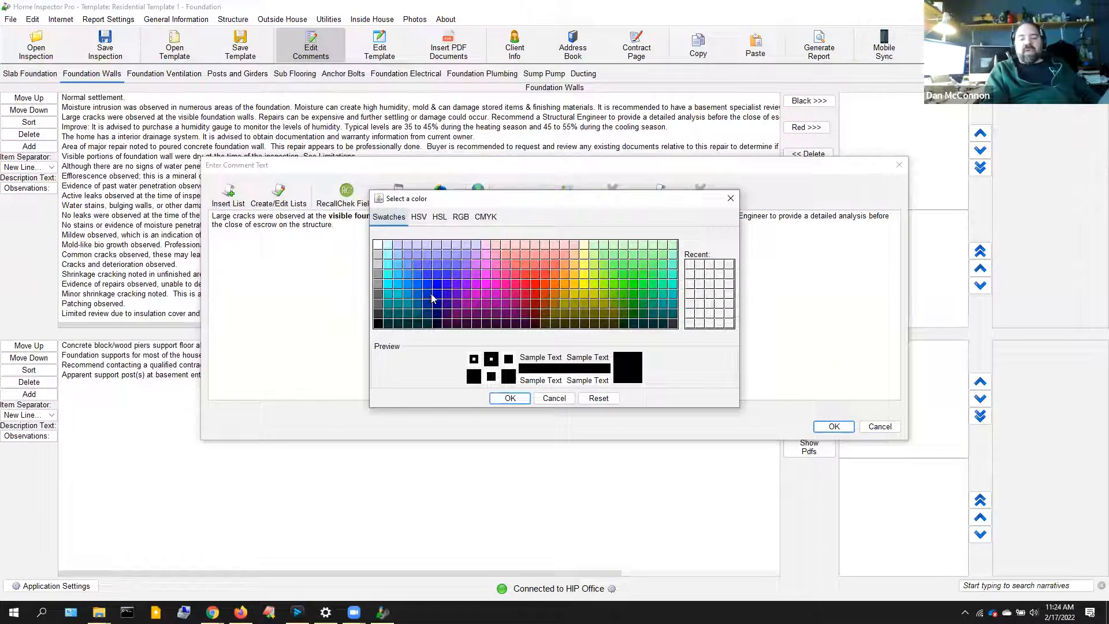
{"action": "left_click", "coordinate": [436, 295]}
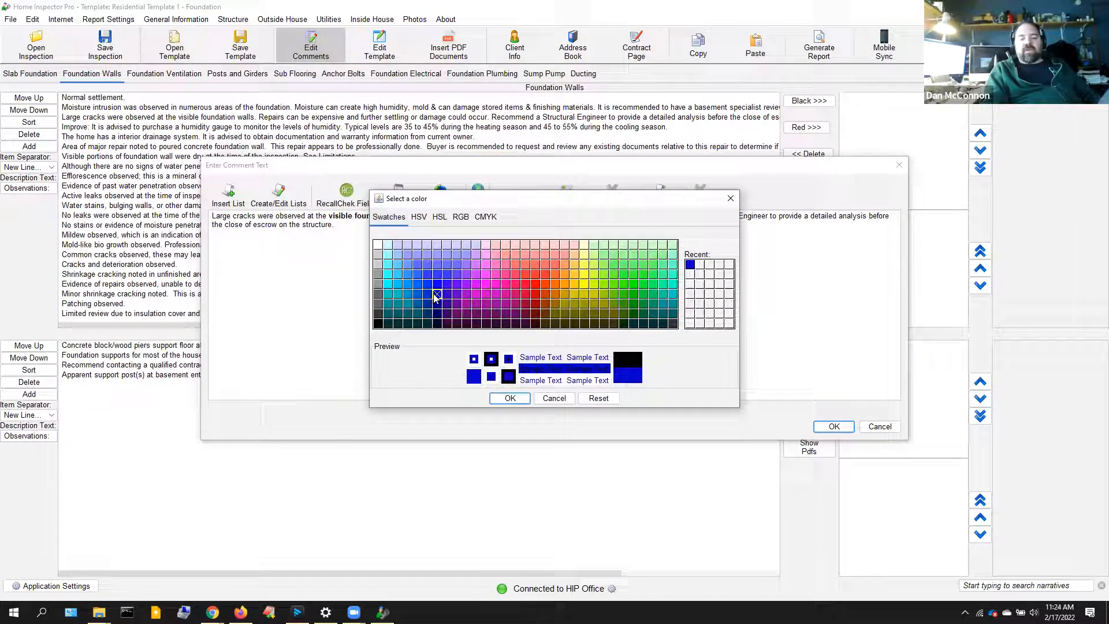
{"action": "left_click", "coordinate": [510, 399]}
{"action": "left_click", "coordinate": [585, 342]}
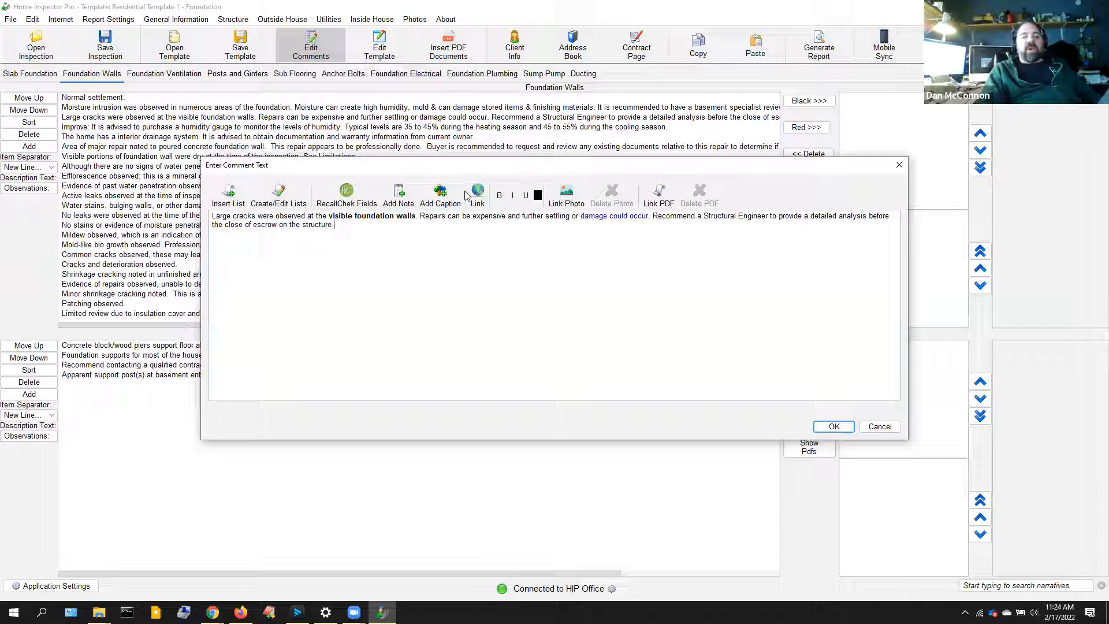
{"action": "type", "text": "https://www.flaticon.com/"}
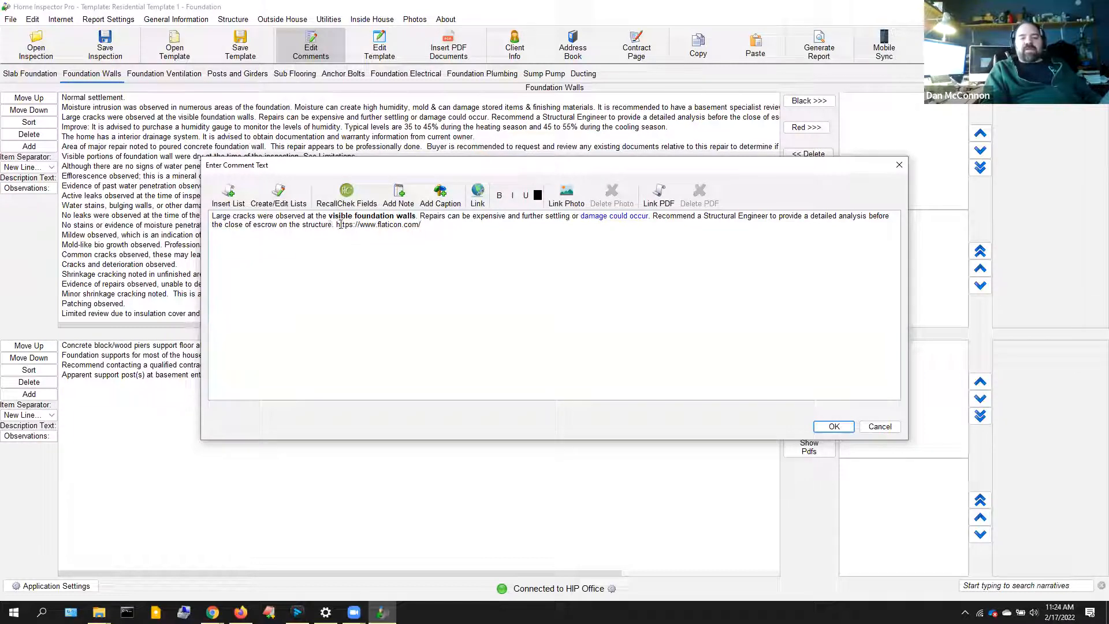
{"action": "left_click_drag", "start_coordinate": [341, 225], "coordinate": [463, 242]}
{"action": "key", "text": "BackSpace"}
{"action": "key", "text": "BackSpace"}
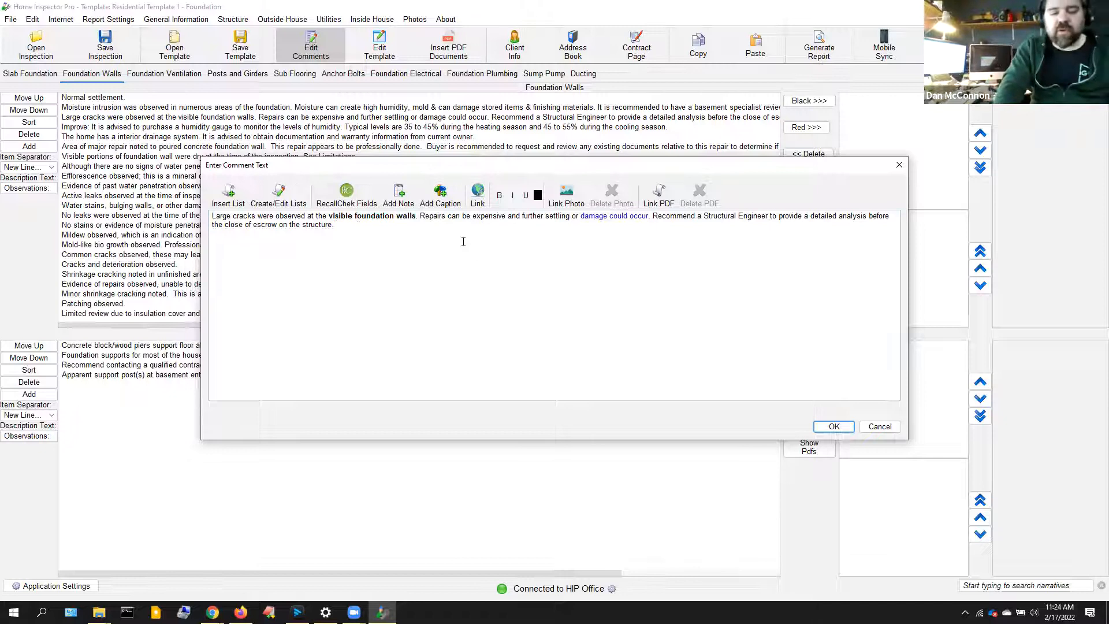
Append the sentence "Click here for more info." to the end of the large cracks comment.
{"action": "type", "text": "Click"}
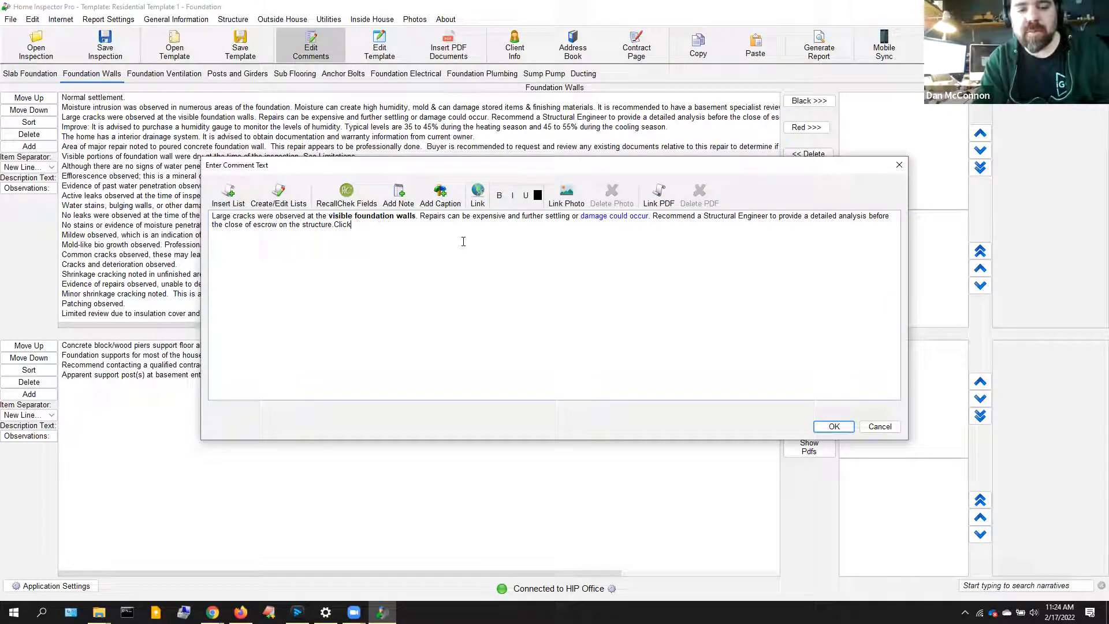
{"action": "type", "text": " her"}
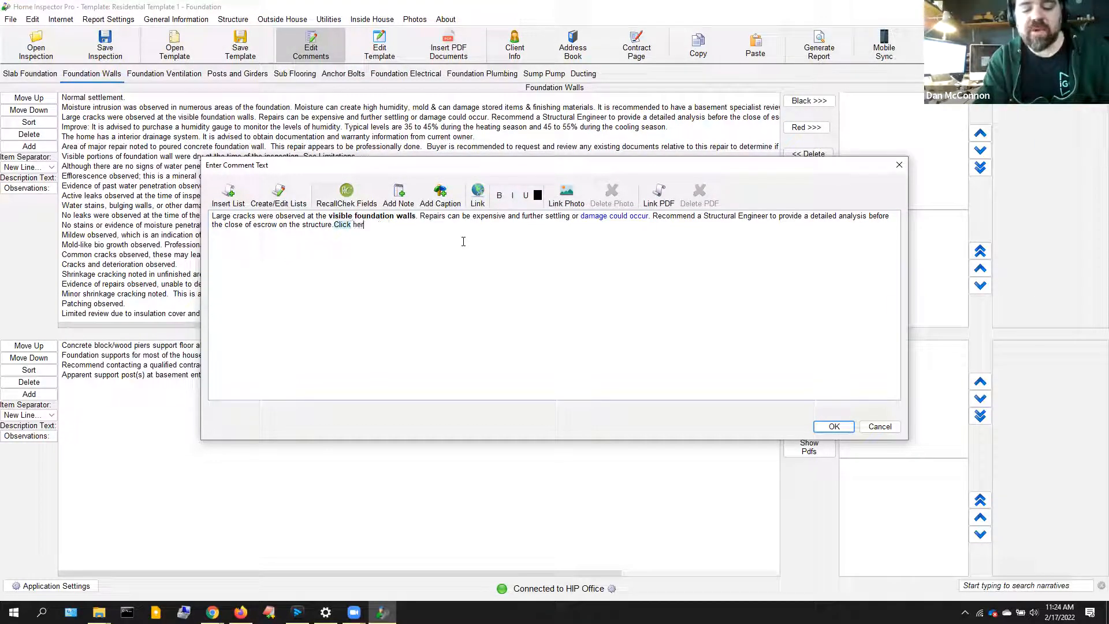
{"action": "type", "text": "e for more "}
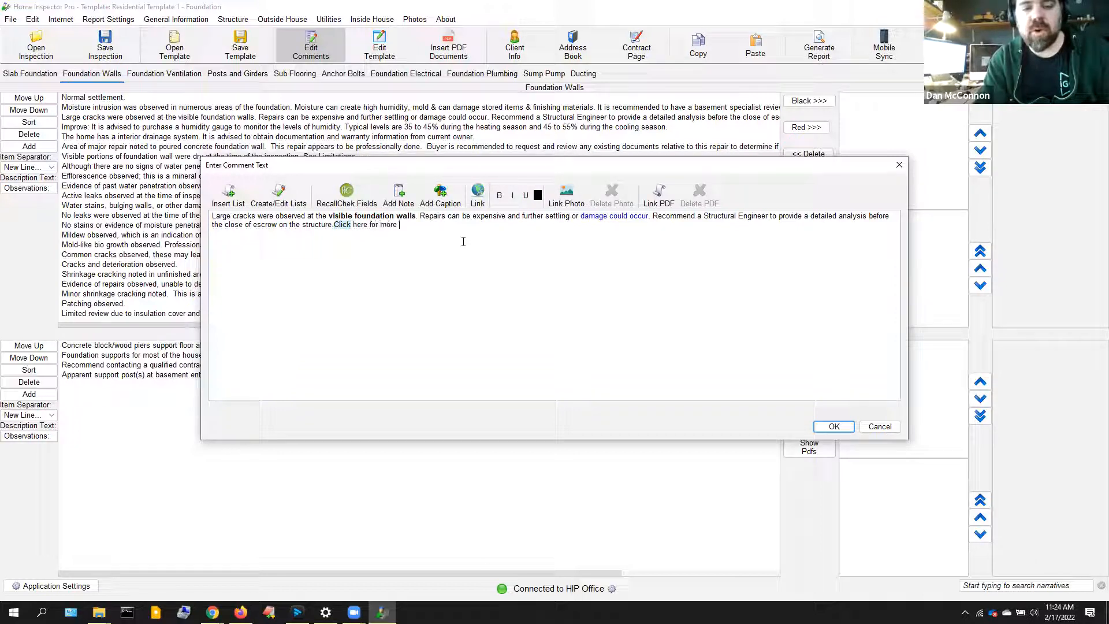
{"action": "type", "text": "info."}
{"action": "key", "text": "ctrl+shift+Left"}
{"action": "key", "text": "ctrl+shift+Left"}
{"action": "key", "text": "ctrl+shift+Left"}
{"action": "key", "text": "ctrl+shift+Left"}
{"action": "key", "text": "ctrl+shift+Left"}
{"action": "key", "text": "ctrl+shift+Left"}
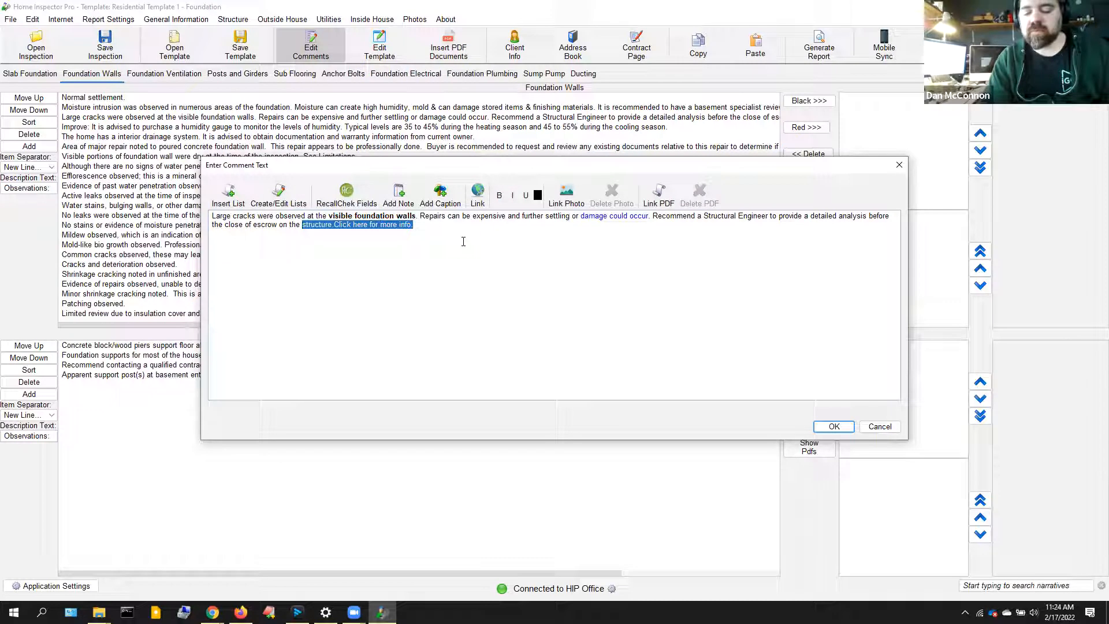
{"action": "key", "text": "ctrl+shift+Right"}
{"action": "key", "text": "Left"}
{"action": "key", "text": "Left"}
{"action": "key", "text": "Left"}
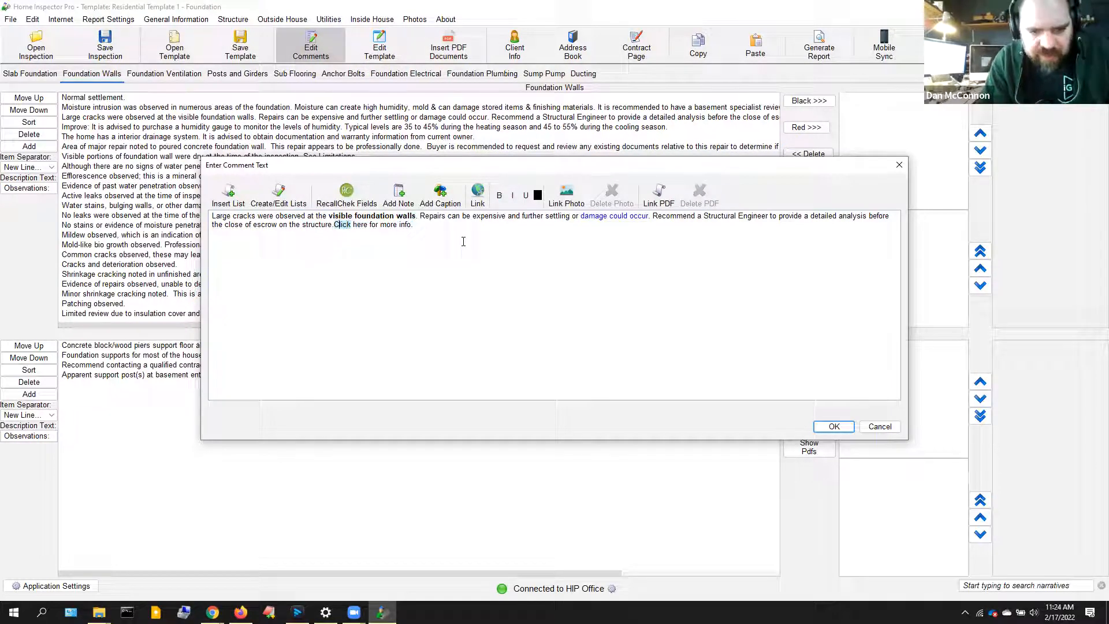
{"action": "key", "text": "ctrl+shift+Right"}
{"action": "key", "text": "ctrl+shift+Right"}
{"action": "key", "text": "ctrl+shift+Right"}
{"action": "key", "text": "ctrl+shift+Right"}
{"action": "key", "text": "ctrl+shift+Right"}
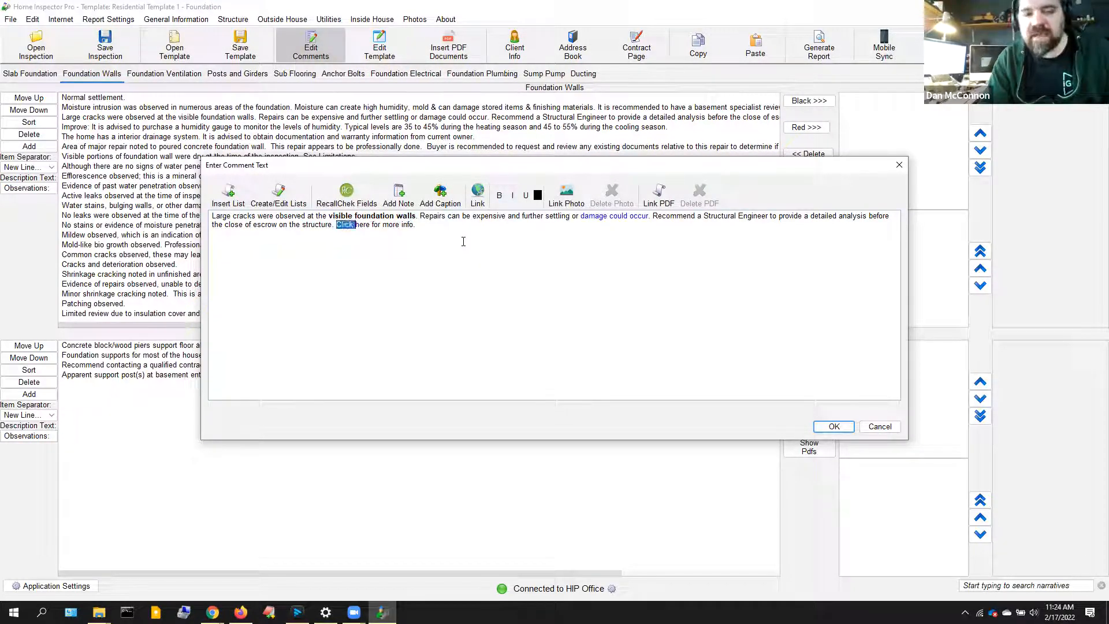
{"action": "key", "text": "shift+Right"}
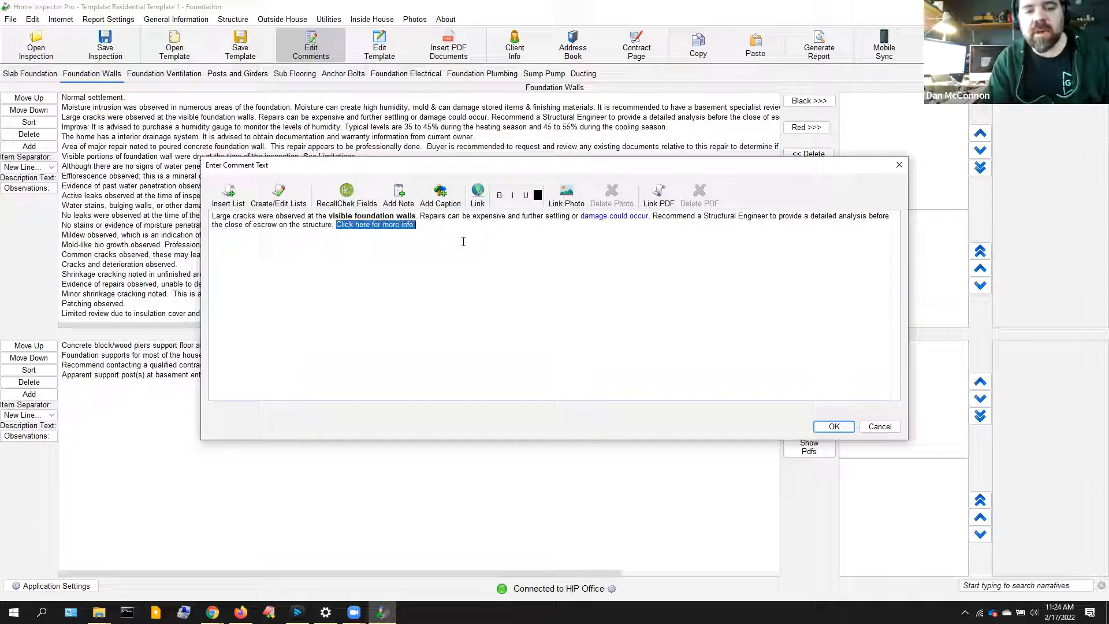
{"action": "left_click", "coordinate": [478, 196]}
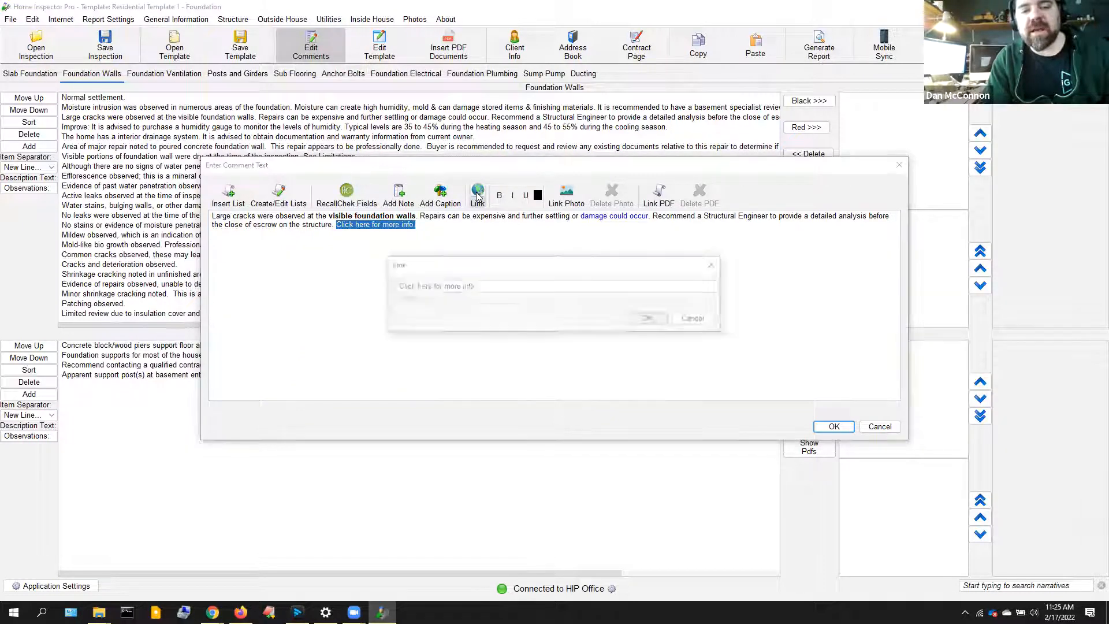
{"action": "left_click", "coordinate": [404, 302]}
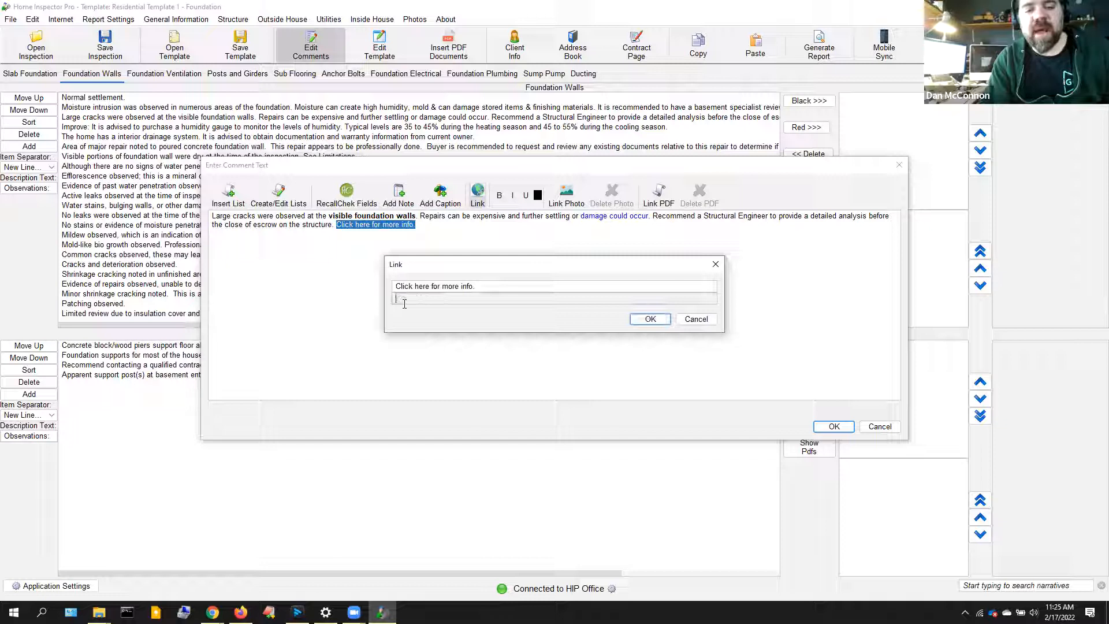
{"action": "type", "text": "https://www.flaticon.com/"}
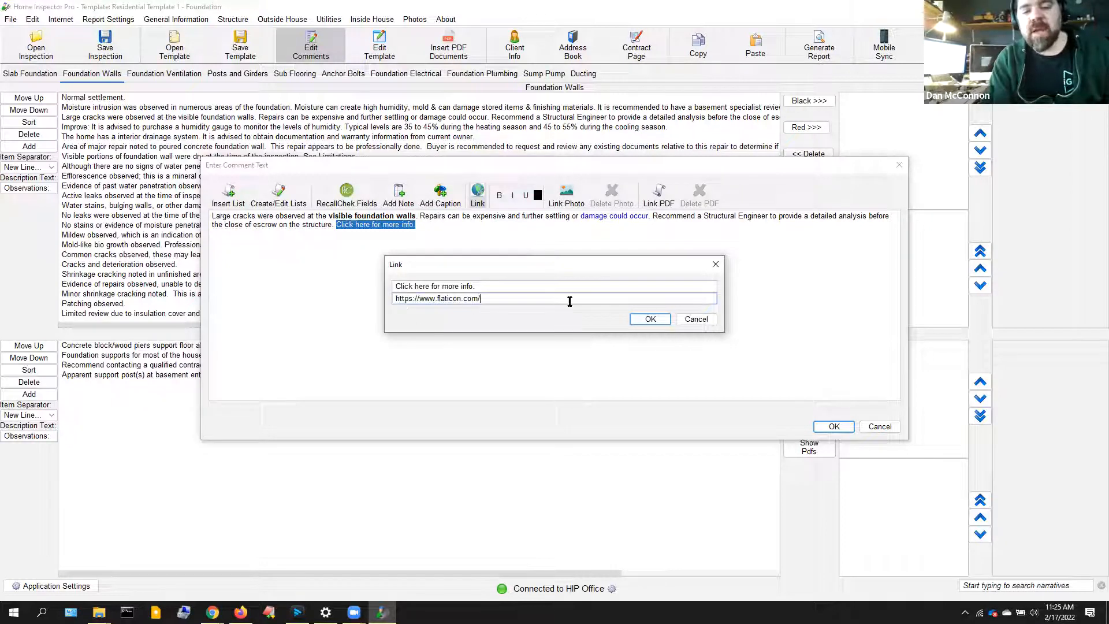
{"action": "left_click", "coordinate": [649, 324]}
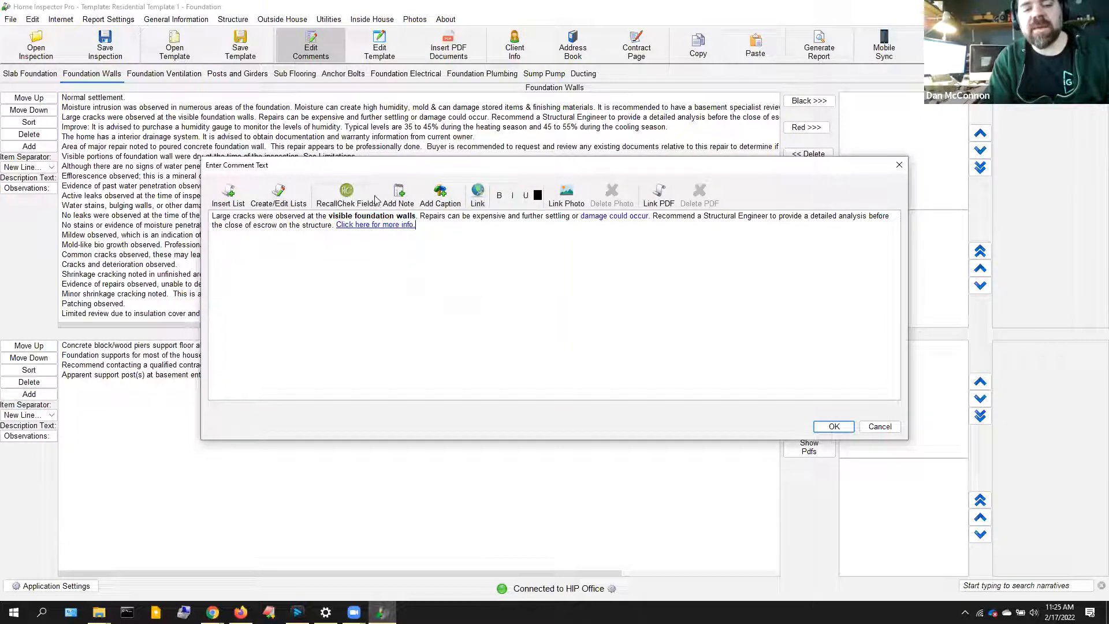
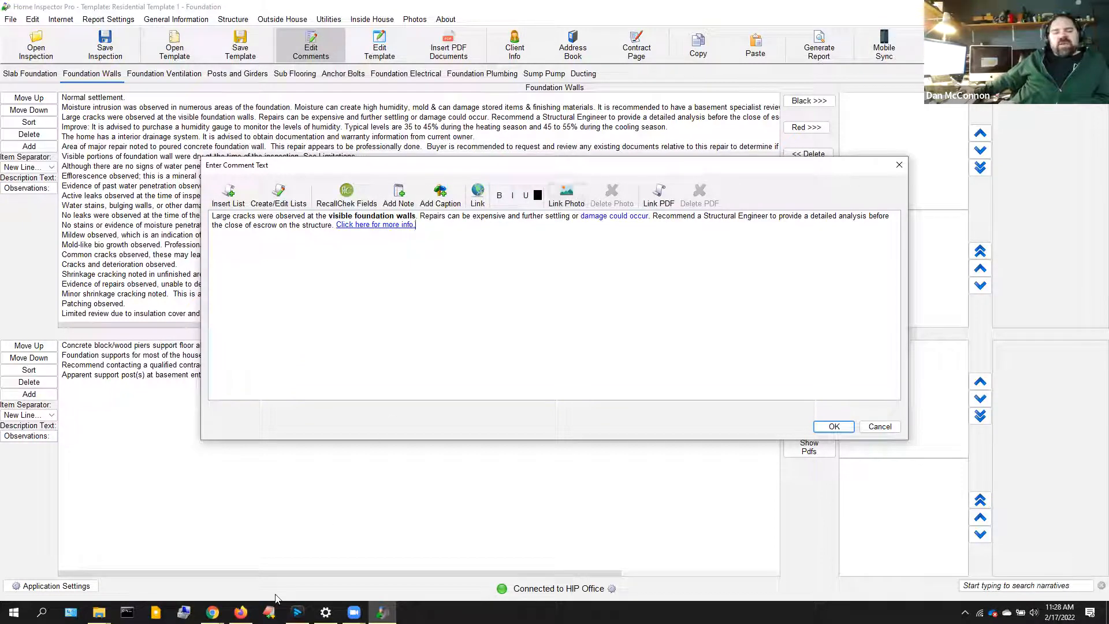
Switch to Firefox and examine the Home Inspector Pro Downloads page, including the Graphics Library entries for Mac and Windows.
{"action": "left_click", "coordinate": [241, 612]}
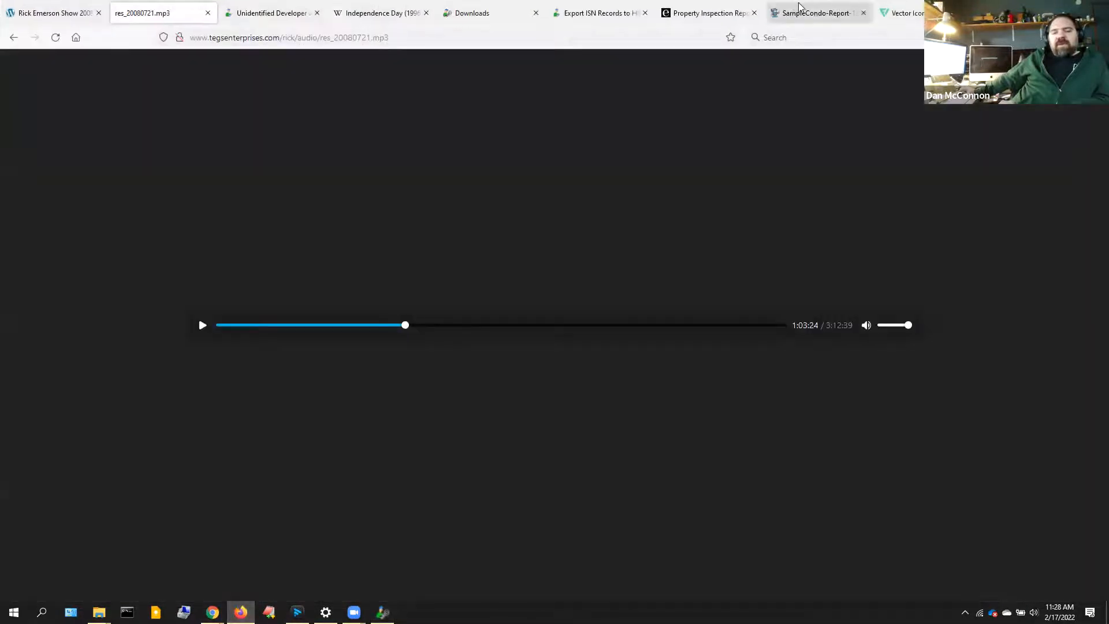
{"action": "left_click", "coordinate": [838, 17]}
{"action": "left_click", "coordinate": [619, 17]}
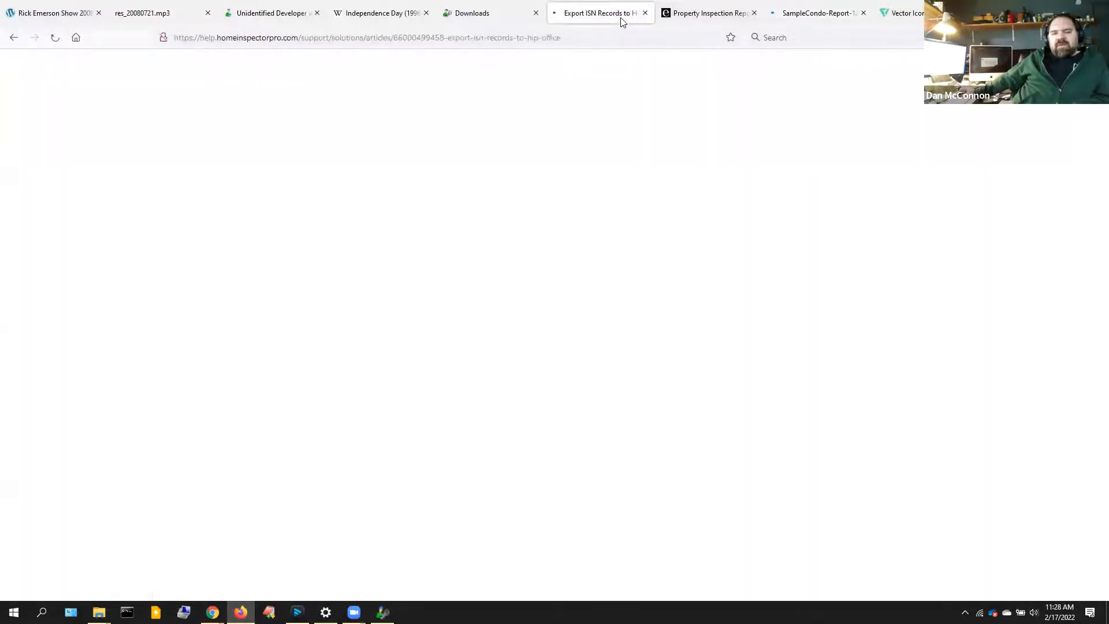
{"action": "left_click", "coordinate": [477, 18]}
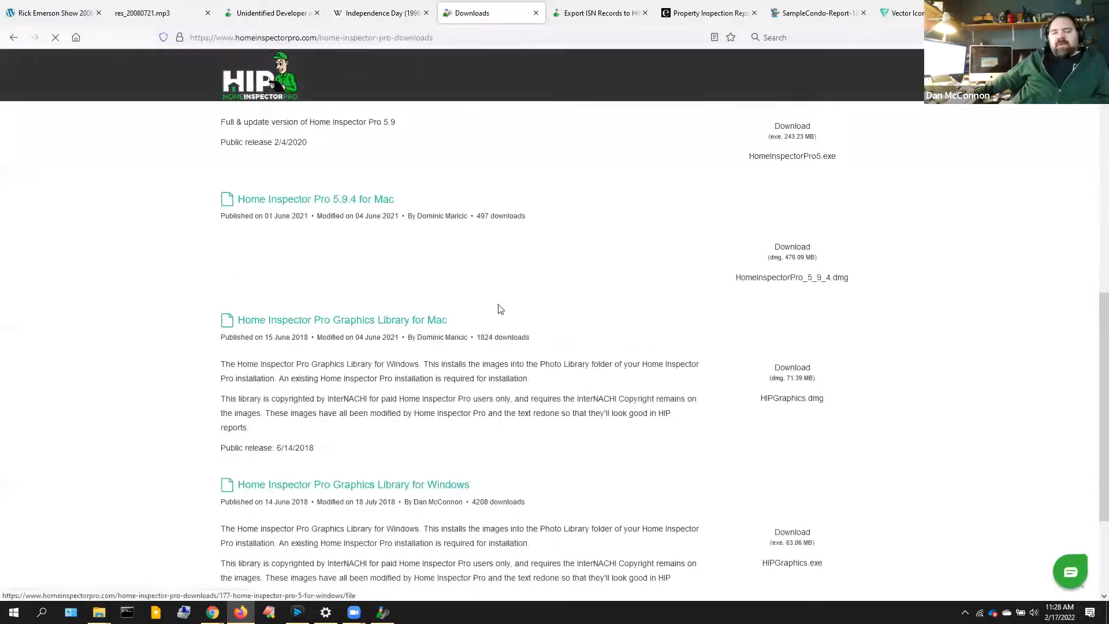
{"action": "scroll", "coordinate": [501, 309], "scroll_direction": "up", "scroll_amount": 10}
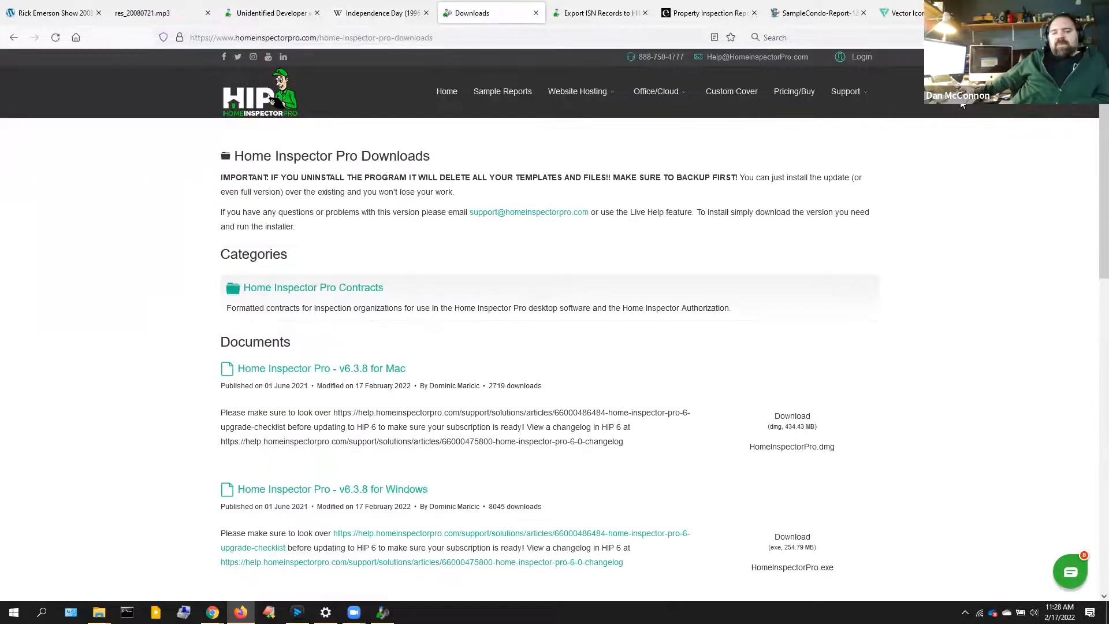
{"action": "mouse_move", "coordinate": [857, 91]}
{"action": "scroll", "coordinate": [516, 534], "scroll_direction": "down", "scroll_amount": 10}
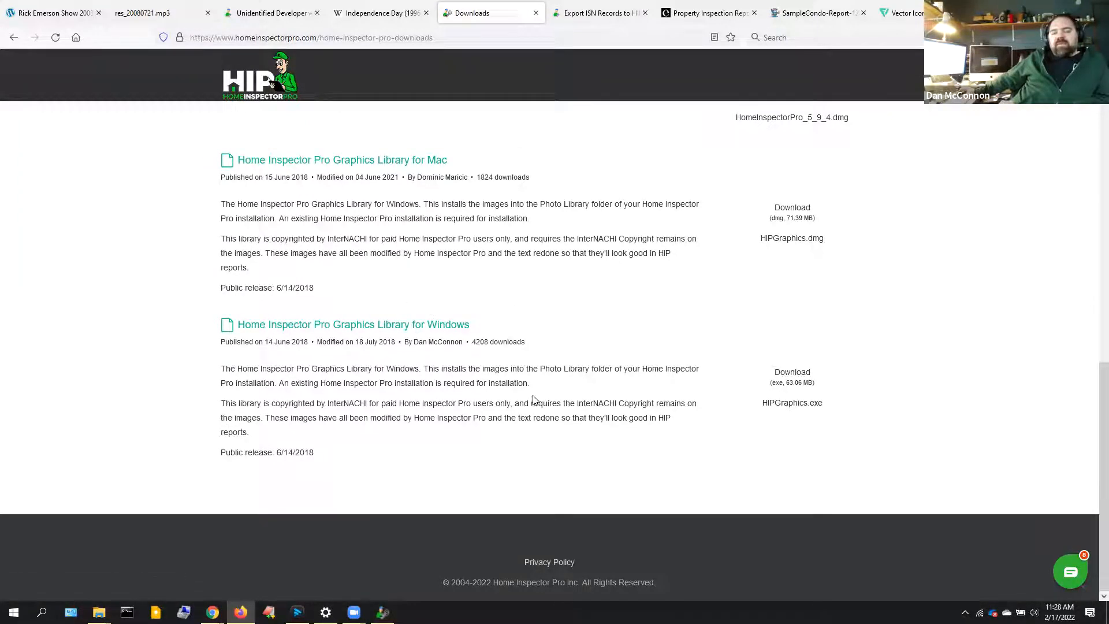
In File Explorer, view the category folders inside Home Inspector Pro's Photo Library folder, and return to the comment being edited.
{"action": "left_click", "coordinate": [382, 612]}
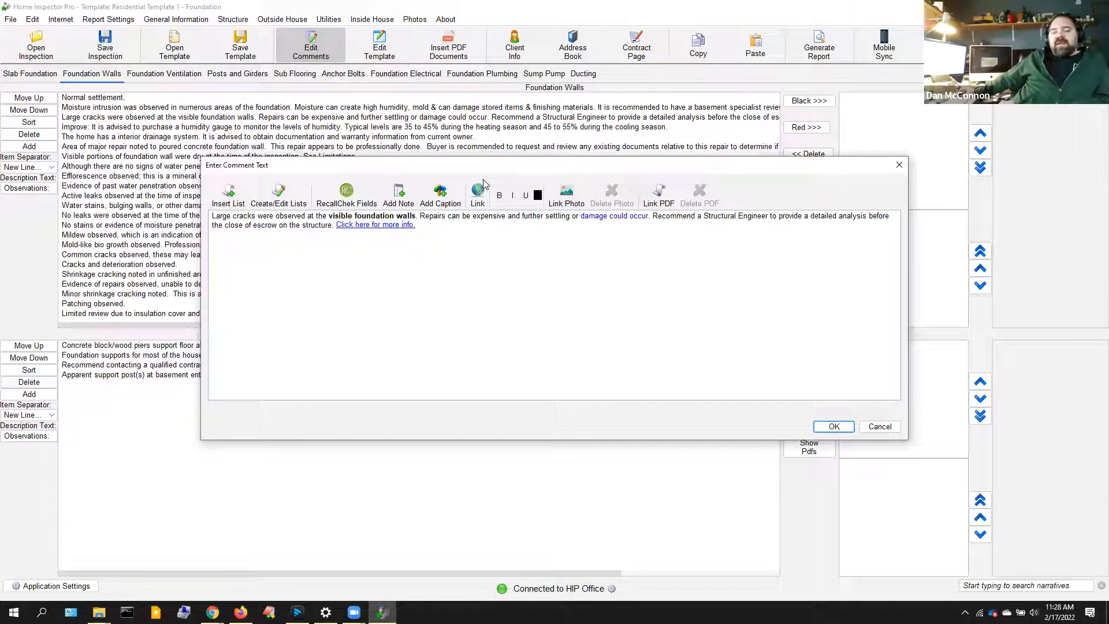
{"action": "left_click", "coordinate": [99, 612]}
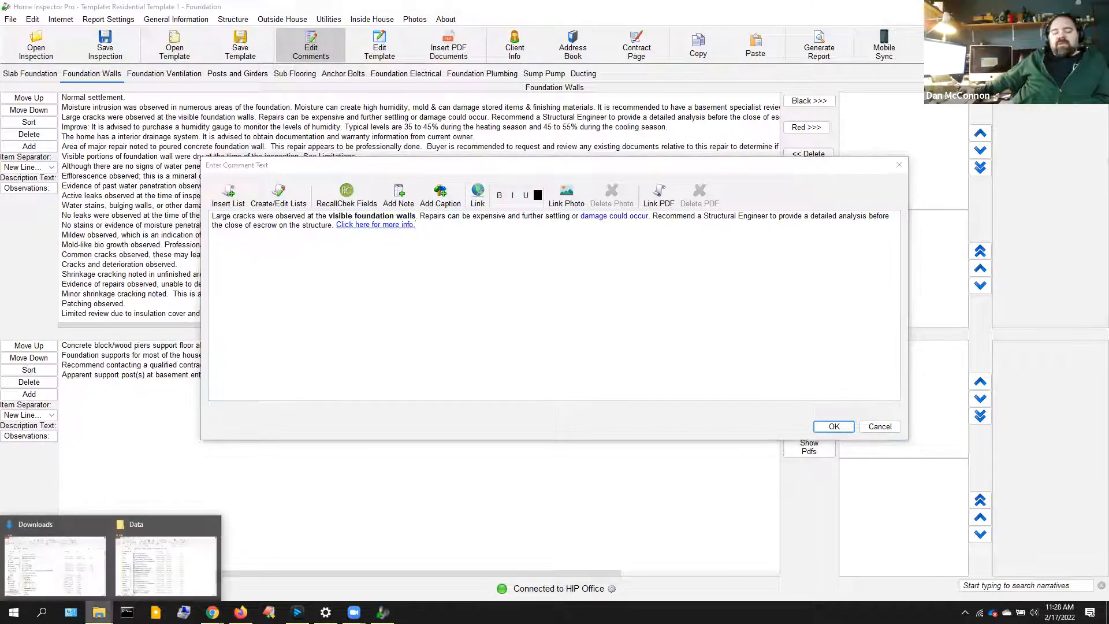
{"action": "left_click", "coordinate": [166, 565]}
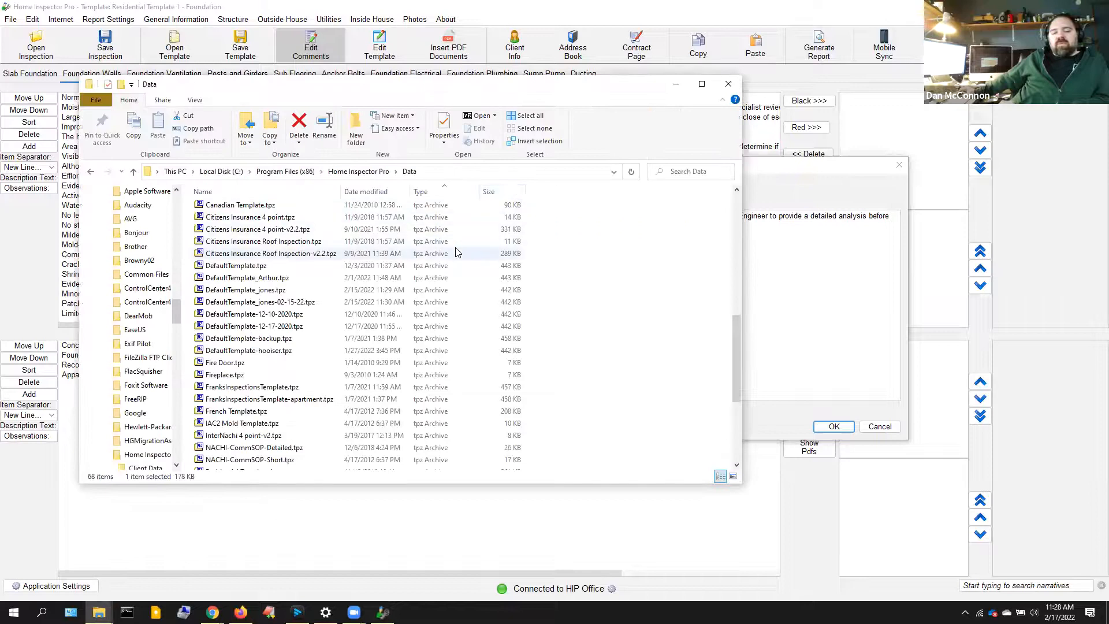
{"action": "key", "text": "alt+Left"}
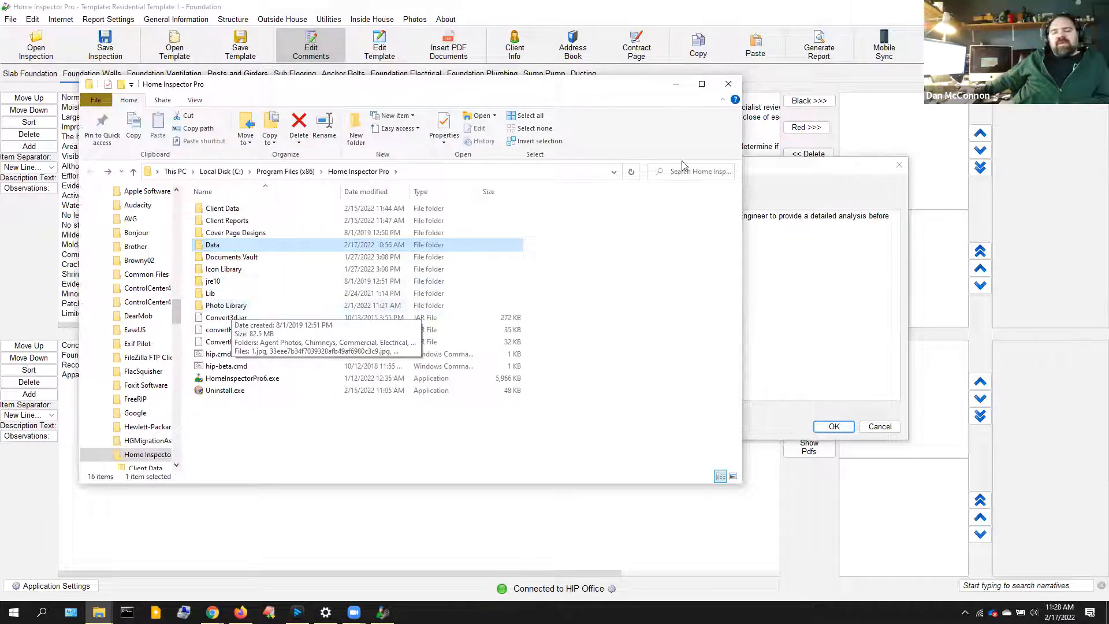
{"action": "double_click", "coordinate": [210, 306]}
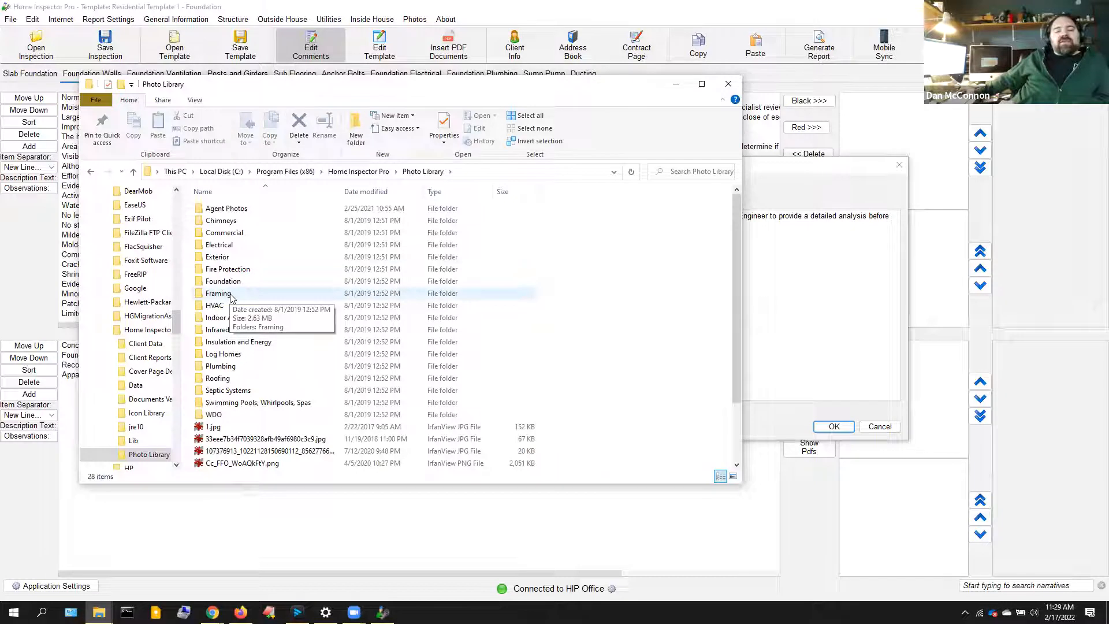
{"action": "left_click", "coordinate": [801, 189]}
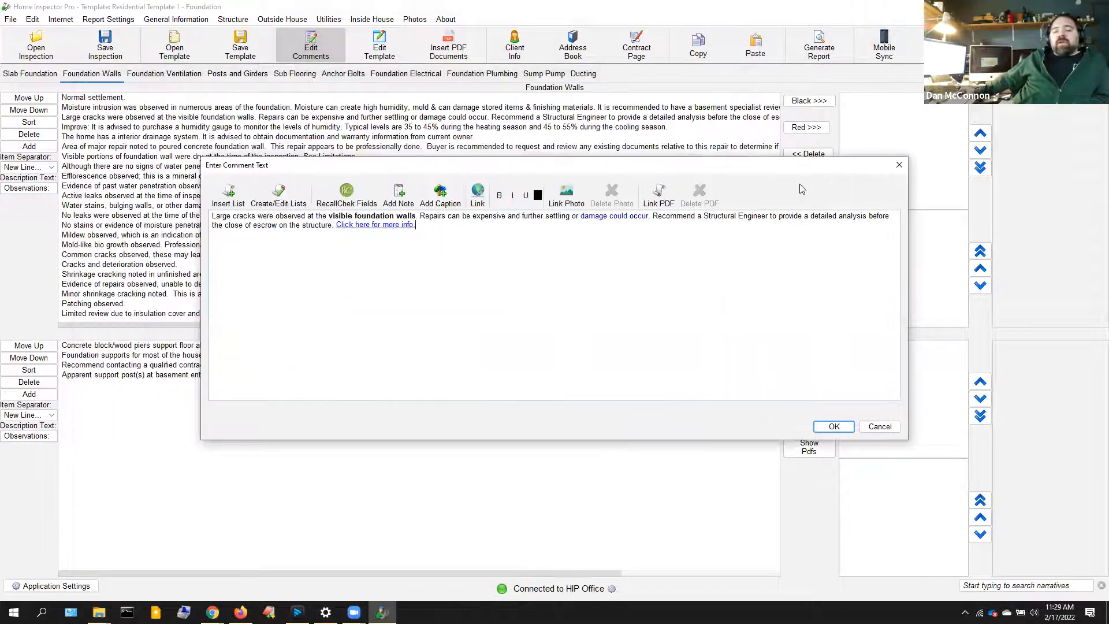
Check the Photo Library in the photo picker without linking a photo, and save the large cracks comment.
{"action": "left_click", "coordinate": [566, 194]}
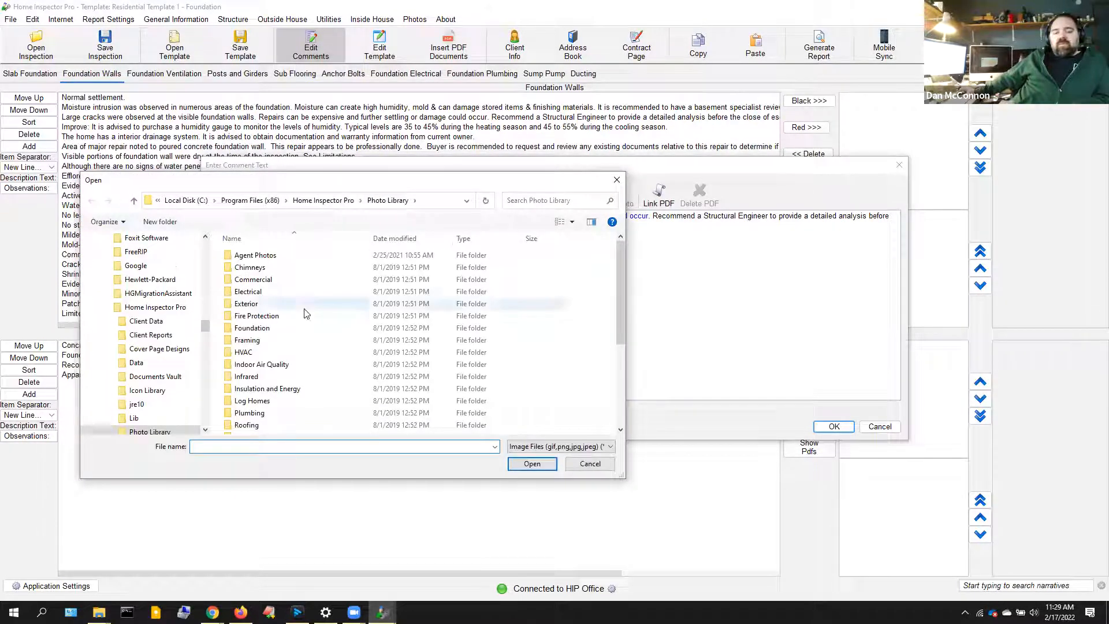
{"action": "left_click", "coordinate": [589, 464]}
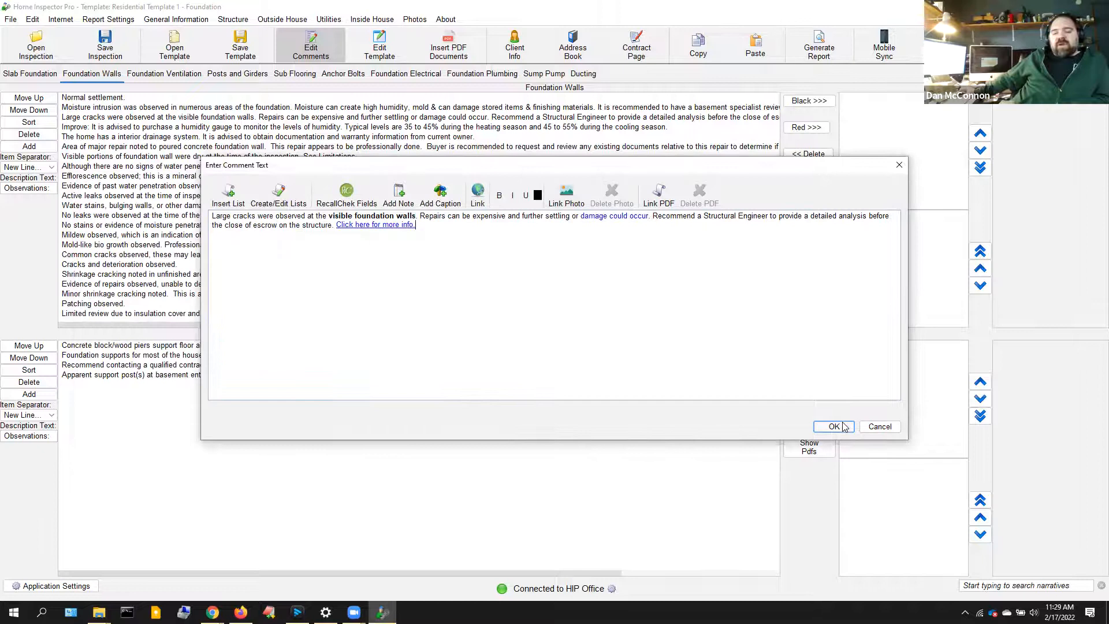
{"action": "left_click", "coordinate": [834, 426]}
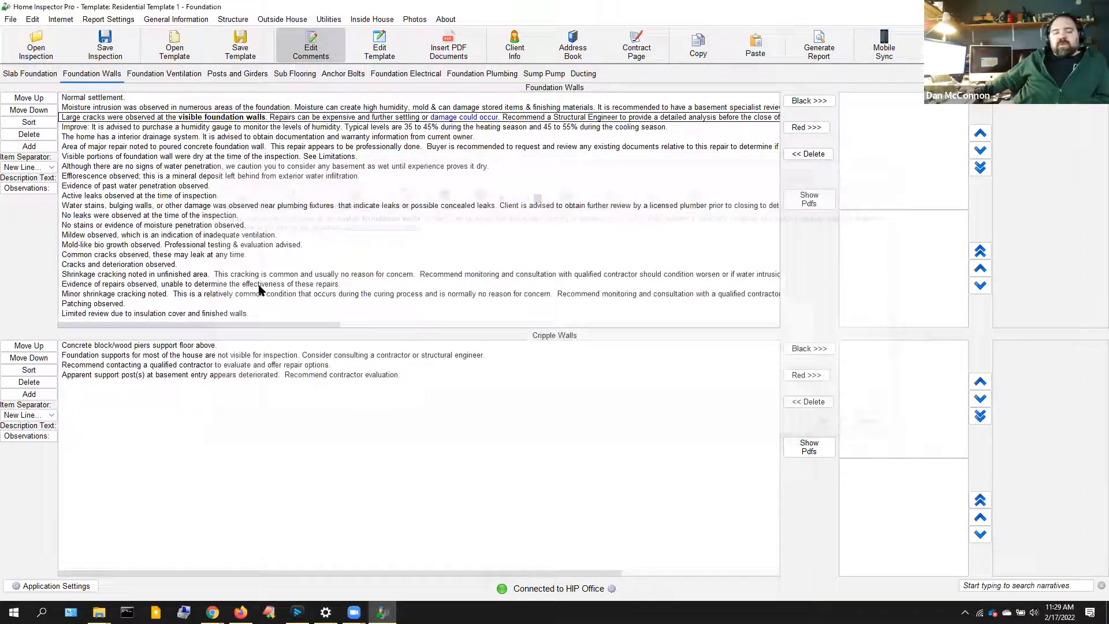
Link cracking-no-text.jpg from the Foundation library's Settlement and Cracks folder to the "Cracks and deterioration observed." comment and save it.
{"action": "double_click", "coordinate": [91, 266]}
{"action": "left_click", "coordinate": [575, 198]}
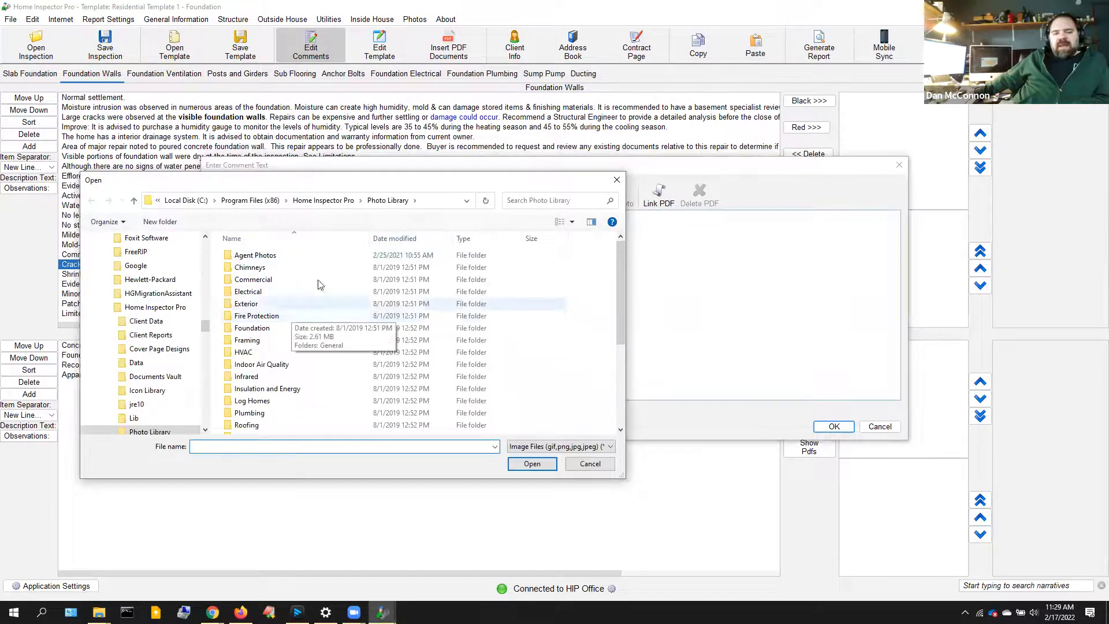
{"action": "double_click", "coordinate": [262, 328]}
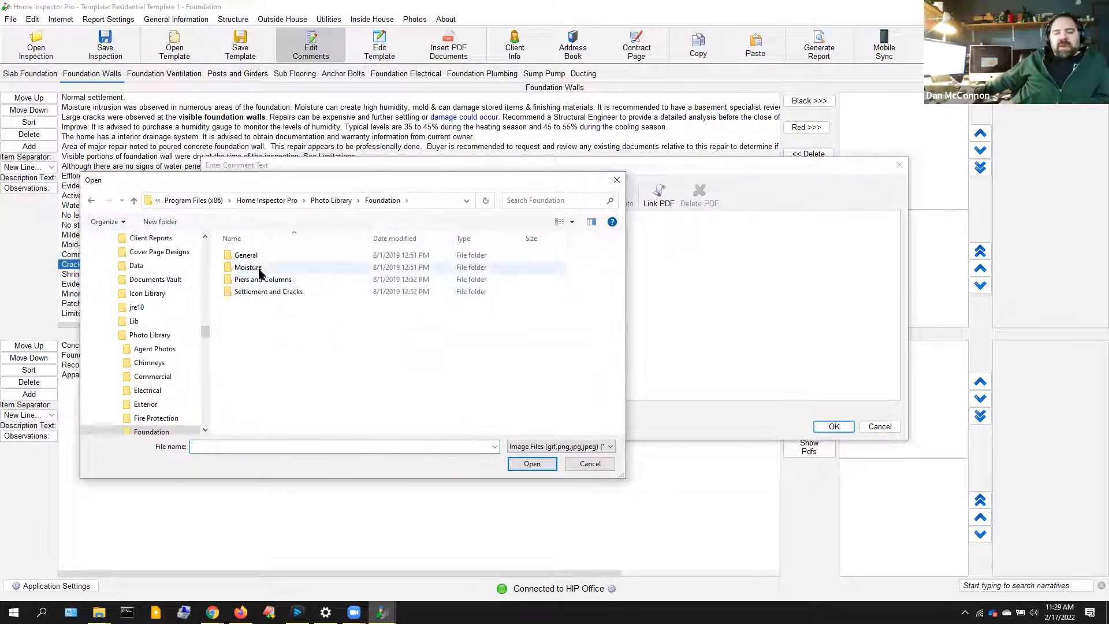
{"action": "left_click", "coordinate": [259, 293]}
{"action": "double_click", "coordinate": [258, 297]}
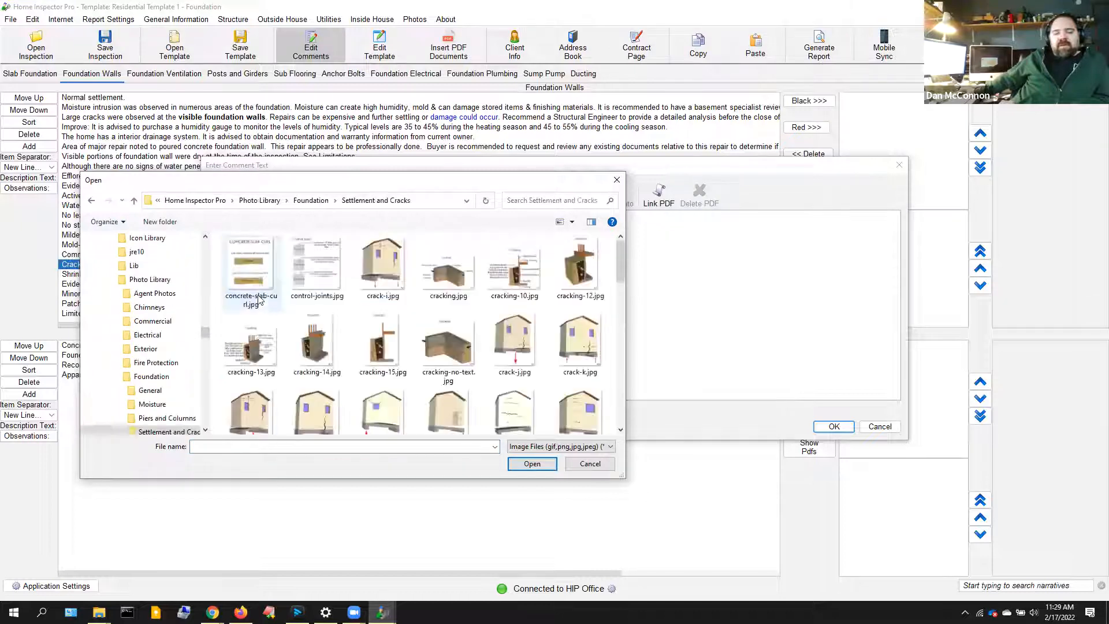
{"action": "double_click", "coordinate": [459, 350]}
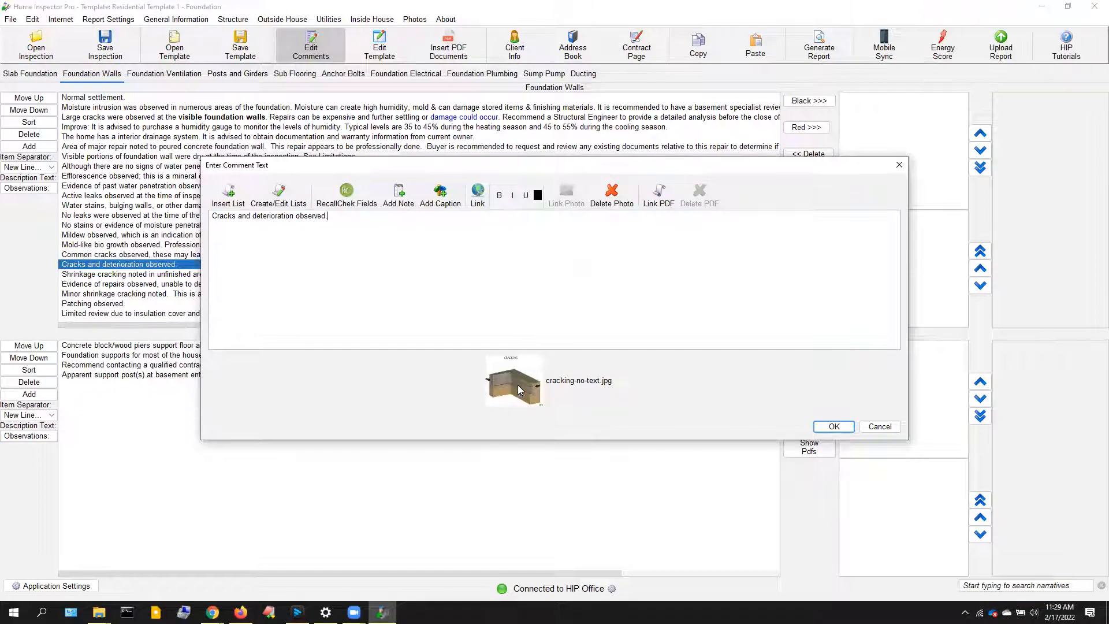
{"action": "left_click", "coordinate": [818, 427]}
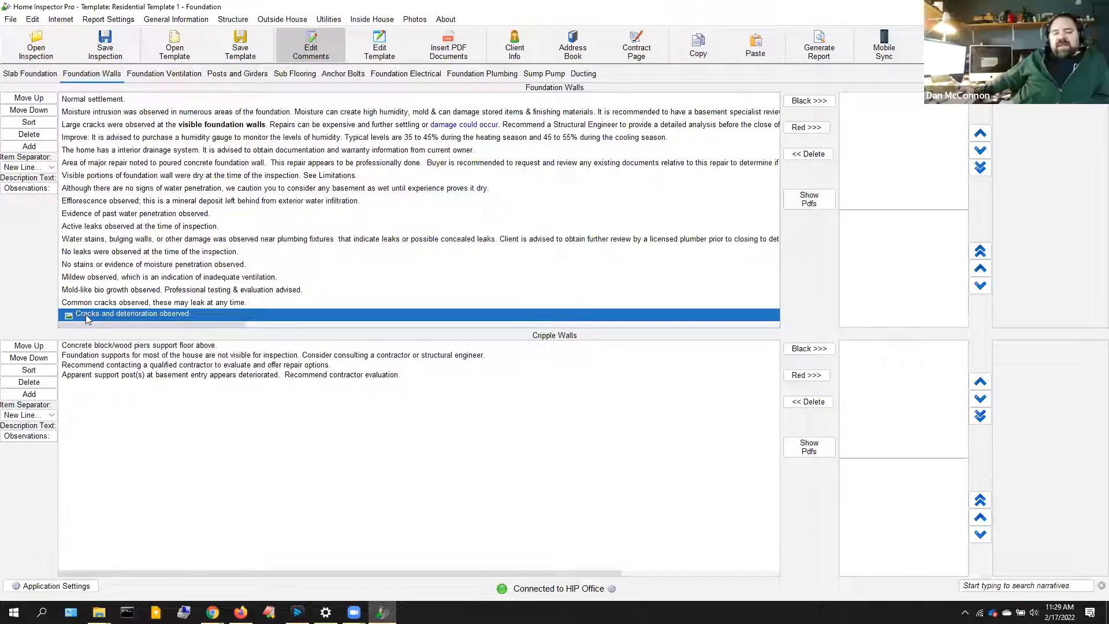
Add the "Cracks and deterioration observed." comment with its linked photo to the Foundation Walls report in black.
{"action": "left_click", "coordinate": [67, 318]}
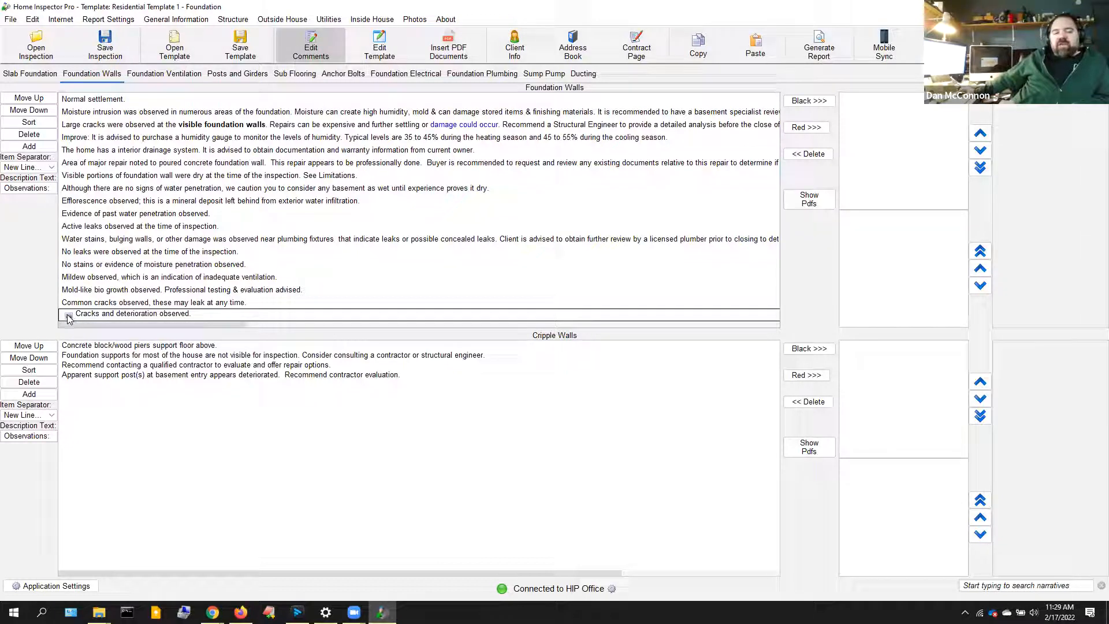
{"action": "left_click", "coordinate": [134, 318]}
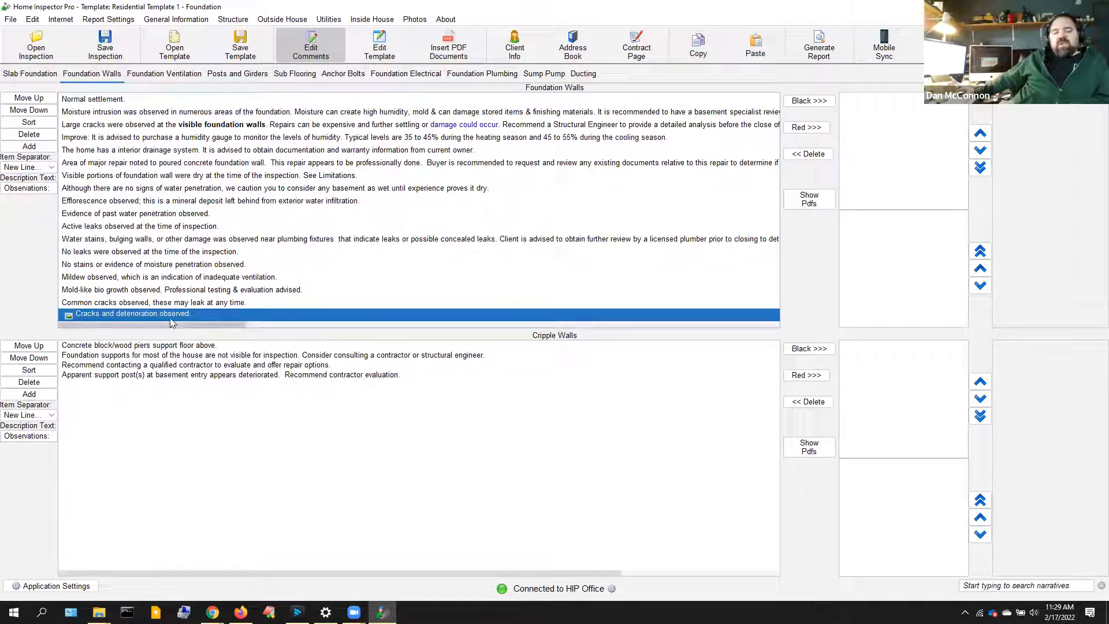
{"action": "left_click", "coordinate": [809, 102]}
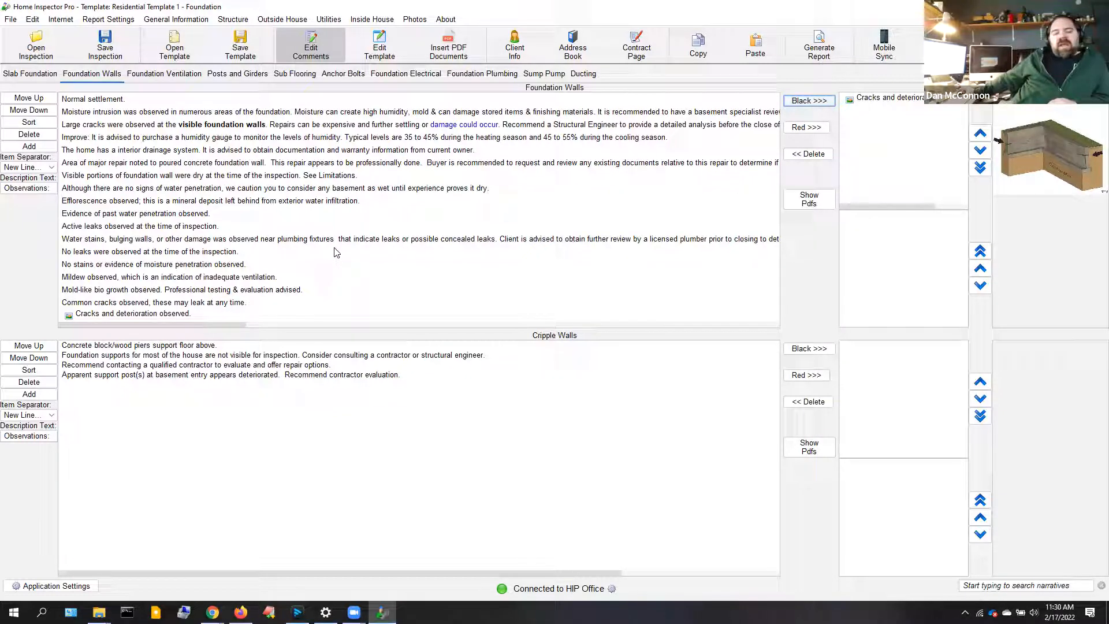
Review the image link on the cracks and deterioration comment, and reopen the large cracks comment to check its formatting and hyperlink.
{"action": "left_click", "coordinate": [110, 316]}
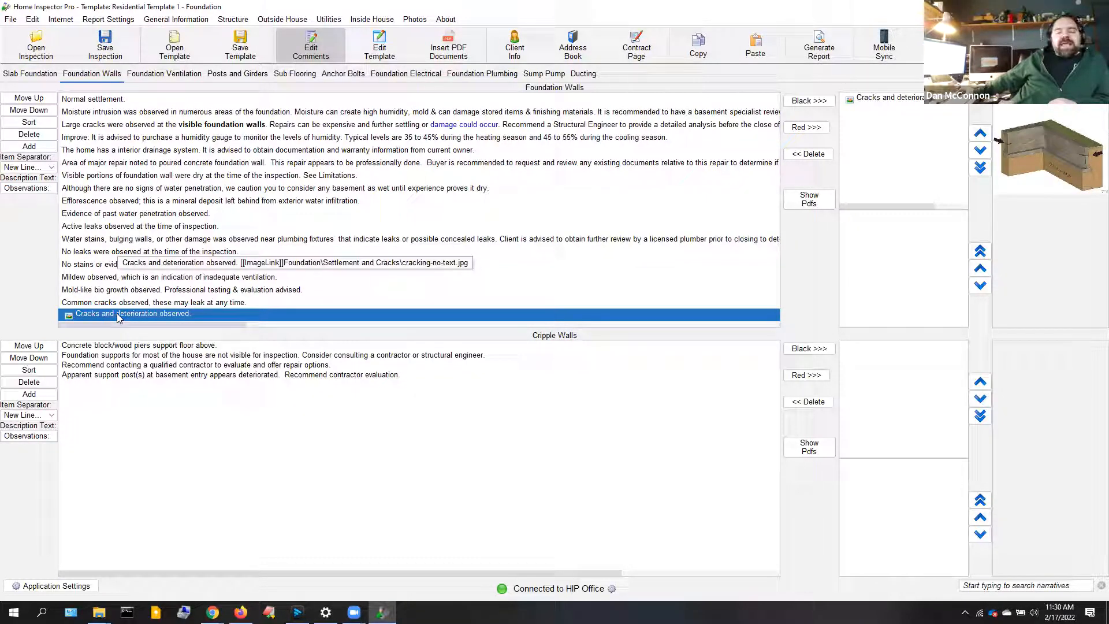
{"action": "left_click", "coordinate": [116, 313], "text": "ctrl"}
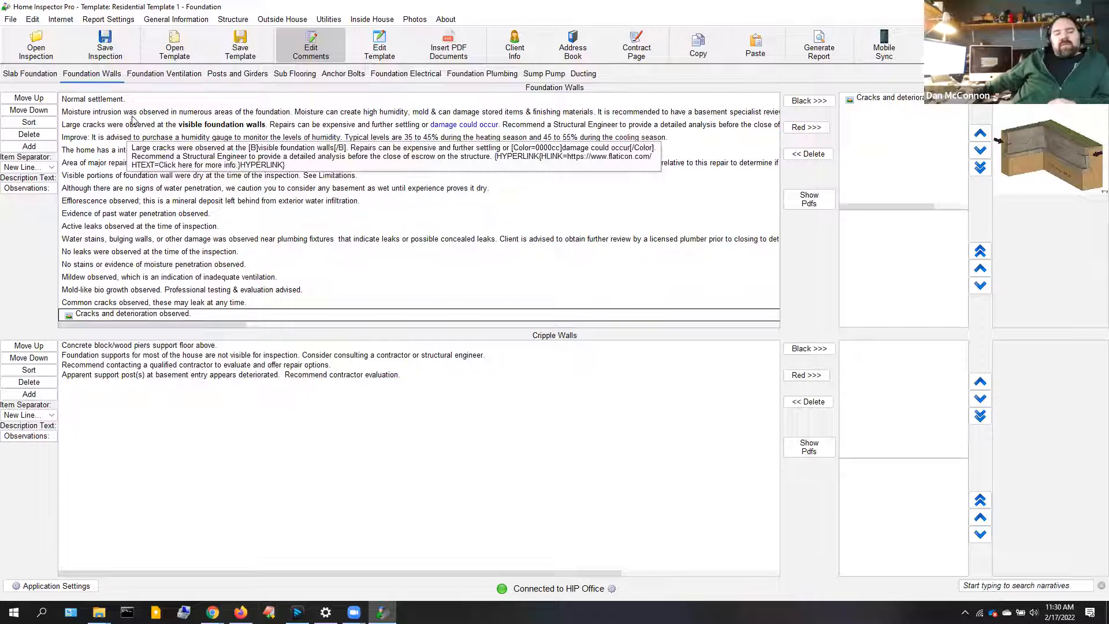
{"action": "double_click", "coordinate": [92, 126]}
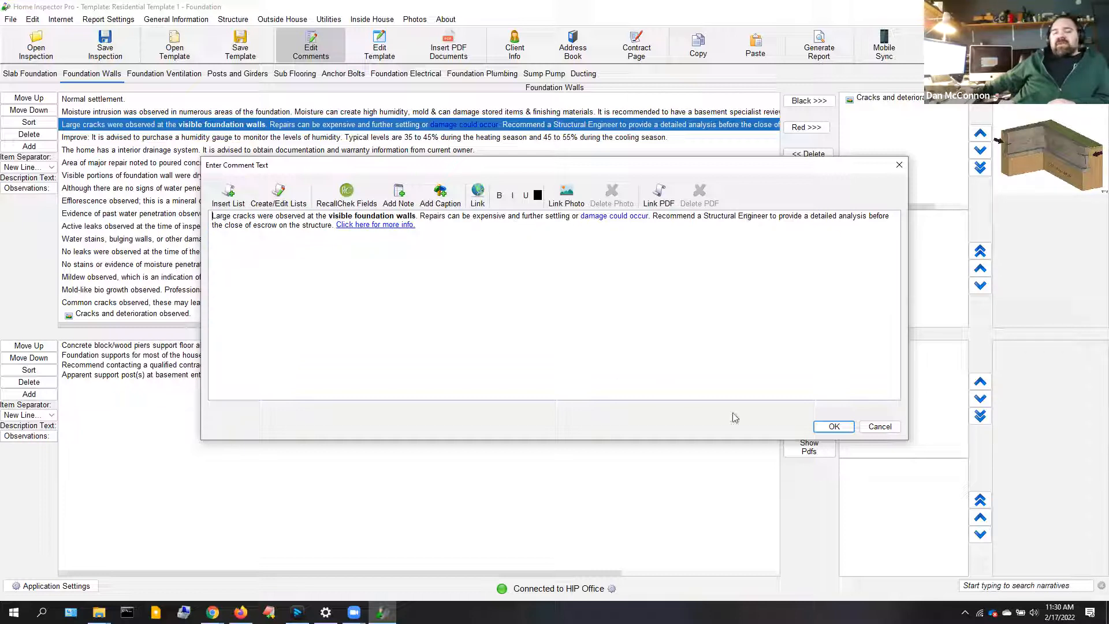
{"action": "left_click", "coordinate": [842, 428]}
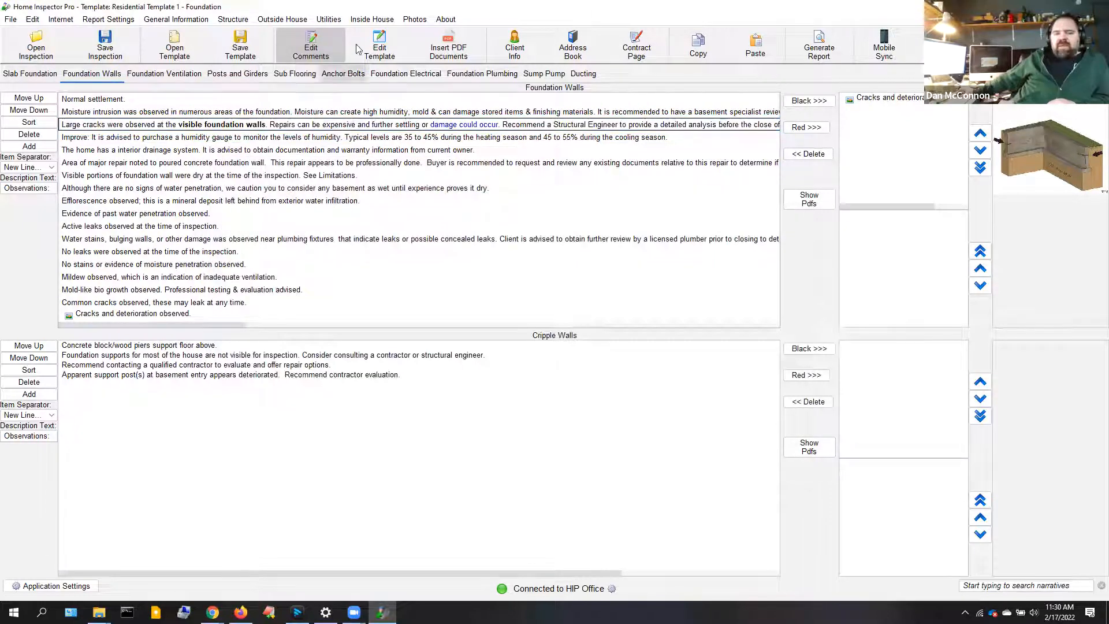
Open the Add/Review Photos page to view the cracking image assigned to Foundation Walls.
{"action": "left_click", "coordinate": [415, 19]}
{"action": "left_click", "coordinate": [425, 34]}
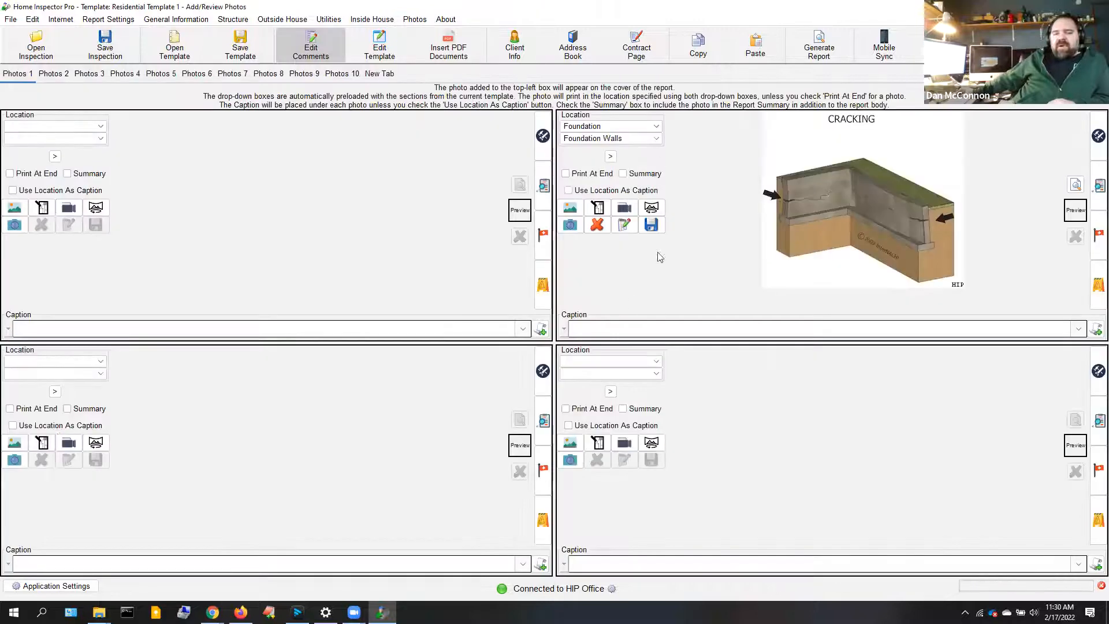
Add the yard photo with yellow arrows from _HIP Inspection Photos below the empty cover slot and set its location to Foundation, Foundation Walls.
{"action": "left_click", "coordinate": [16, 443]}
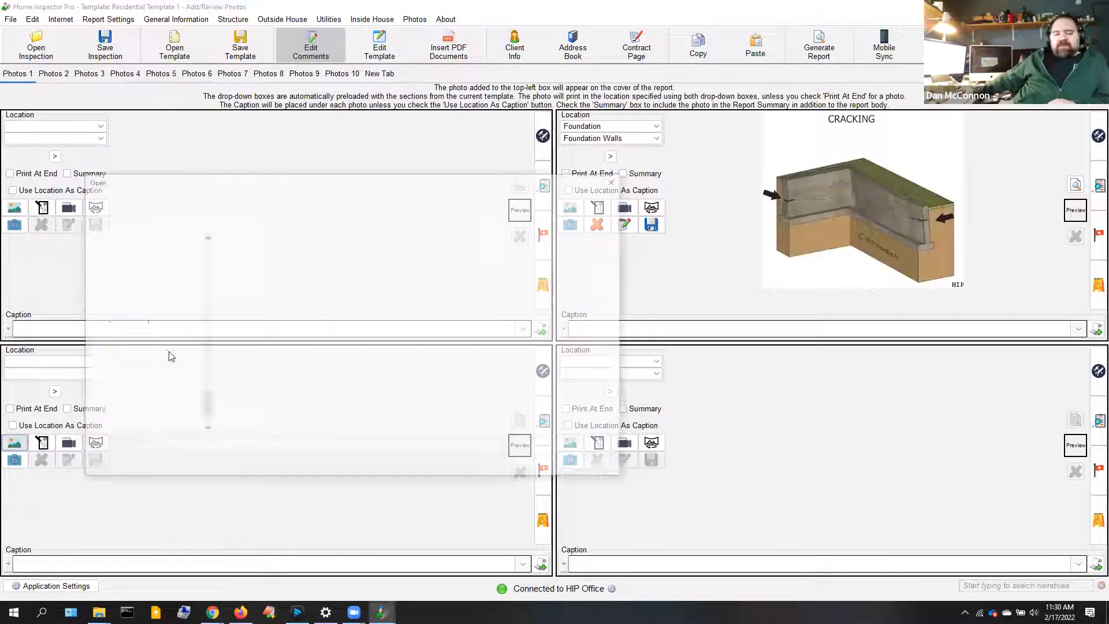
{"action": "left_click", "coordinate": [147, 307]}
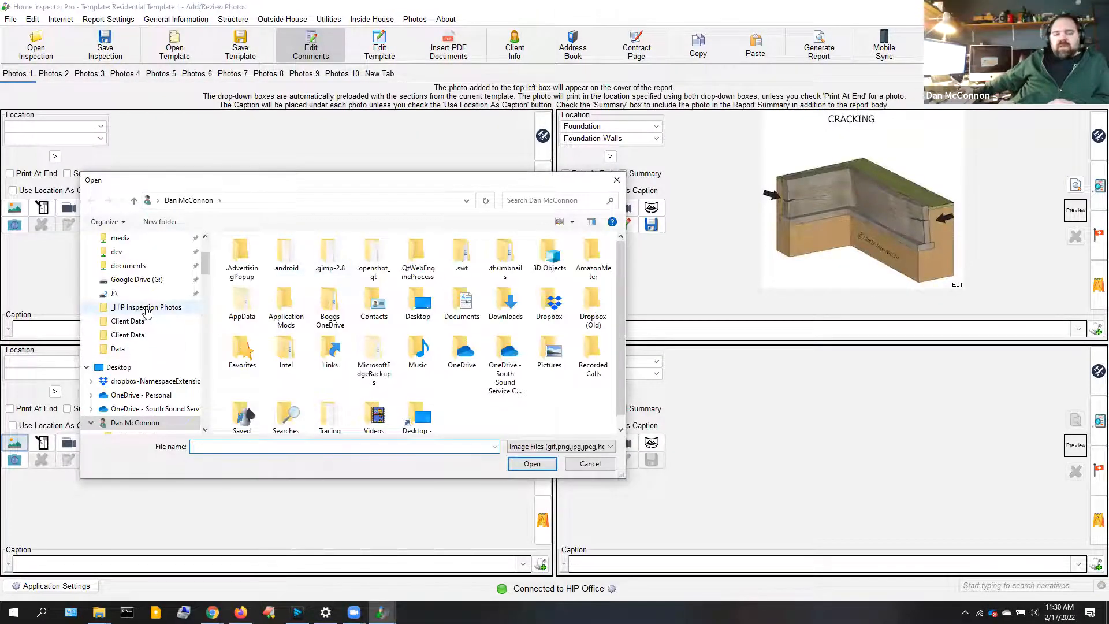
{"action": "double_click", "coordinate": [251, 352]}
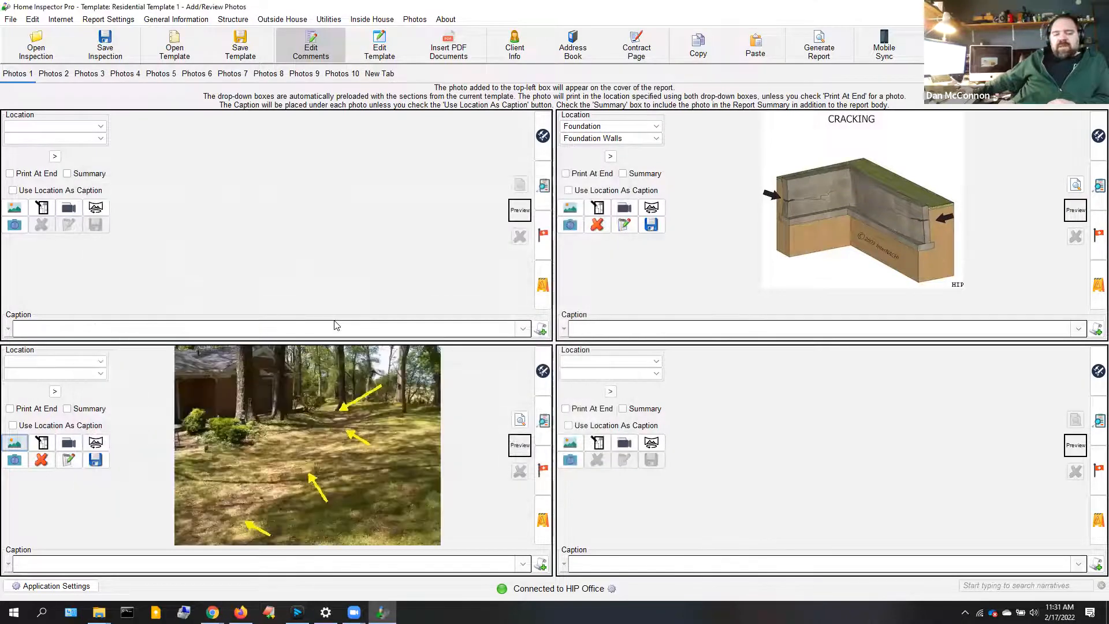
{"action": "left_click", "coordinate": [66, 364]}
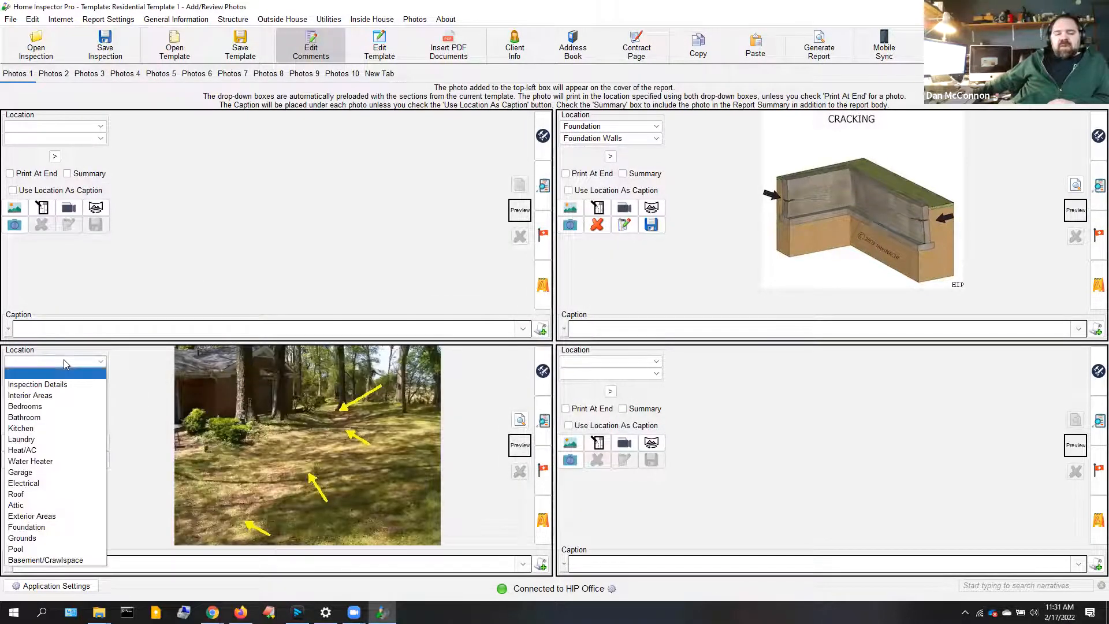
{"action": "left_click", "coordinate": [28, 528]}
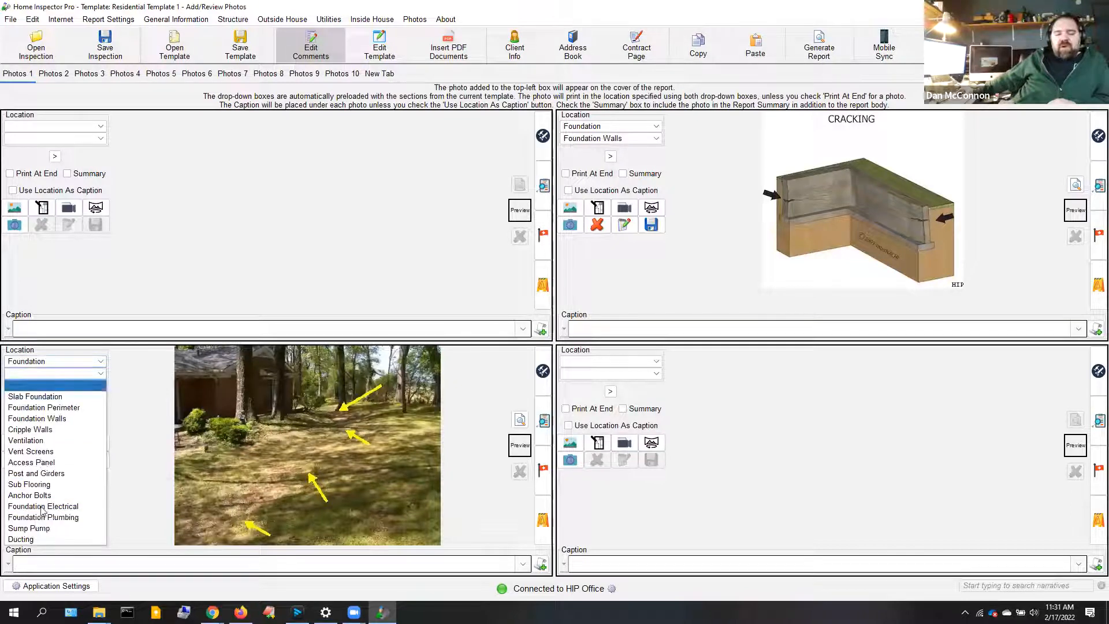
{"action": "left_click", "coordinate": [58, 419]}
Add the "Large cracks were observed at the visible foundation walls" comment to the Foundation Walls report section in red.
{"action": "left_click", "coordinate": [54, 391]}
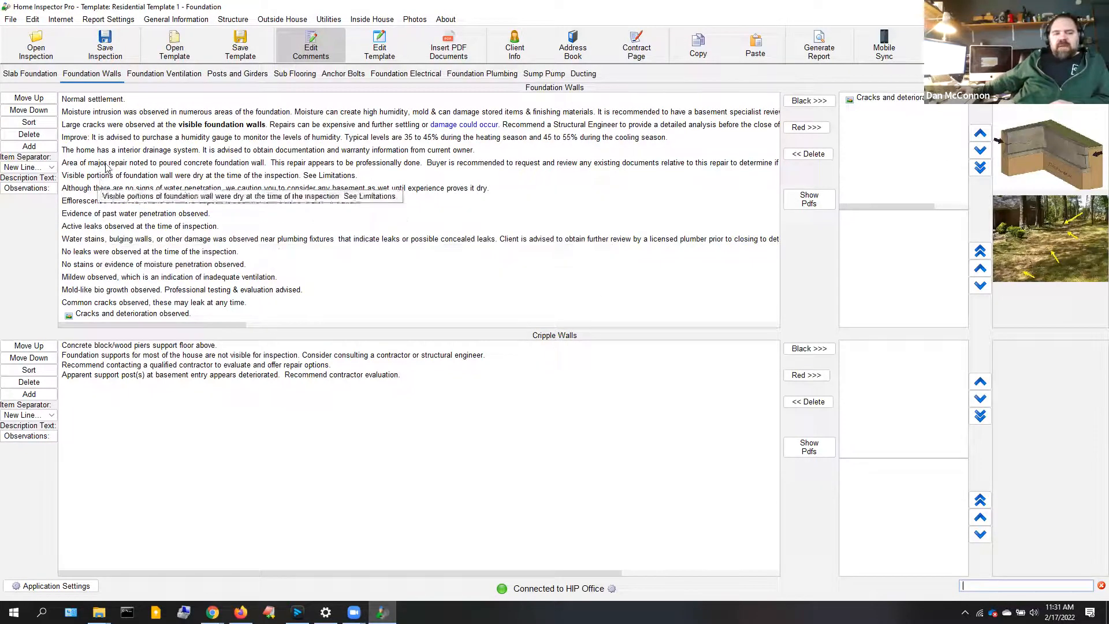
{"action": "left_click", "coordinate": [114, 125]}
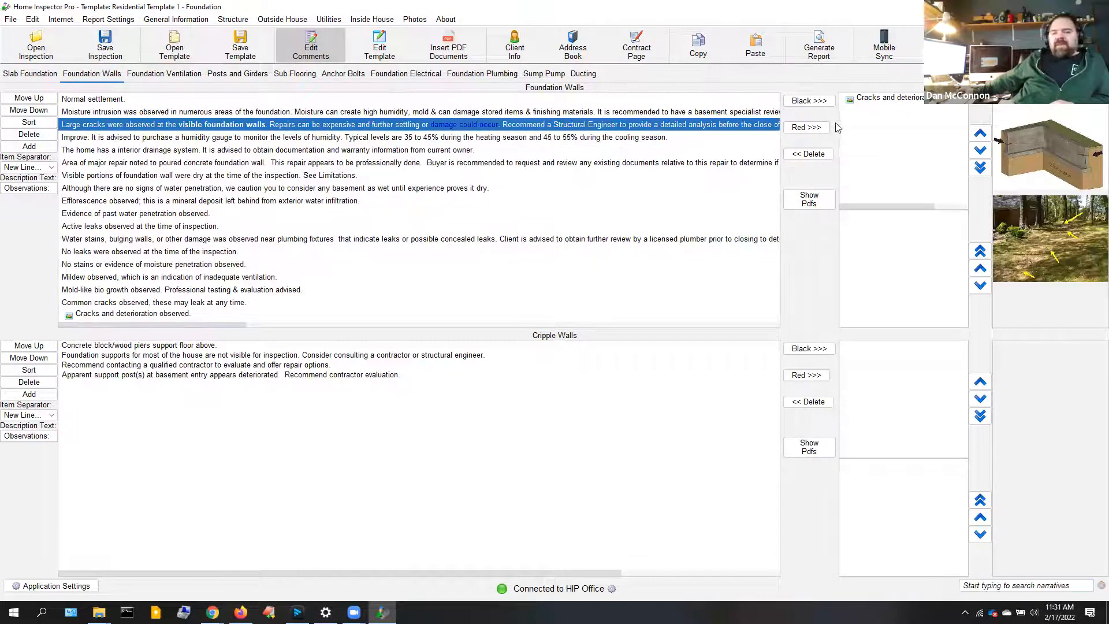
{"action": "left_click", "coordinate": [811, 132]}
Caption the yard photo with the large cracks comment, shortened to "Large cracks were observed at the visible foundation walls.".
{"action": "double_click", "coordinate": [1040, 243]}
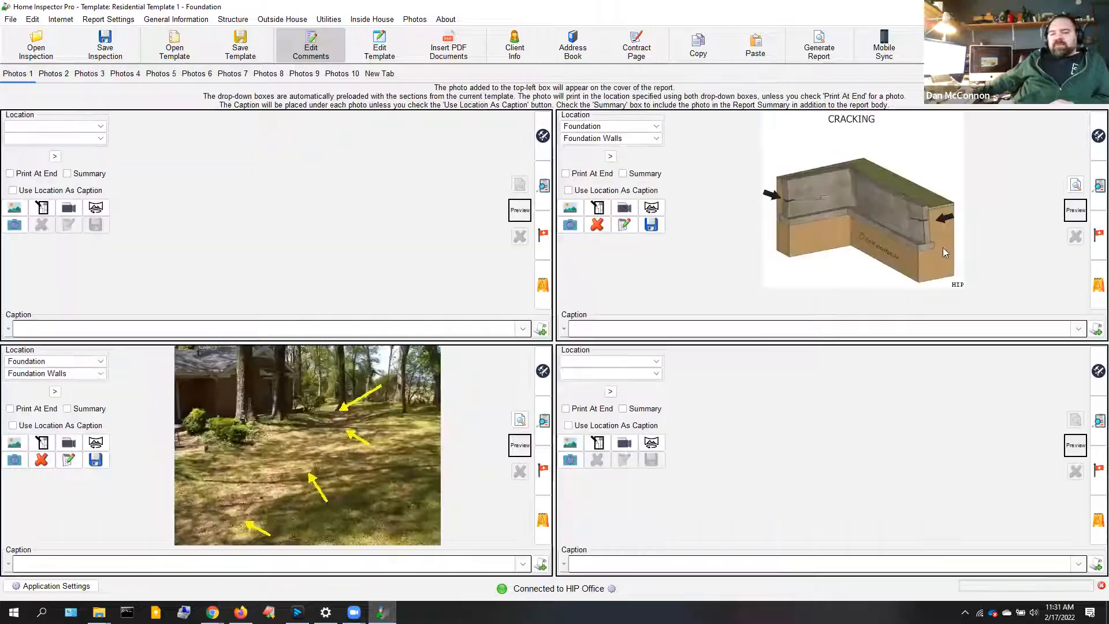
{"action": "left_click", "coordinate": [525, 564]}
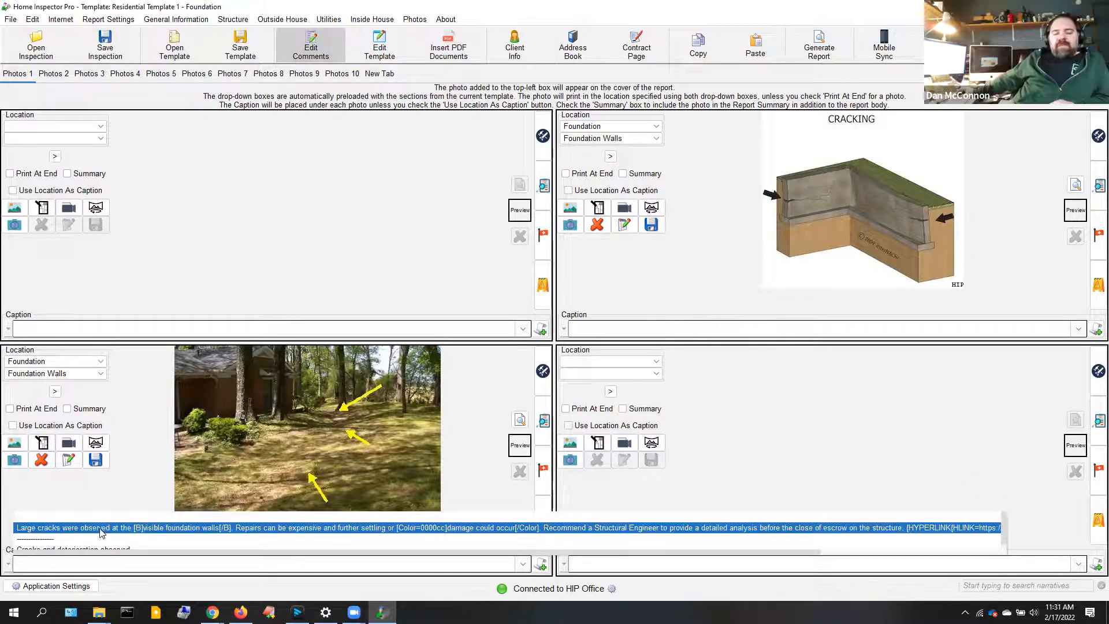
{"action": "left_click", "coordinate": [118, 534]}
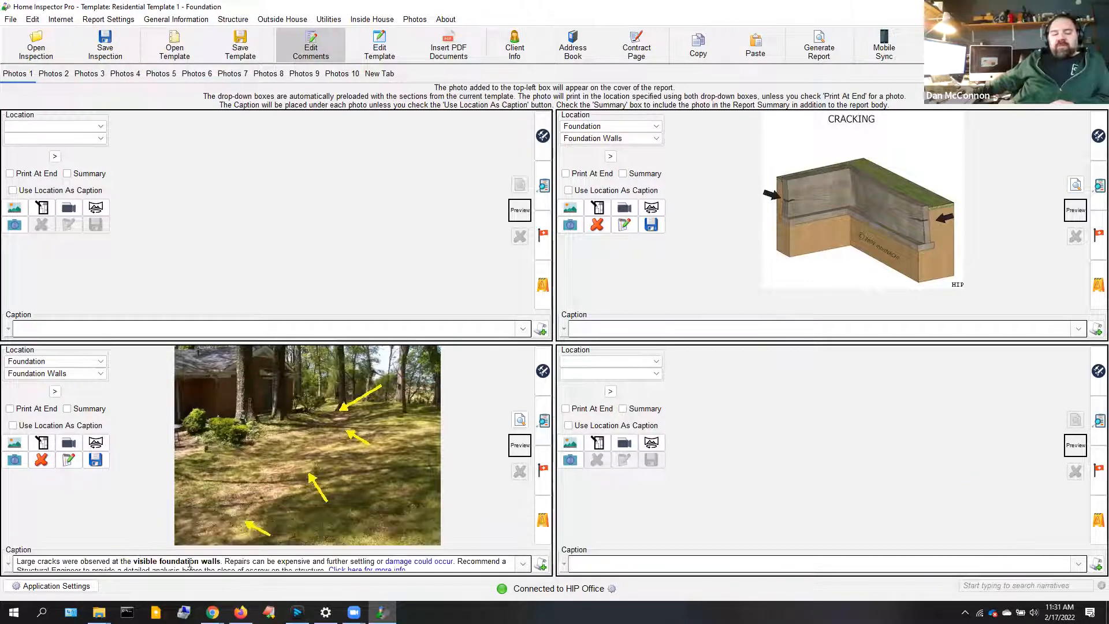
{"action": "left_click_drag", "start_coordinate": [226, 562], "coordinate": [327, 572]}
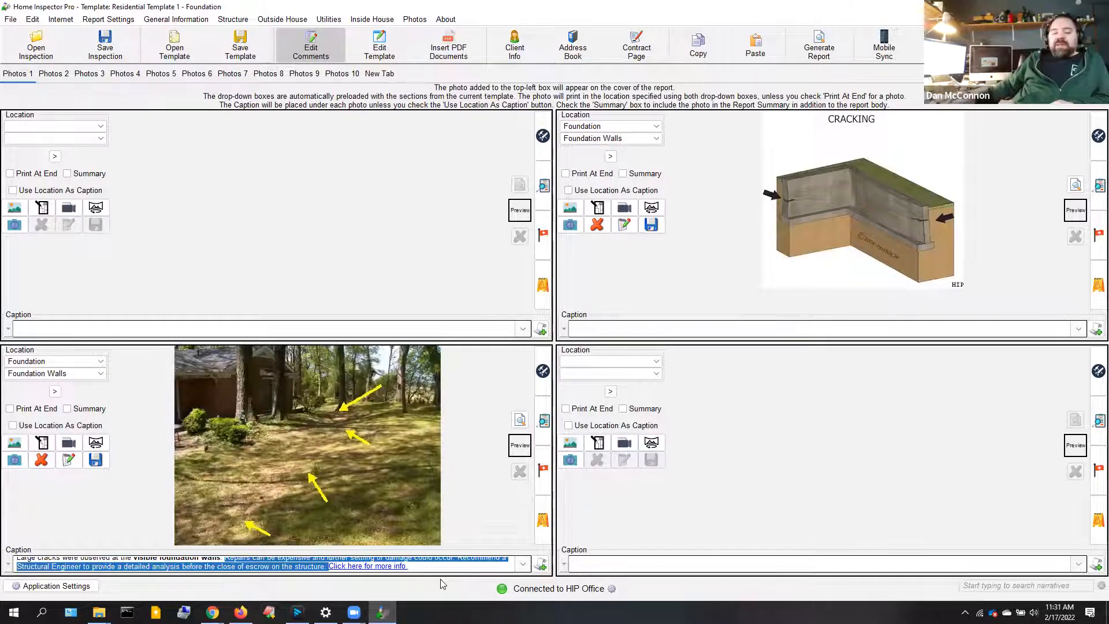
{"action": "key", "text": "BackSpace"}
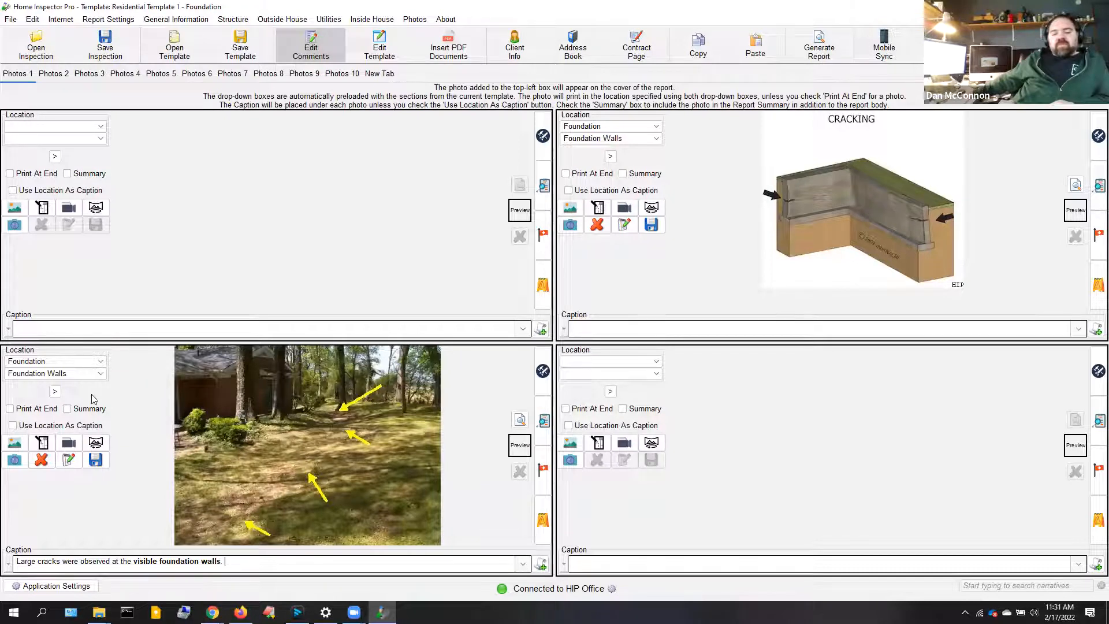
Add a caption-type comment to Foundation Walls reading "[[Caption]]Cracks in noted foundation.".
{"action": "left_click", "coordinate": [55, 391]}
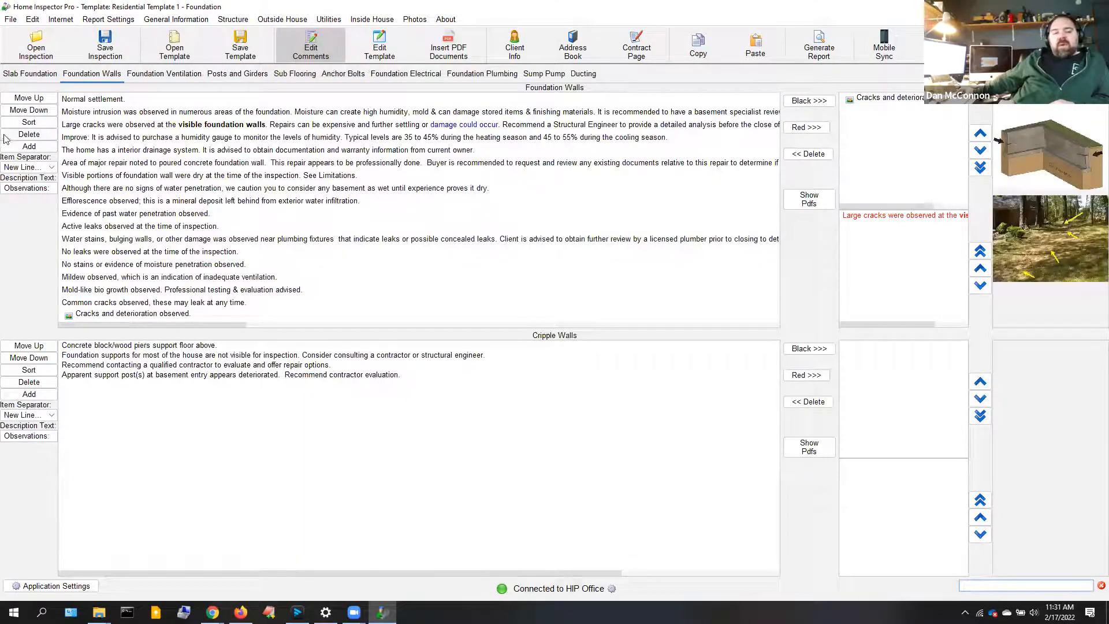
{"action": "left_click", "coordinate": [29, 146]}
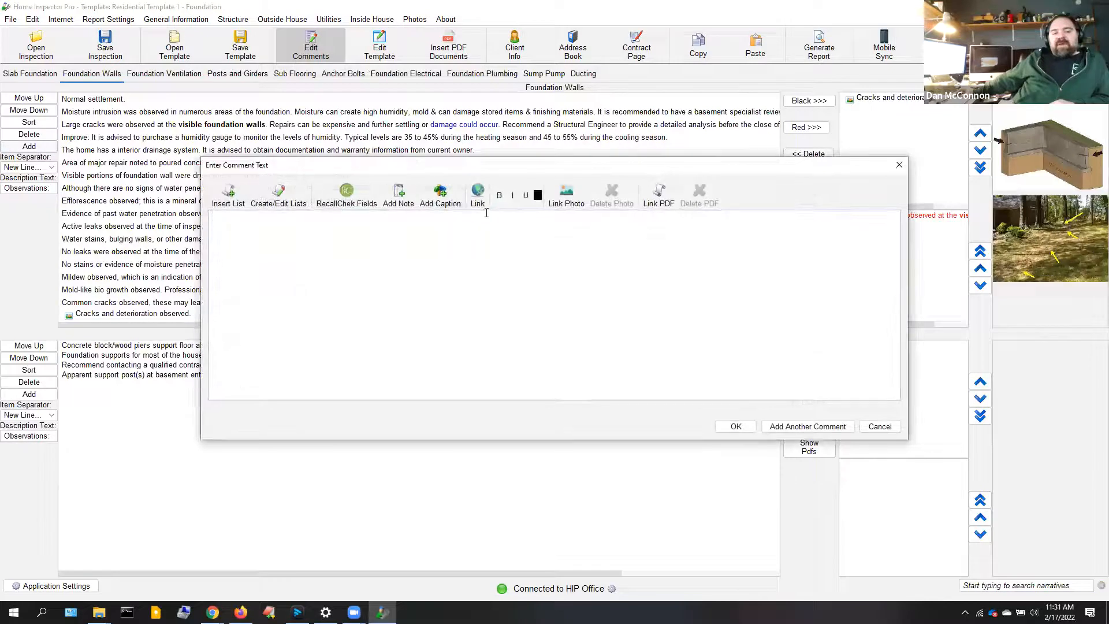
{"action": "left_click", "coordinate": [439, 196]}
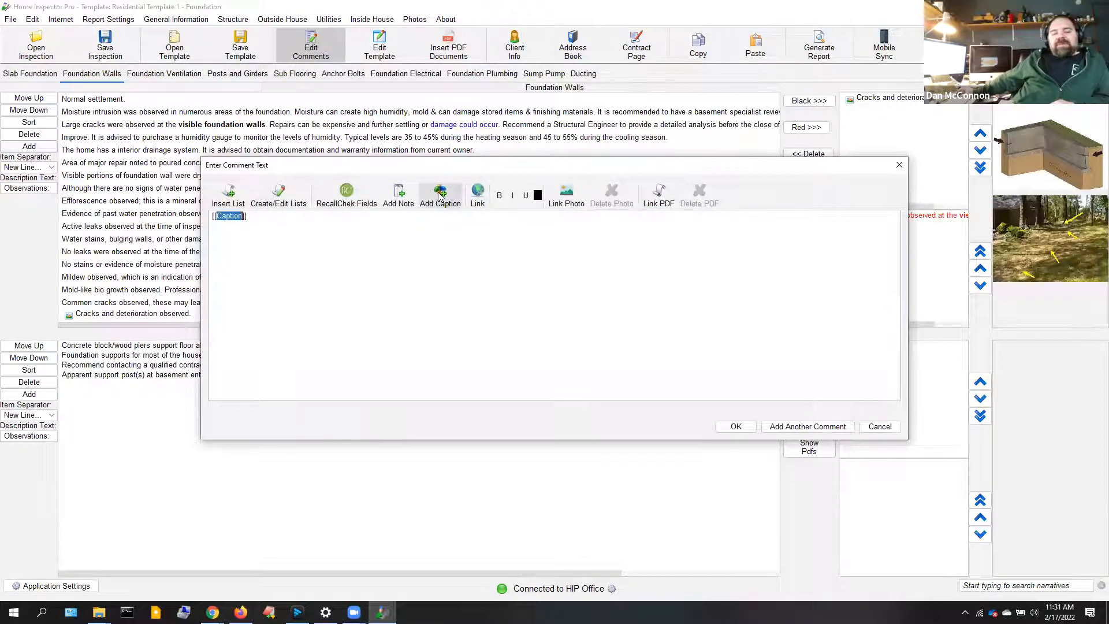
{"action": "left_click", "coordinate": [265, 217]}
{"action": "type", "text": "Cracks"}
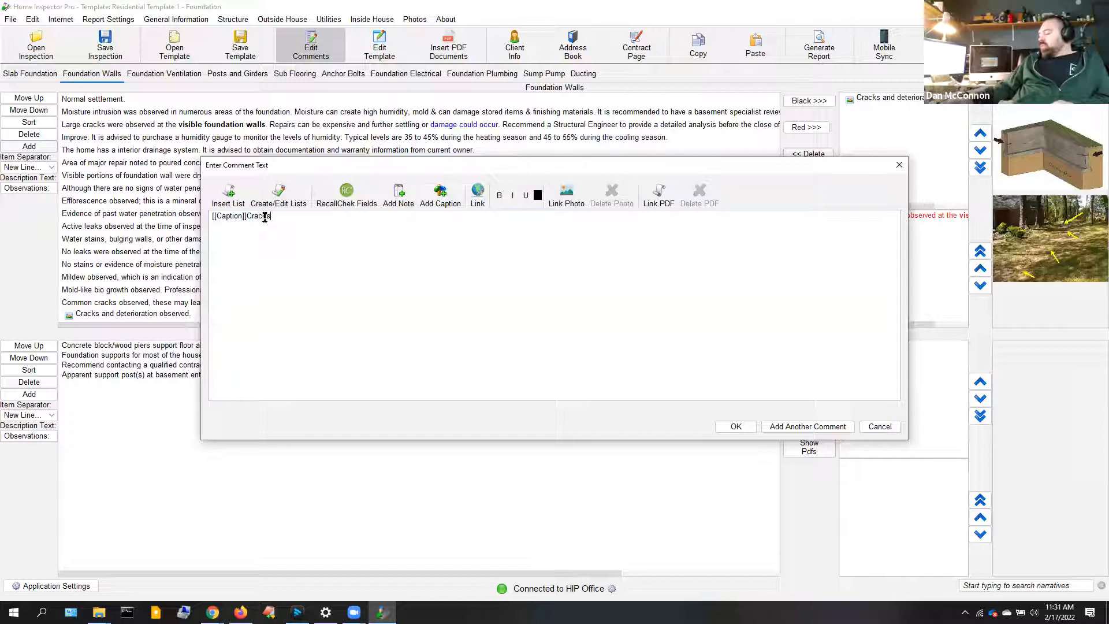
{"action": "type", "text": " in noted foundati"}
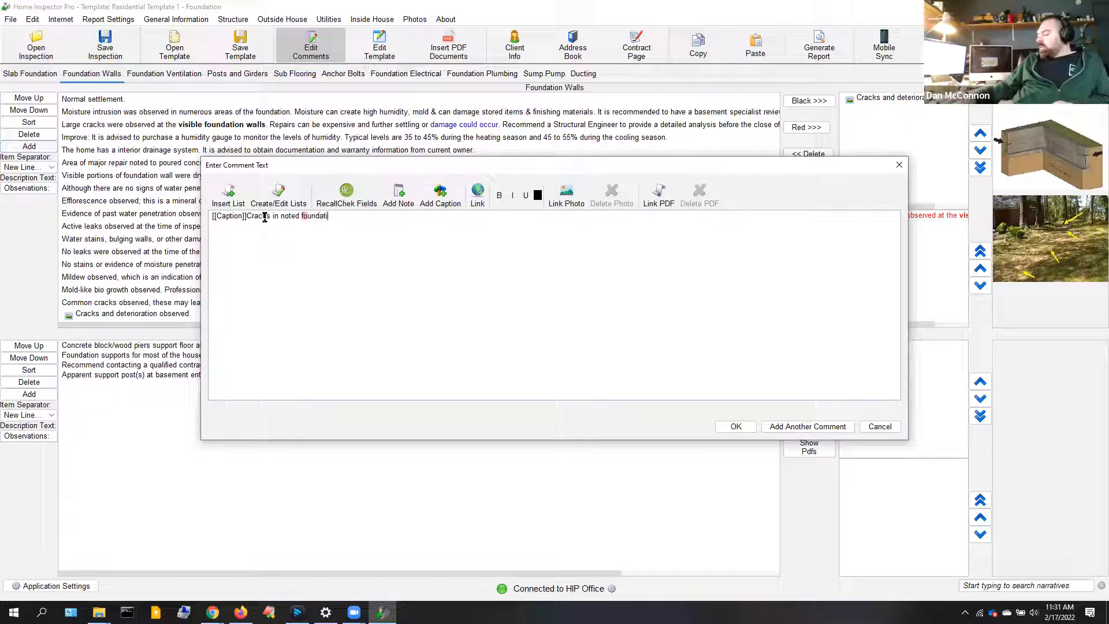
{"action": "type", "text": "on."}
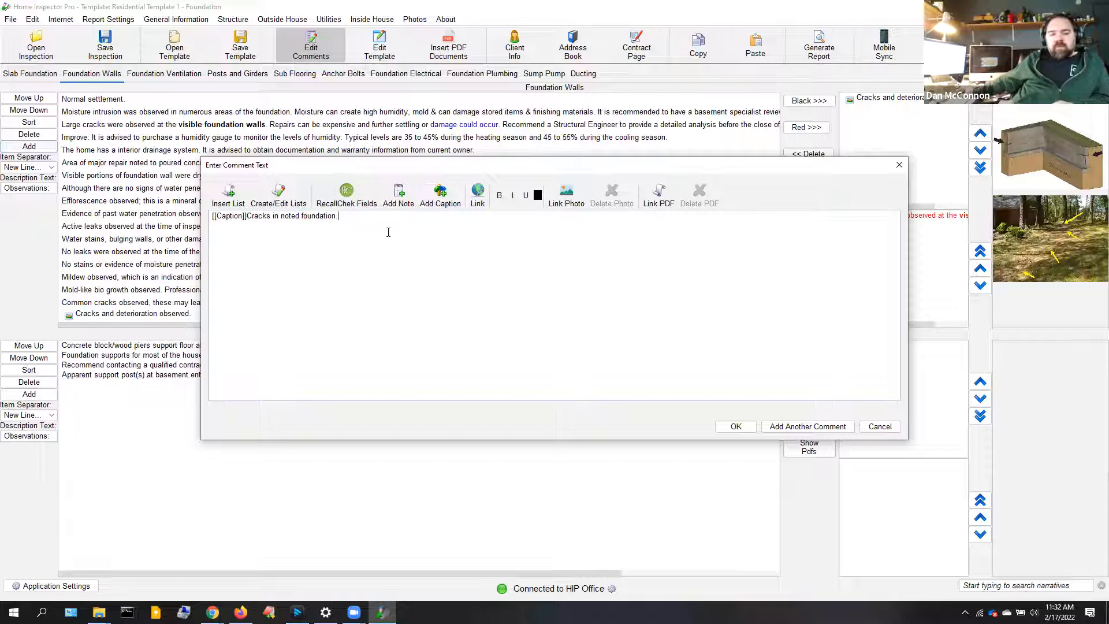
{"action": "left_click", "coordinate": [737, 426]}
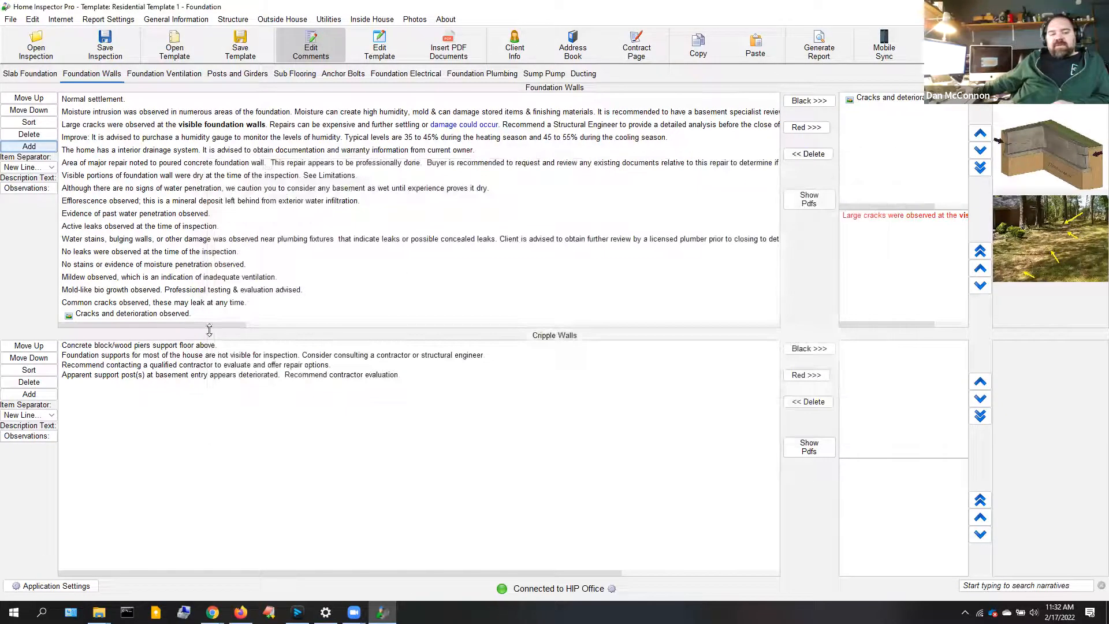
Locate the new caption comment in the Foundation Walls list and set the yard photo's caption to "Cracks in noted foundation.".
{"action": "left_click_drag", "start_coordinate": [176, 327], "coordinate": [512, 328]}
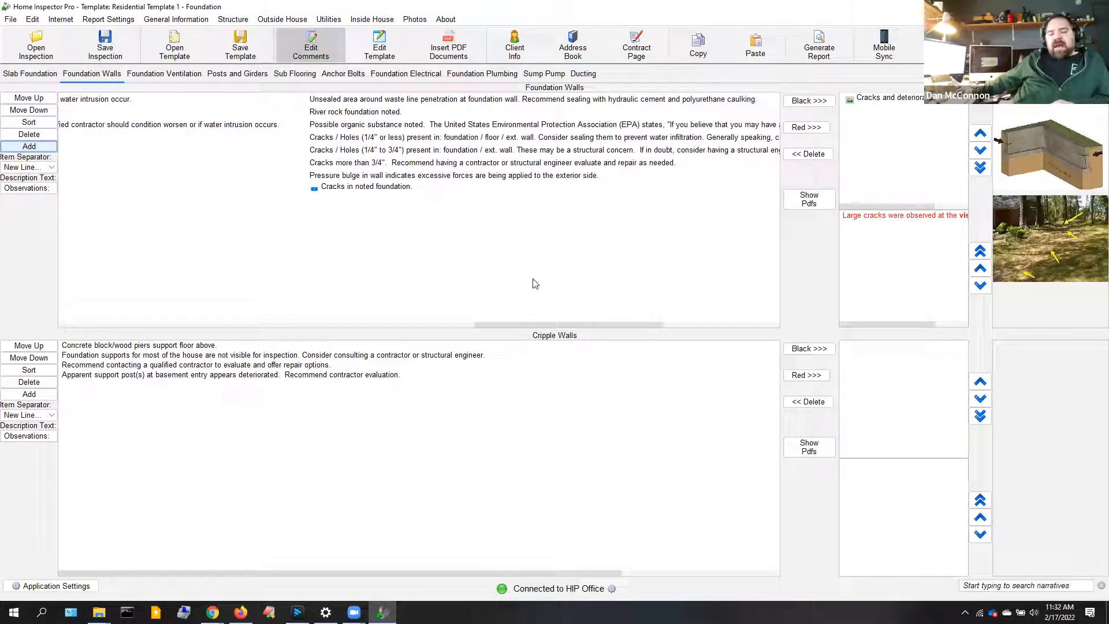
{"action": "left_click_drag", "start_coordinate": [499, 325], "coordinate": [67, 330]}
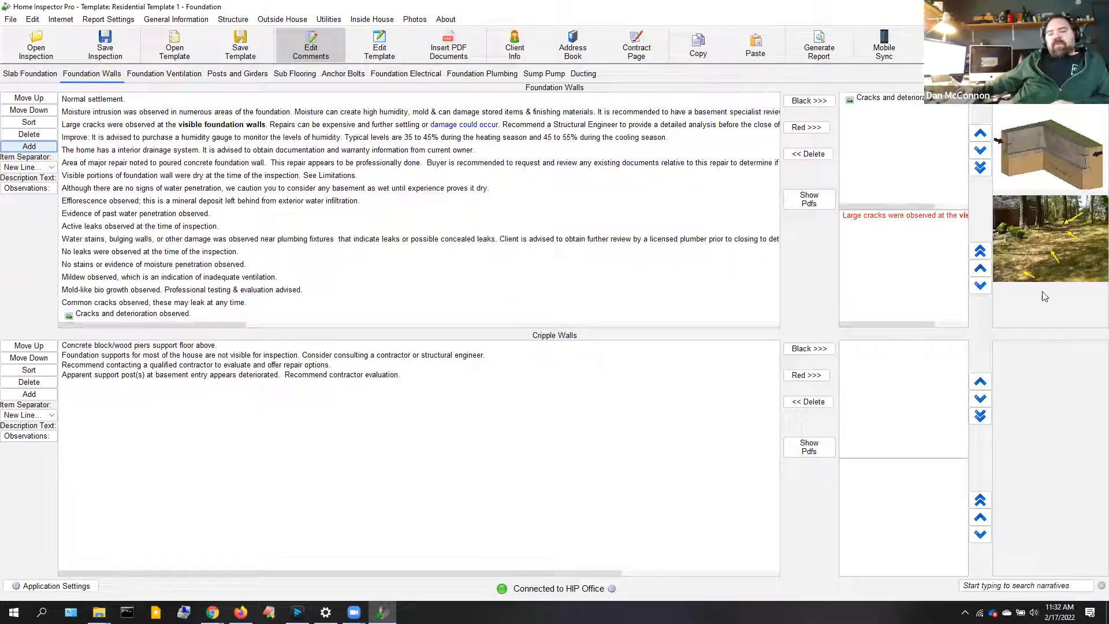
{"action": "double_click", "coordinate": [1060, 234]}
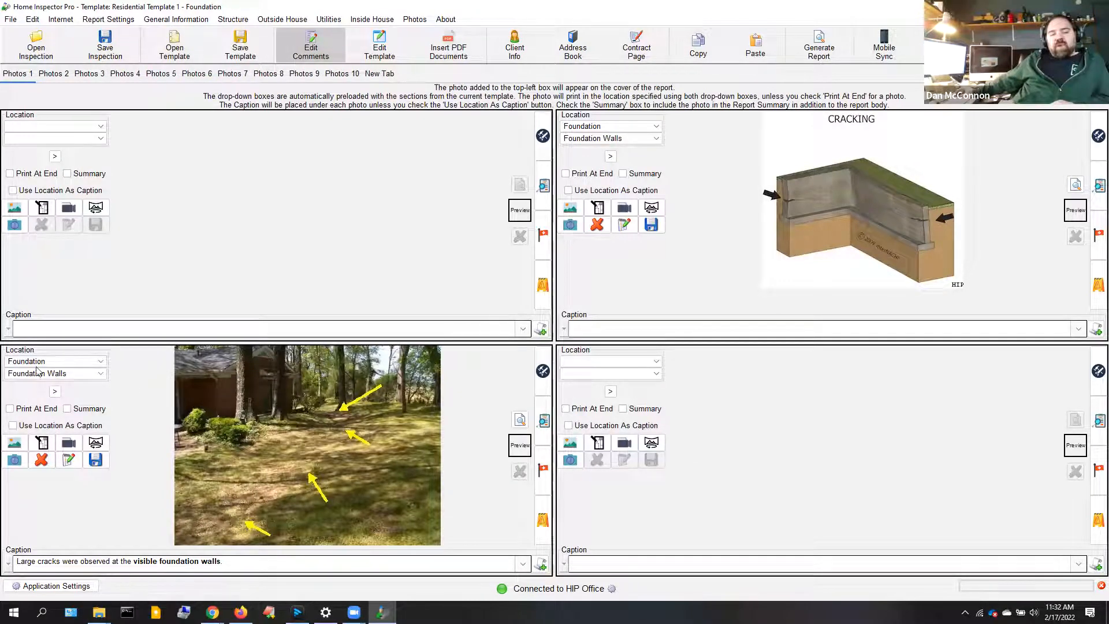
{"action": "left_click", "coordinate": [525, 564]}
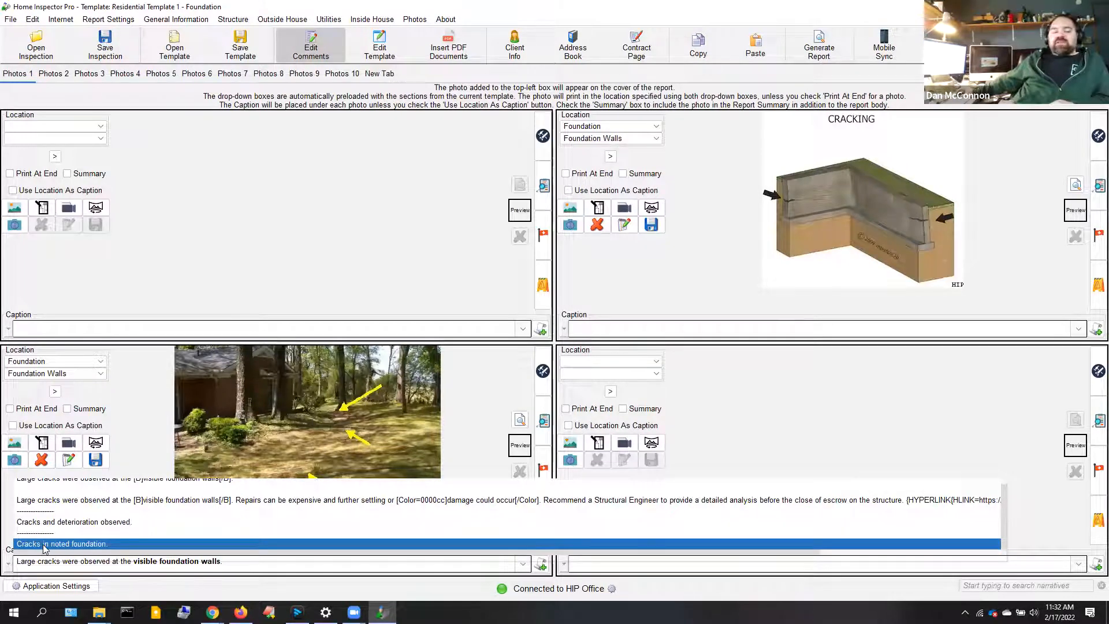
{"action": "left_click", "coordinate": [51, 544]}
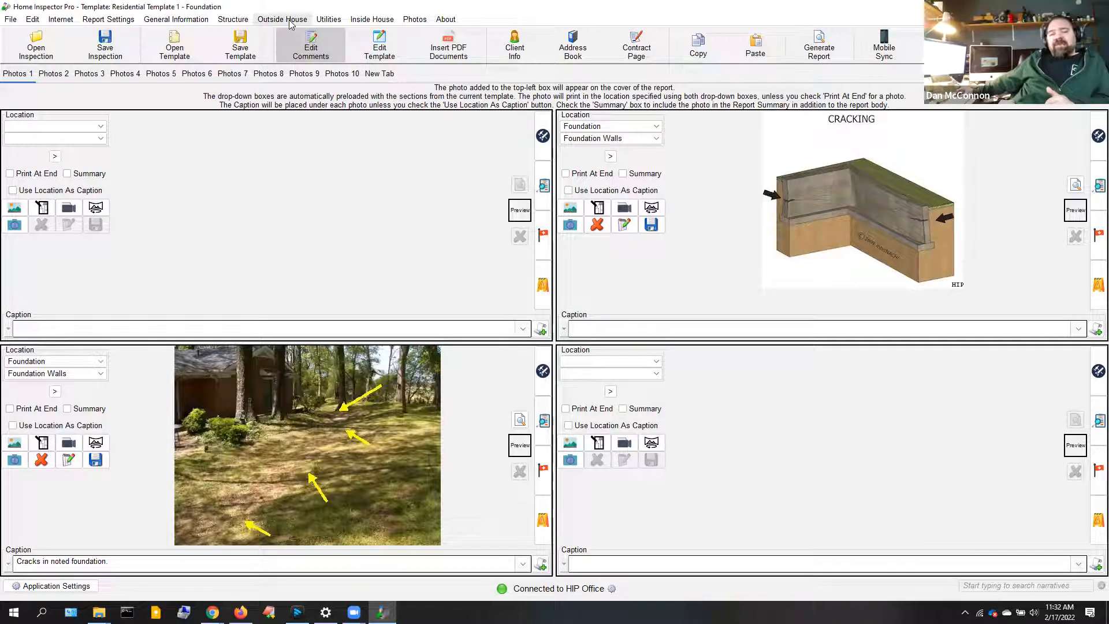
Go to the yard photo's Foundation Walls comments and view the text of the interior drainage system comment.
{"action": "left_click", "coordinate": [55, 392]}
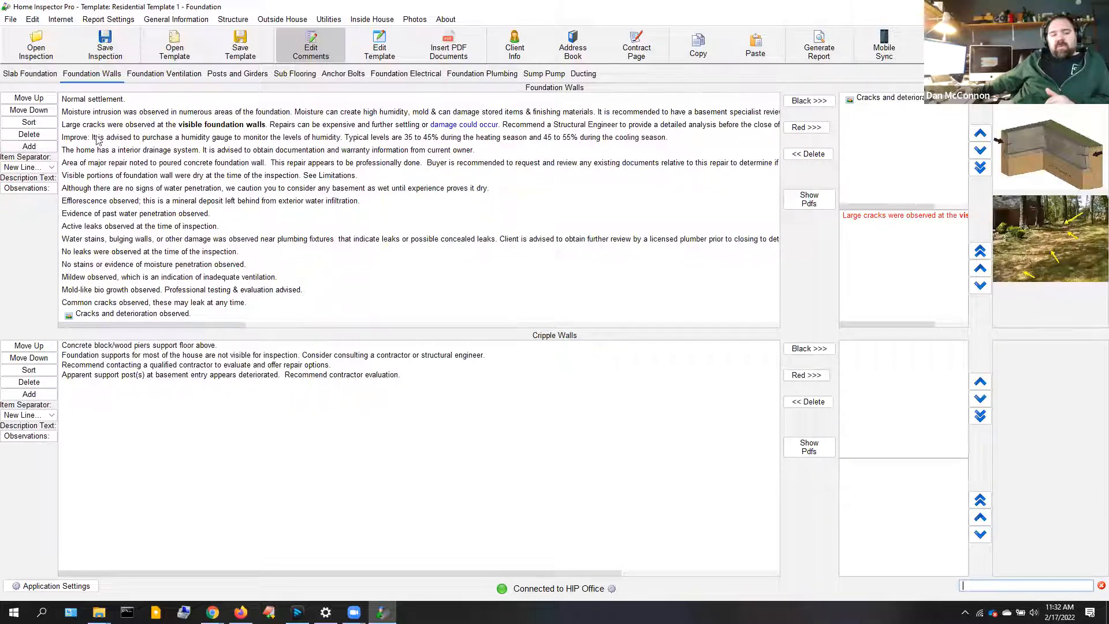
{"action": "left_click", "coordinate": [106, 151]}
{"action": "double_click", "coordinate": [106, 151]}
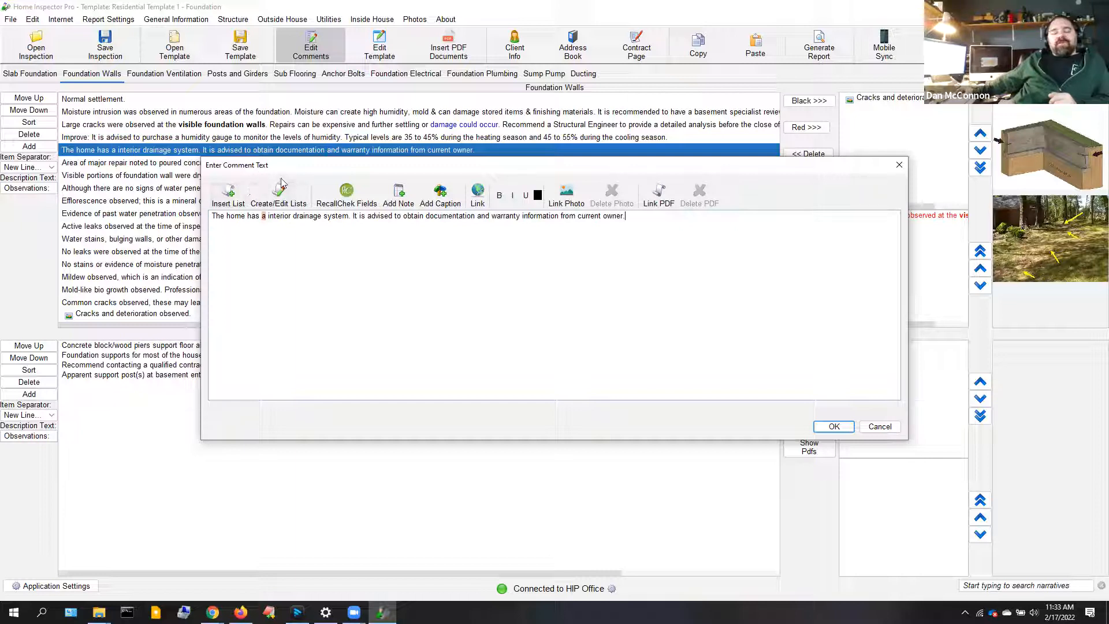
{"action": "left_click", "coordinate": [878, 428]}
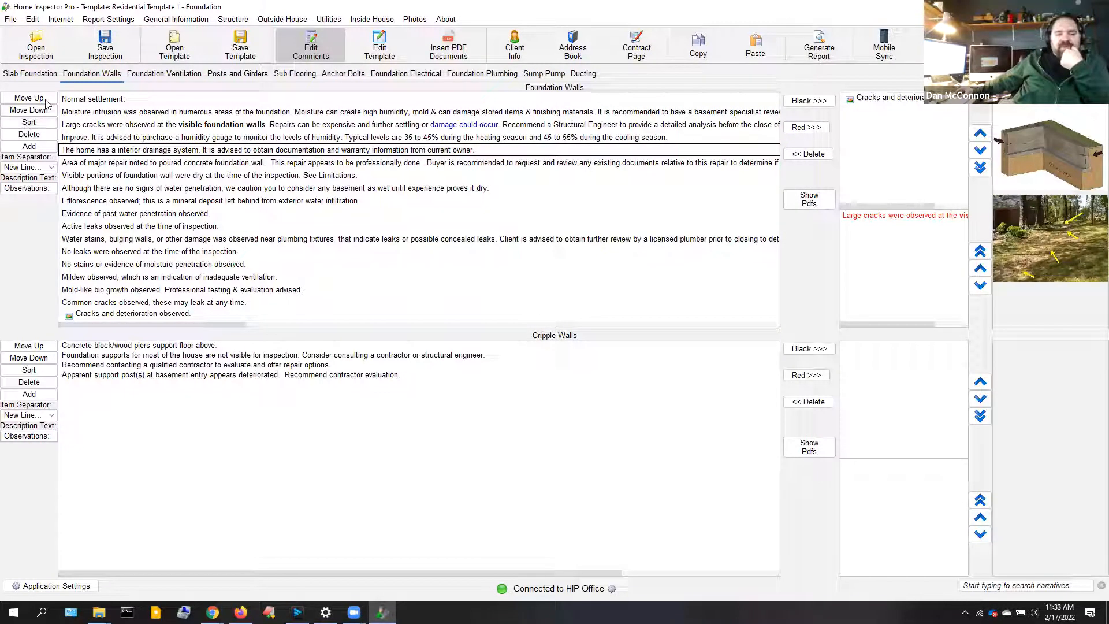
Change the "Normal settlement." comment to read "Normal settlement on east side of building.".
{"action": "double_click", "coordinate": [76, 100]}
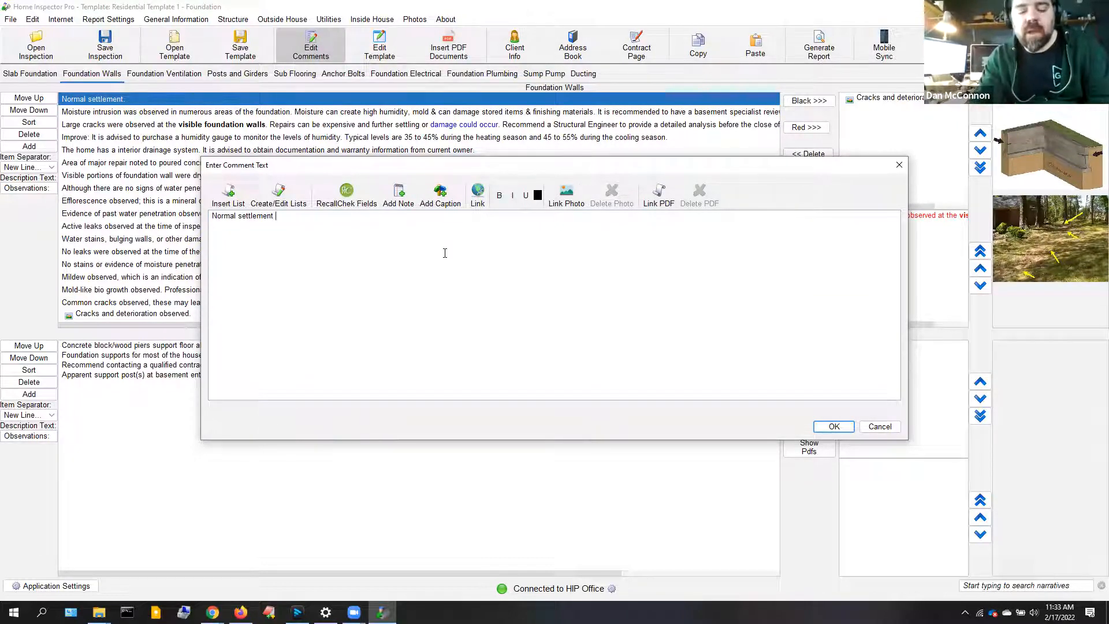
{"action": "type", "text": "e"}
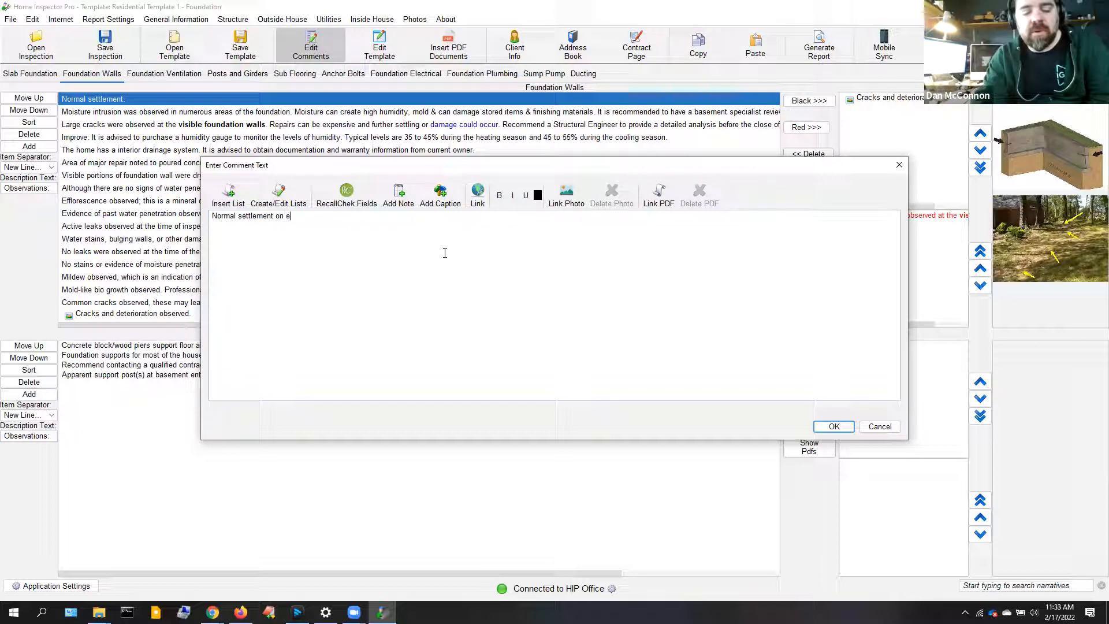
{"action": "type", "text": "ast side of building."}
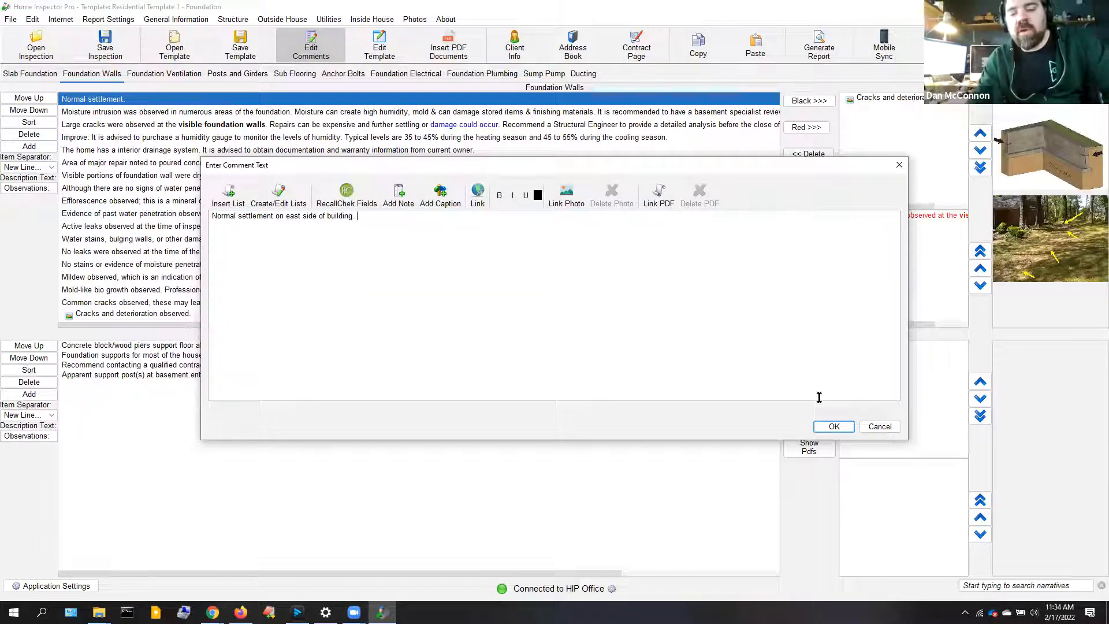
{"action": "left_click", "coordinate": [829, 428]}
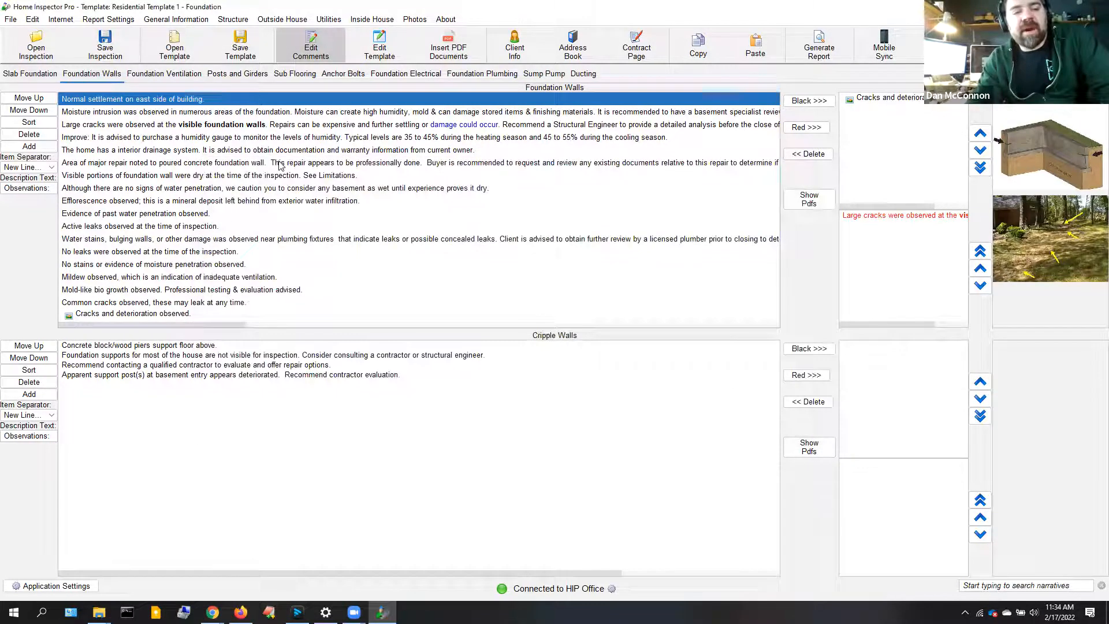
{"action": "left_click", "coordinate": [147, 101]}
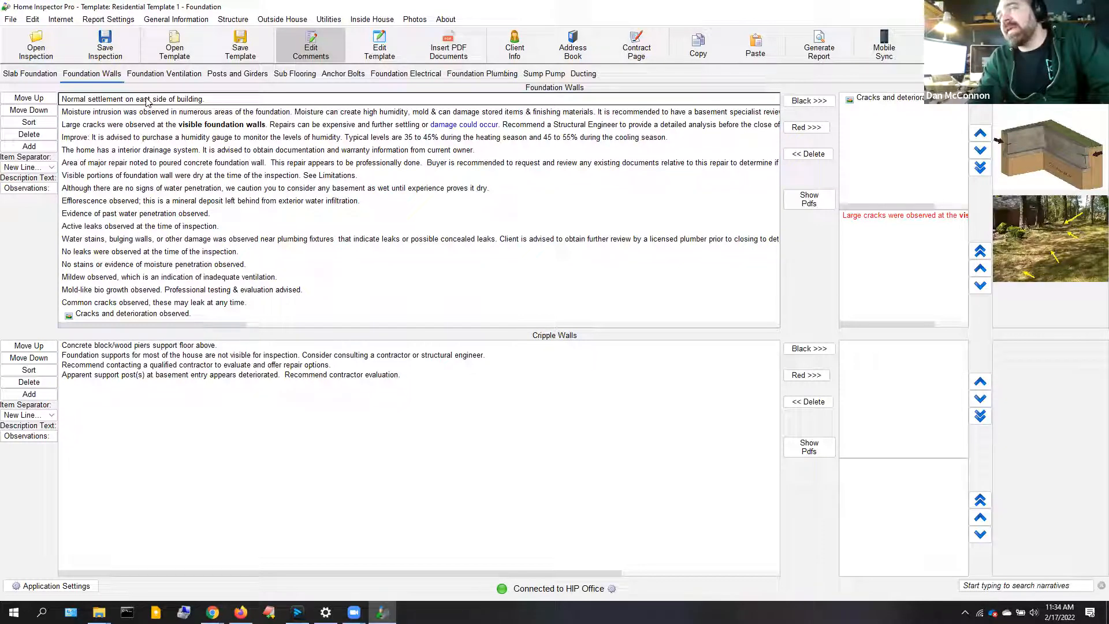
{"action": "key", "text": "Return"}
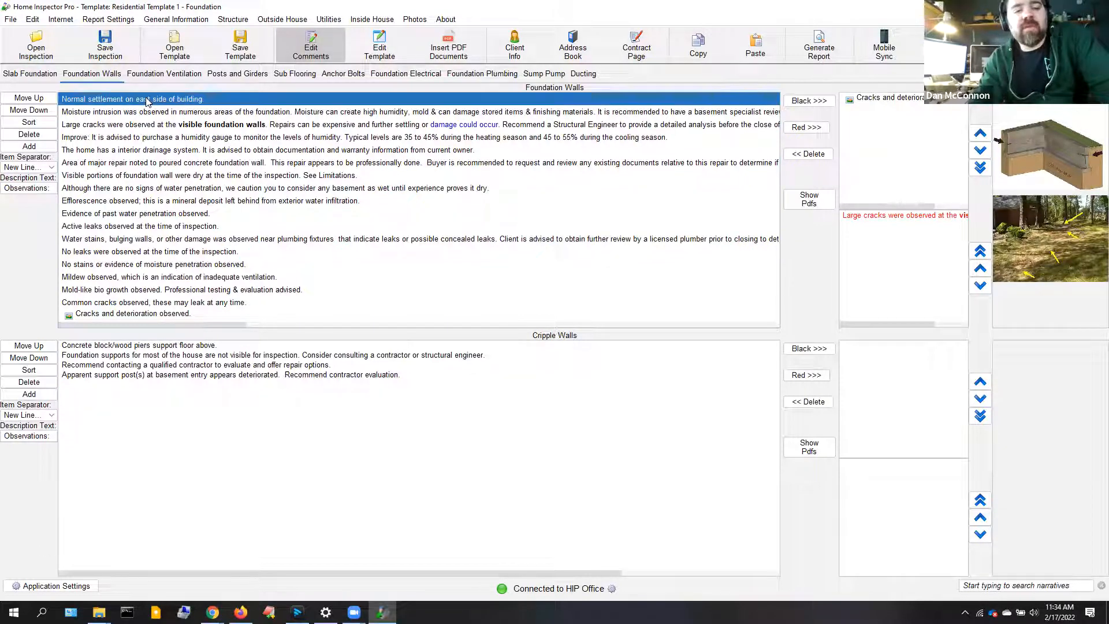
{"action": "double_click", "coordinate": [147, 99]}
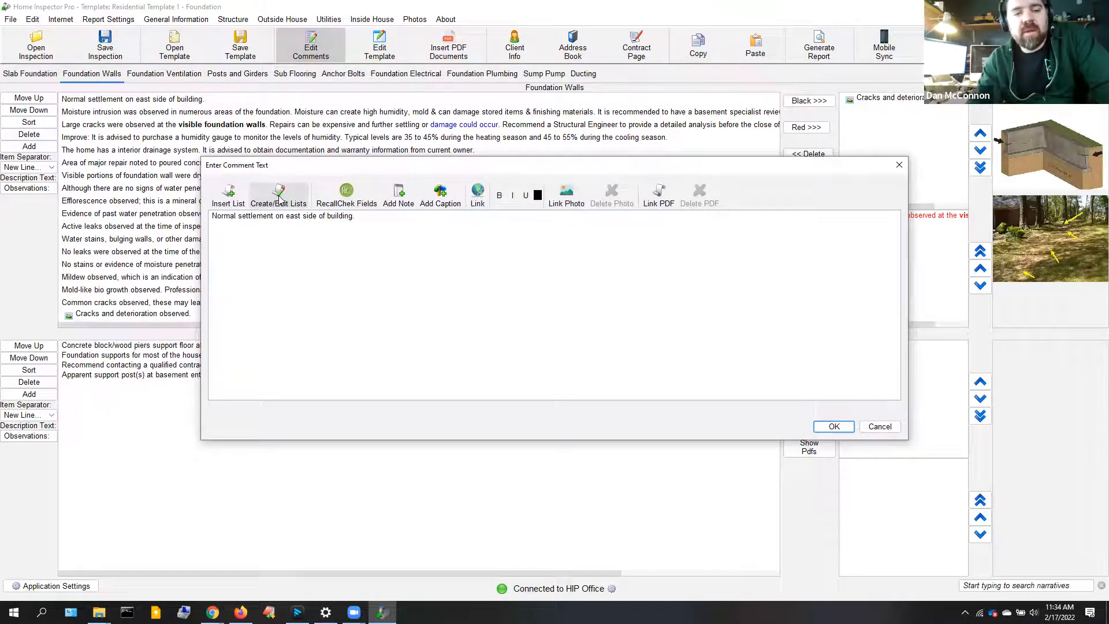
{"action": "left_click", "coordinate": [279, 197]}
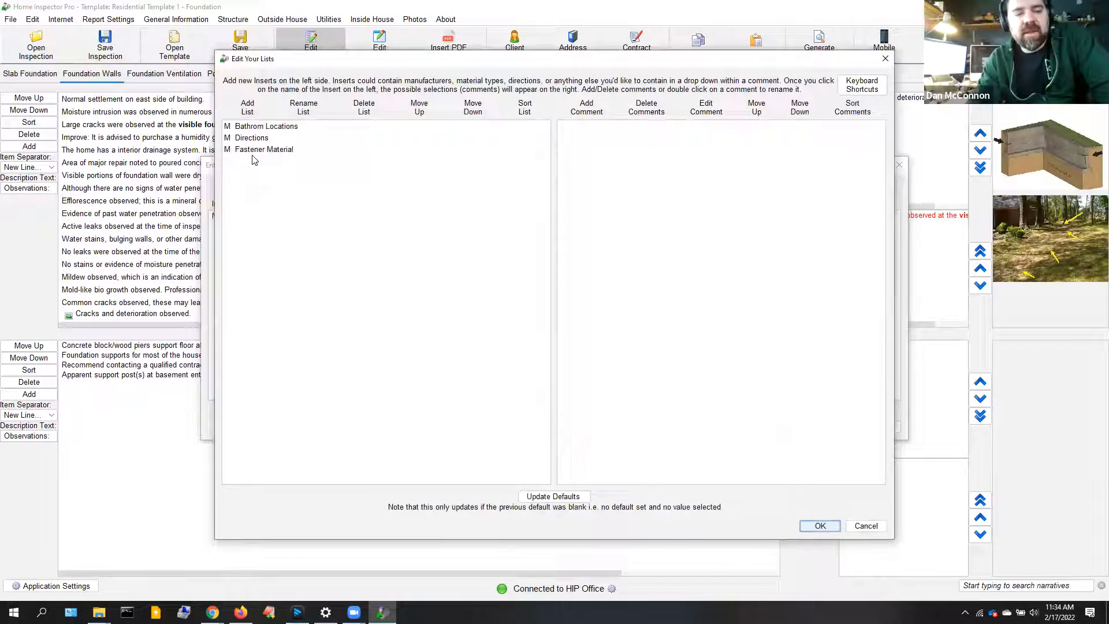
{"action": "left_click", "coordinate": [254, 112]}
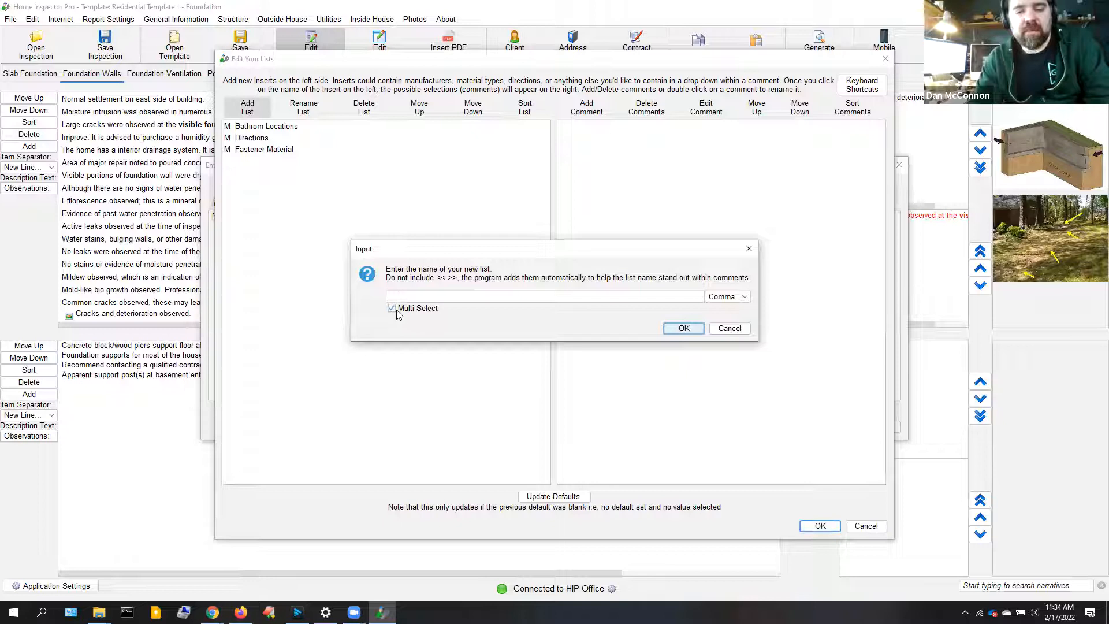
{"action": "left_click", "coordinate": [744, 332]}
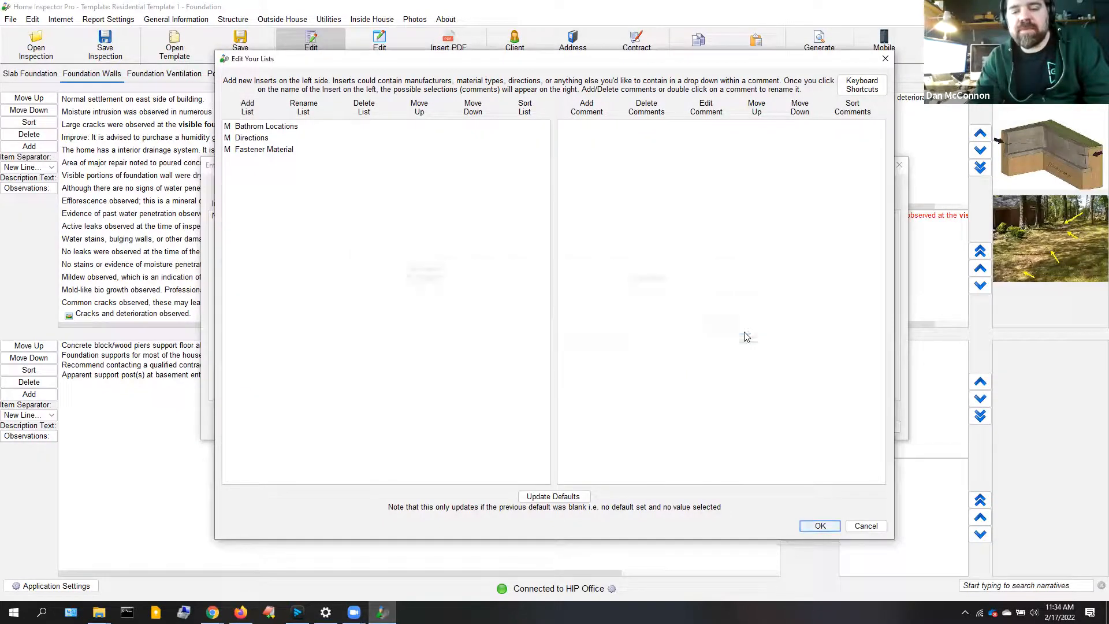
{"action": "left_click", "coordinate": [866, 526]}
{"action": "left_click", "coordinate": [879, 426]}
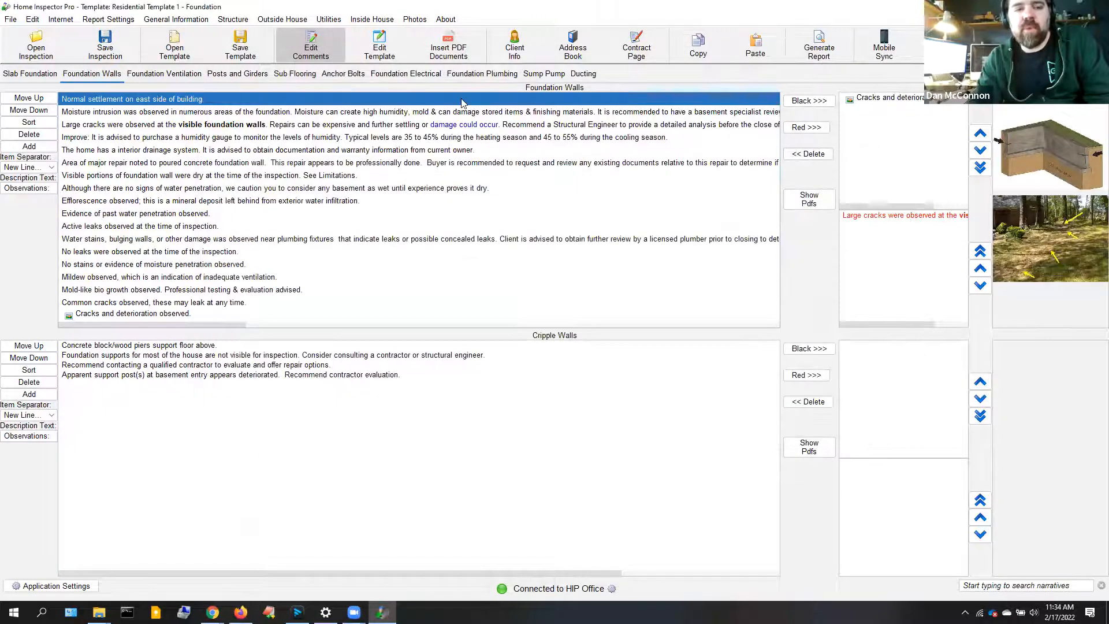
{"action": "left_click", "coordinate": [267, 100]}
Go to the Kitchen section's Dishwasher comments and start a new comment.
{"action": "left_click", "coordinate": [370, 22]}
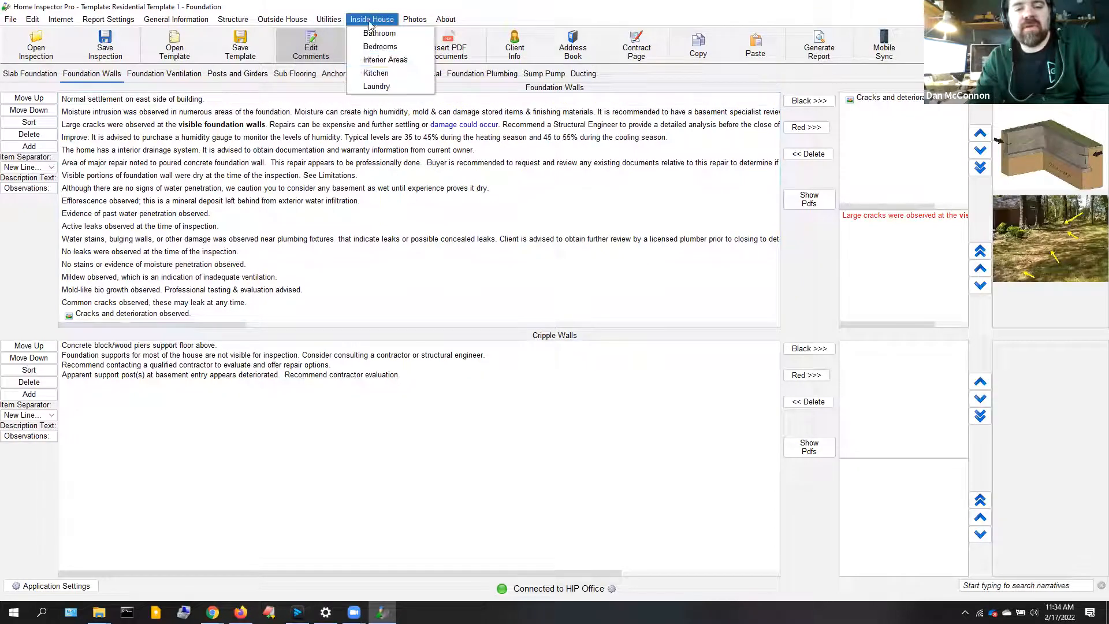
{"action": "left_click", "coordinate": [384, 71]}
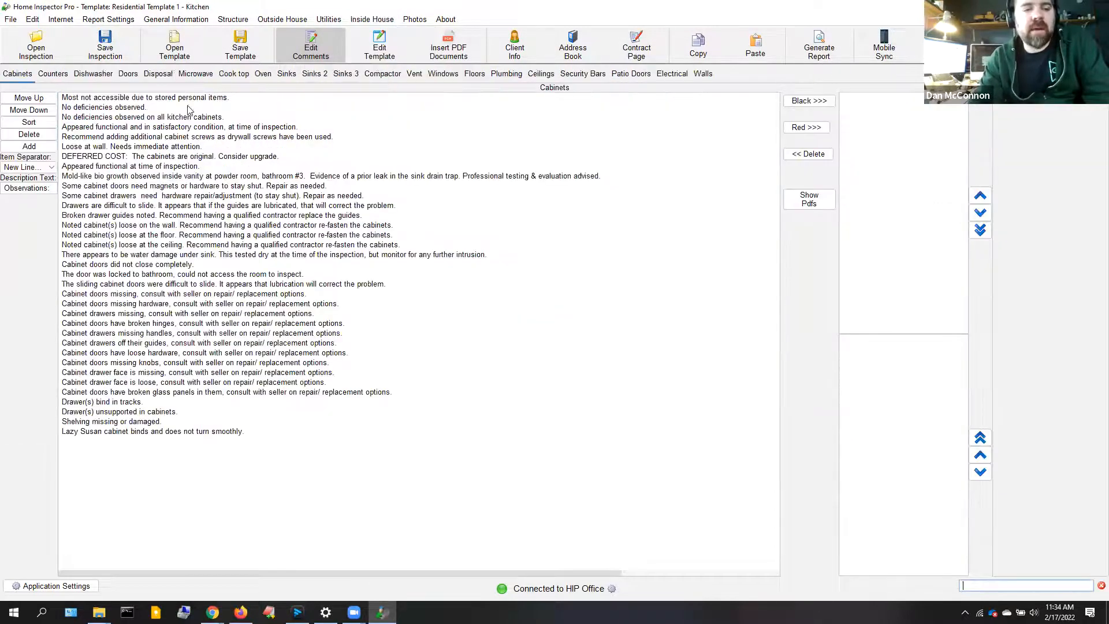
{"action": "left_click", "coordinate": [88, 76]}
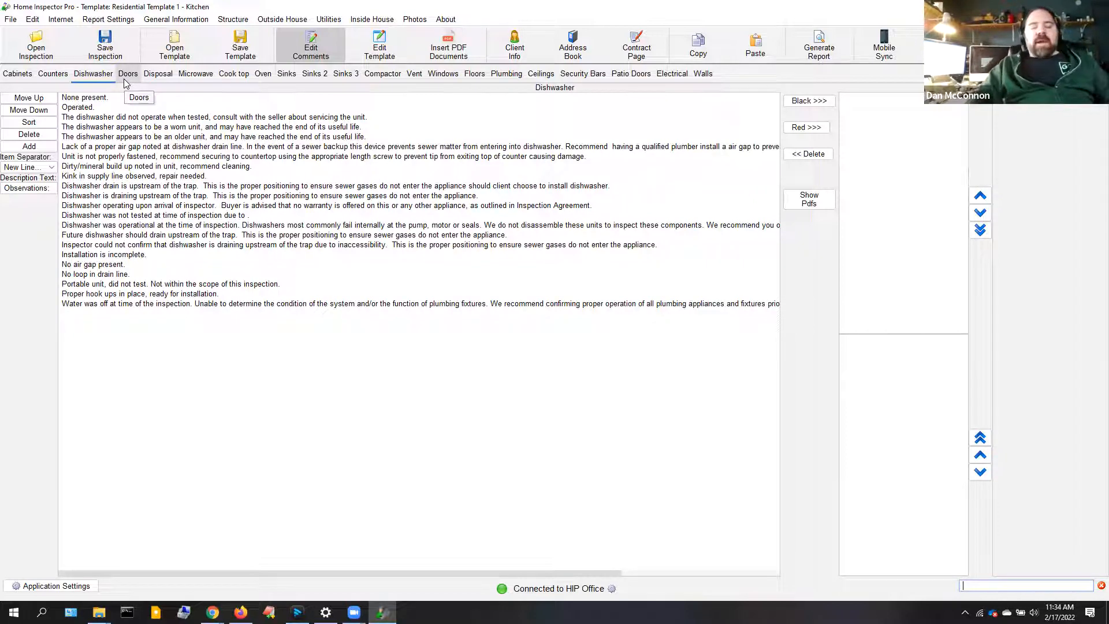
{"action": "left_click", "coordinate": [27, 148]}
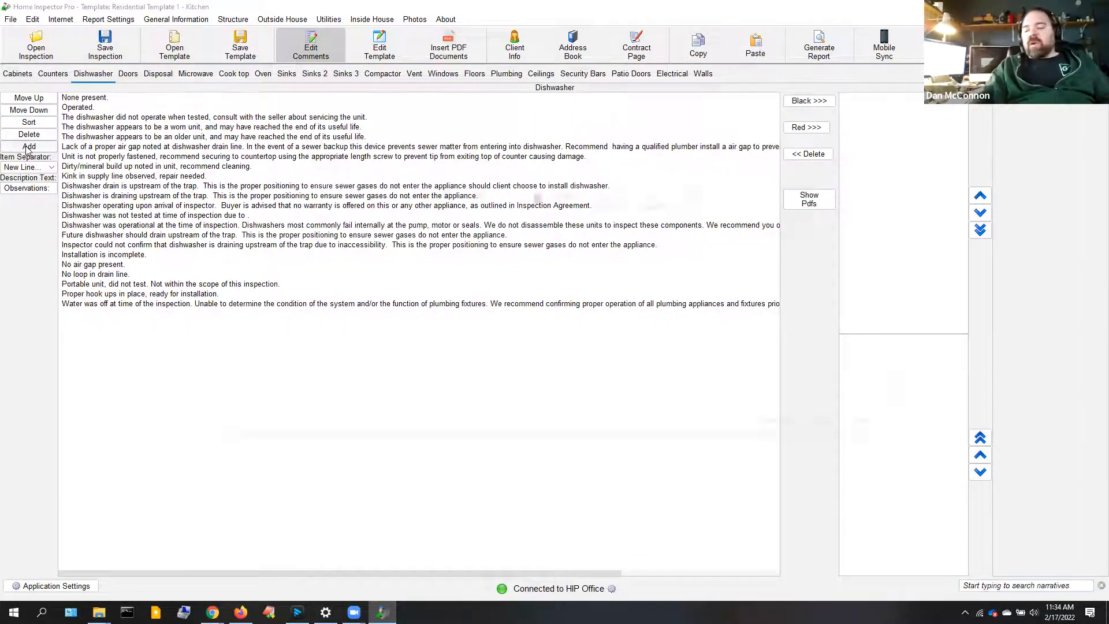
{"action": "type", "text": "Manufa"}
{"action": "type", "text": "ac"}
{"action": "type", "text": "turer: "}
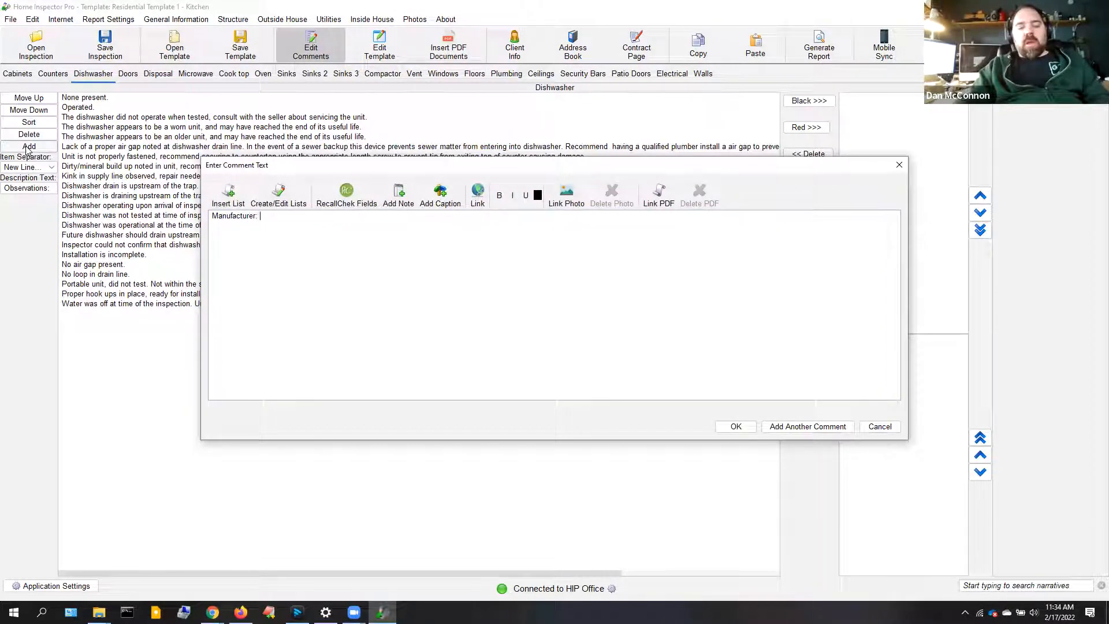
{"action": "type", "text": "Amana"}
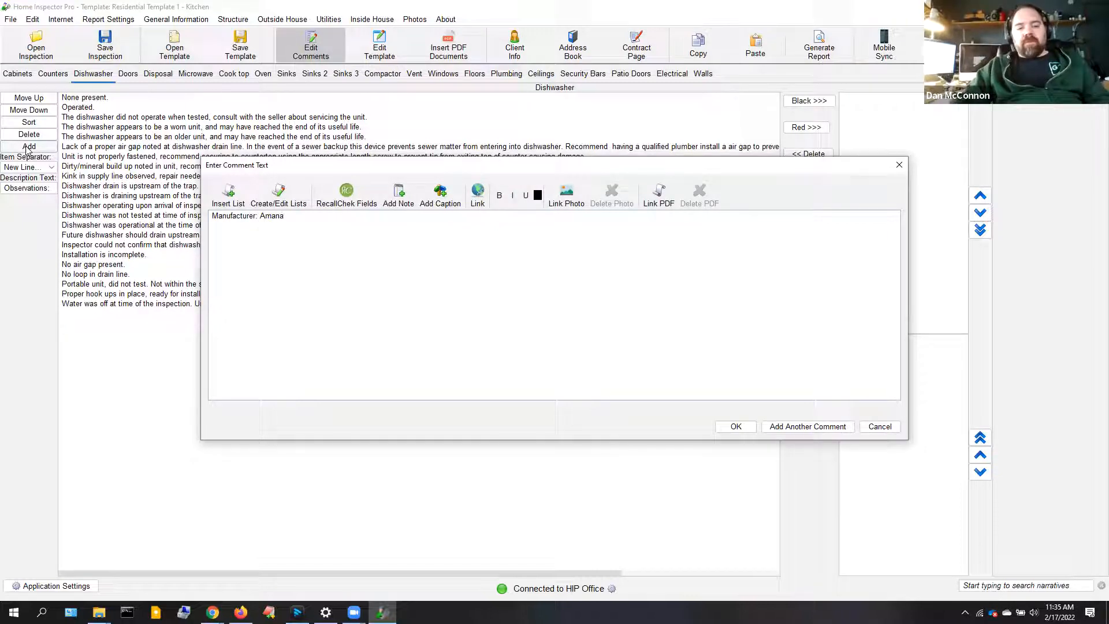
{"action": "key", "text": "ctrl+a"}
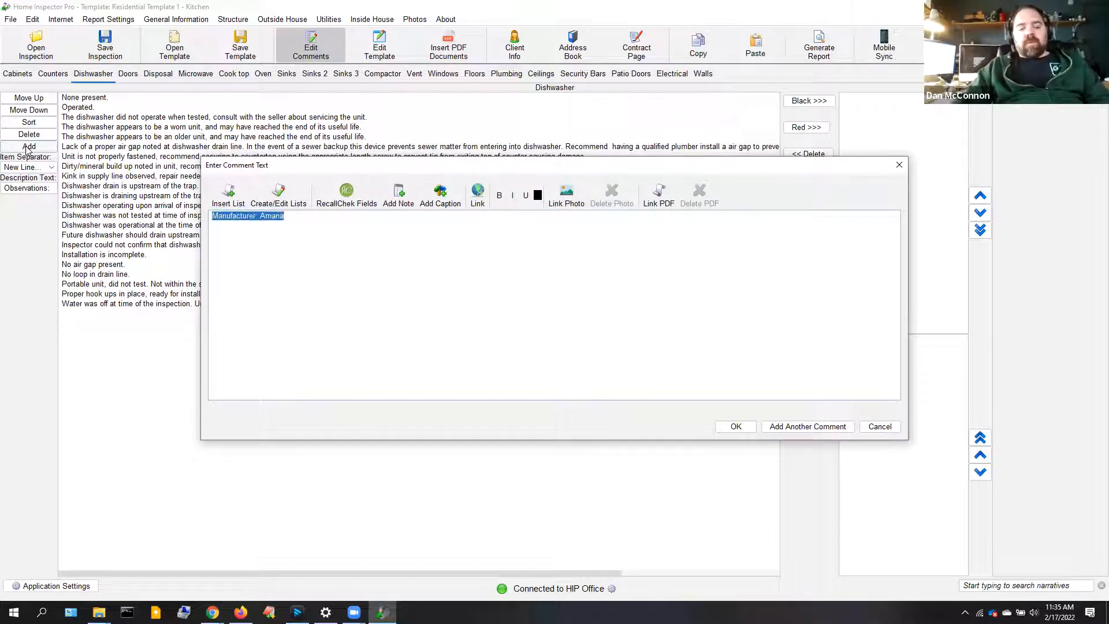
{"action": "type", "text": "0"}
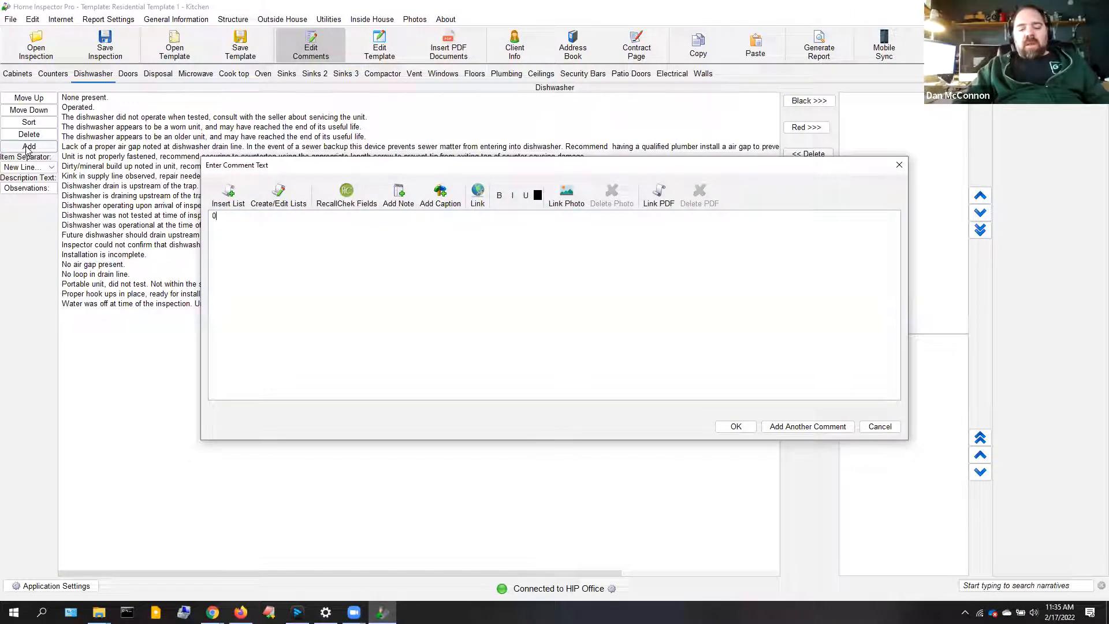
Enter and copy the prefix "Manufacurer: ", complete it with "Amana", and save it as a Dishwasher comment, continuing with another new comment.
{"action": "type", "text": "anufac"}
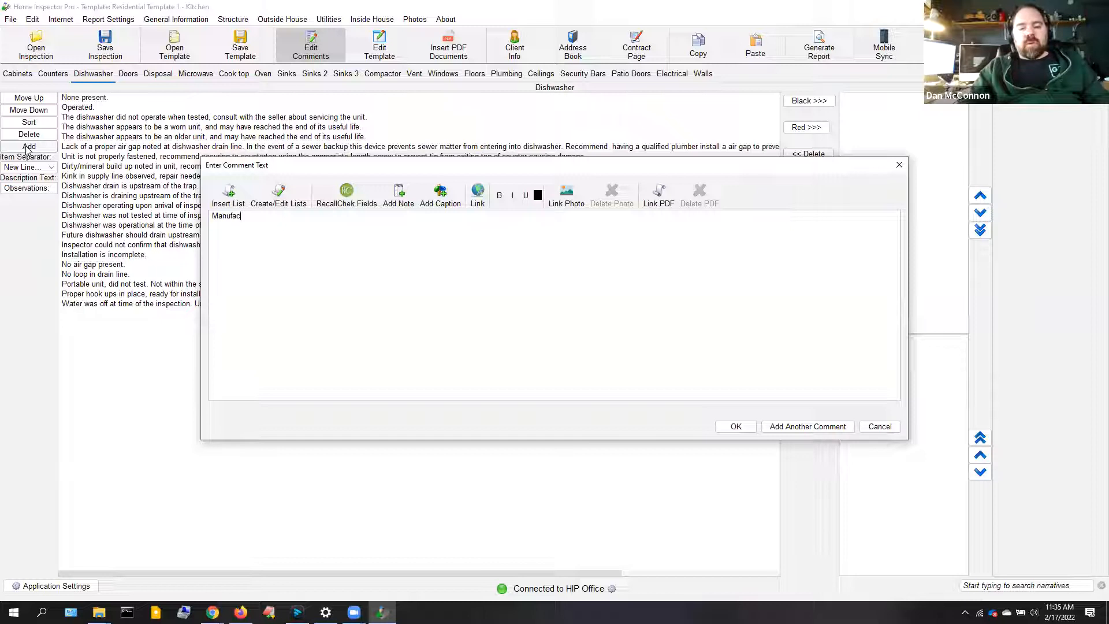
{"action": "type", "text": "trer:"}
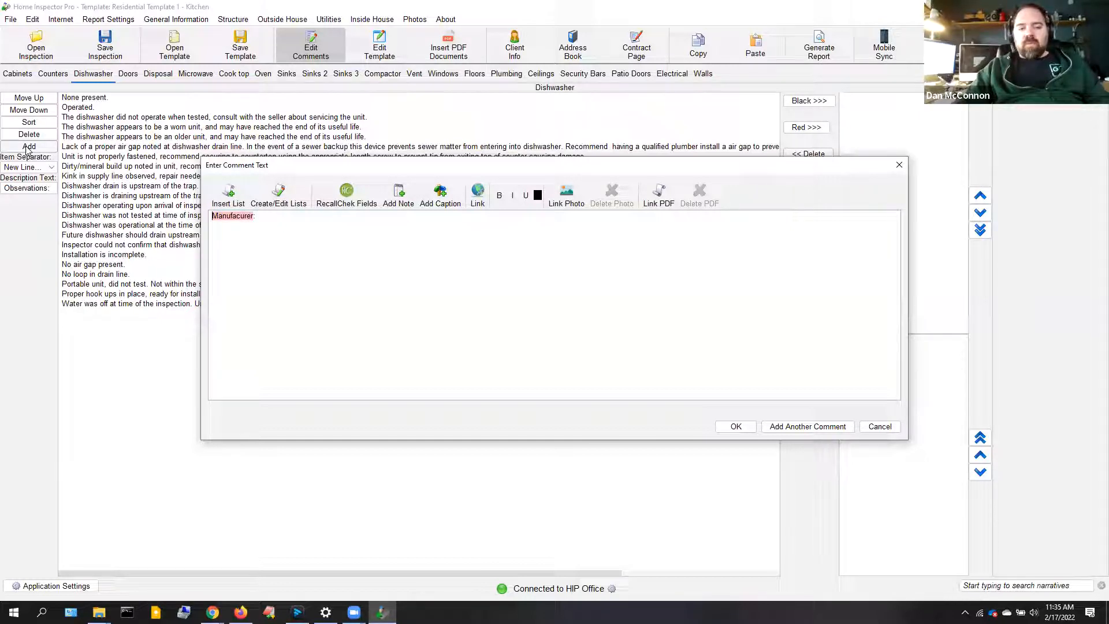
{"action": "key", "text": "ctrl+a"}
{"action": "key", "text": "ctrl+c"}
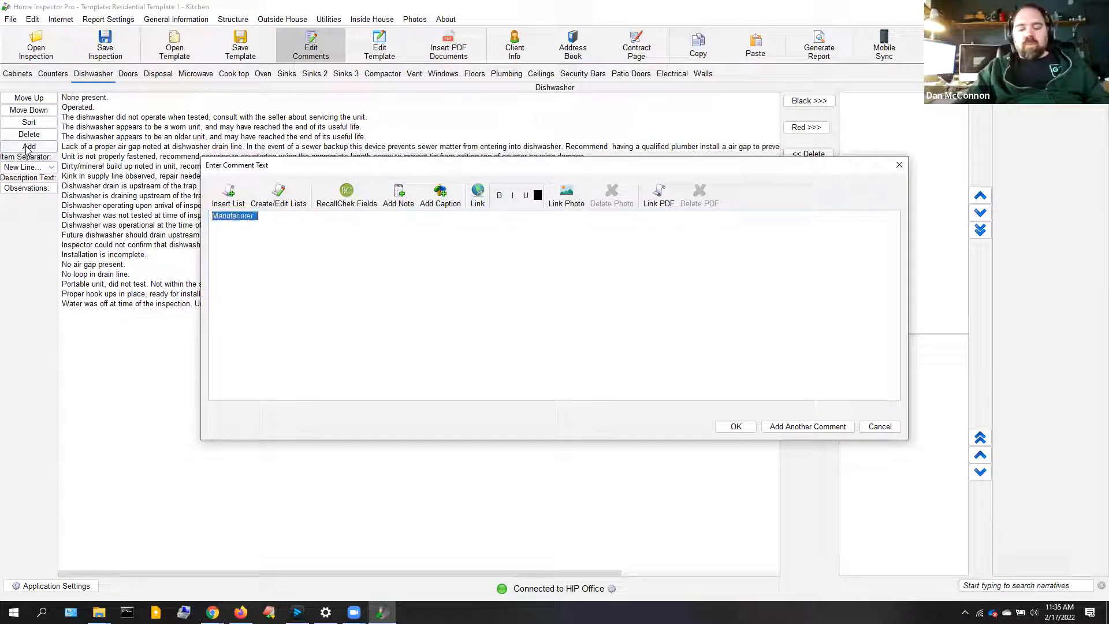
{"action": "left_click", "coordinate": [341, 229]}
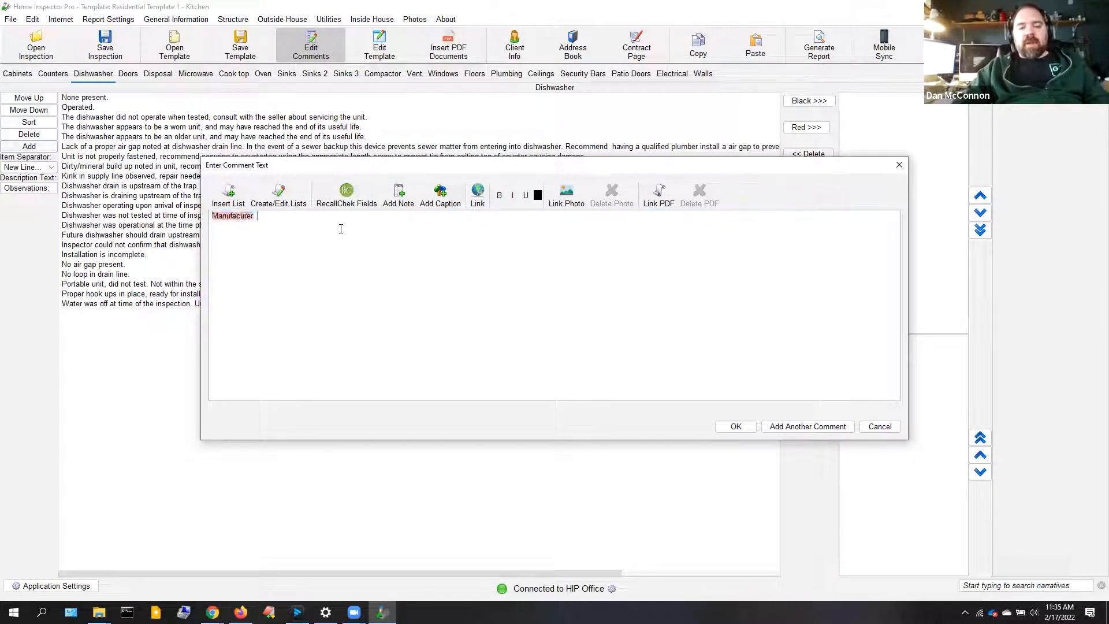
{"action": "type", "text": "Amana"}
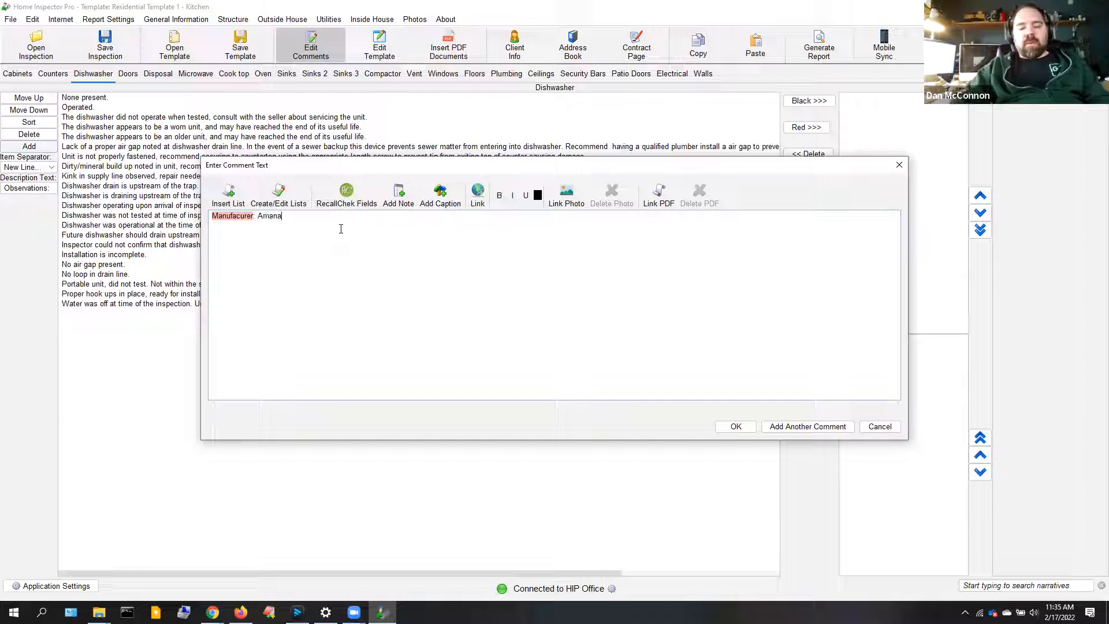
{"action": "left_click", "coordinate": [791, 428]}
Reuse the copied prefix to add two more Dishwasher comments, "Manufacurer: GE" and "Manufacurer: Whirlpool".
{"action": "key", "text": "ctrl+v"}
{"action": "type", "text": "GE"}
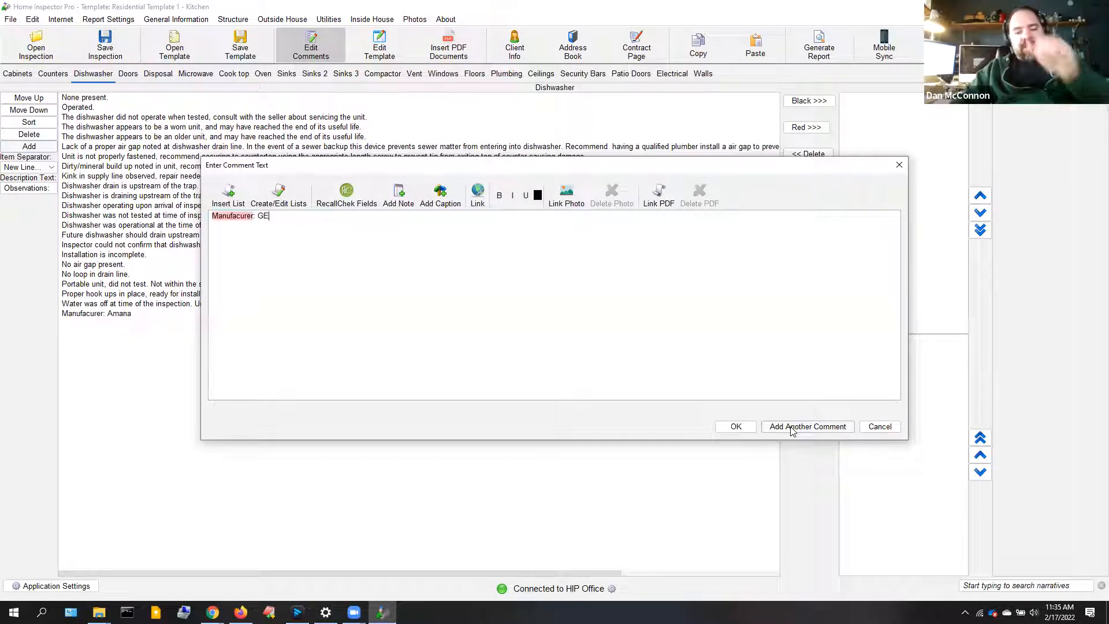
{"action": "left_click", "coordinate": [791, 429]}
{"action": "type", "text": "W"}
{"action": "key", "text": "BackSpace"}
{"action": "key", "text": "ctrl+v"}
{"action": "type", "text": "Whirl"}
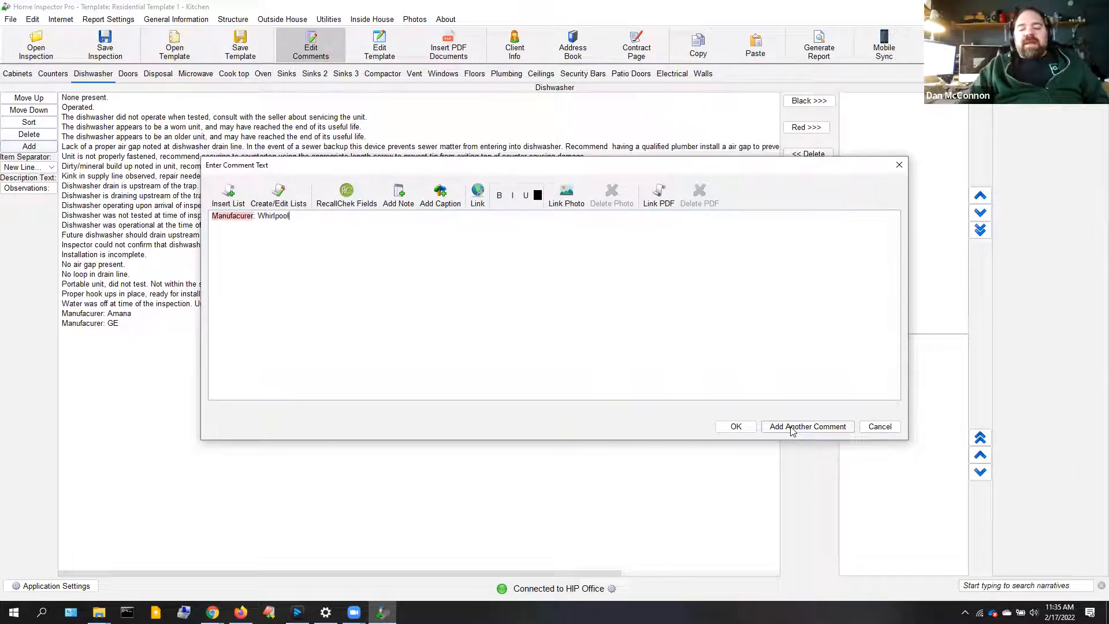
{"action": "left_click", "coordinate": [736, 427]}
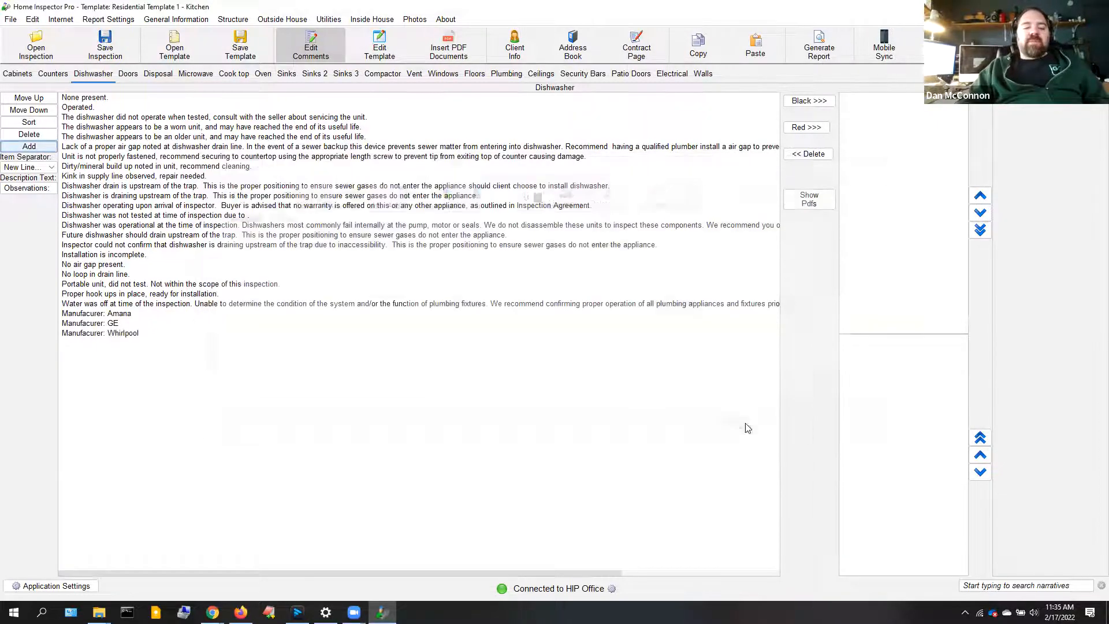
Delete the GE and Whirlpool manufacturer comments from the Dishwasher list.
{"action": "left_click", "coordinate": [104, 325]}
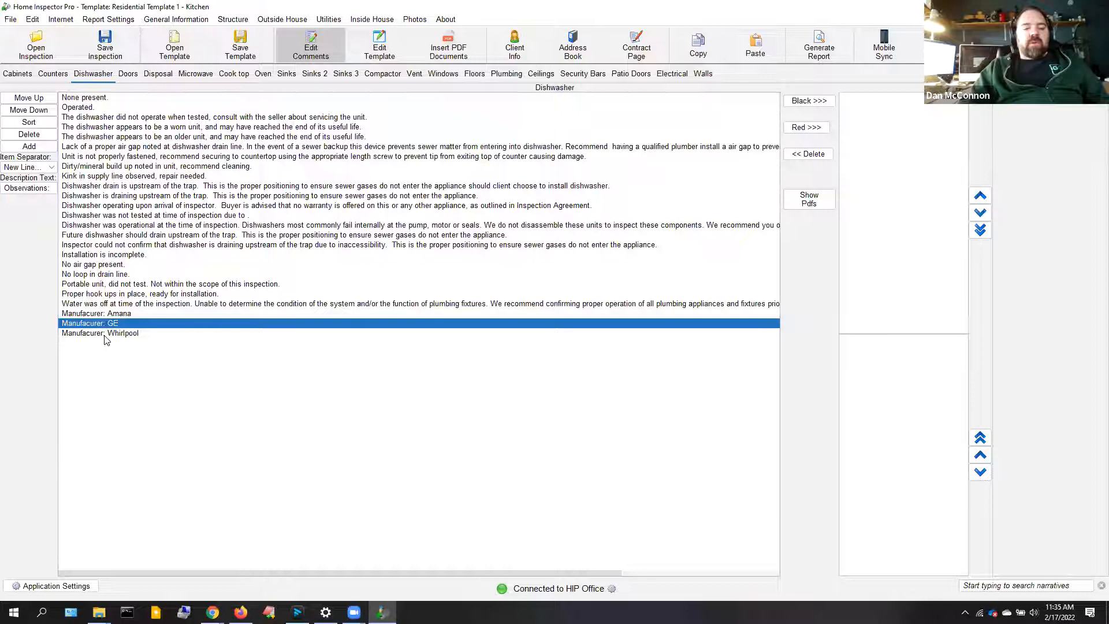
{"action": "left_click", "coordinate": [105, 334], "text": "shift"}
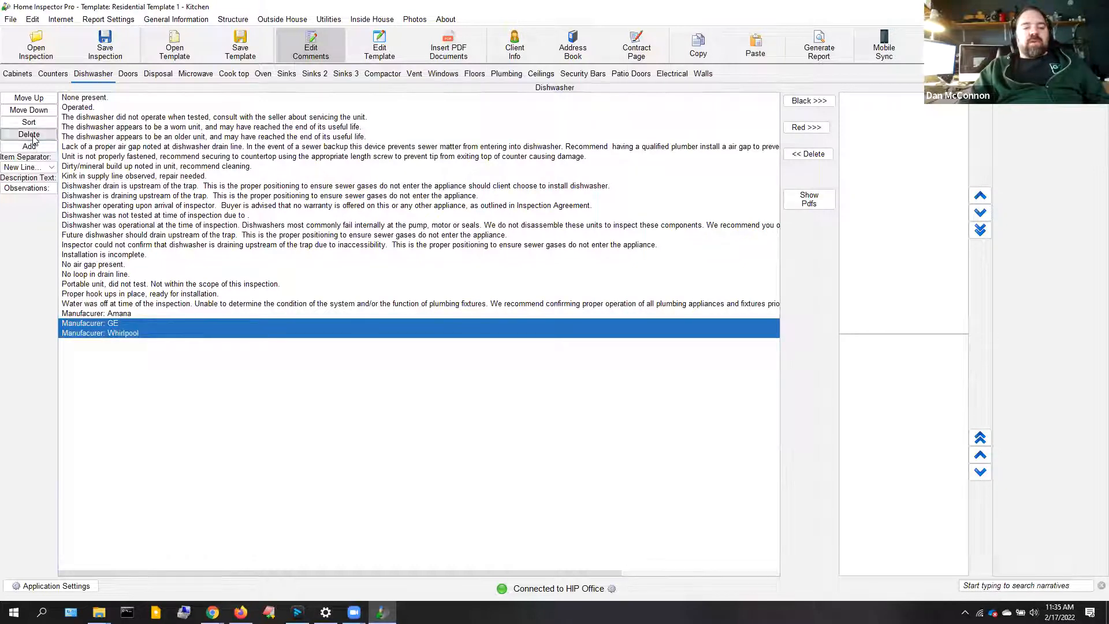
{"action": "left_click", "coordinate": [28, 135]}
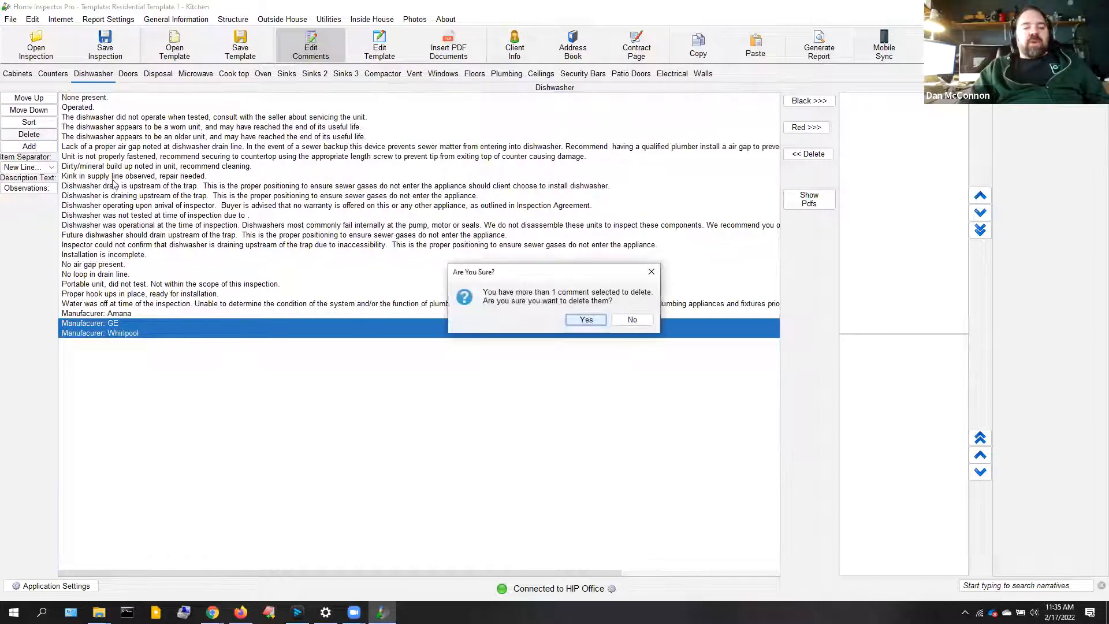
{"action": "left_click", "coordinate": [595, 325]}
In the Amana comment, correct the first word's spelling to "Manufacturer" and remove the brand name.
{"action": "left_click", "coordinate": [104, 314]}
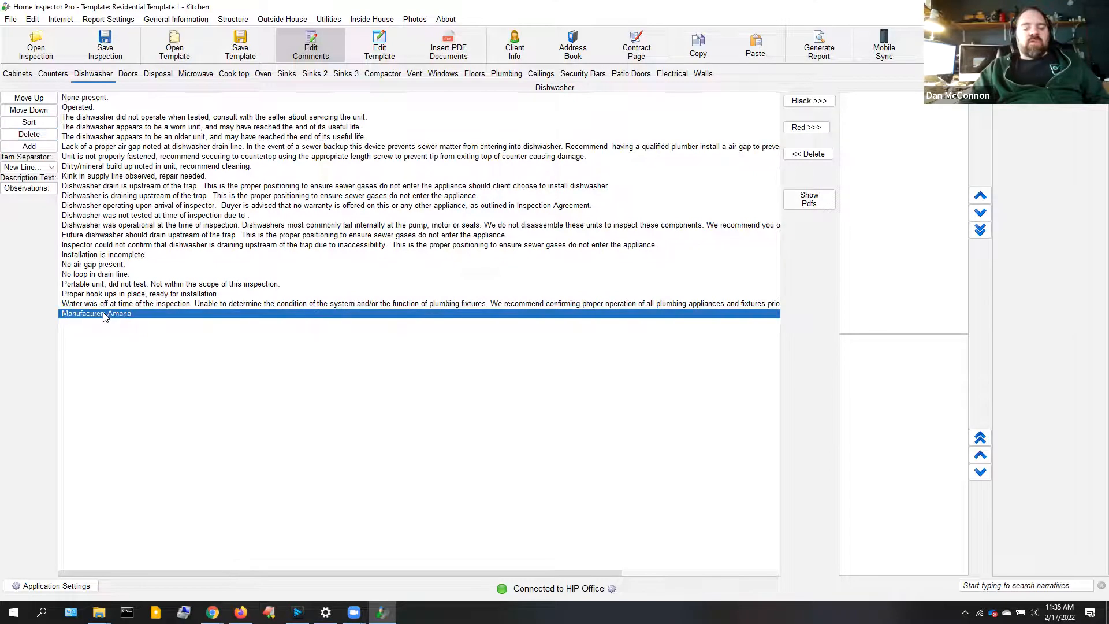
{"action": "double_click", "coordinate": [104, 315]}
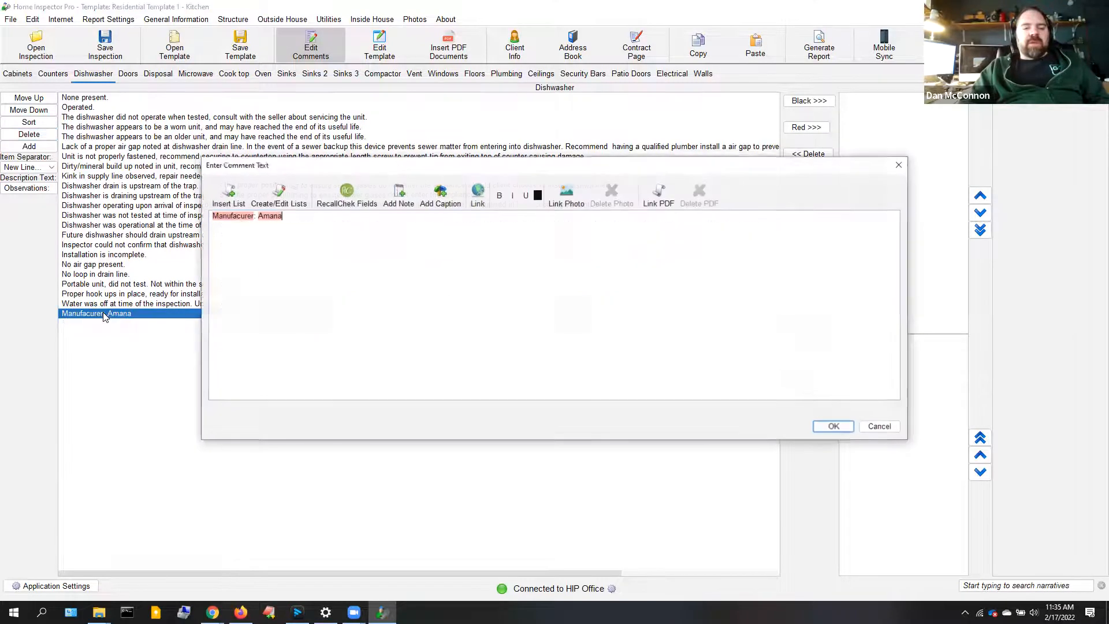
{"action": "left_click", "coordinate": [240, 217]}
{"action": "type", "text": "t"}
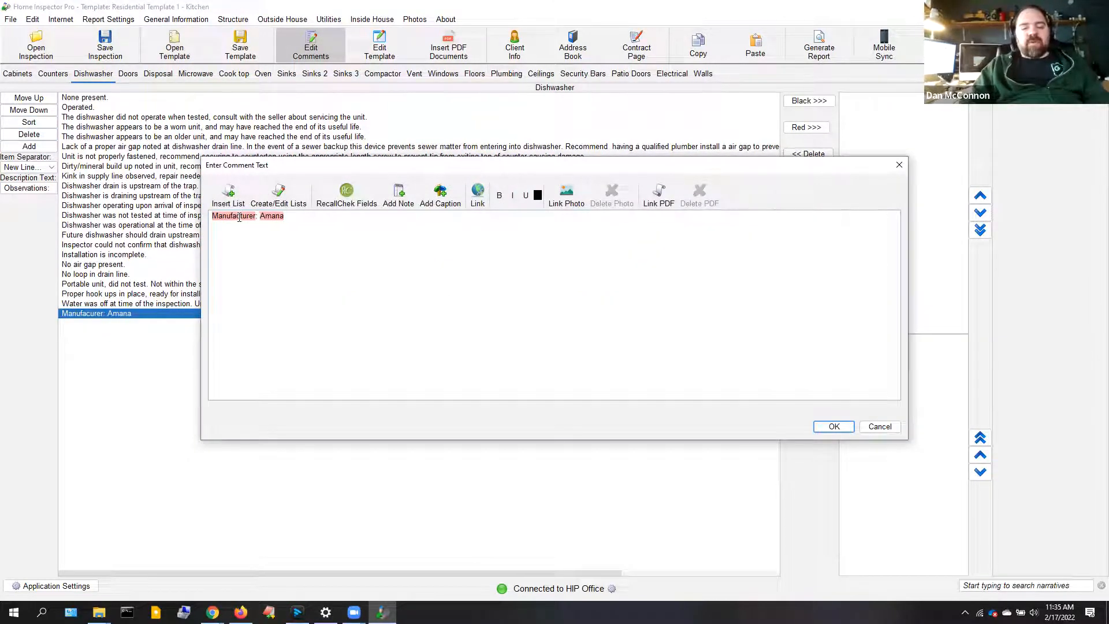
{"action": "double_click", "coordinate": [273, 217]}
{"action": "key", "text": "BackSpace"}
Create a new insert list named "Kitchen Manufacturers" with Multi Select turned off.
{"action": "left_click", "coordinate": [273, 199]}
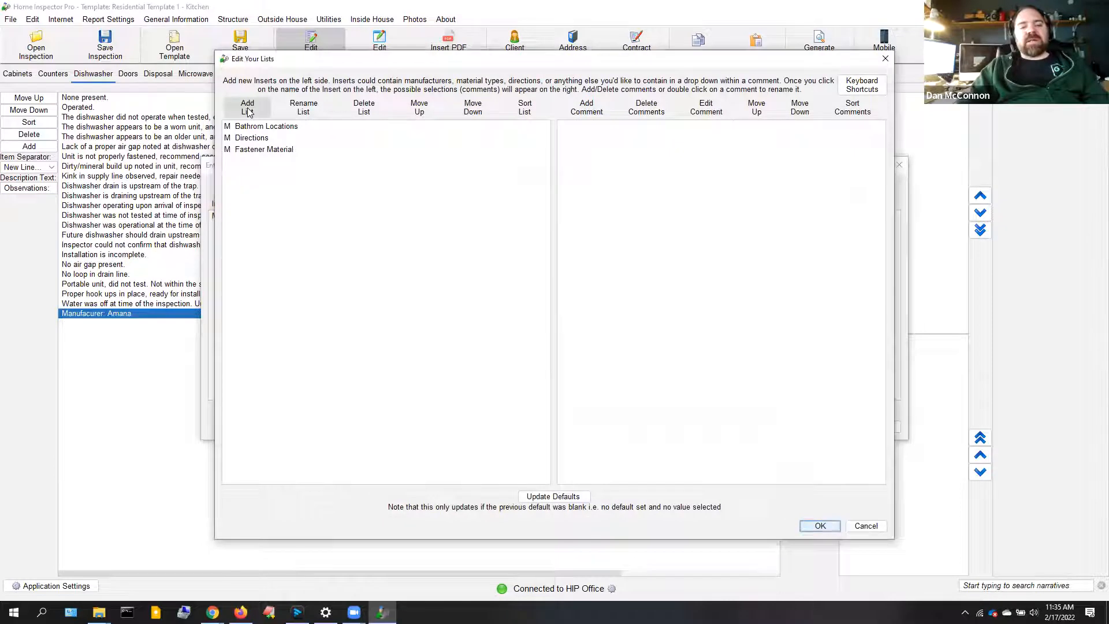
{"action": "left_click", "coordinate": [247, 109]}
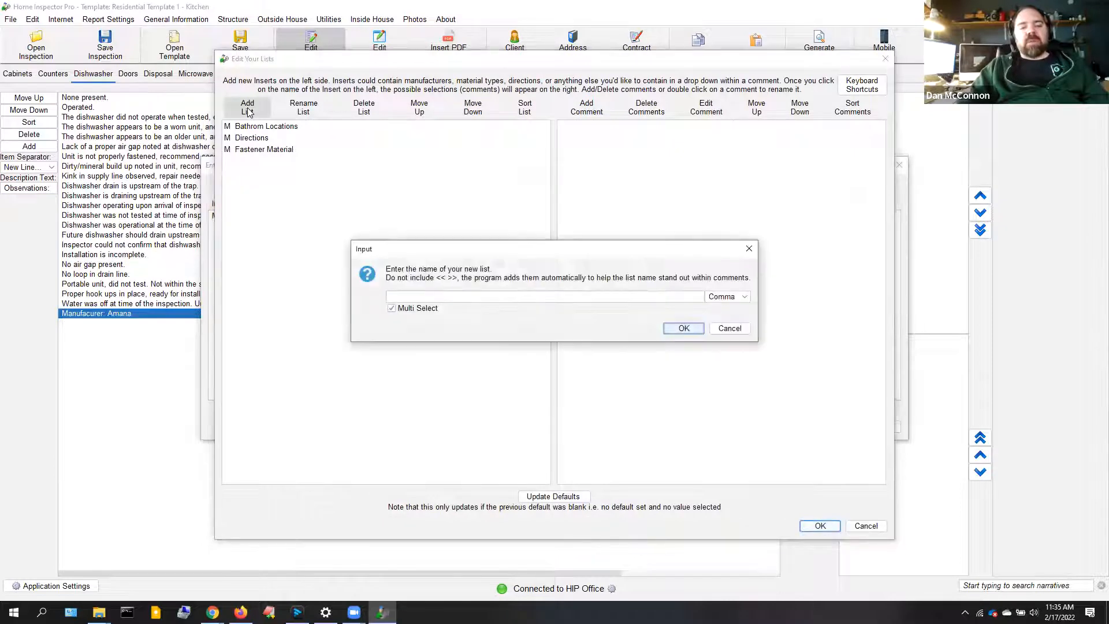
{"action": "left_click", "coordinate": [393, 309]}
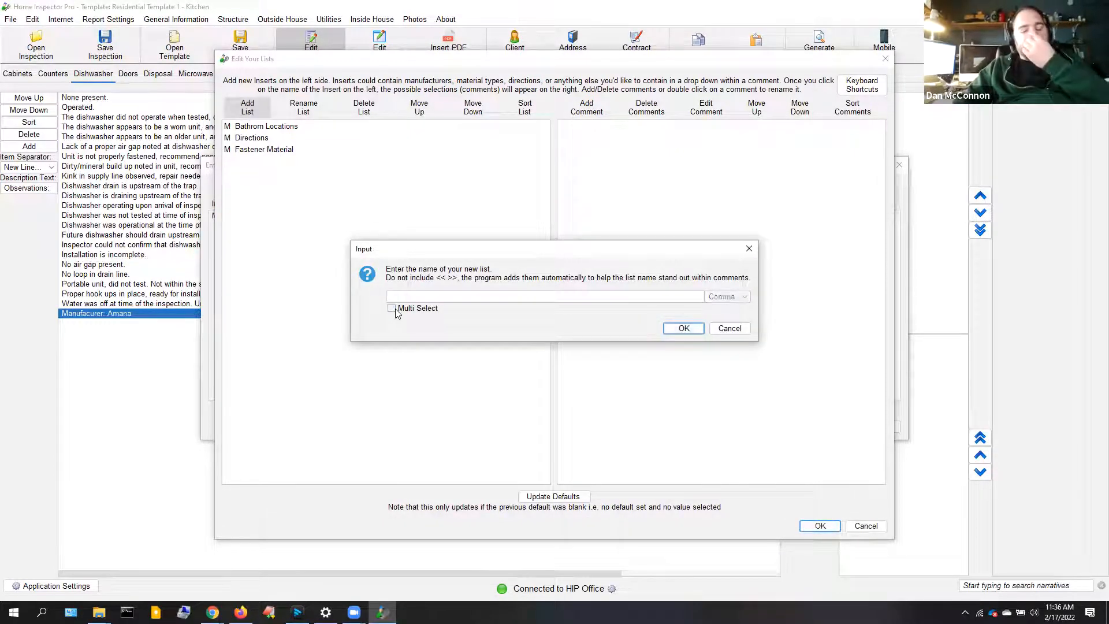
{"action": "left_click", "coordinate": [409, 301]}
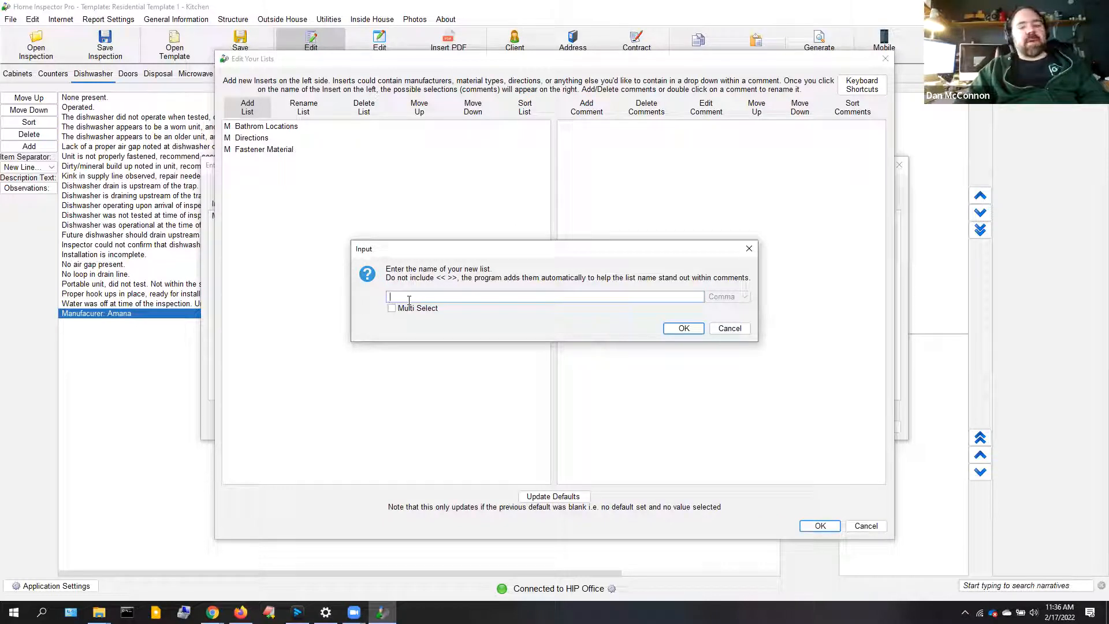
{"action": "type", "text": "chen"}
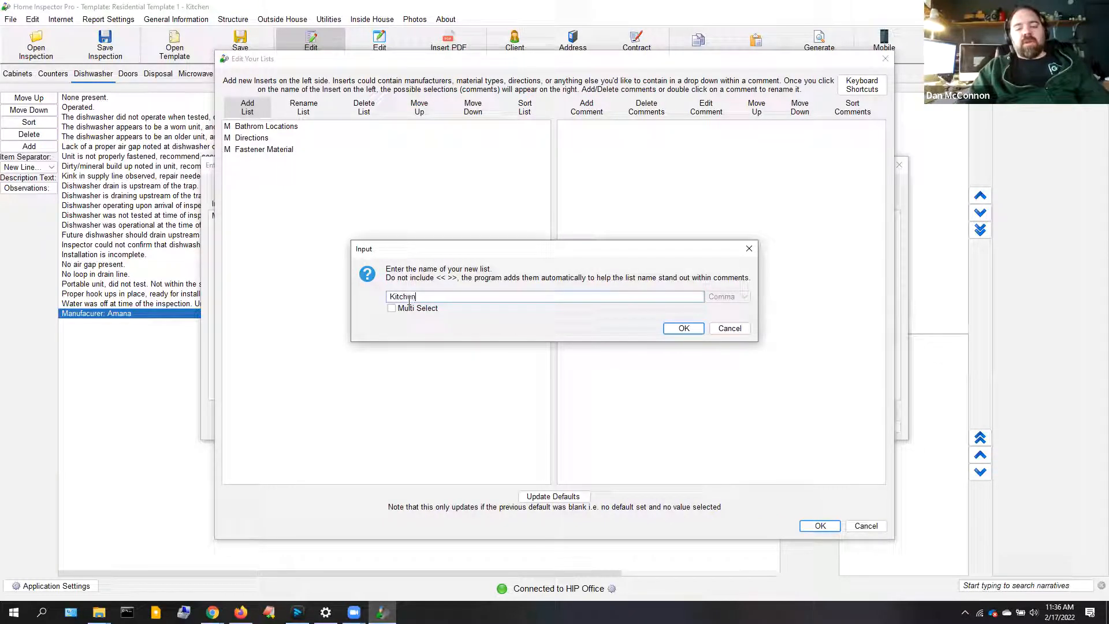
{"action": "type", "text": " Manufacturers"}
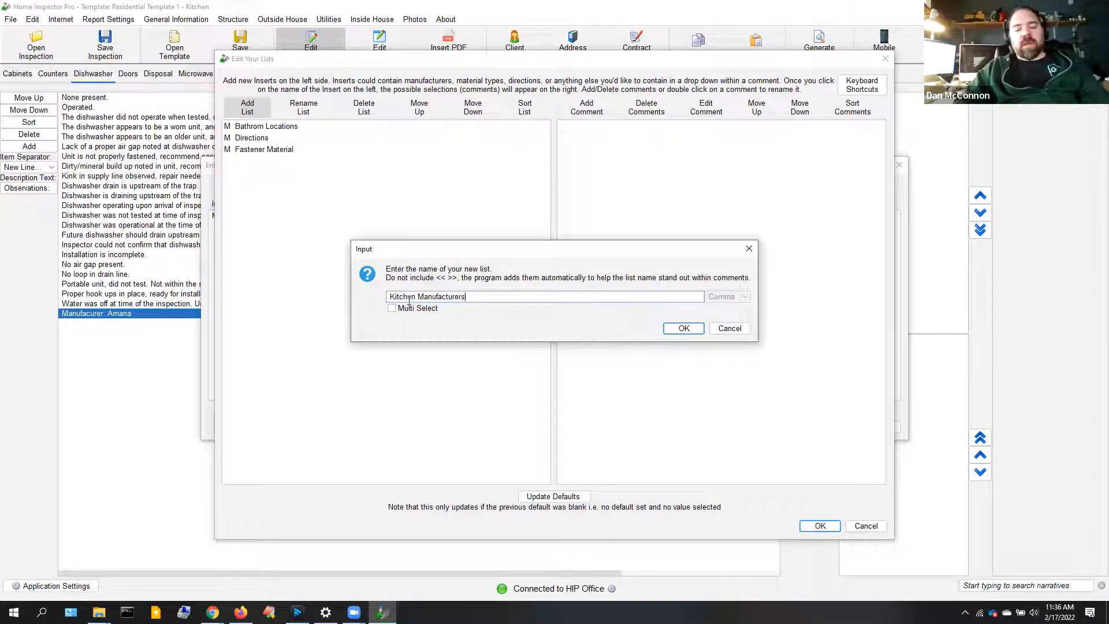
{"action": "left_click", "coordinate": [693, 329]}
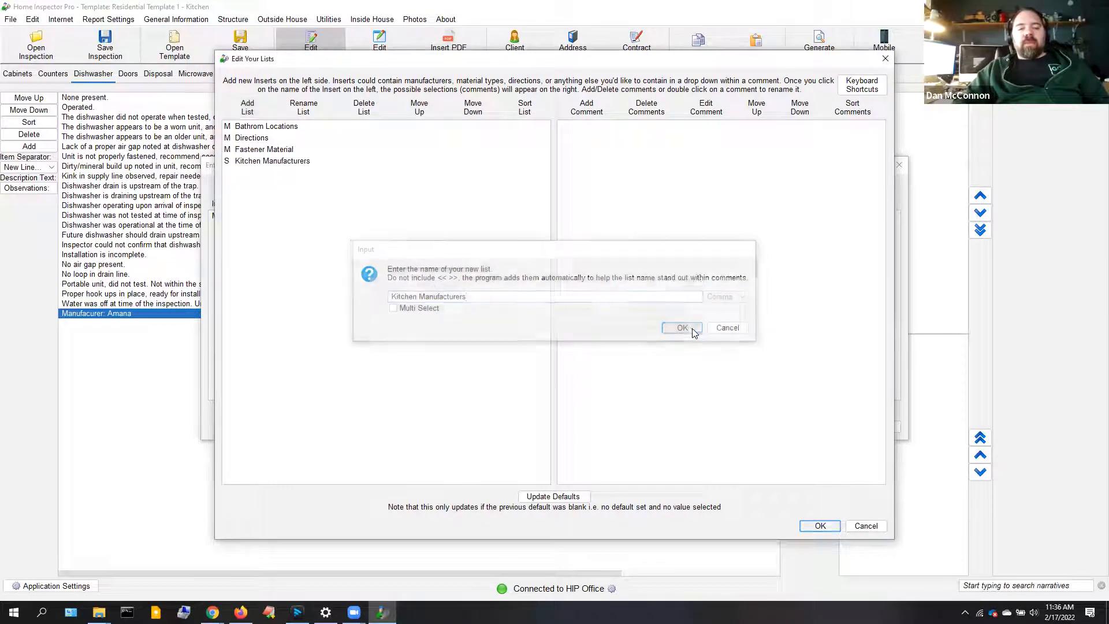
Add the entries Amana, GE and Whirlpool to the Kitchen Manufacturers list and save the lists.
{"action": "left_click", "coordinate": [258, 164]}
{"action": "left_click", "coordinate": [572, 110]}
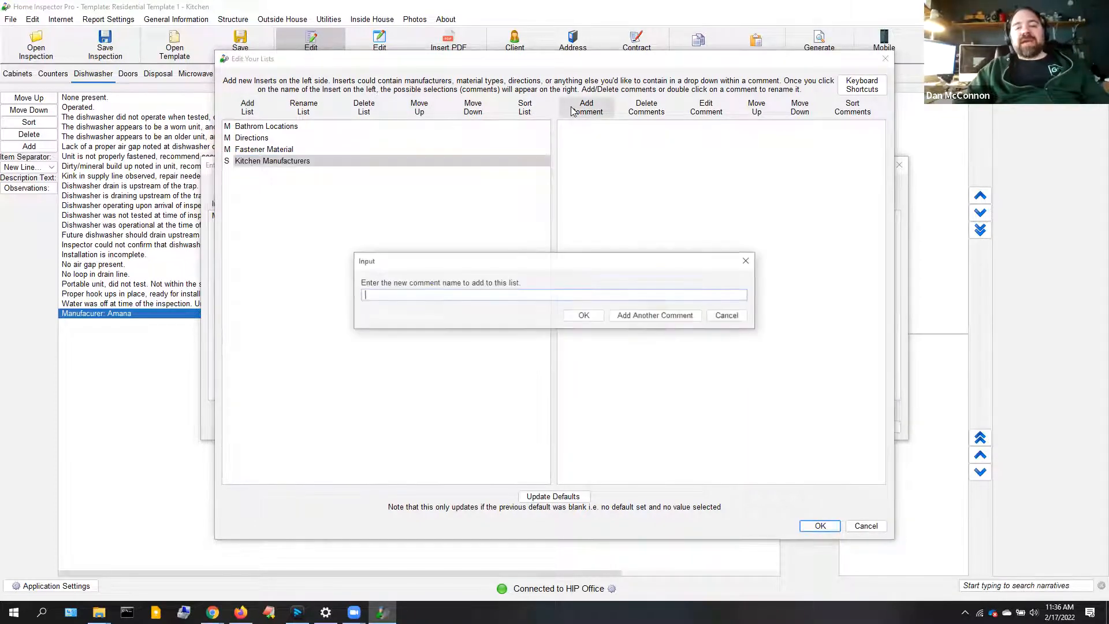
{"action": "type", "text": "Amana"}
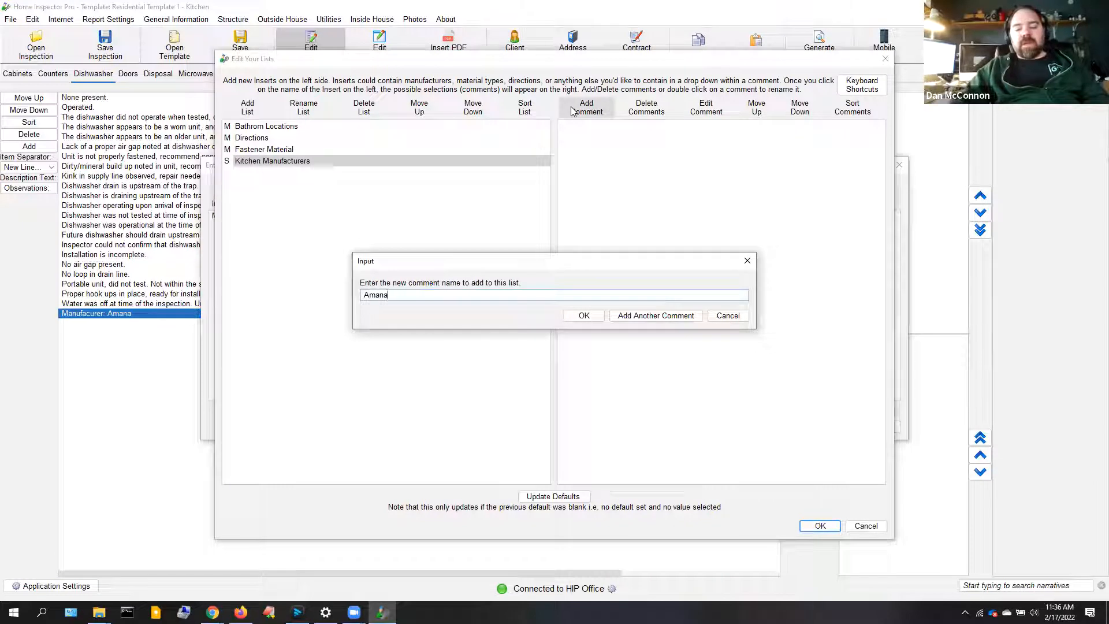
{"action": "left_click", "coordinate": [670, 320]}
{"action": "type", "text": "GE"}
{"action": "left_click", "coordinate": [671, 320]}
{"action": "type", "text": "Whirlpool"}
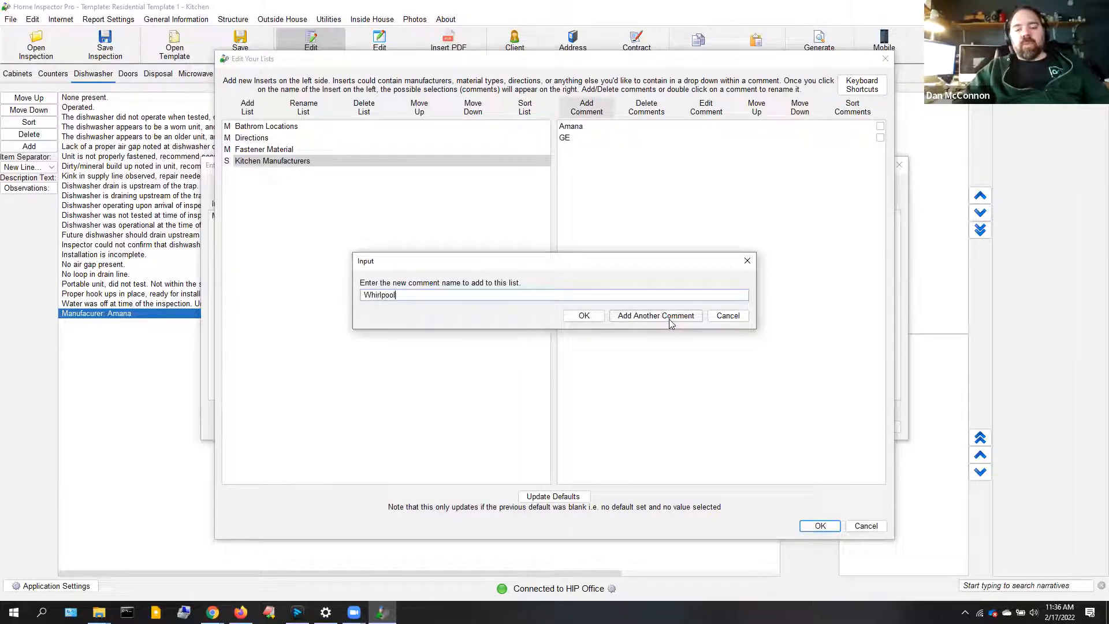
{"action": "left_click", "coordinate": [591, 315]}
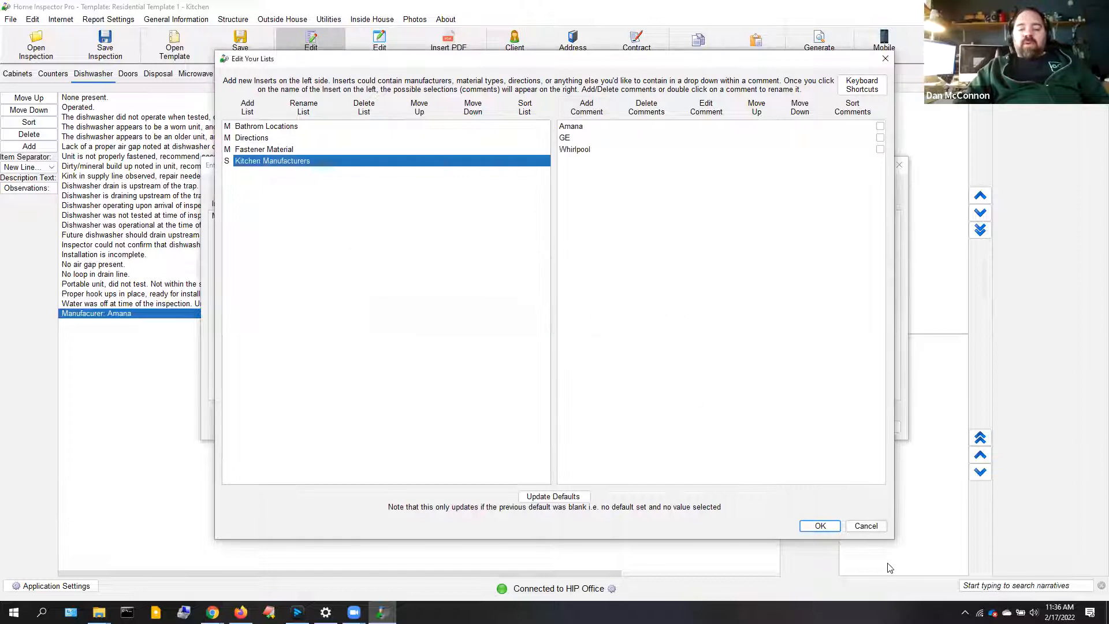
{"action": "left_click", "coordinate": [821, 525]}
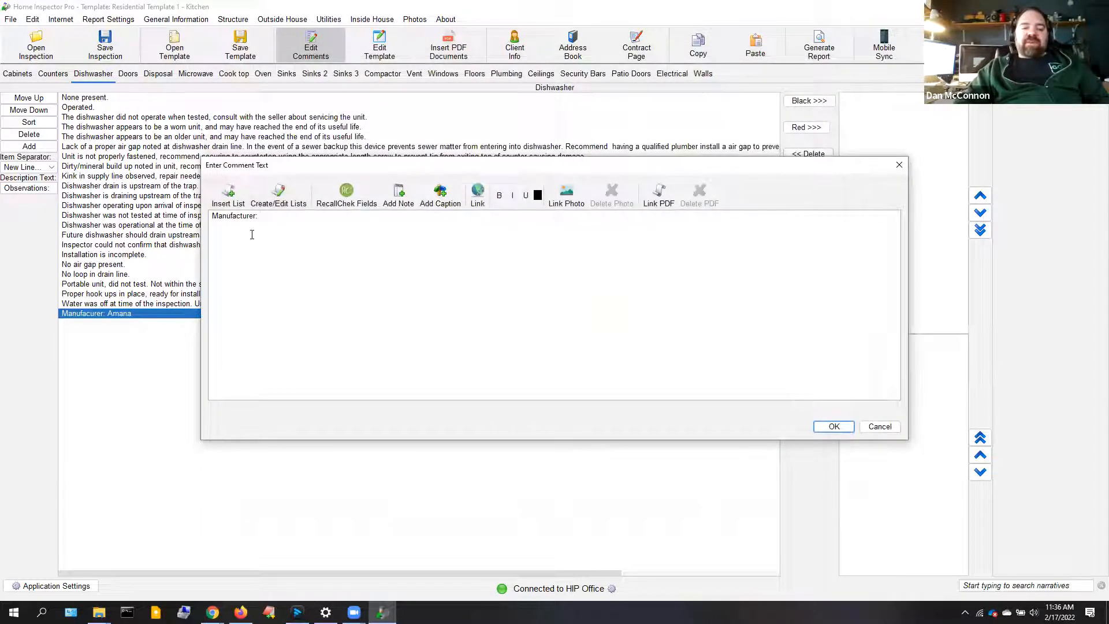
Insert the Kitchen Manufacturers list after "Manufacturer:" in the comment and save the comment.
{"action": "left_click", "coordinate": [229, 197]}
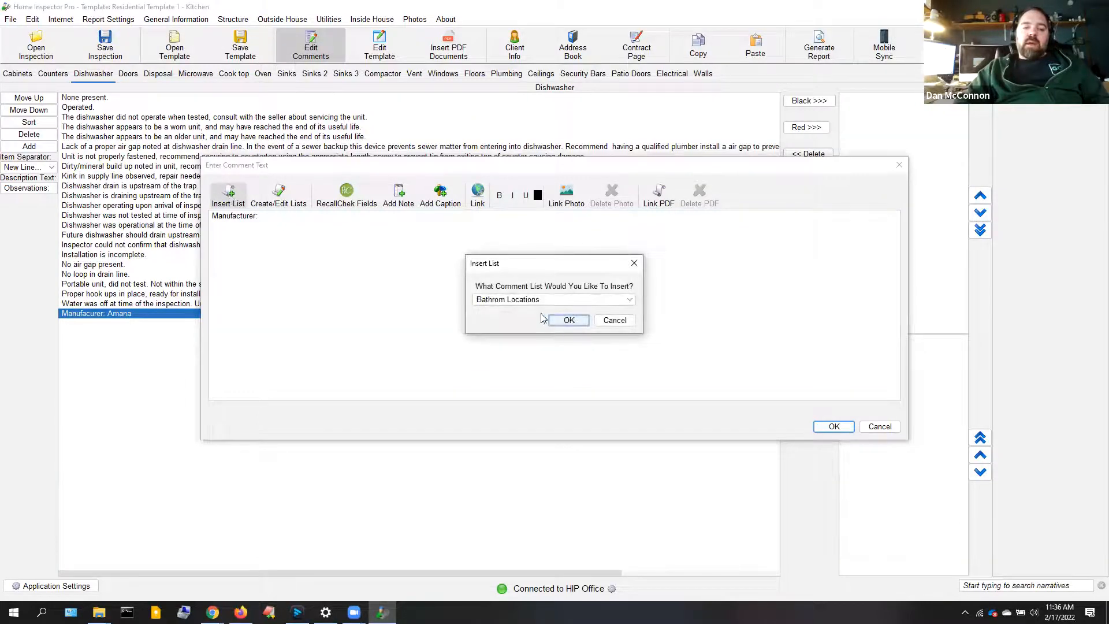
{"action": "left_click", "coordinate": [518, 300]}
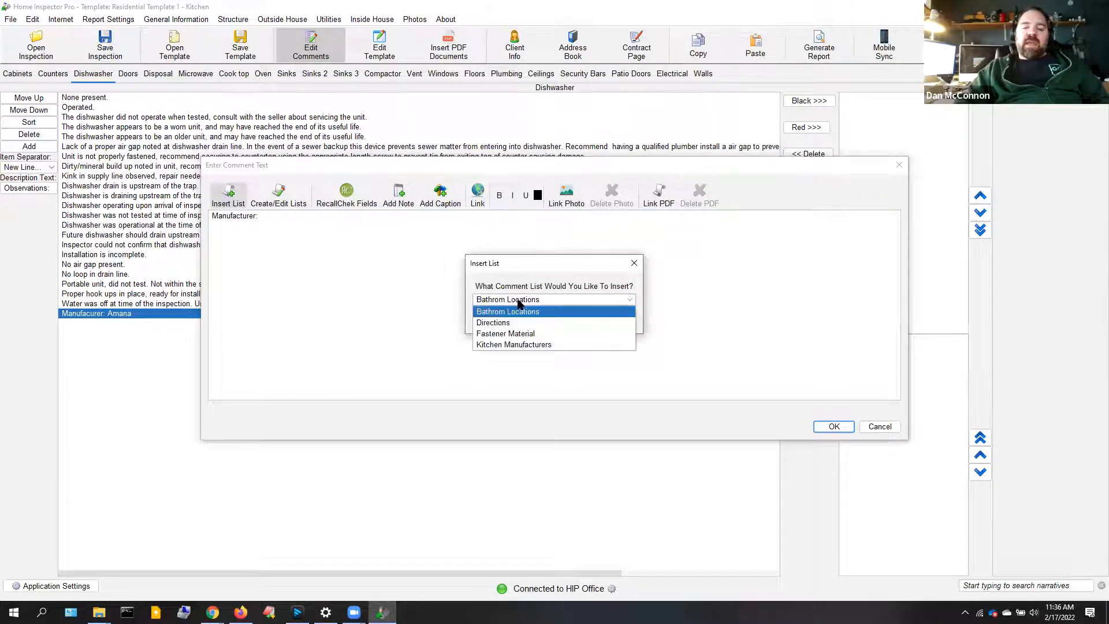
{"action": "left_click", "coordinate": [525, 344]}
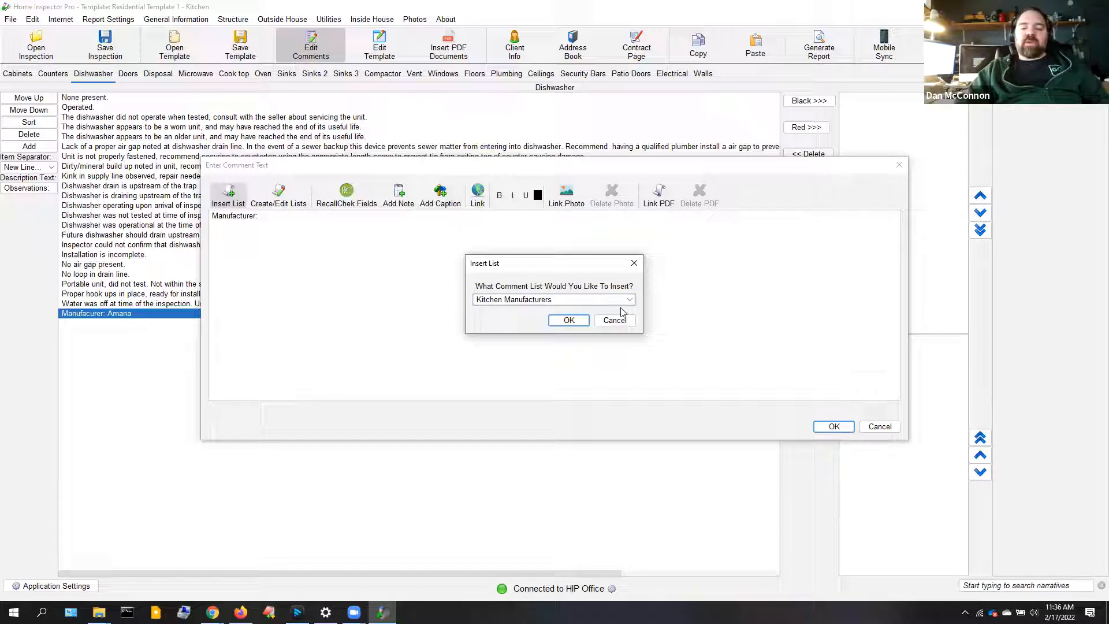
{"action": "left_click", "coordinate": [569, 321]}
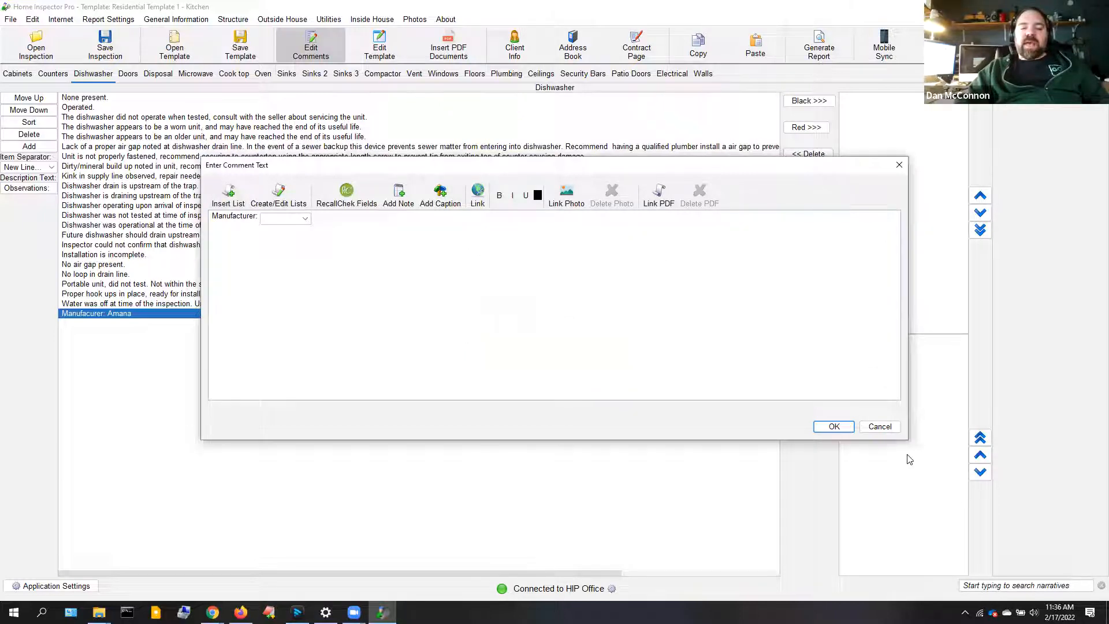
{"action": "left_click", "coordinate": [832, 426]}
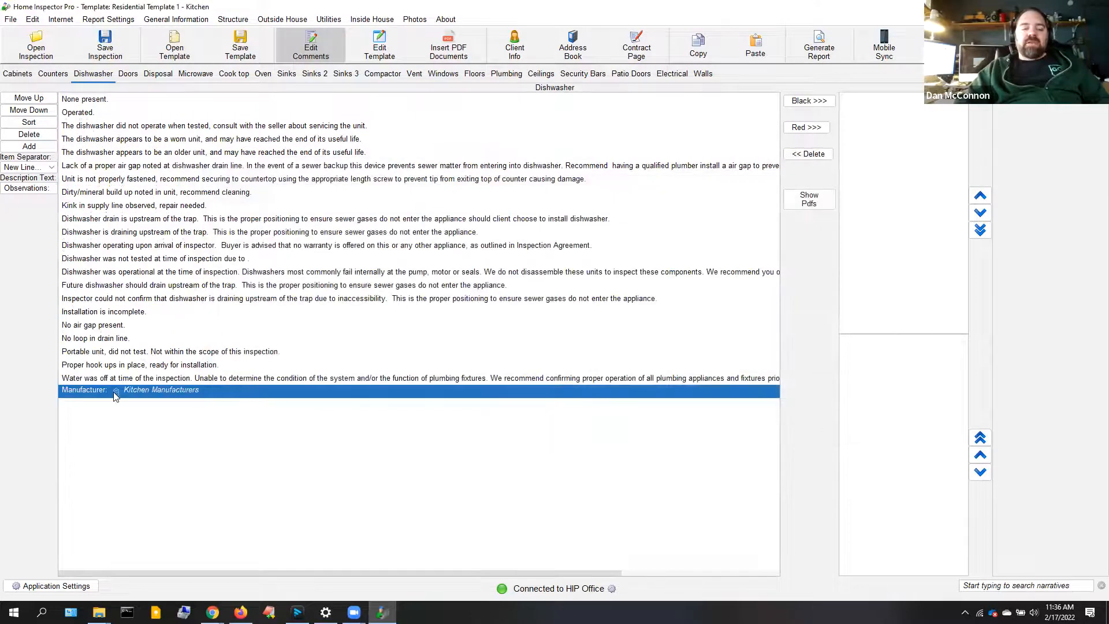
Add the Manufacturer comment to the Dishwasher report section as a black comment and choose GE from its list.
{"action": "left_click", "coordinate": [116, 397]}
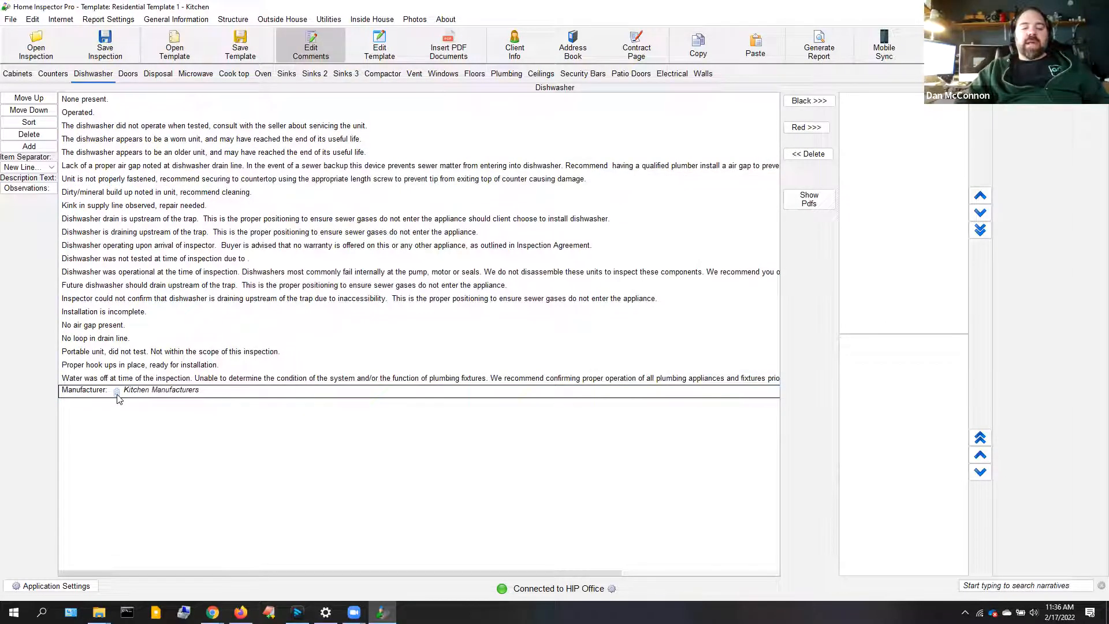
{"action": "left_click", "coordinate": [119, 395]}
{"action": "left_click", "coordinate": [811, 101]}
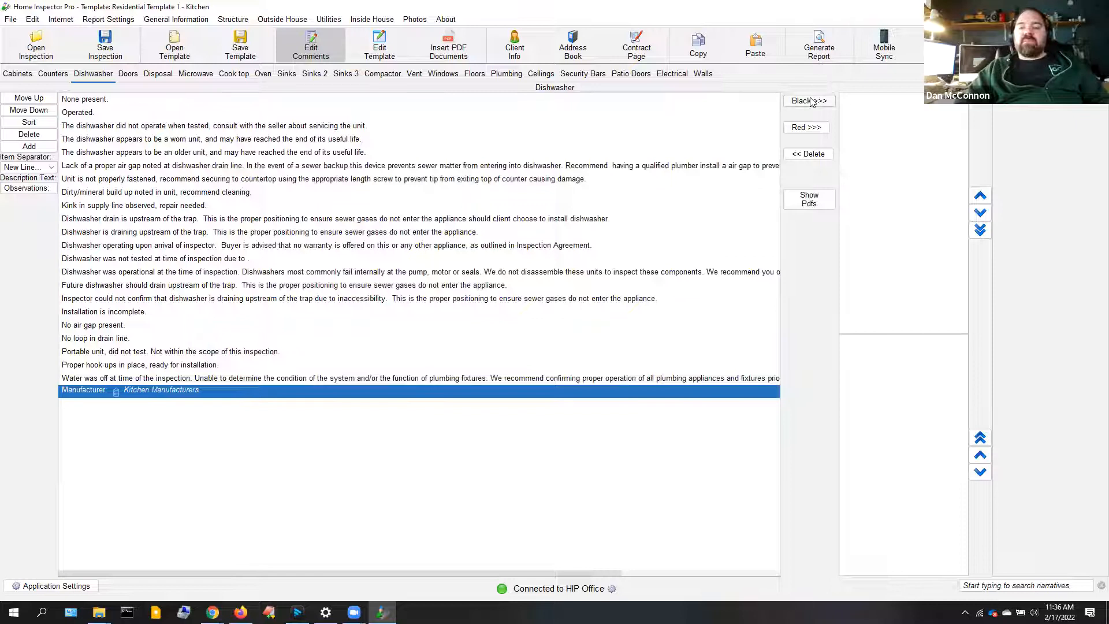
{"action": "double_click", "coordinate": [907, 101]}
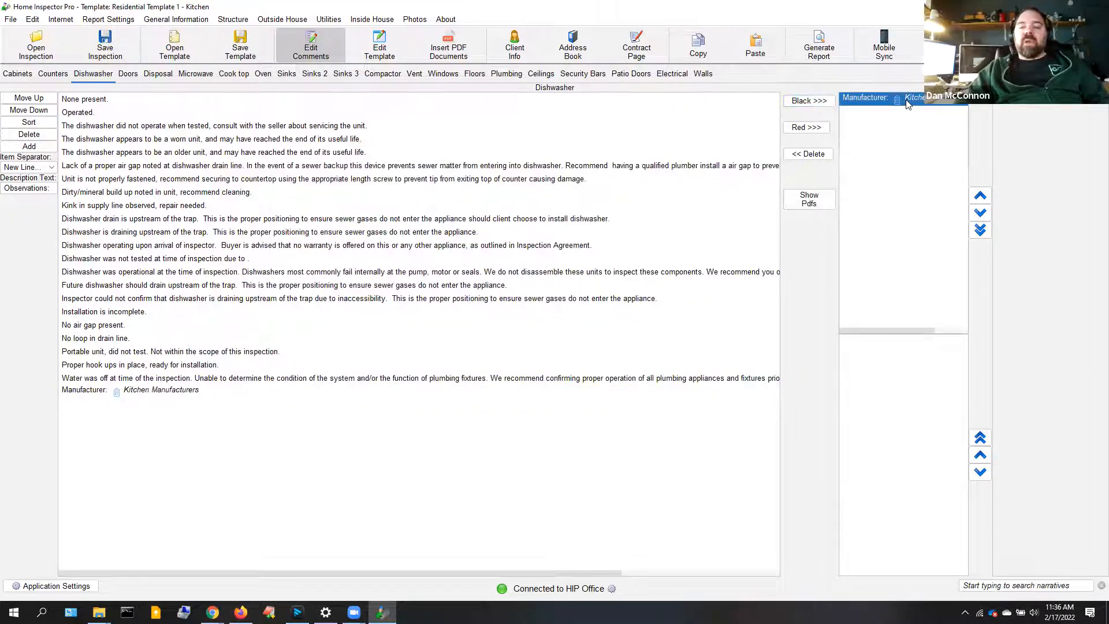
{"action": "left_click", "coordinate": [289, 194]}
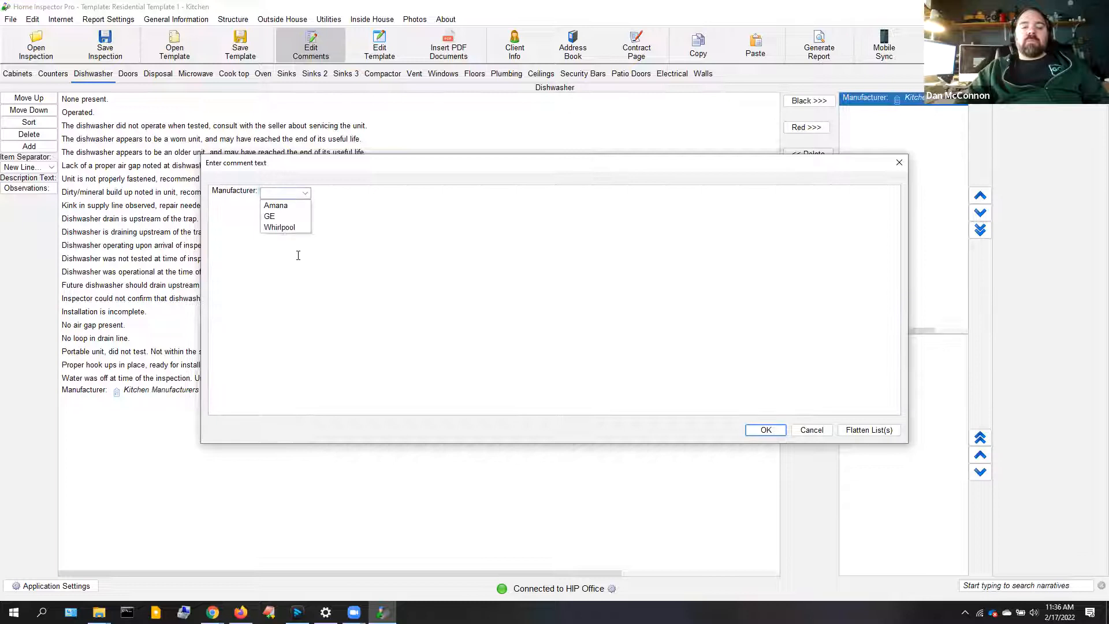
{"action": "left_click", "coordinate": [271, 216]}
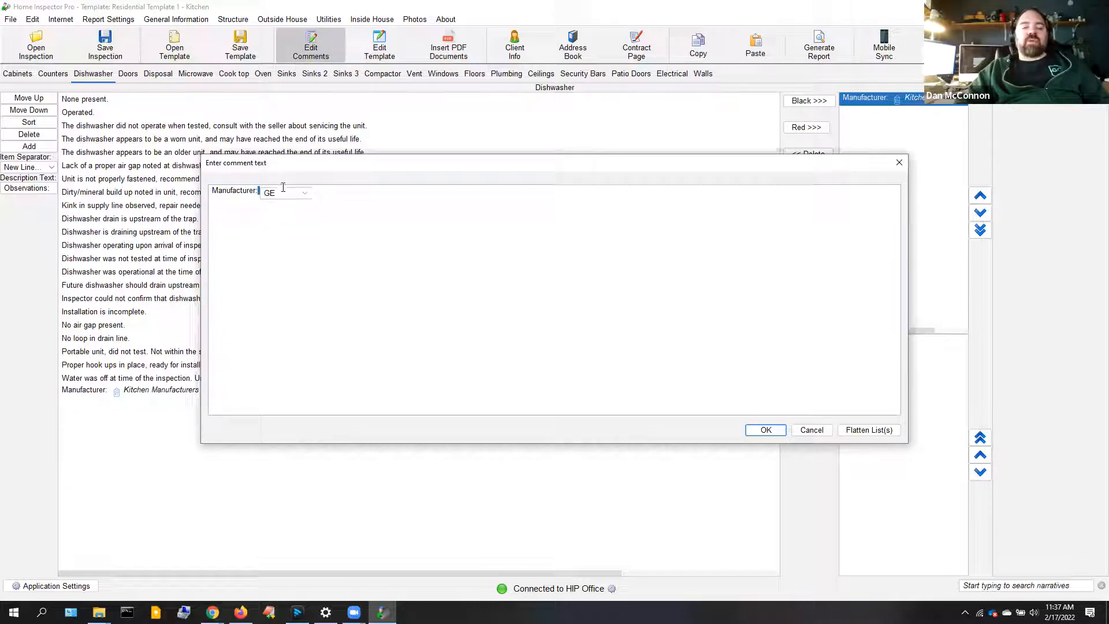
{"action": "left_click", "coordinate": [287, 190]}
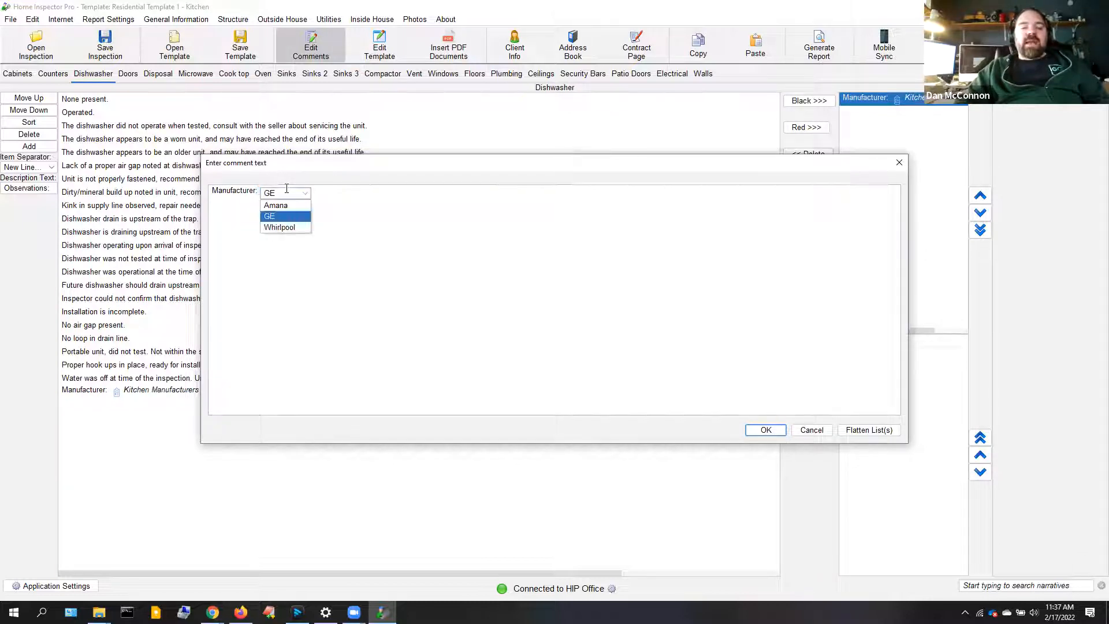
{"action": "left_click", "coordinate": [453, 247]}
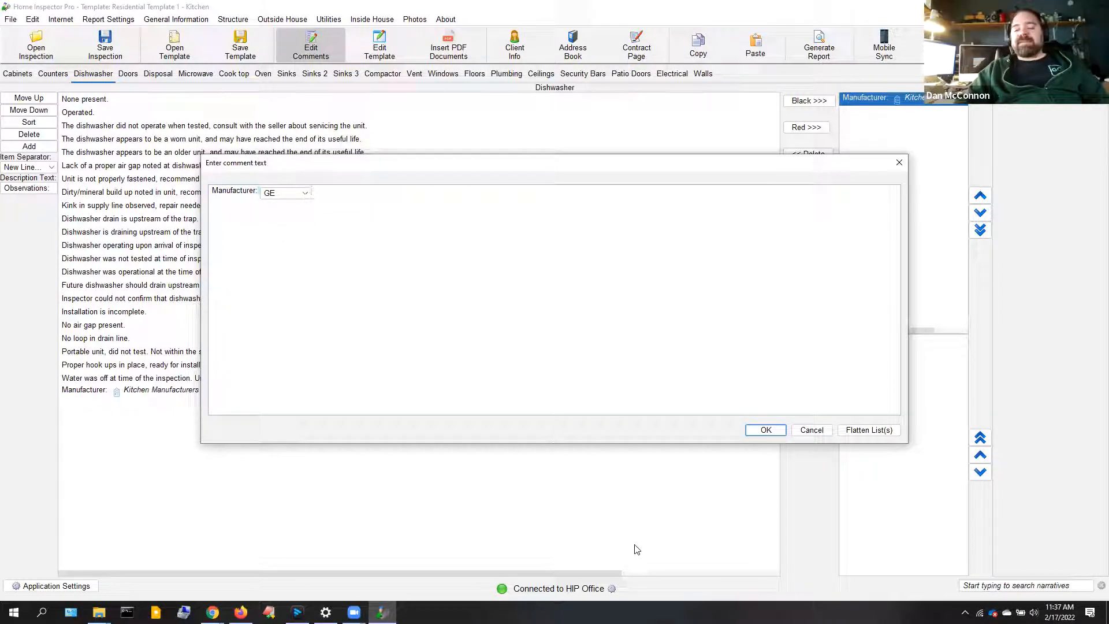
Flatten the list in the added report comment, replace the brand with "Gutten-Fry", and save it.
{"action": "left_click", "coordinate": [865, 431]}
{"action": "key", "text": "BackSpace"}
{"action": "type", "text": "Gutten"}
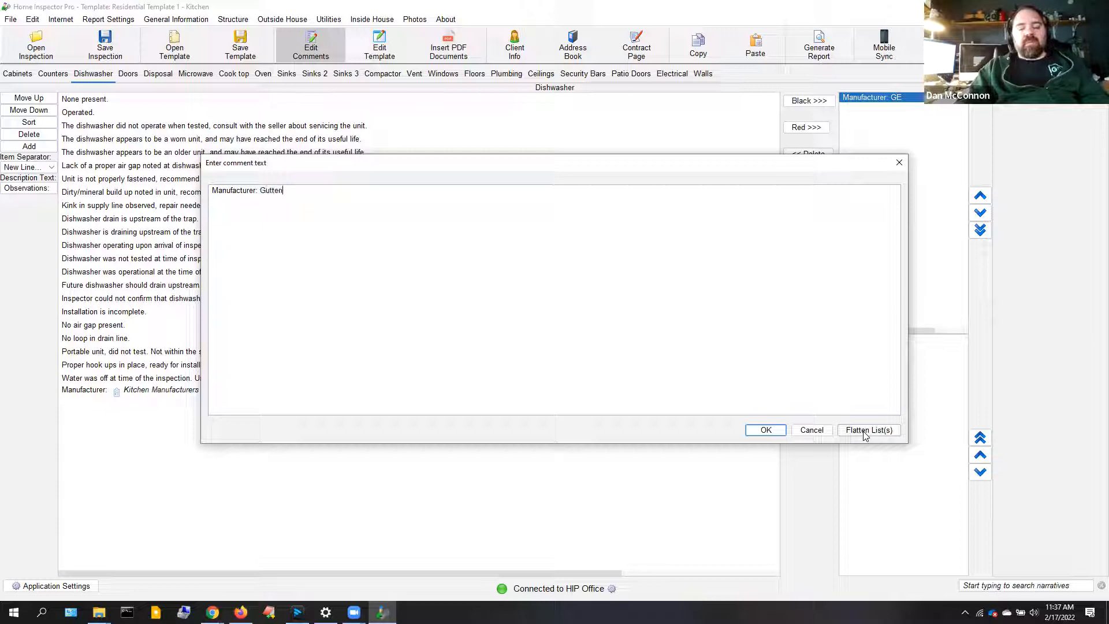
{"action": "type", "text": "-Fry"}
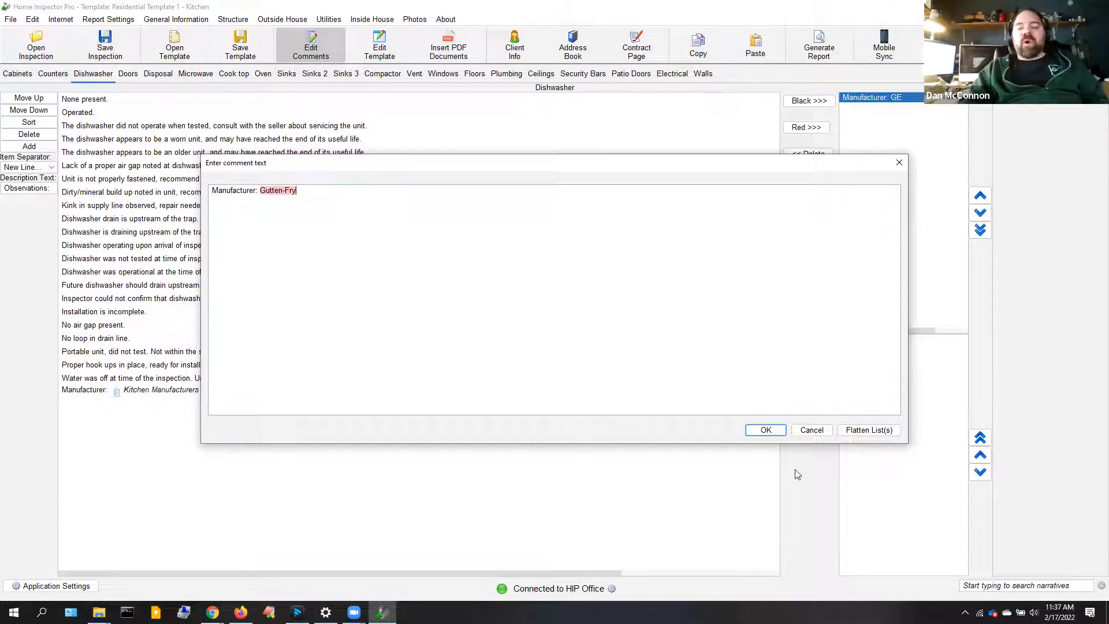
{"action": "left_click", "coordinate": [774, 431]}
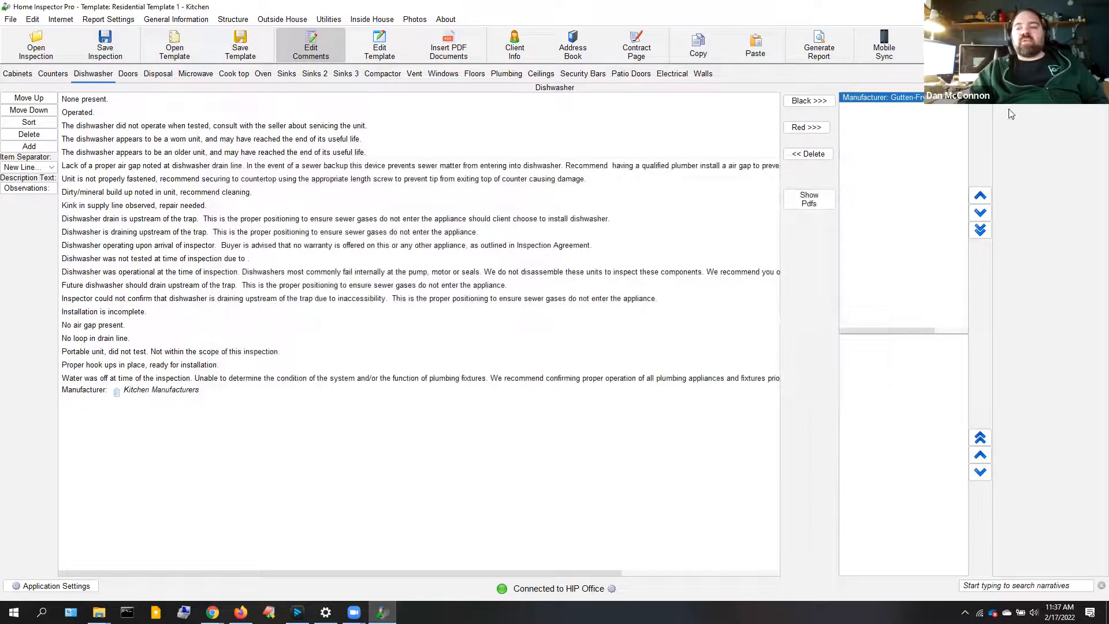
{"action": "left_click", "coordinate": [861, 99]}
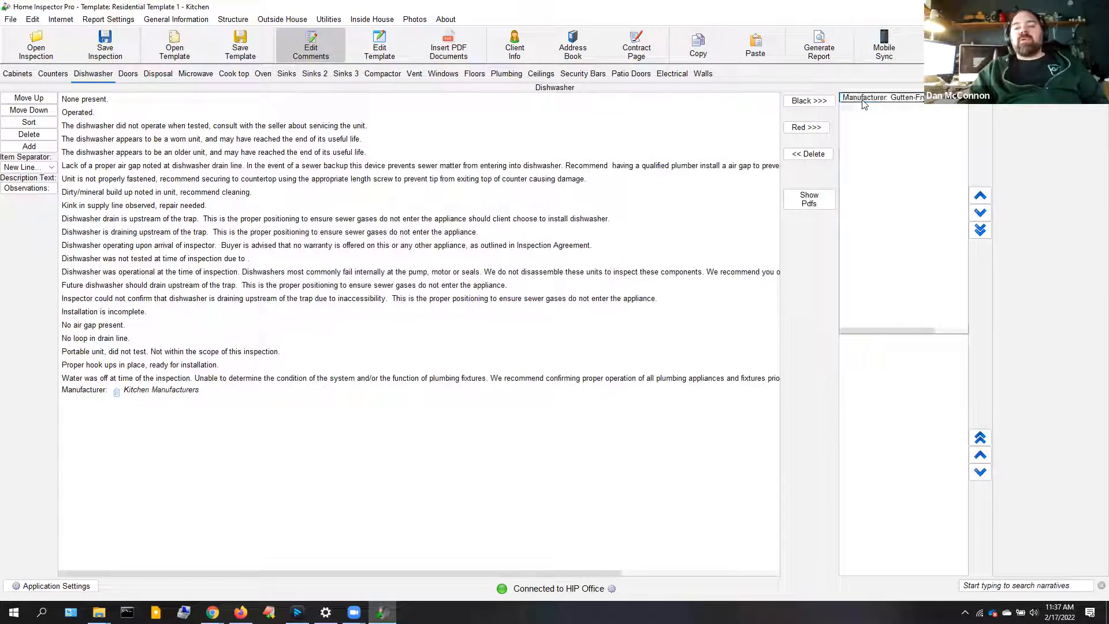
From the template's Manufacturer comment, add the entry LG to the Kitchen Manufacturers list and save the lists.
{"action": "double_click", "coordinate": [133, 395]}
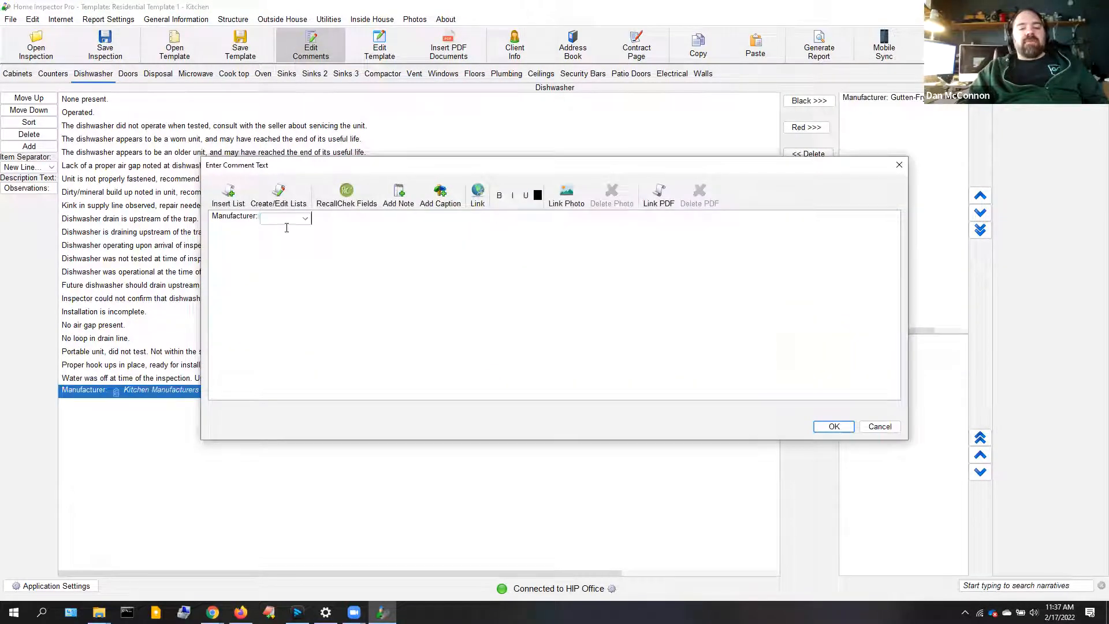
{"action": "left_click", "coordinate": [281, 196]}
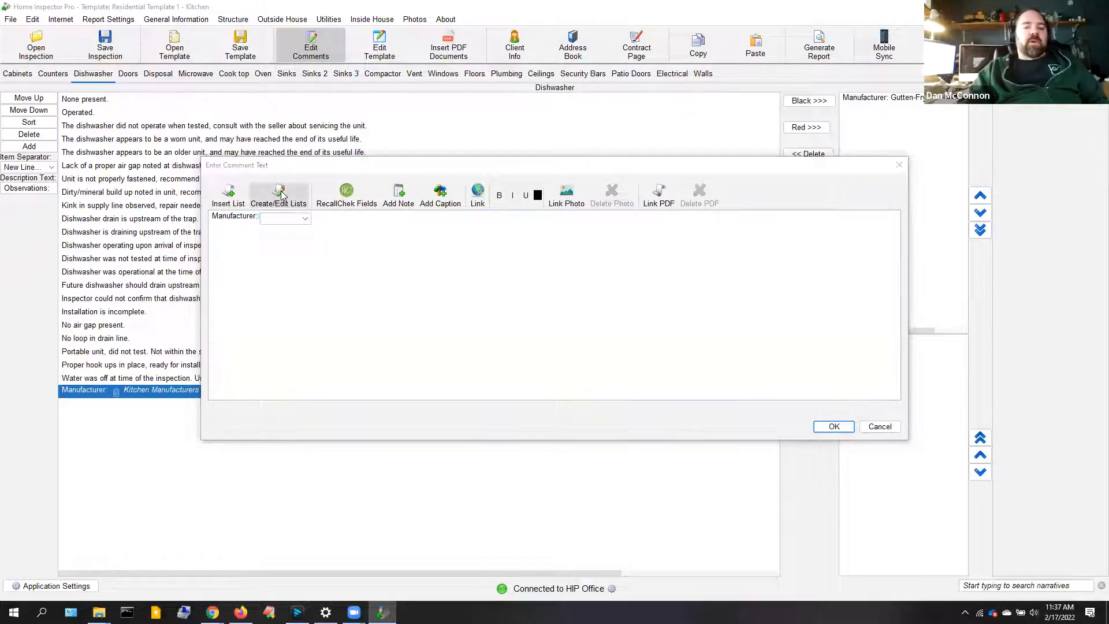
{"action": "left_click", "coordinate": [266, 163]}
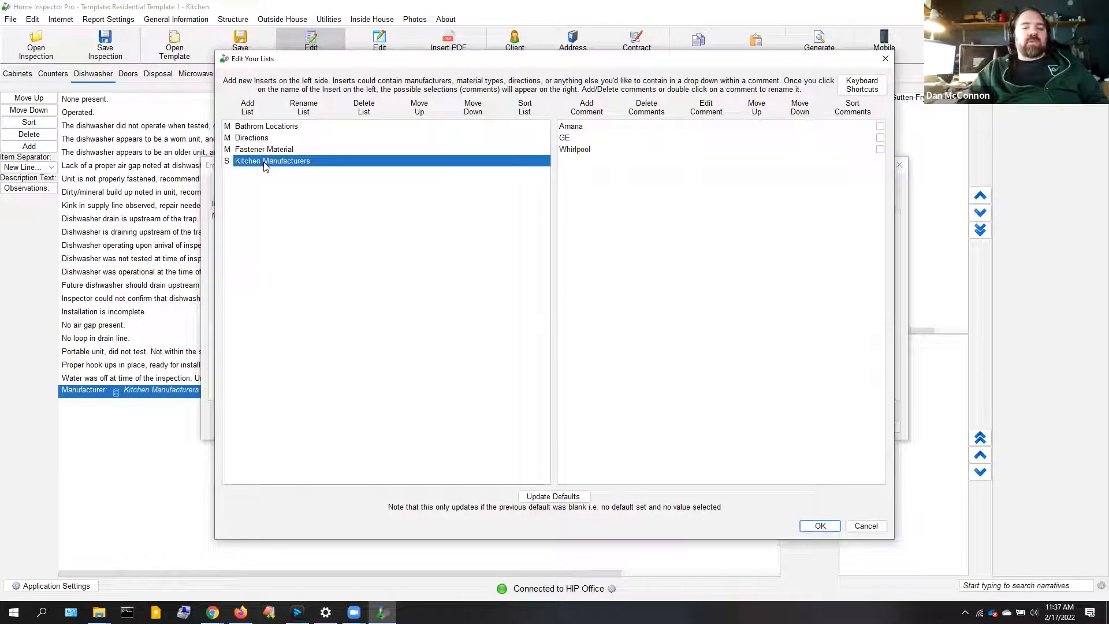
{"action": "left_click", "coordinate": [576, 108]}
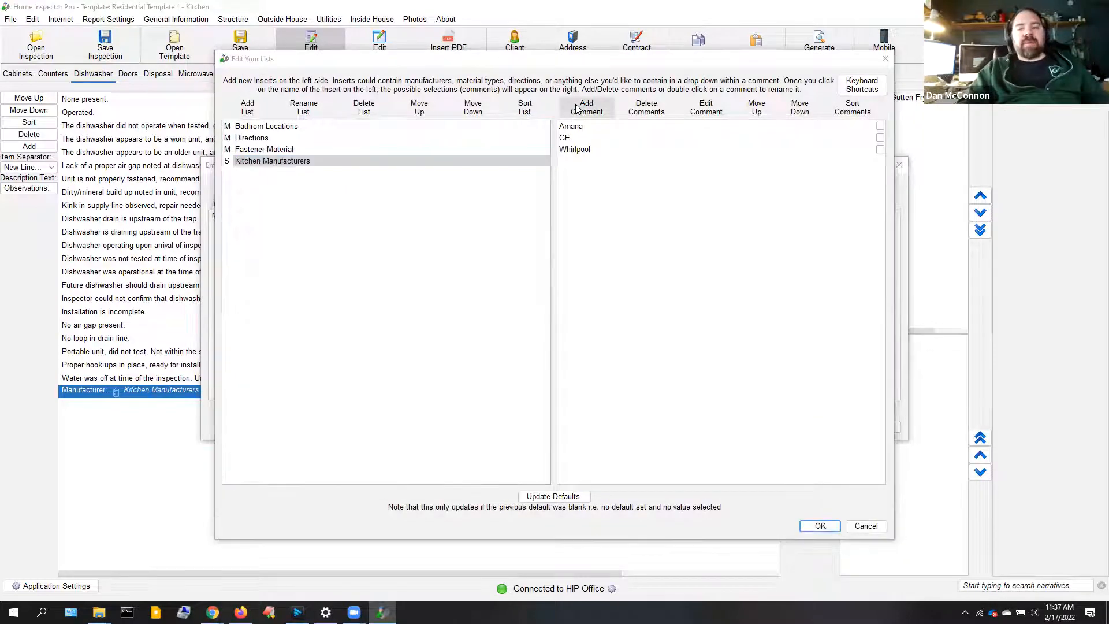
{"action": "type", "text": "LG"}
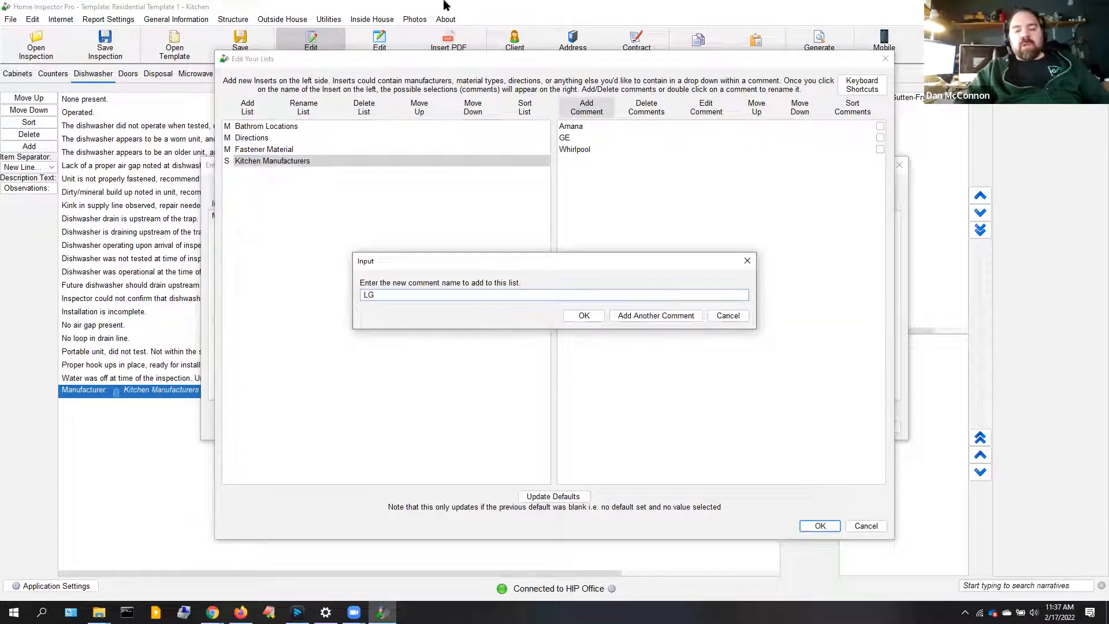
{"action": "left_click", "coordinate": [581, 316]}
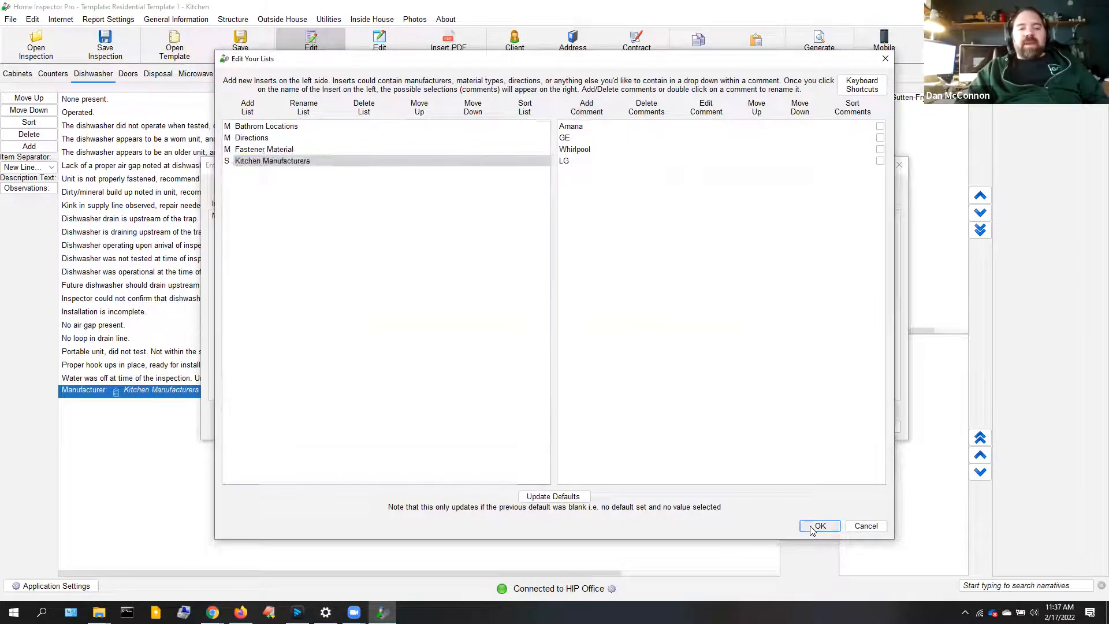
{"action": "left_click", "coordinate": [818, 527]}
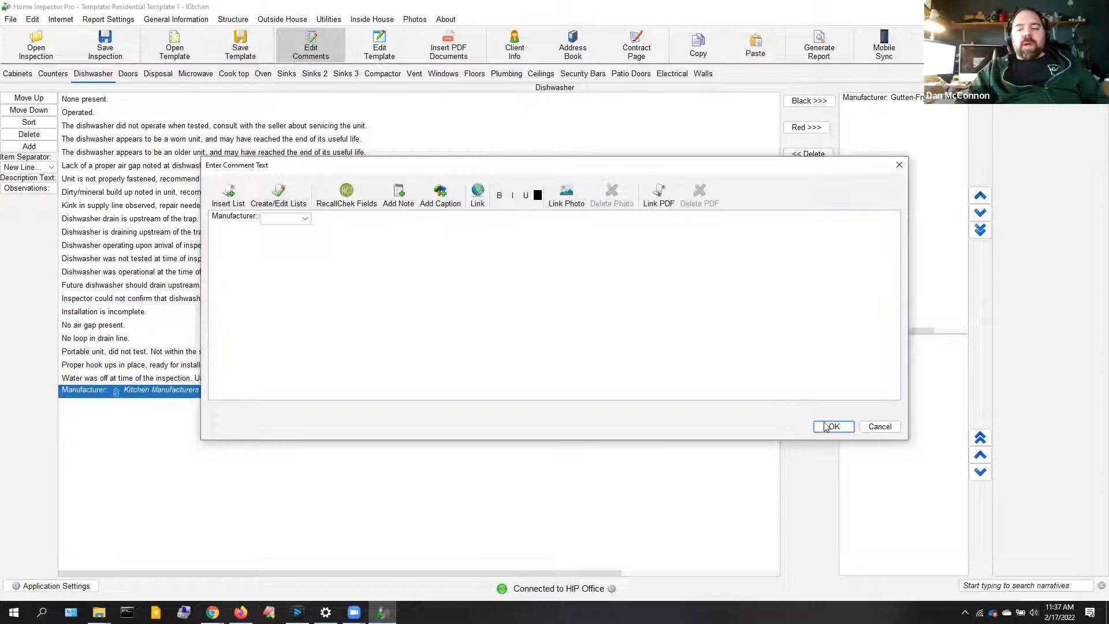
Close the comment editor and copy the Dishwasher's Manufacturer comment to the end of the Garbage Disposal comments.
{"action": "left_click", "coordinate": [827, 426]}
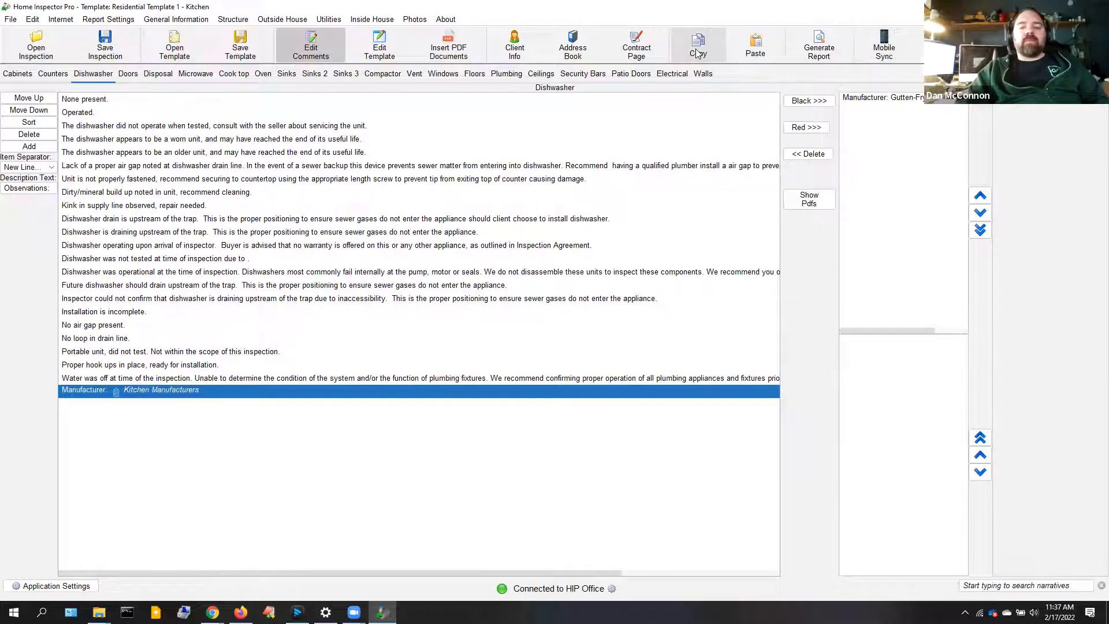
{"action": "left_click", "coordinate": [190, 397]}
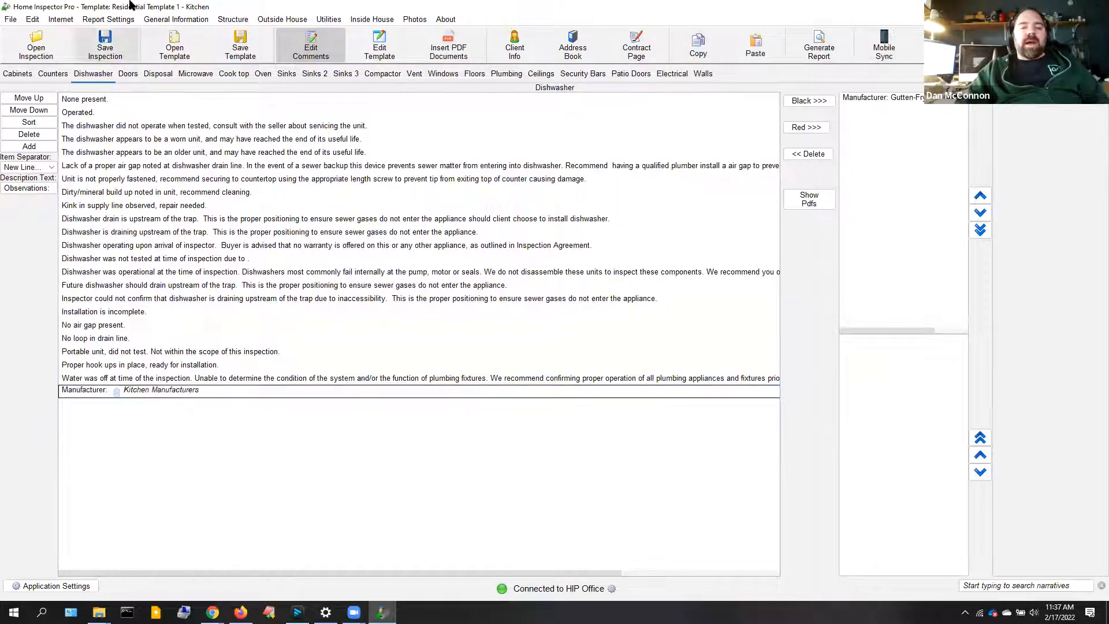
{"action": "left_click", "coordinate": [156, 74]}
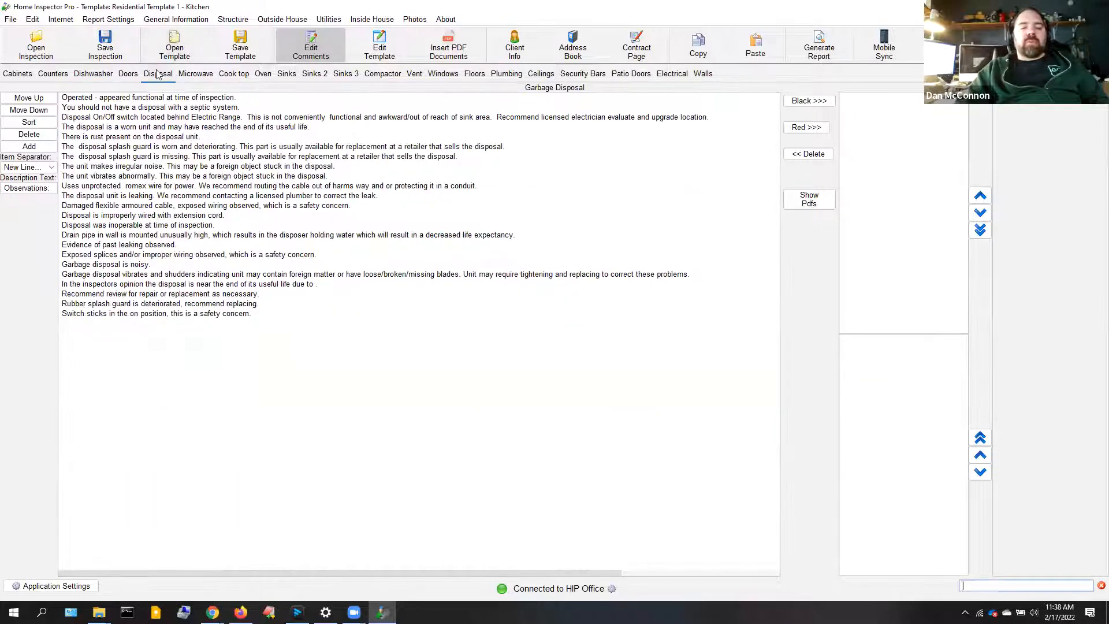
{"action": "left_click", "coordinate": [341, 460]}
{"action": "left_click", "coordinate": [715, 58]}
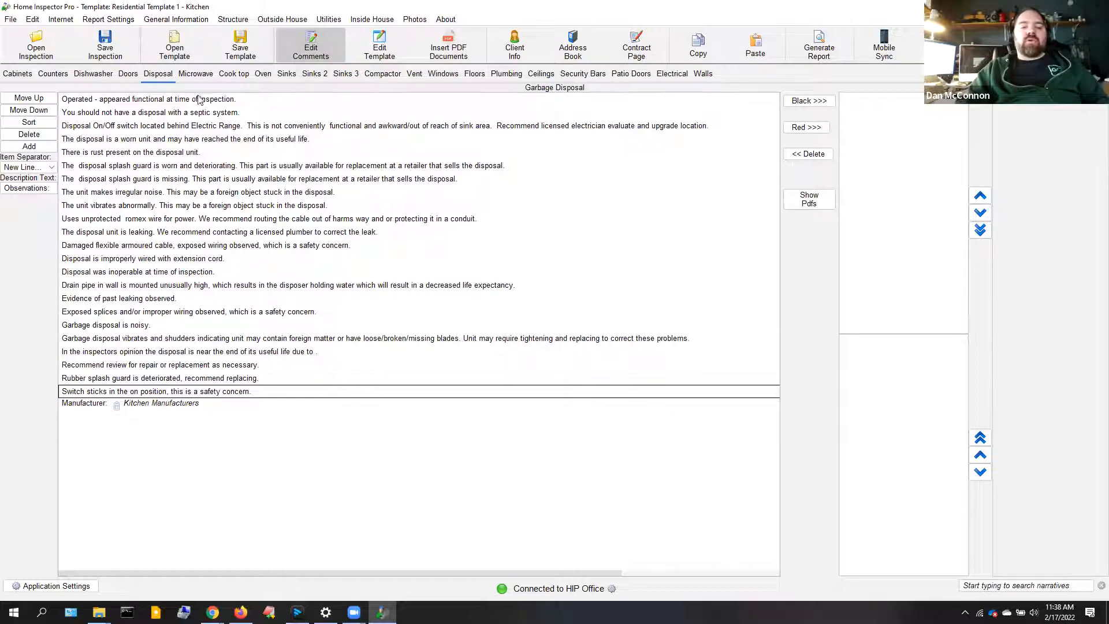
Paste the Manufacturer comment at the end of the Microwave comments and open the pasted copy to check its list.
{"action": "left_click", "coordinate": [203, 75]}
{"action": "left_click", "coordinate": [326, 236]}
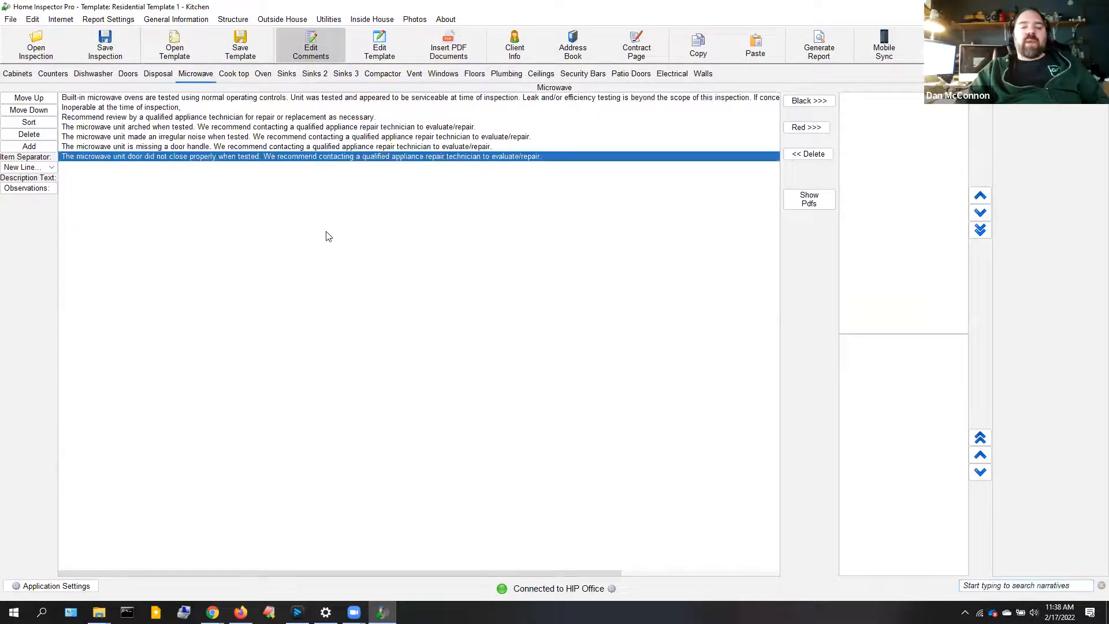
{"action": "left_click", "coordinate": [757, 51]}
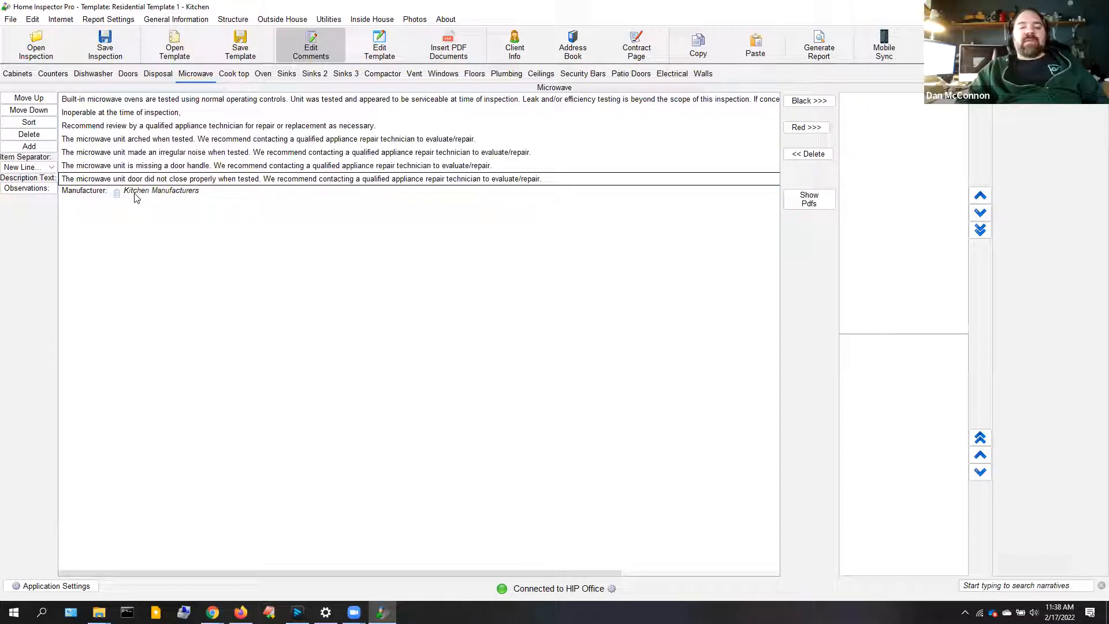
{"action": "mouse_move", "coordinate": [136, 199]}
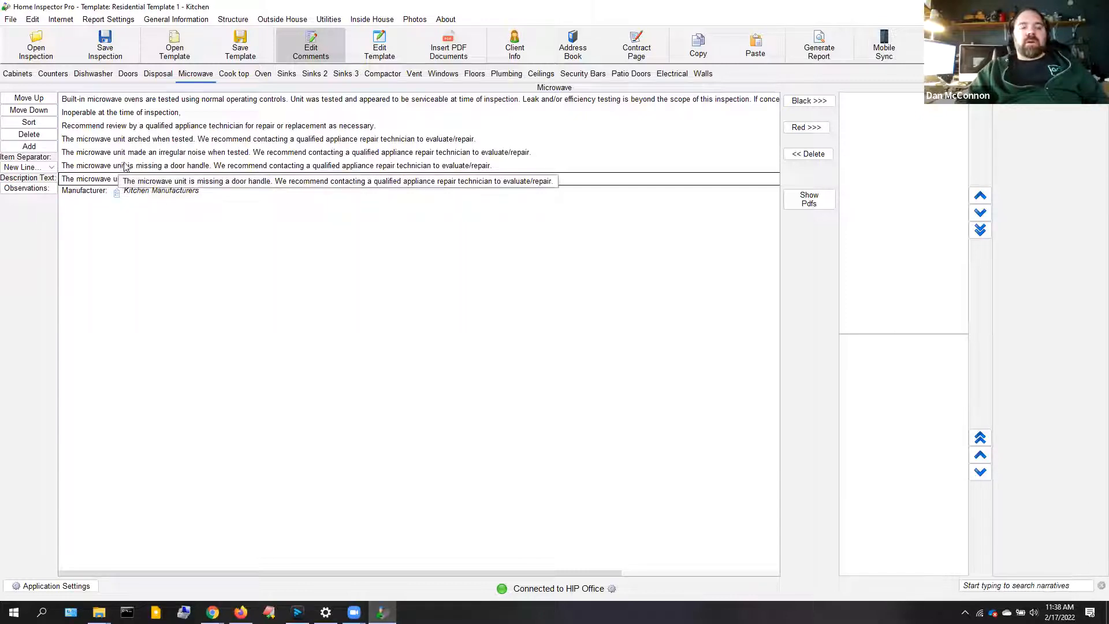
{"action": "left_click", "coordinate": [160, 197]}
{"action": "double_click", "coordinate": [160, 197]}
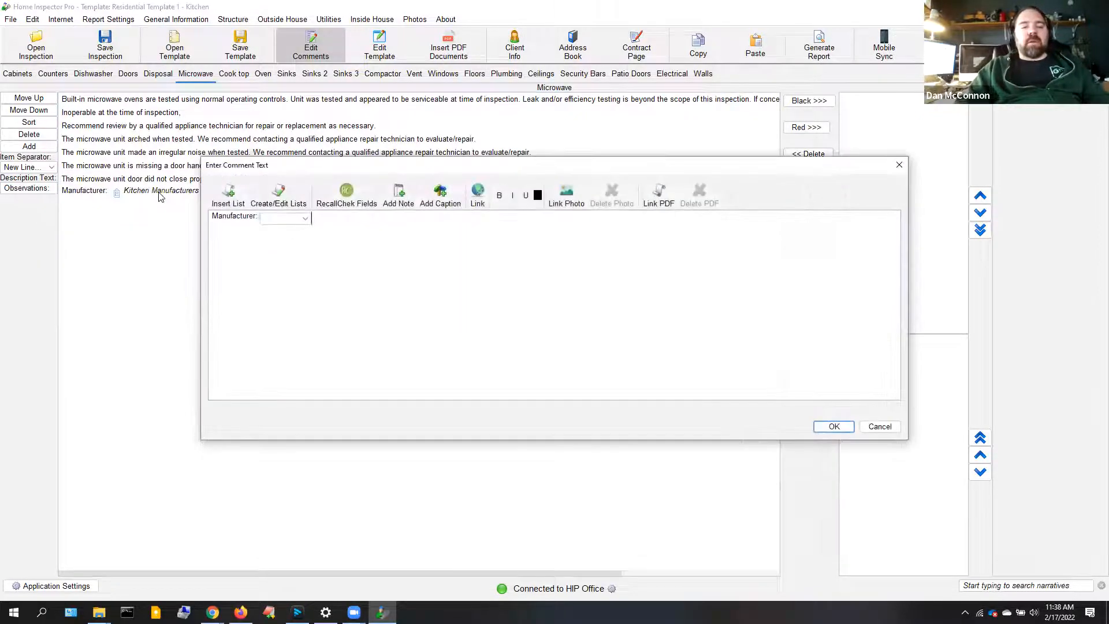
{"action": "key", "text": "Escape"}
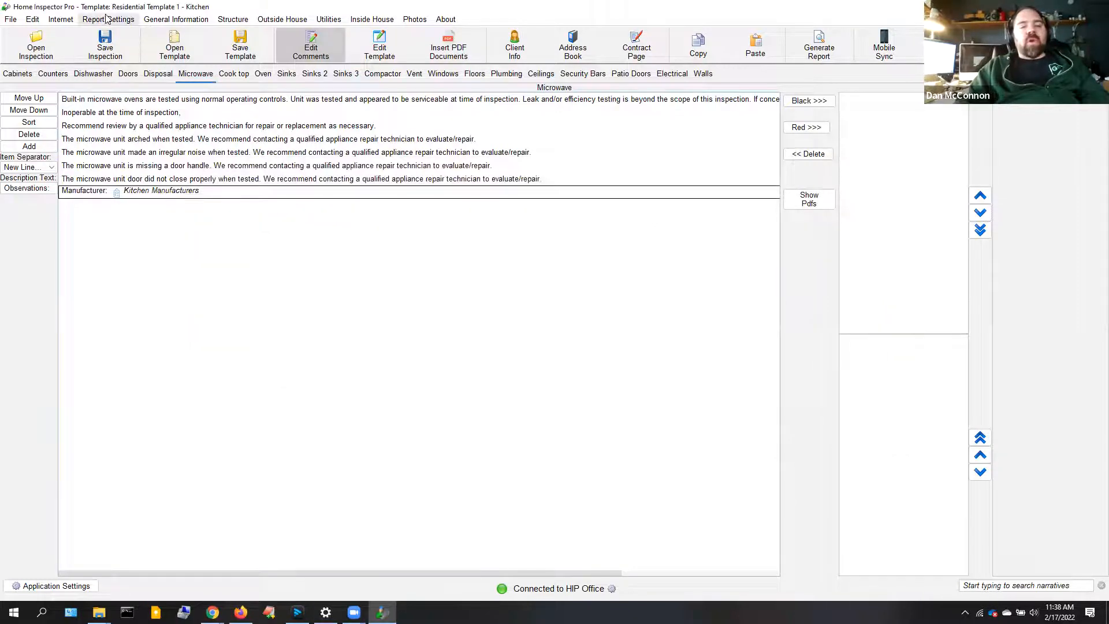
From the report settings, add the entry Samsung to the Kitchen Manufacturers list and save the lists.
{"action": "left_click", "coordinate": [107, 20]}
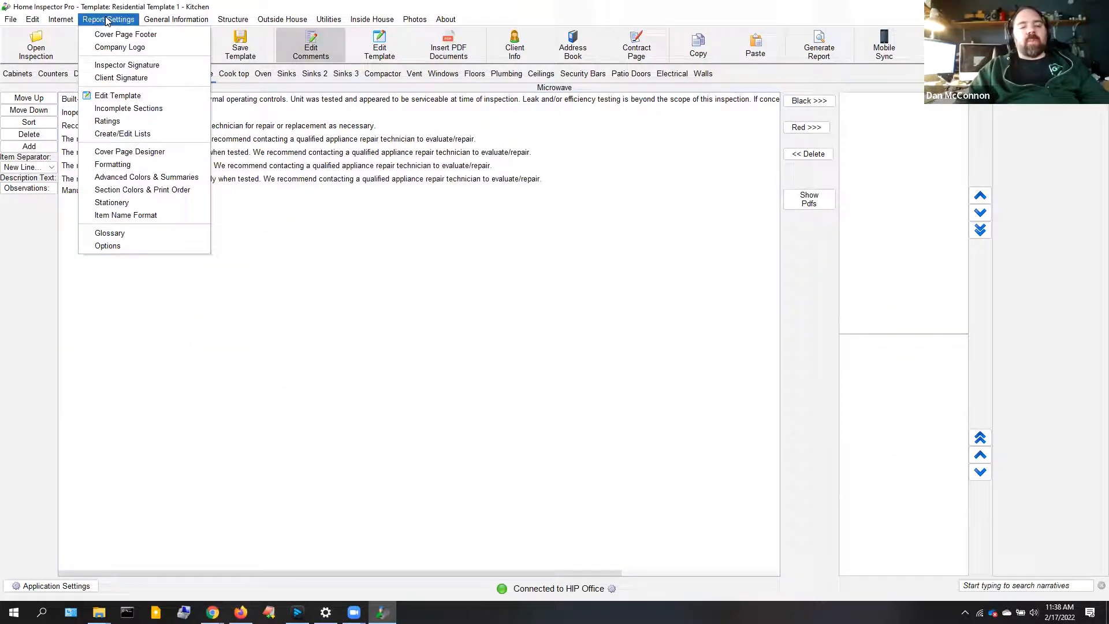
{"action": "left_click", "coordinate": [144, 137]}
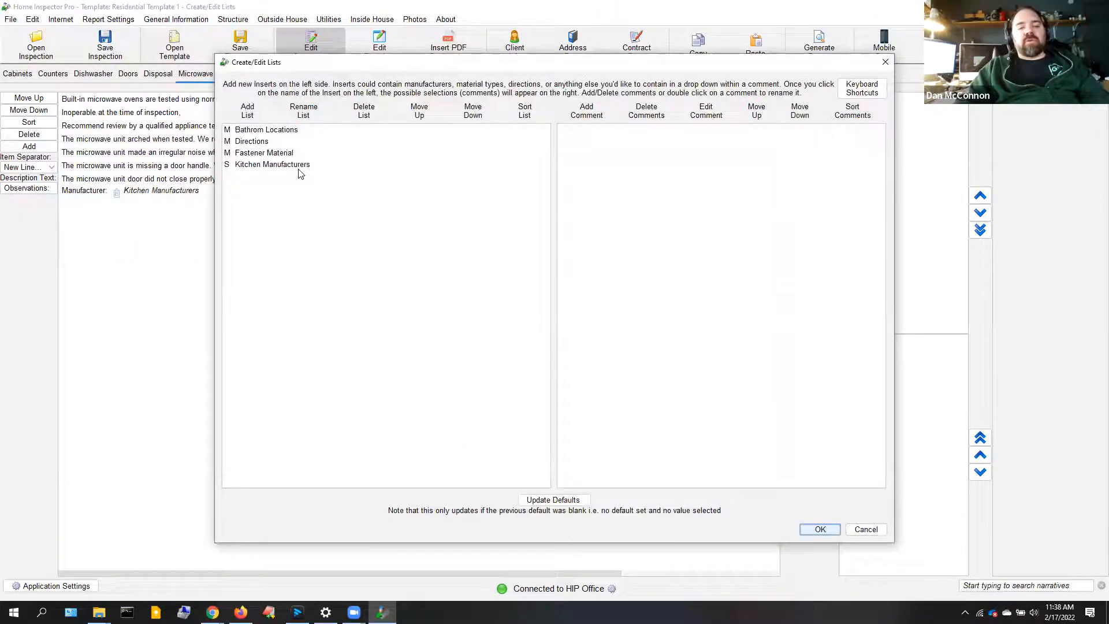
{"action": "left_click", "coordinate": [299, 167]}
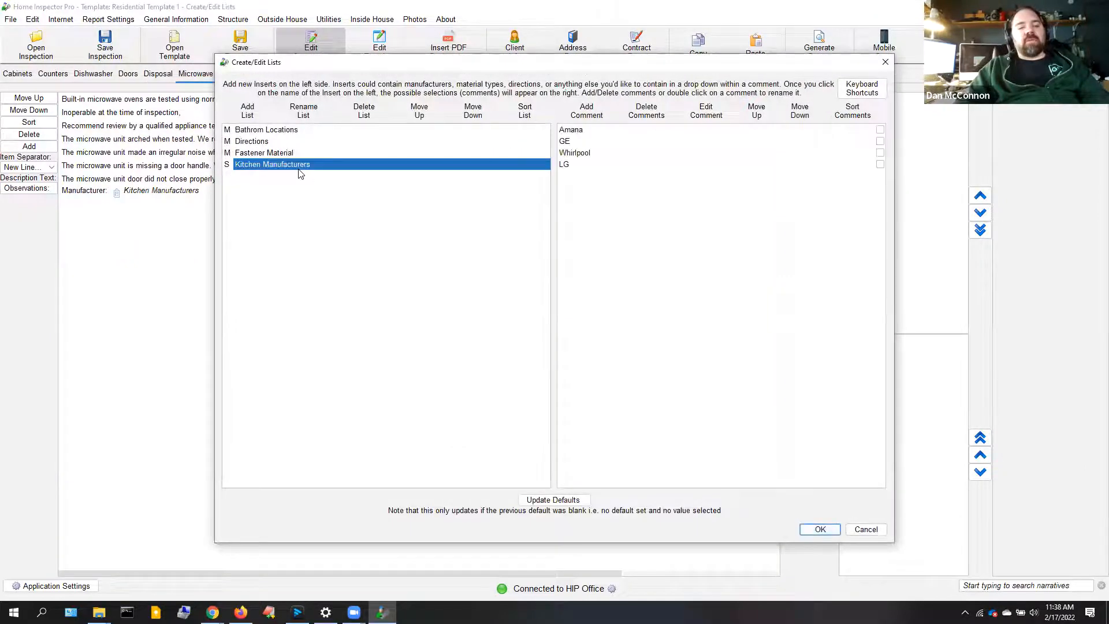
{"action": "left_click", "coordinate": [587, 111]}
{"action": "type", "text": "Samsung"}
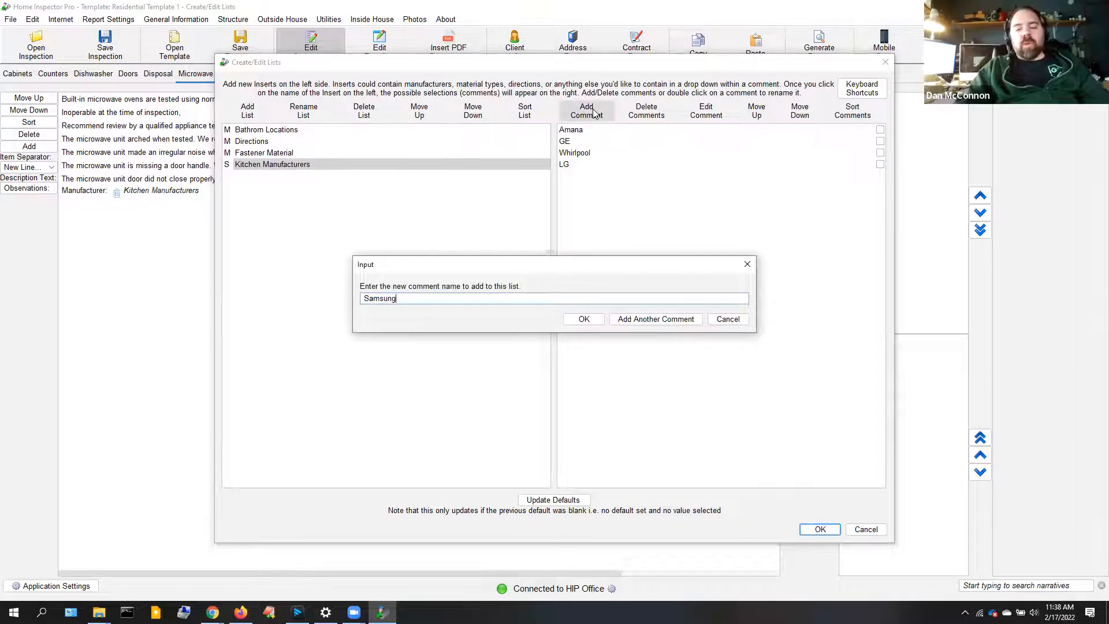
{"action": "left_click", "coordinate": [593, 317]}
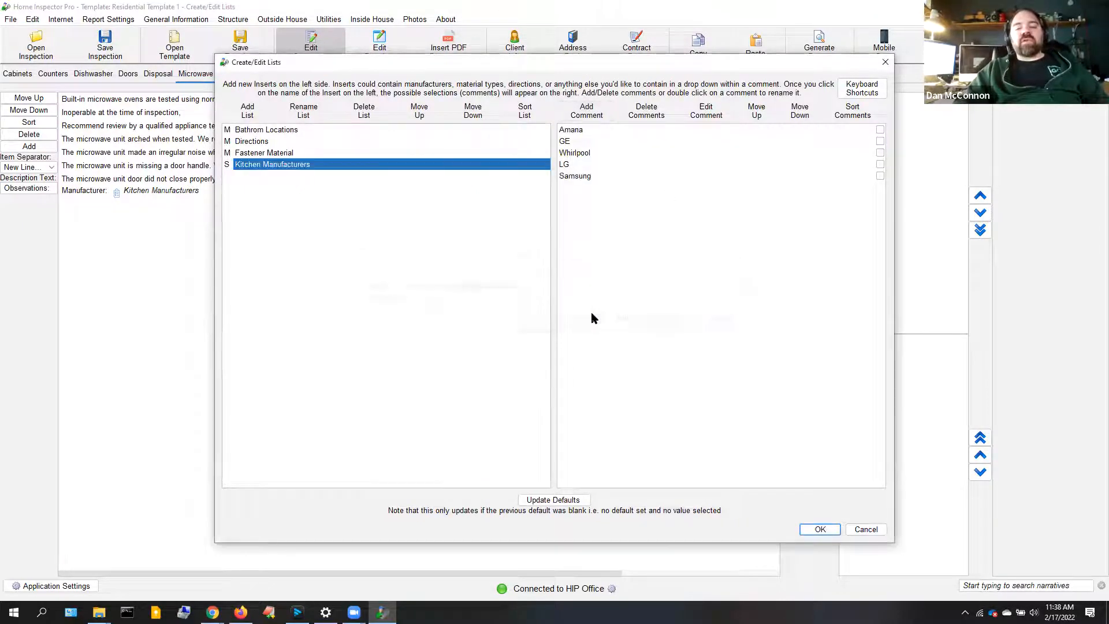
{"action": "left_click", "coordinate": [820, 530]}
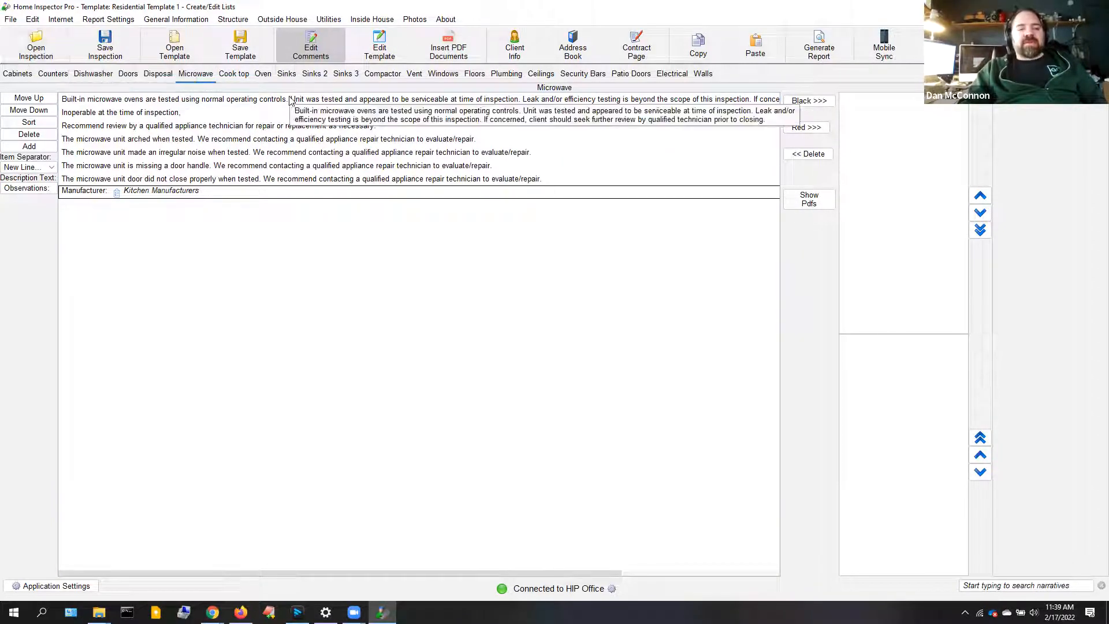
Look through the Grounds area of Outside House, viewing its Driveway/Walkway, Grading and Main Gas Valve comments.
{"action": "left_click", "coordinate": [283, 19]}
{"action": "left_click", "coordinate": [284, 35]}
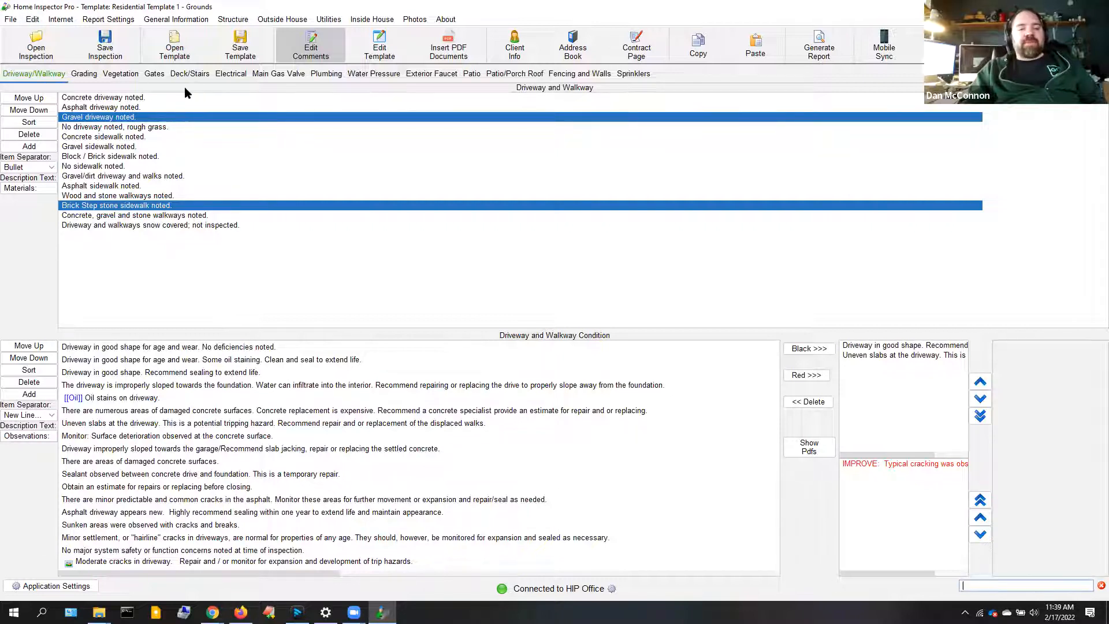
{"action": "left_click", "coordinate": [79, 75]}
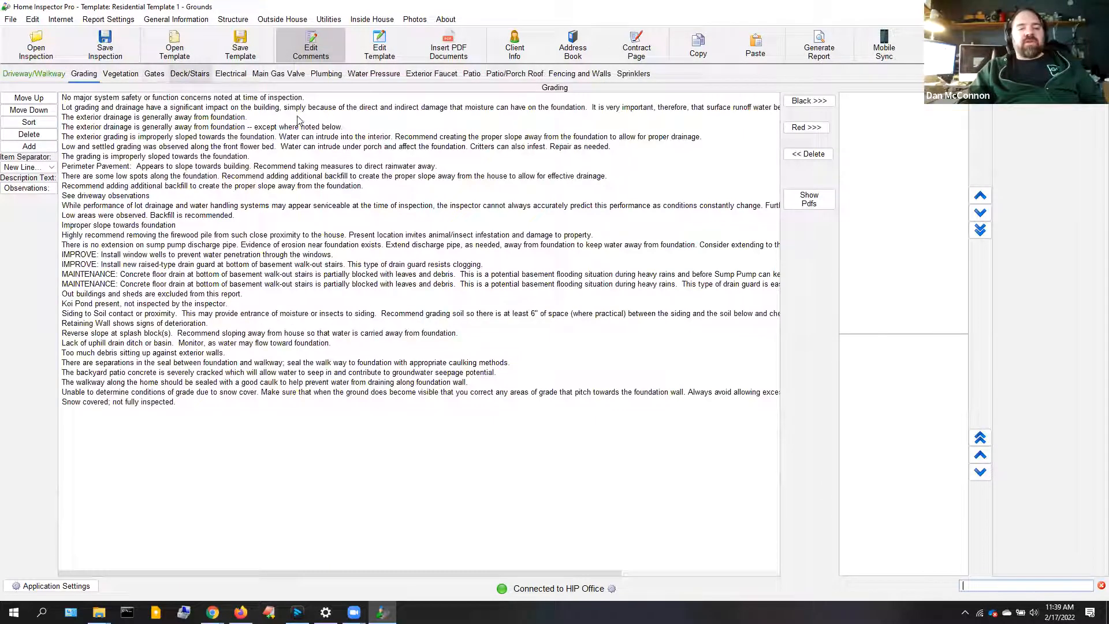
{"action": "left_click", "coordinate": [288, 75]}
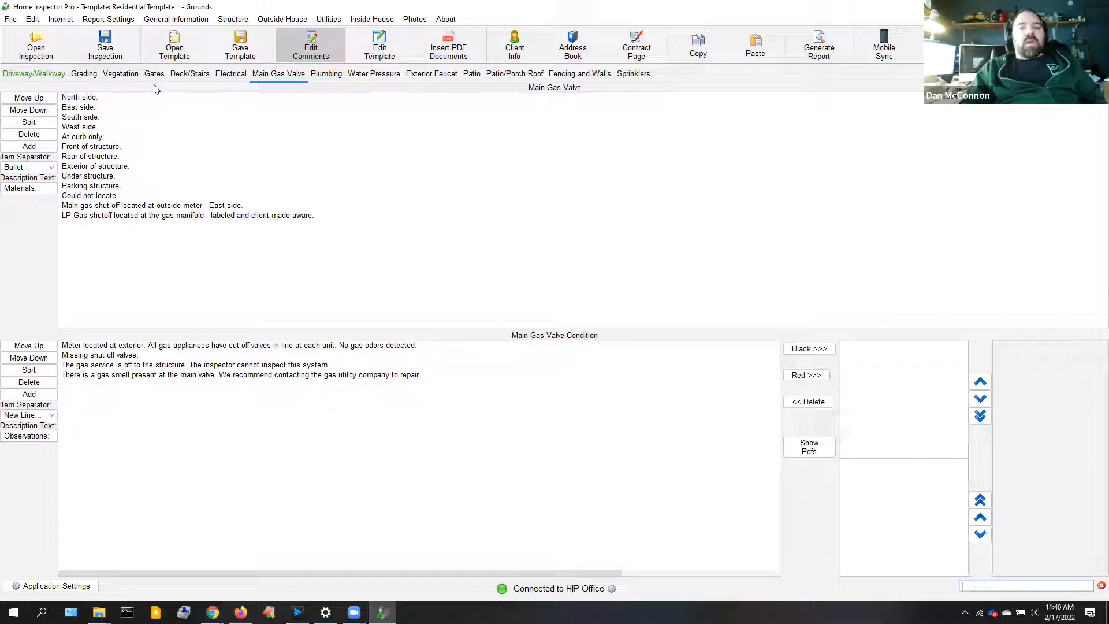
Open the template structure for editing and rename the Outside House menu to "Outside Building".
{"action": "left_click", "coordinate": [380, 53]}
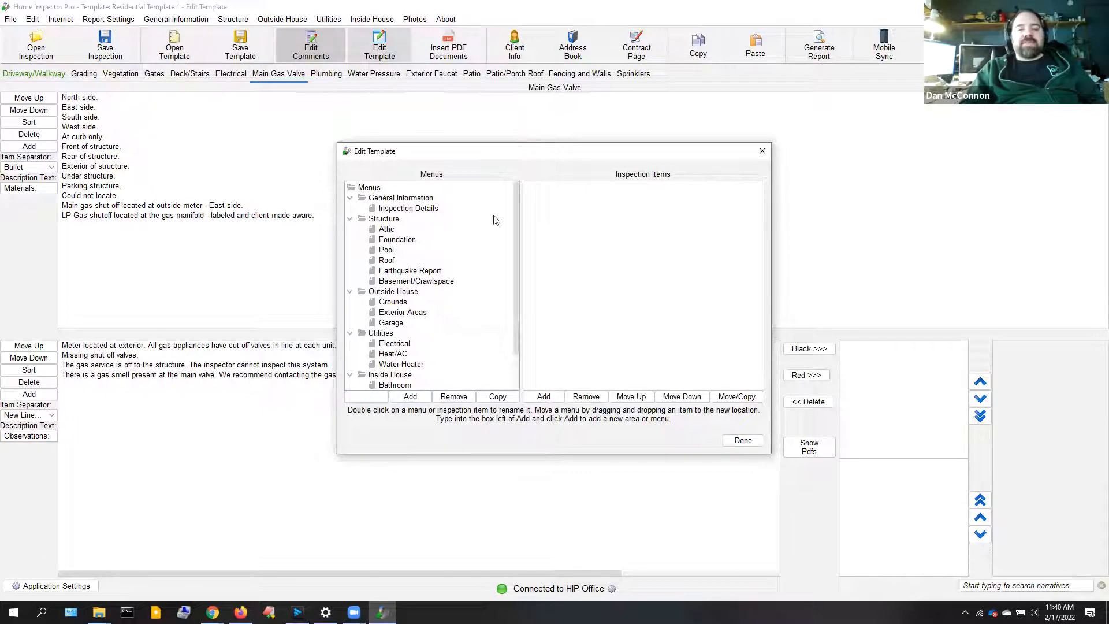
{"action": "left_click_drag", "start_coordinate": [516, 206], "coordinate": [537, 189]}
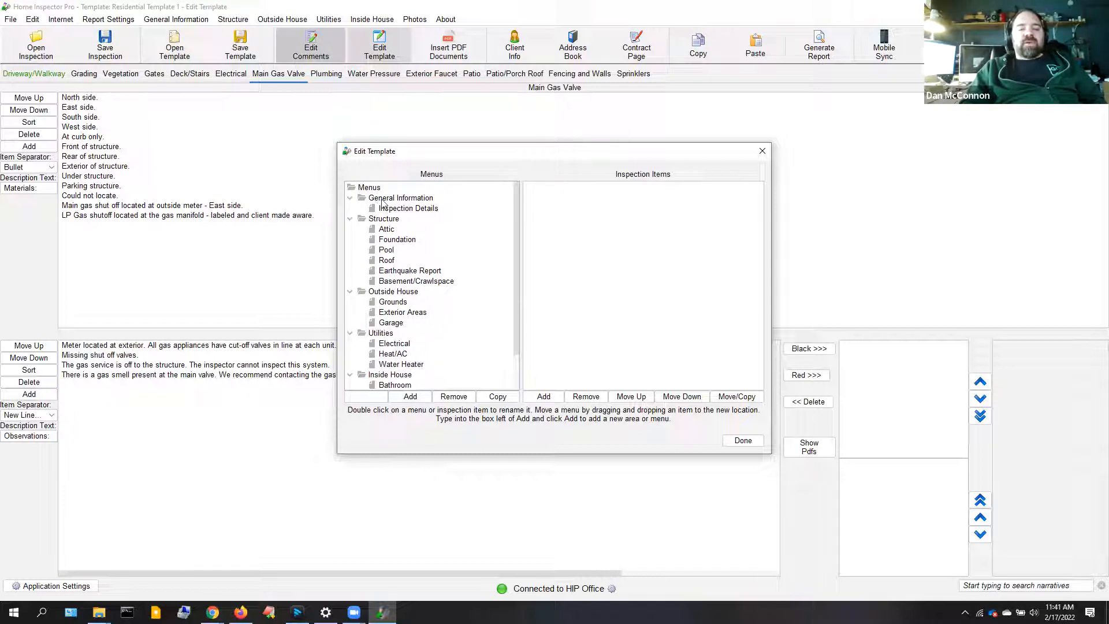
{"action": "left_click", "coordinate": [379, 220]}
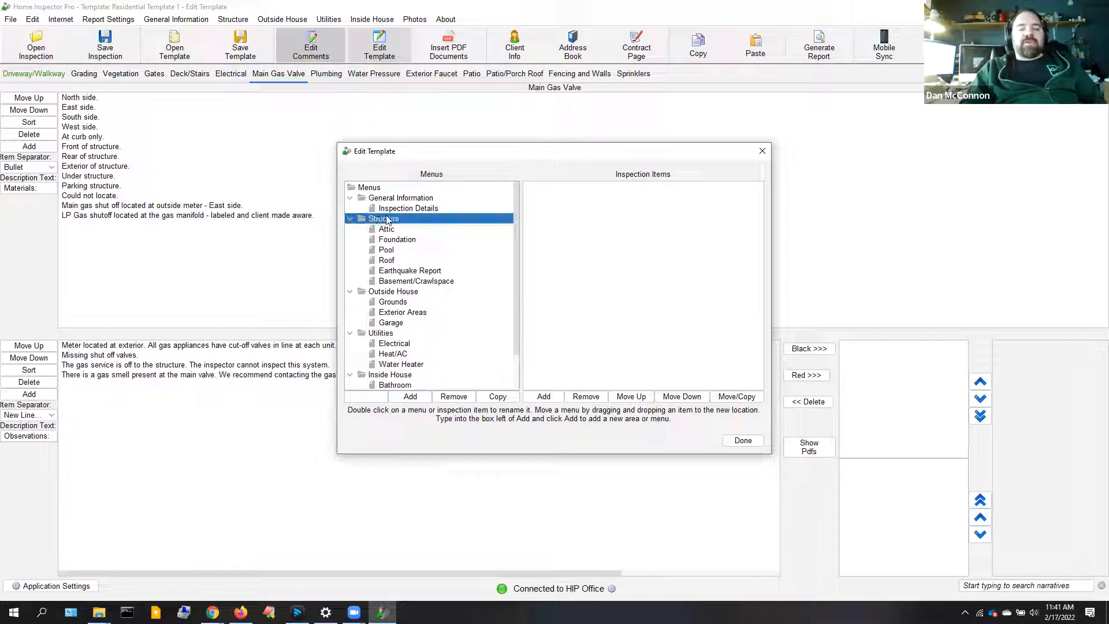
{"action": "left_click", "coordinate": [376, 295]}
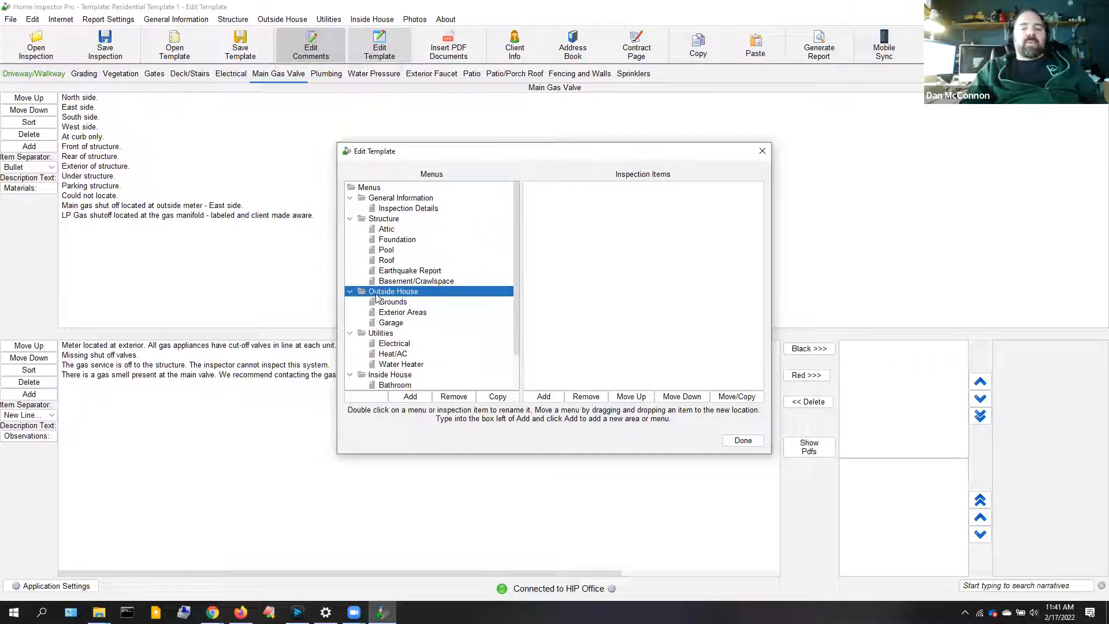
{"action": "double_click", "coordinate": [377, 292]}
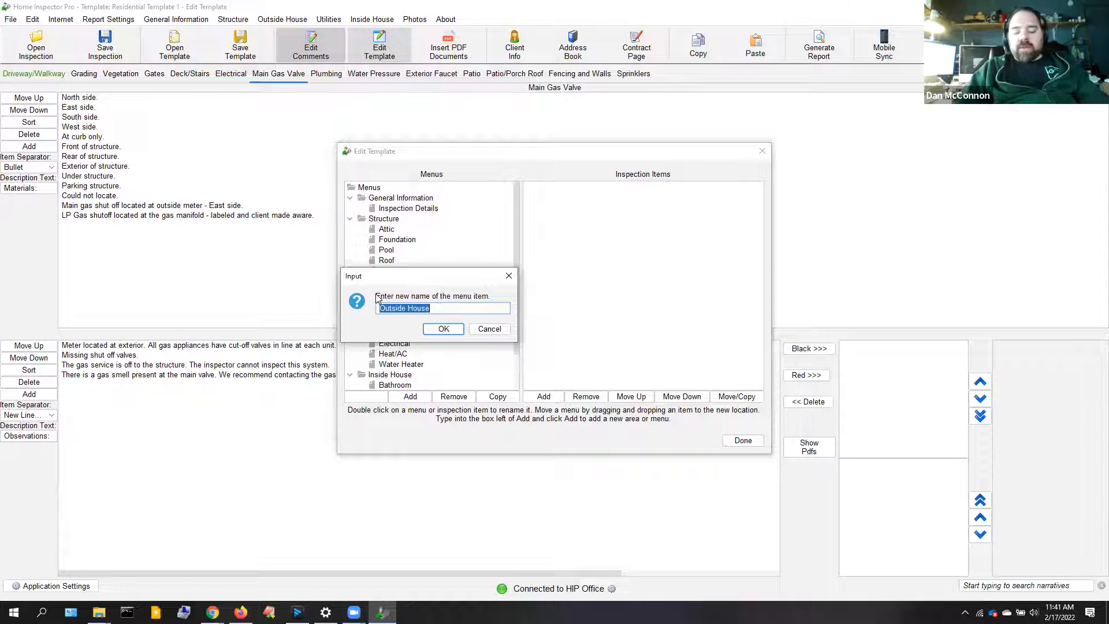
{"action": "key", "text": "End"}
{"action": "key", "text": "BackSpace"}
{"action": "key", "text": "BackSpace"}
{"action": "key", "text": "BackSpace"}
{"action": "key", "text": "BackSpace"}
{"action": "key", "text": "BackSpace"}
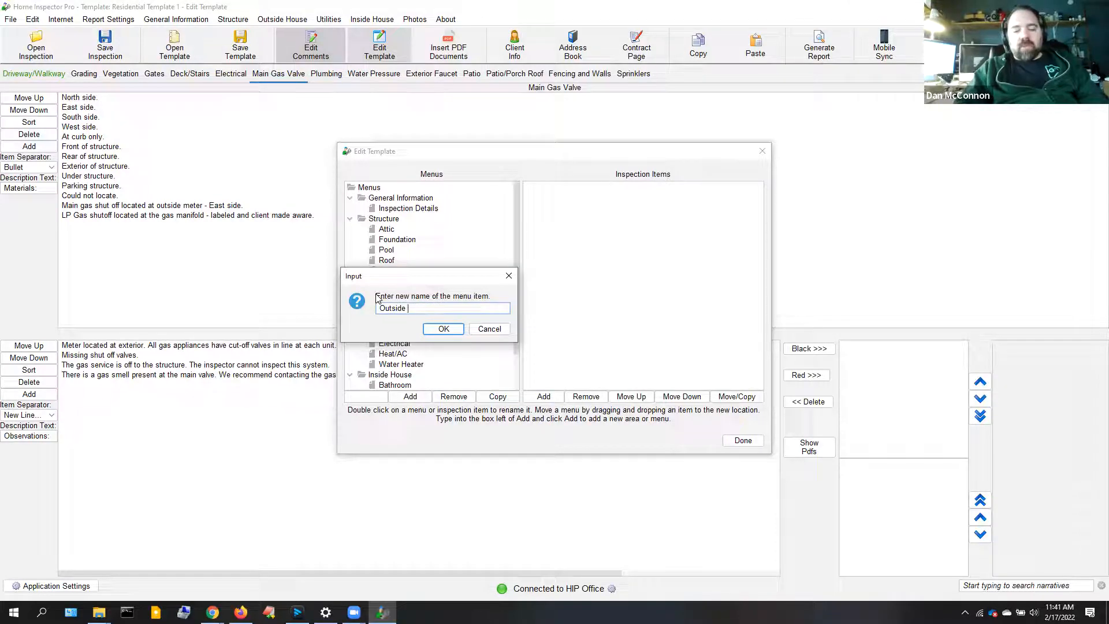
{"action": "type", "text": "Bu"}
{"action": "type", "text": "ng"}
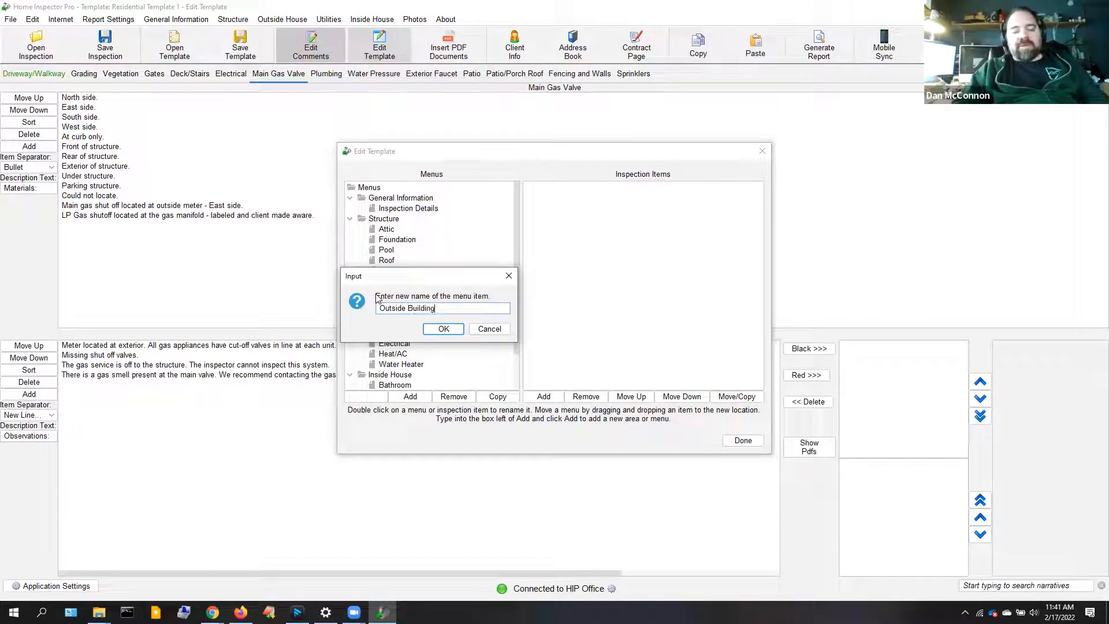
{"action": "key", "text": "Return"}
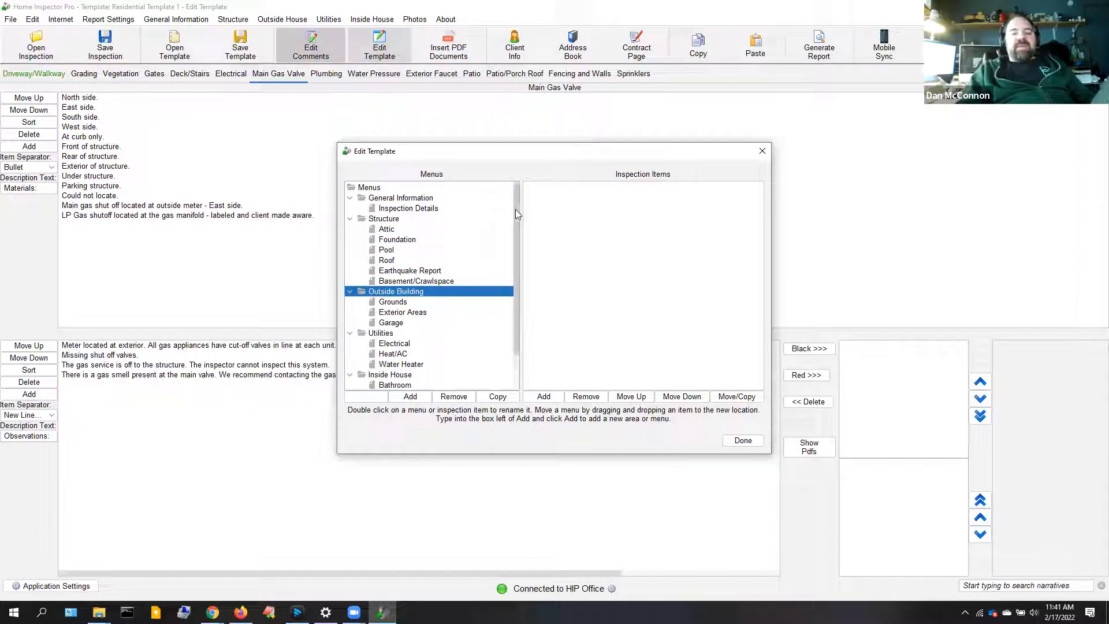
Move the Roof area to the start of General Information, and return it to Structure directly below Attic.
{"action": "left_click_drag", "start_coordinate": [516, 210], "coordinate": [535, 195]}
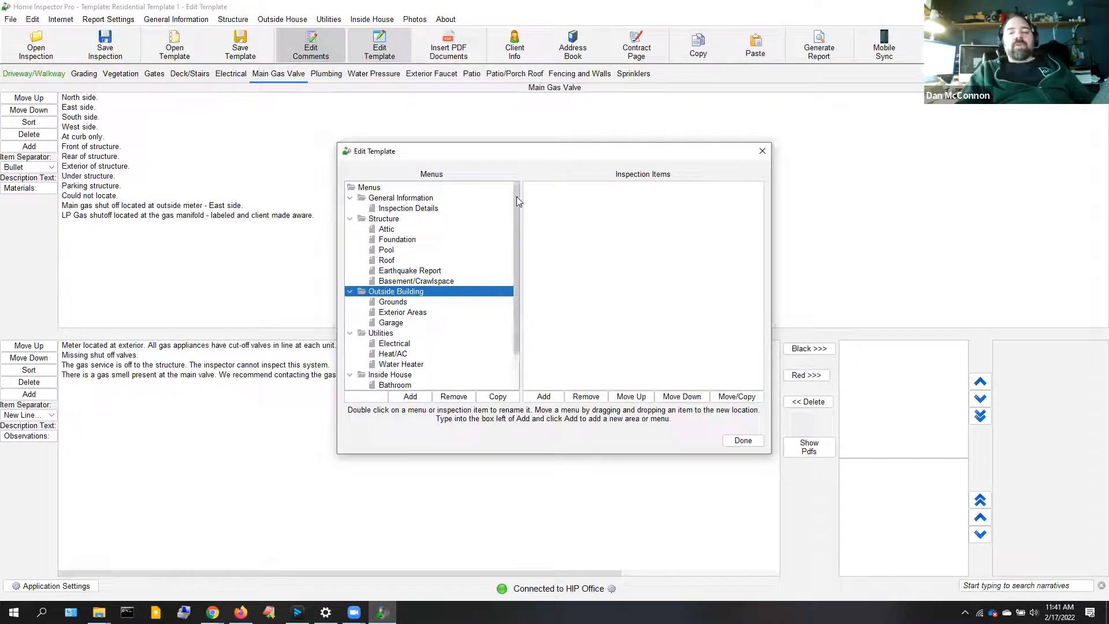
{"action": "left_click_drag", "start_coordinate": [517, 197], "coordinate": [530, 310]}
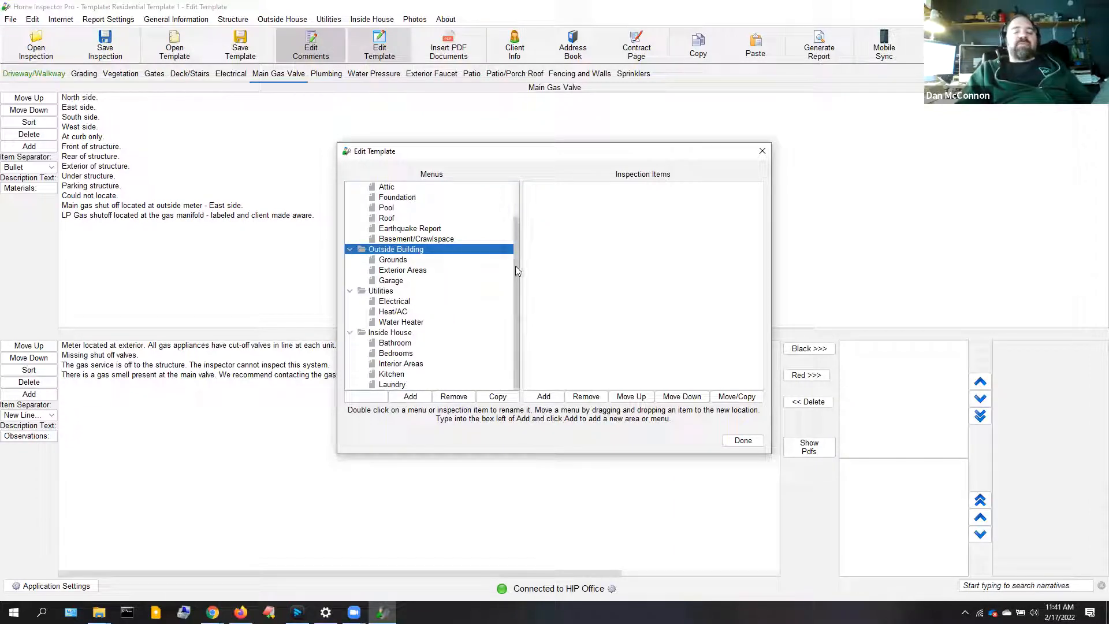
{"action": "scroll", "coordinate": [516, 267], "scroll_direction": "up", "scroll_amount": 2}
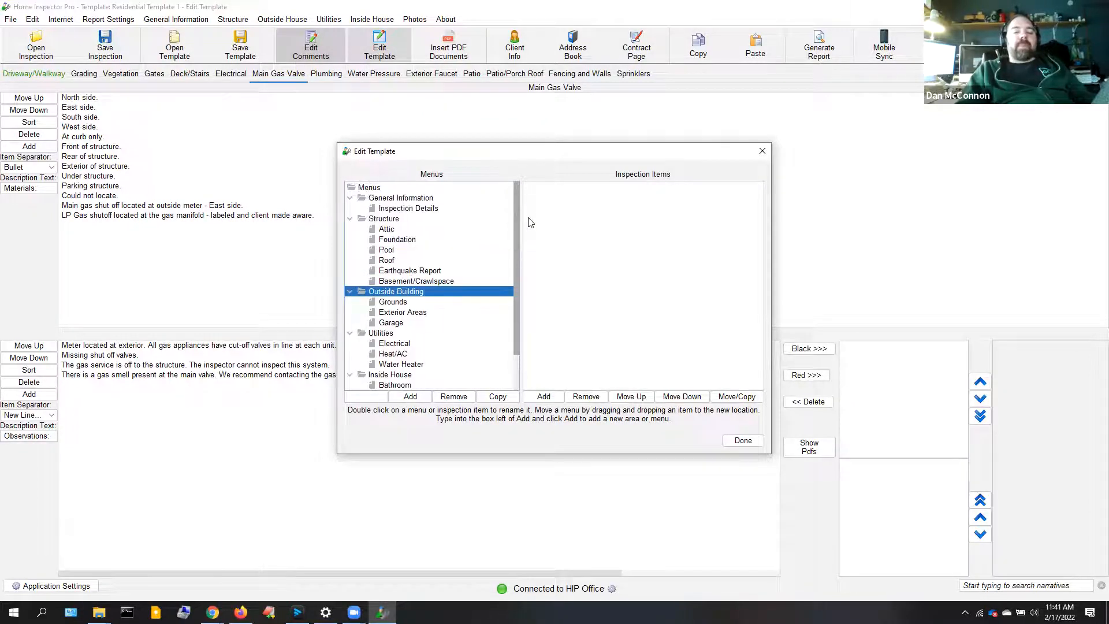
{"action": "left_click", "coordinate": [383, 261]}
{"action": "left_click_drag", "start_coordinate": [381, 264], "coordinate": [384, 210]}
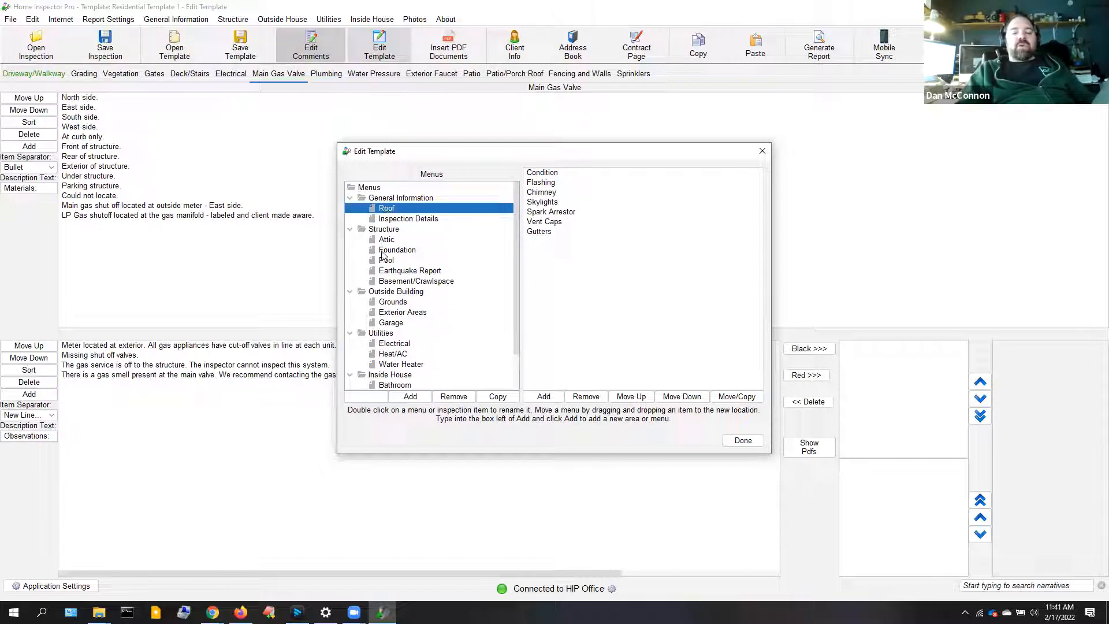
{"action": "left_click_drag", "start_coordinate": [388, 212], "coordinate": [389, 254]}
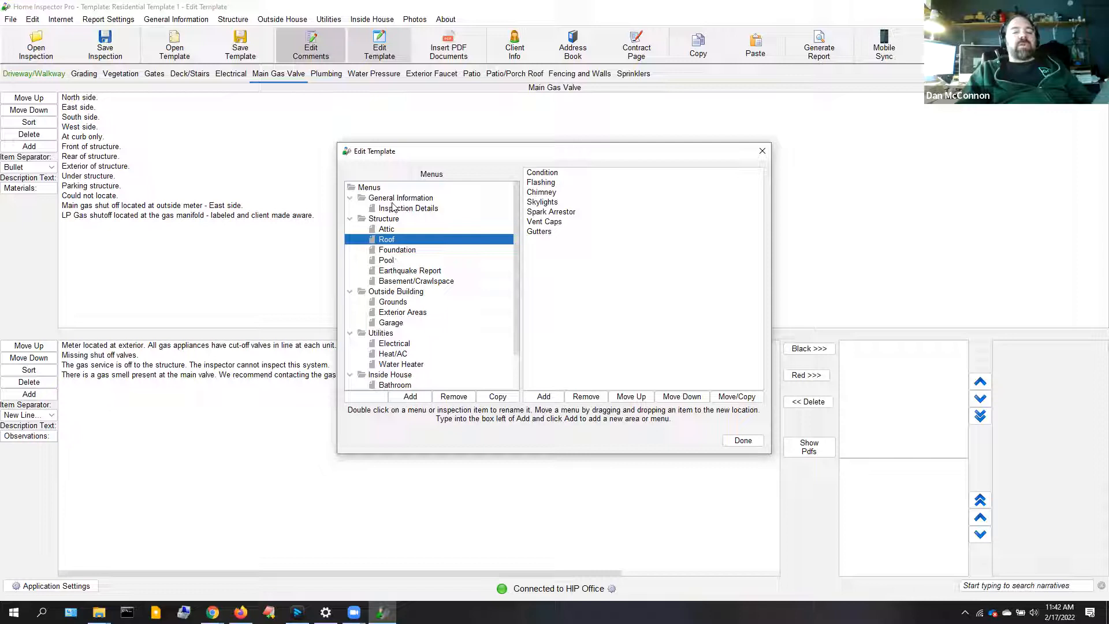
Remove the Earthquake Report area from the Structure menu of the template.
{"action": "left_click", "coordinate": [386, 261]}
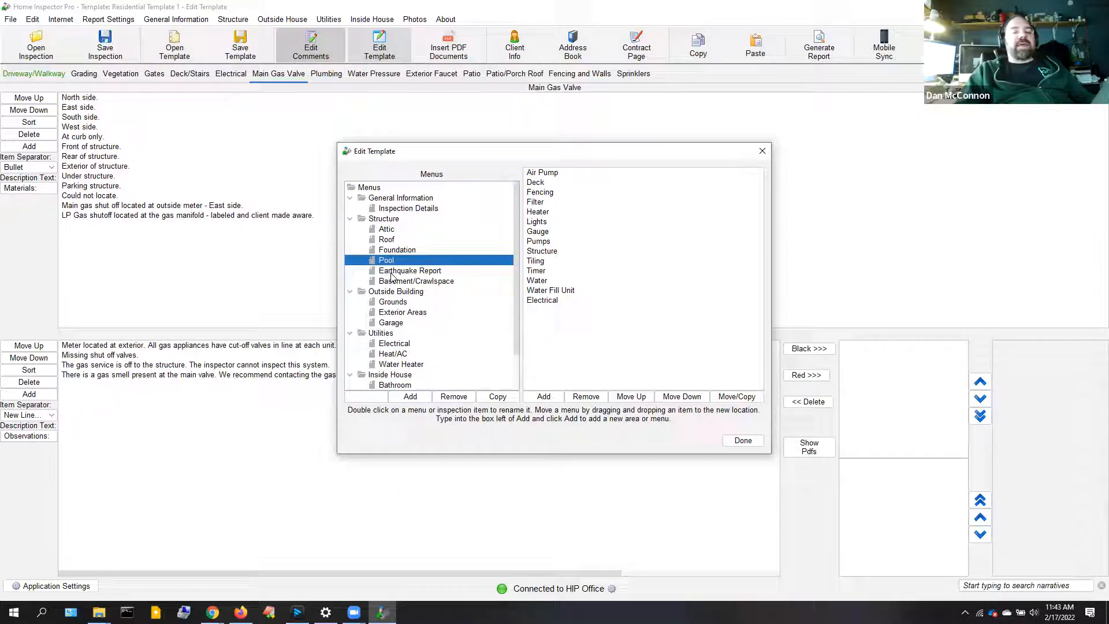
{"action": "left_click", "coordinate": [391, 272]}
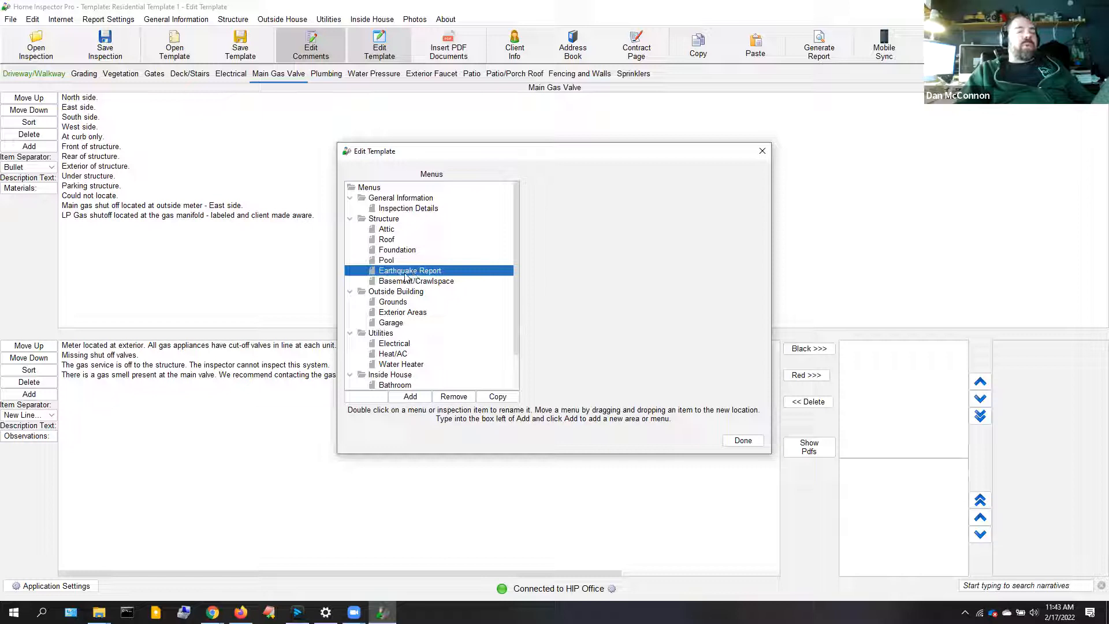
{"action": "left_click", "coordinate": [454, 398]}
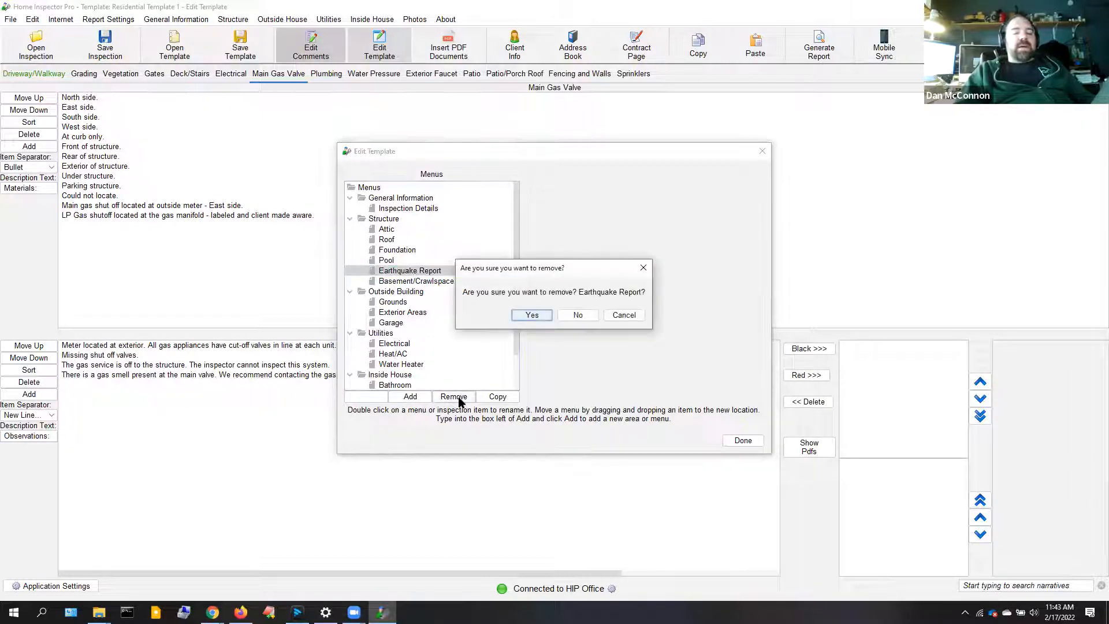
{"action": "left_click", "coordinate": [532, 316]}
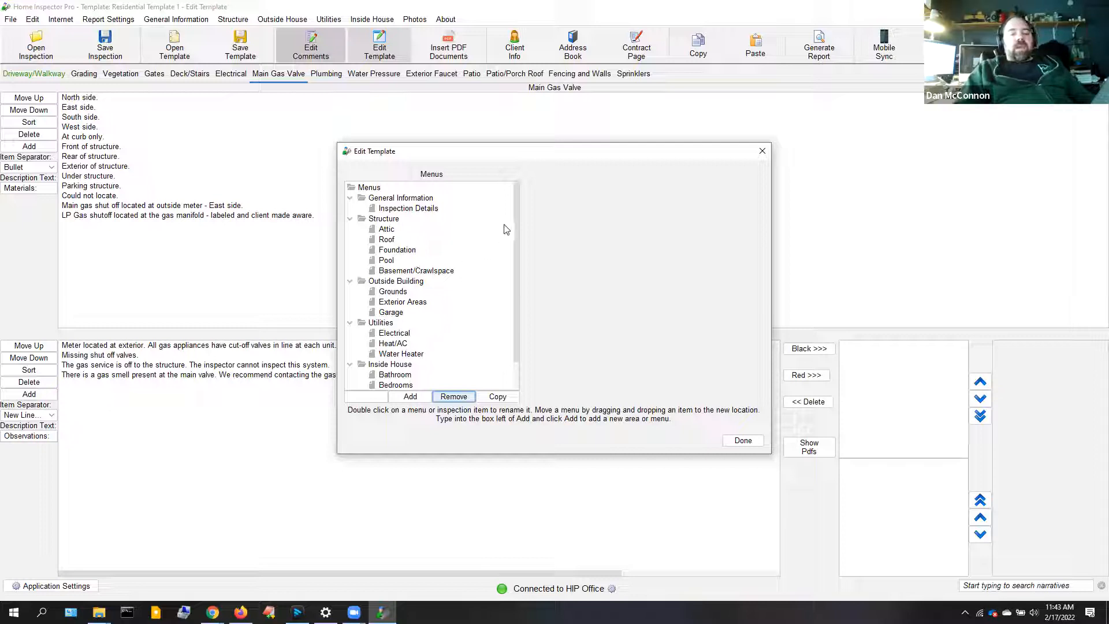
Copy the Bedrooms area of the Inside House menu and name the copy "Bedroom 2".
{"action": "left_click_drag", "start_coordinate": [518, 223], "coordinate": [513, 289]}
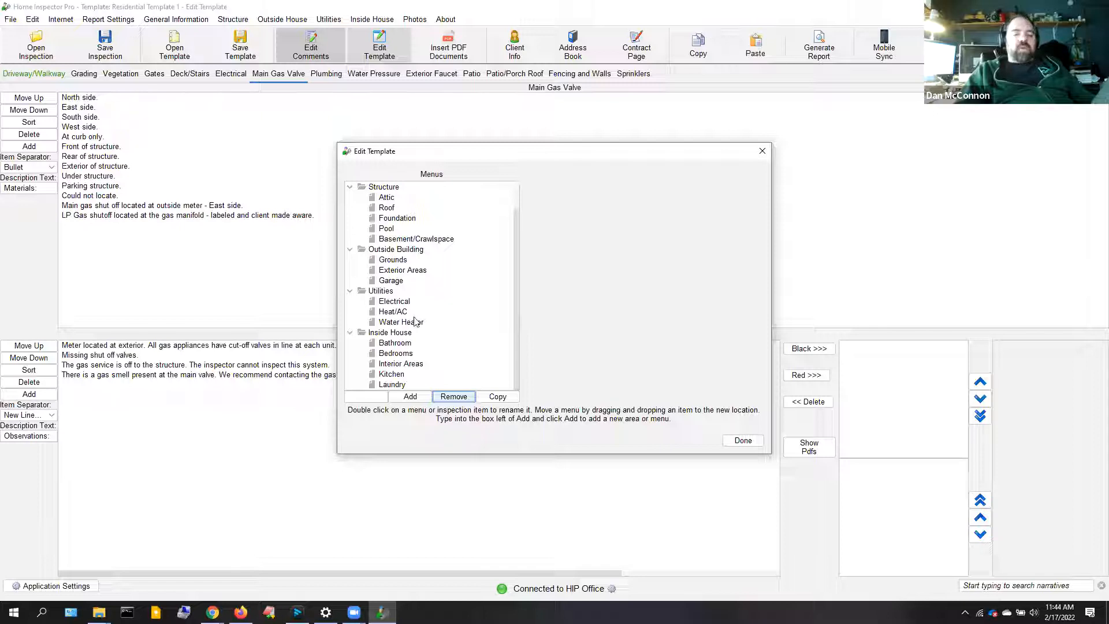
{"action": "left_click", "coordinate": [407, 355]}
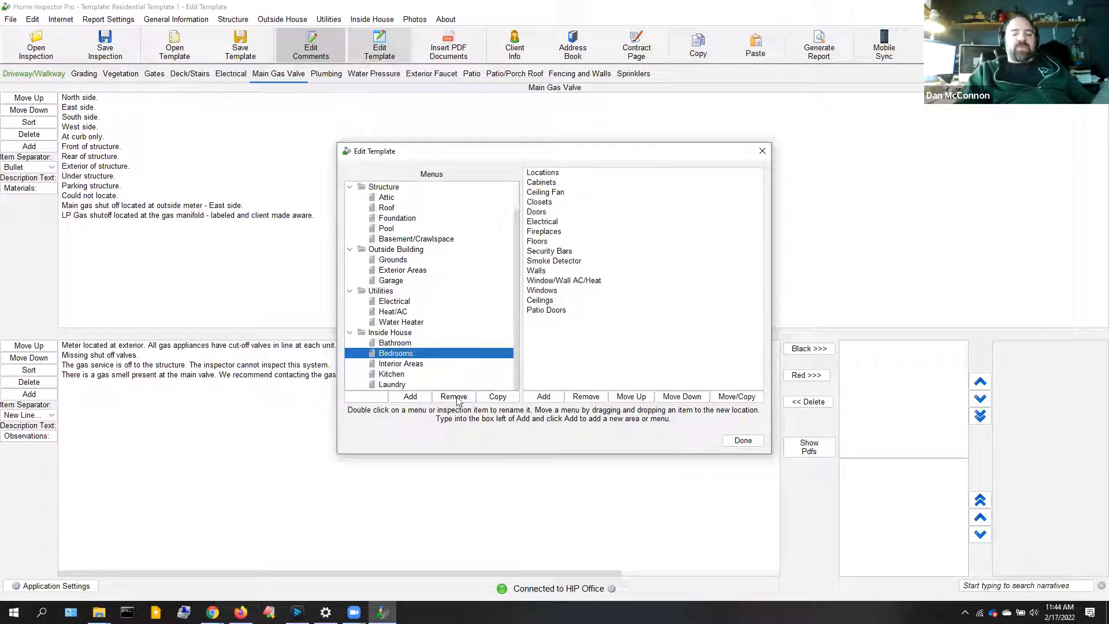
{"action": "left_click", "coordinate": [488, 398]}
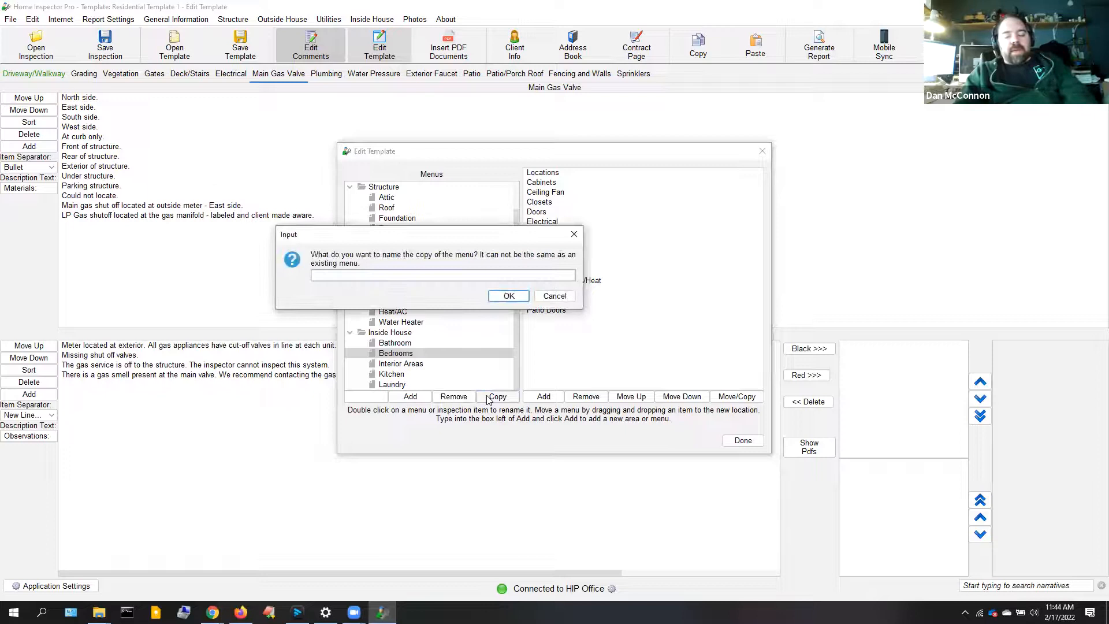
{"action": "type", "text": "Bedroom 2"}
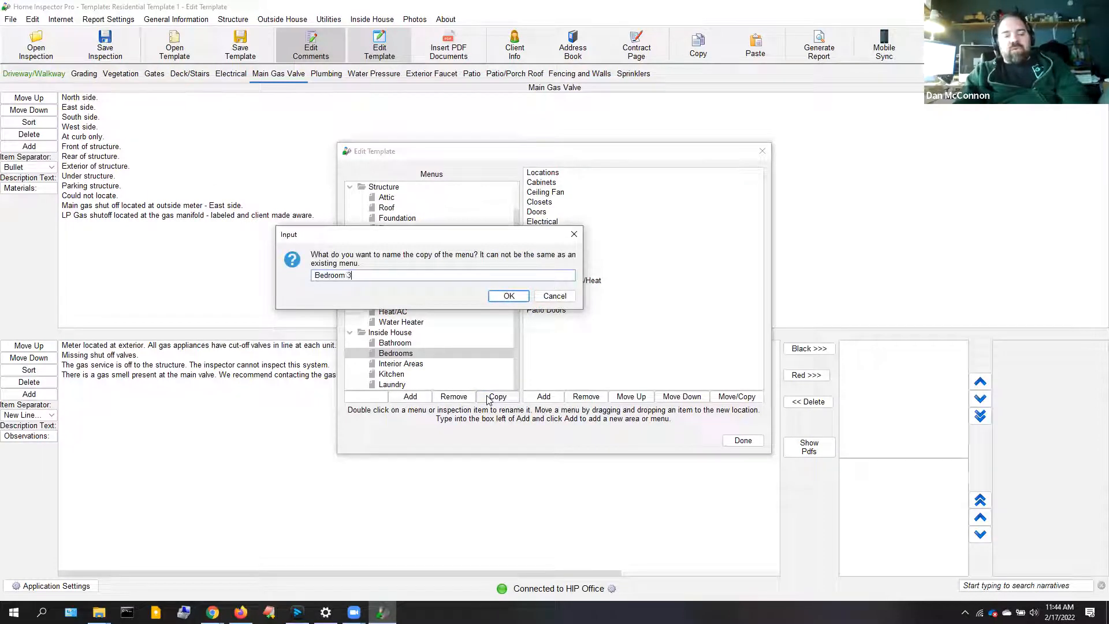
{"action": "key", "text": "Return"}
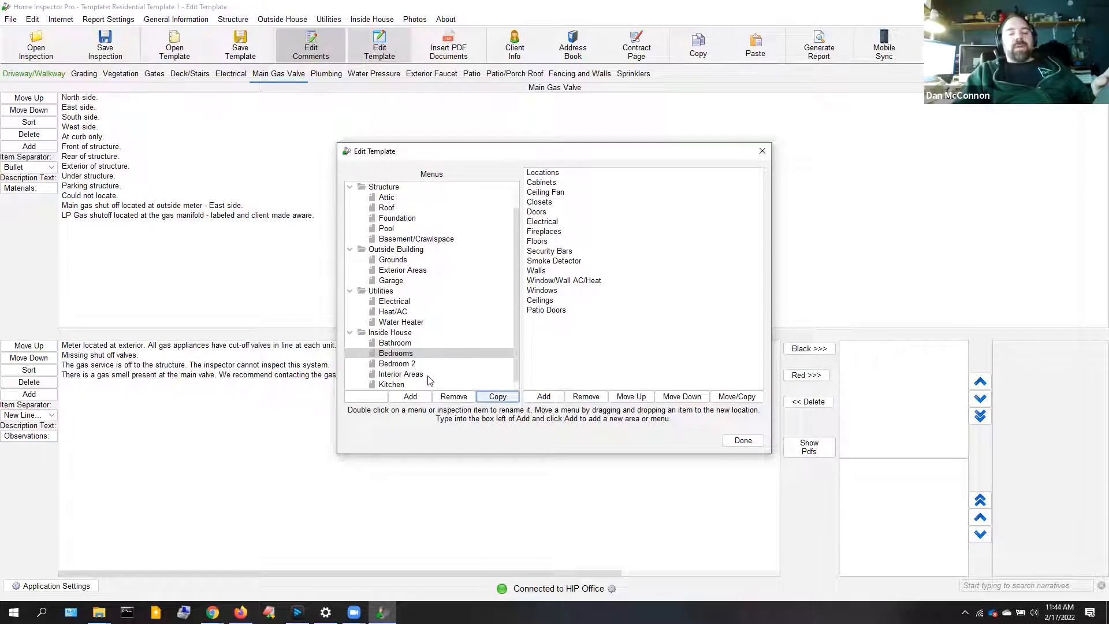
Remove the Bedroom 2 area from the Inside House menu.
{"action": "left_click", "coordinate": [403, 364]}
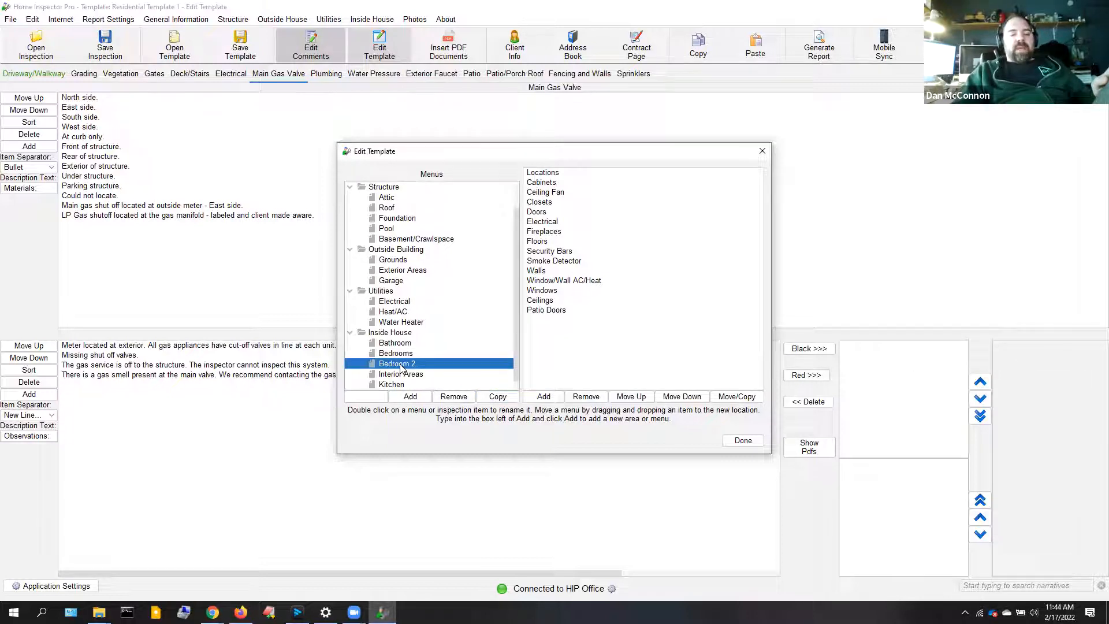
{"action": "left_click", "coordinate": [459, 398]}
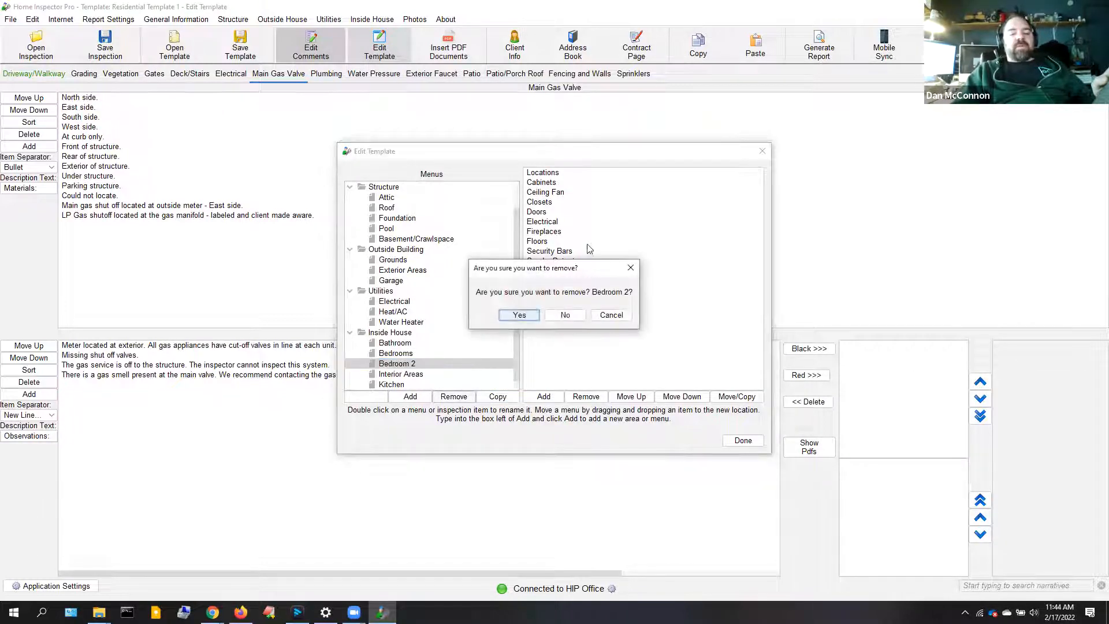
{"action": "left_click", "coordinate": [519, 316]}
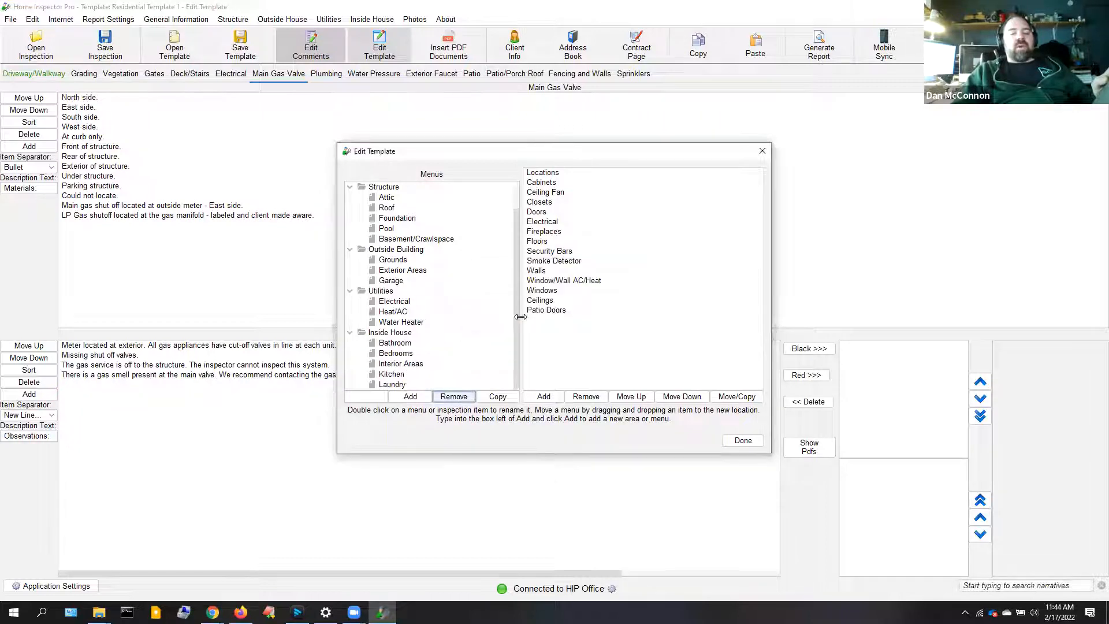
Rename the Bedrooms area to "Master Bedroom" and finish editing the template structure.
{"action": "double_click", "coordinate": [397, 355]}
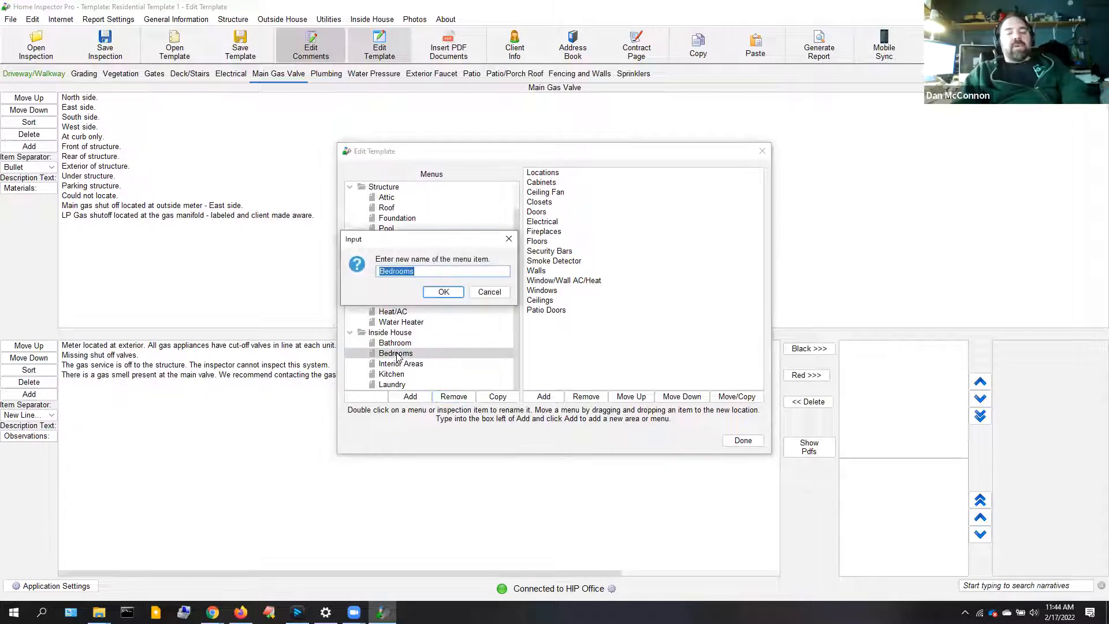
{"action": "key", "text": "End"}
{"action": "key", "text": "BackSpace"}
{"action": "type", "text": "Master"}
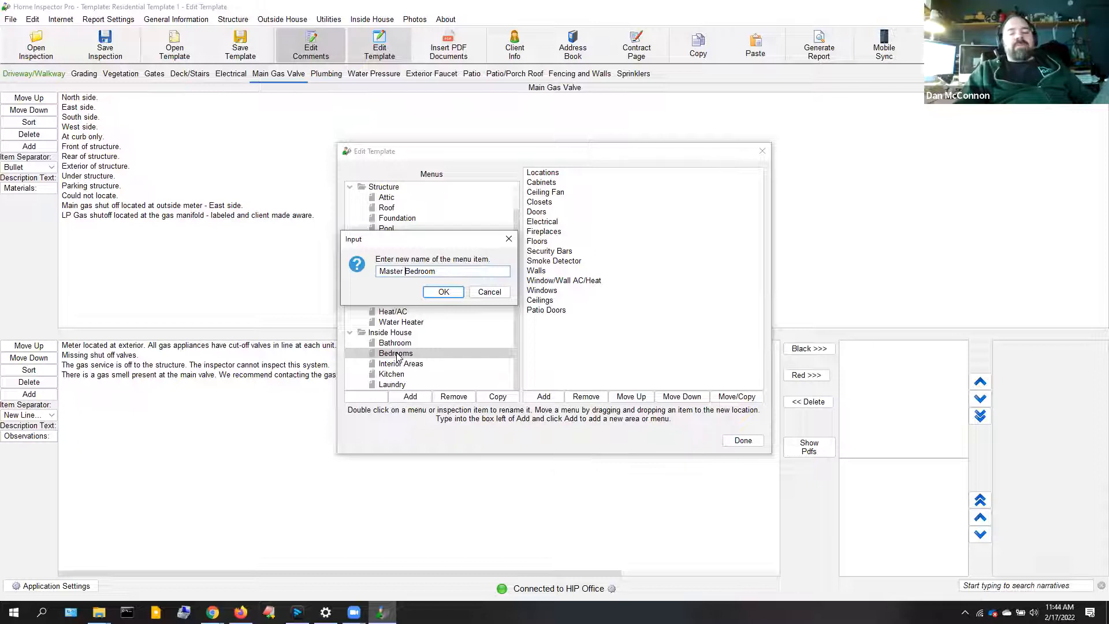
{"action": "left_click", "coordinate": [440, 292]}
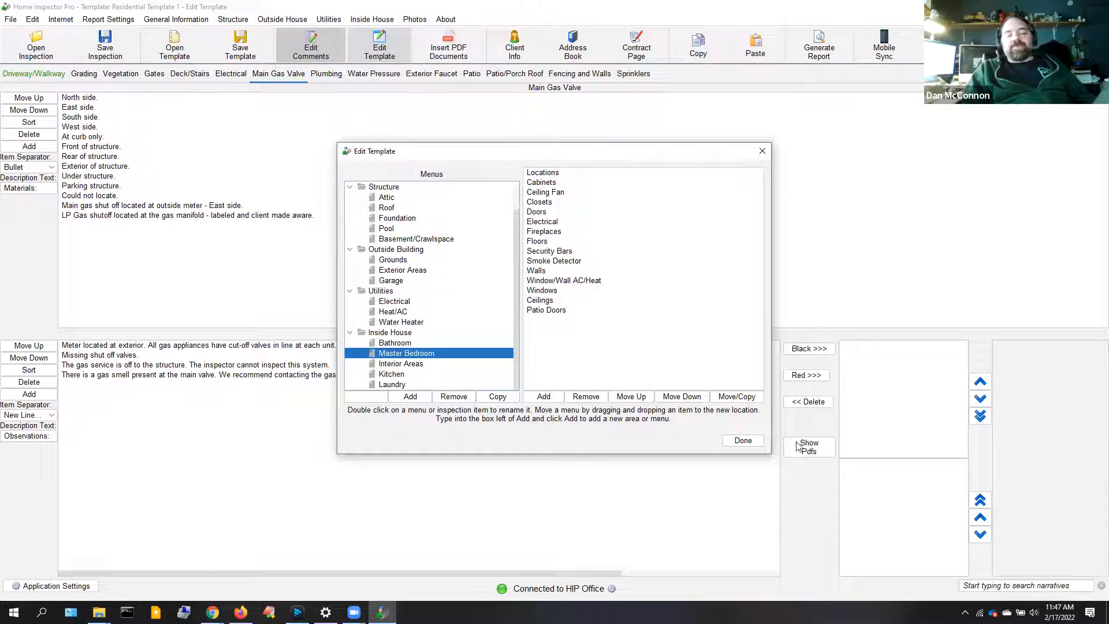
{"action": "left_click", "coordinate": [744, 441]}
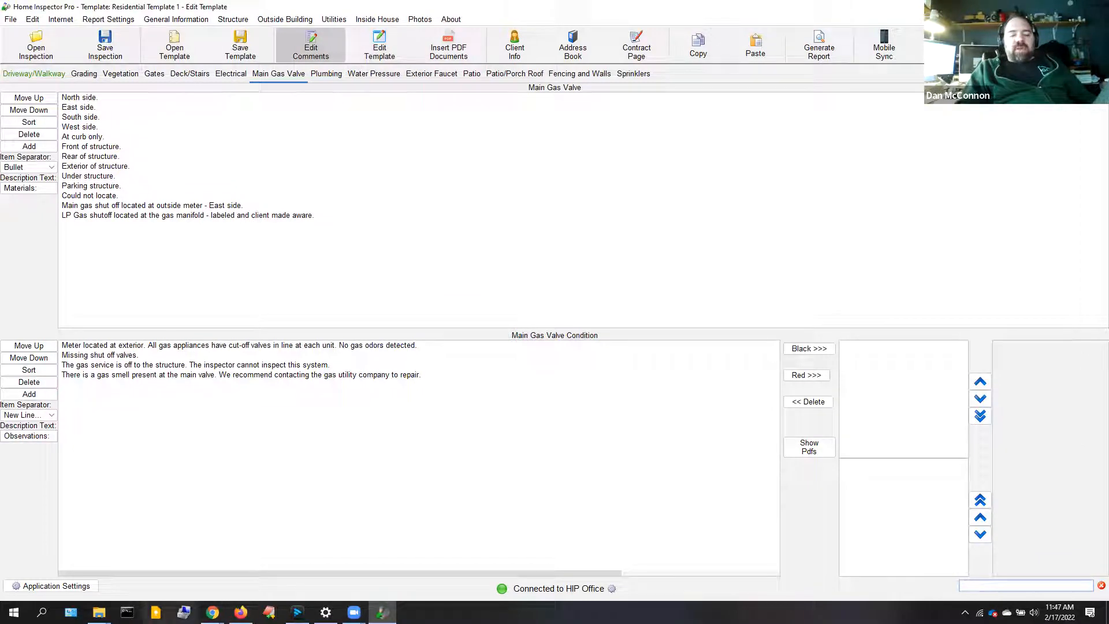
Switch to File Explorer, open Introduction Document.docx from the Documents Vault folder in Word, and look through its report introduction and rating legend.
{"action": "mouse_move", "coordinate": [99, 612]}
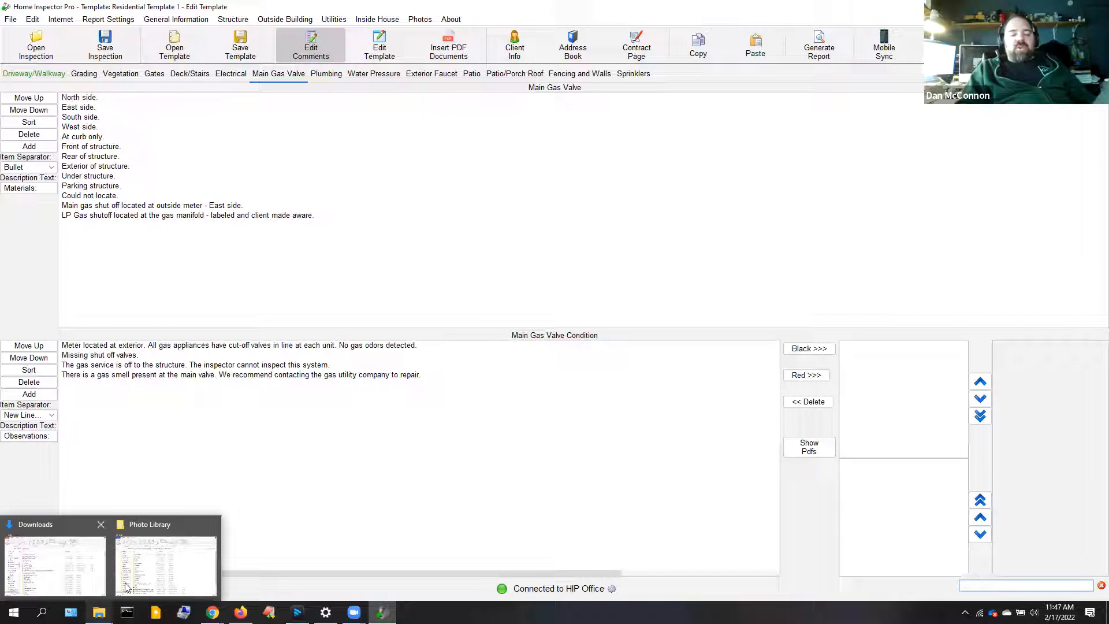
{"action": "left_click", "coordinate": [171, 526]}
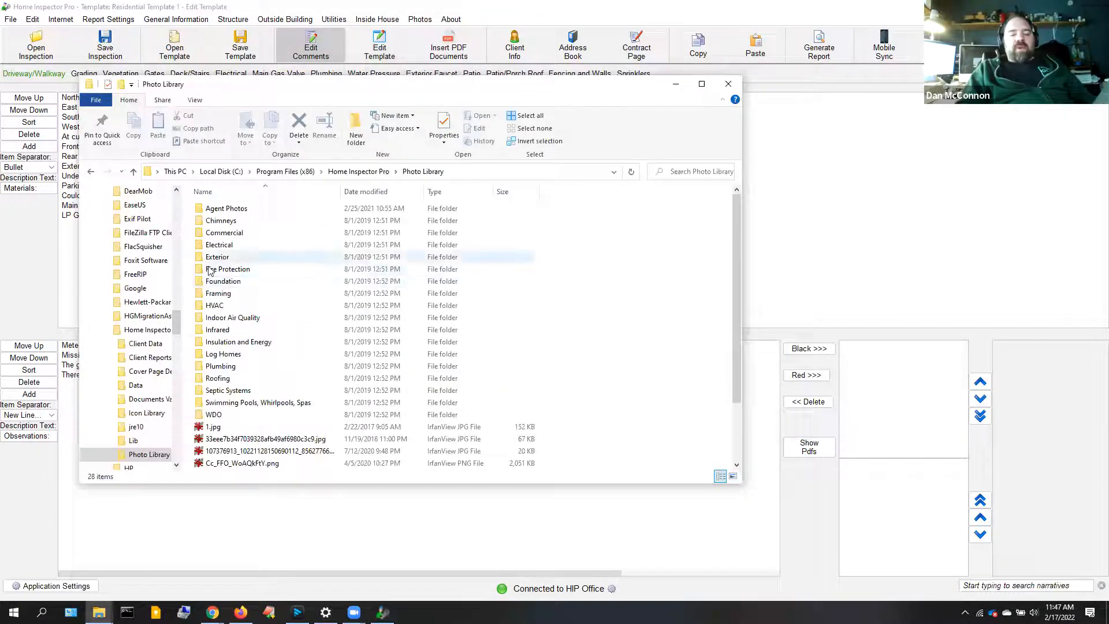
{"action": "left_click", "coordinate": [131, 400]}
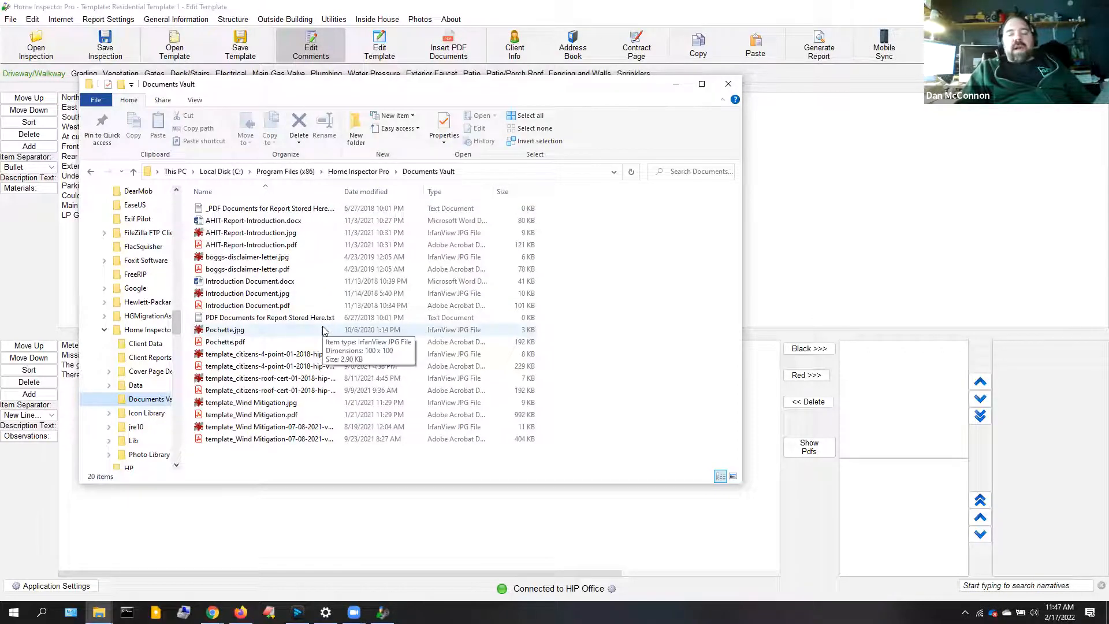
{"action": "double_click", "coordinate": [226, 283]}
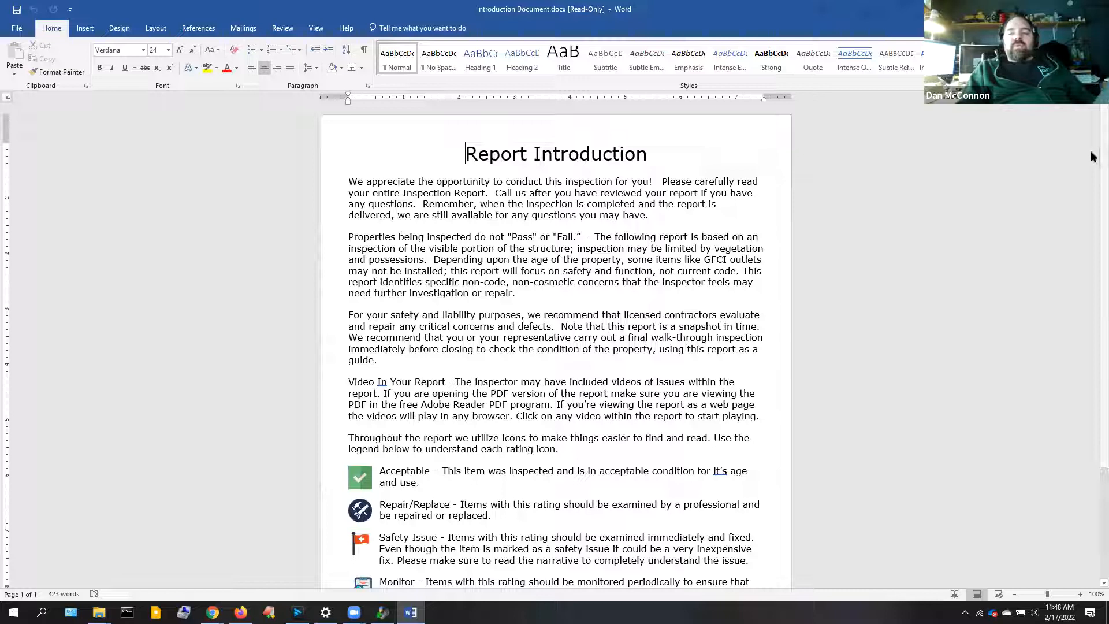
{"action": "scroll", "coordinate": [1091, 202], "scroll_direction": "down", "scroll_amount": 5}
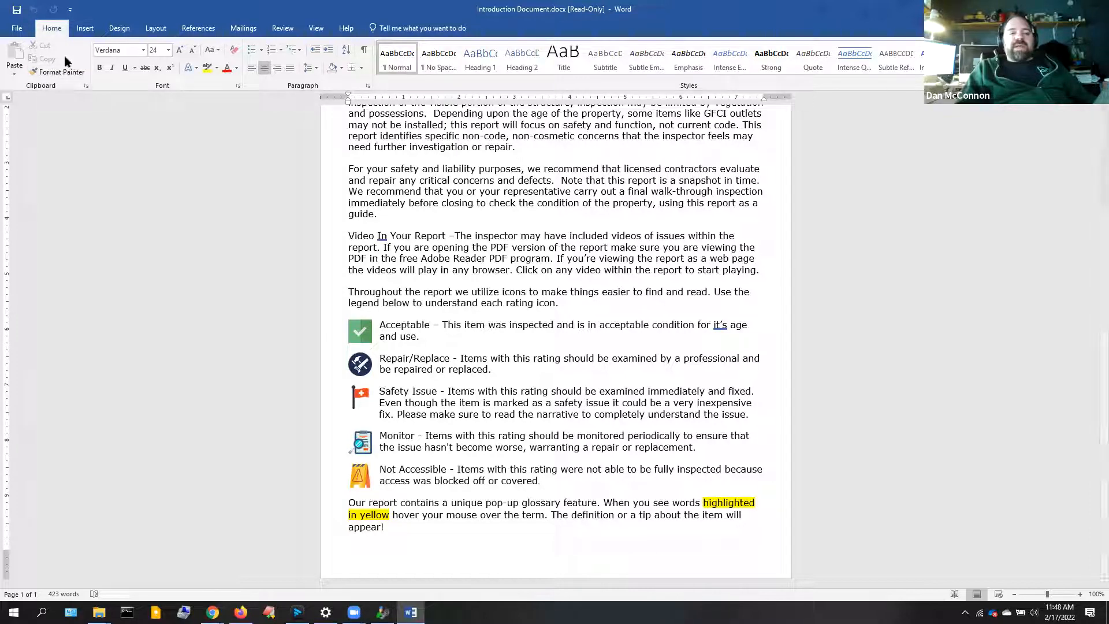
Print the introduction document with the Microsoft Print to PDF printer.
{"action": "left_click", "coordinate": [15, 31]}
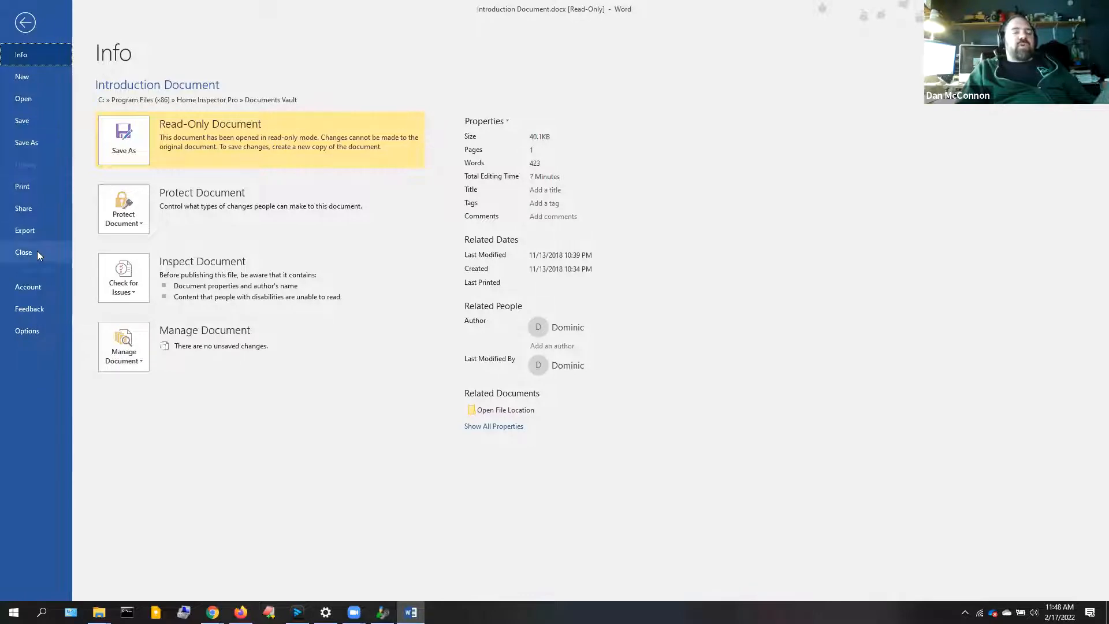
{"action": "left_click", "coordinate": [33, 190]}
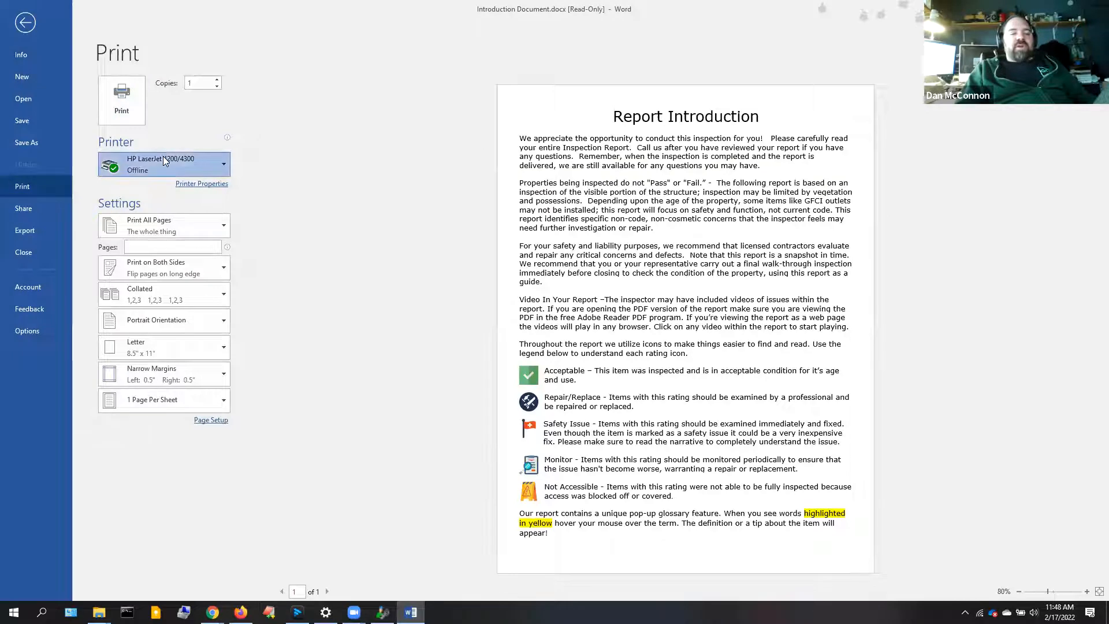
{"action": "left_click", "coordinate": [163, 160]}
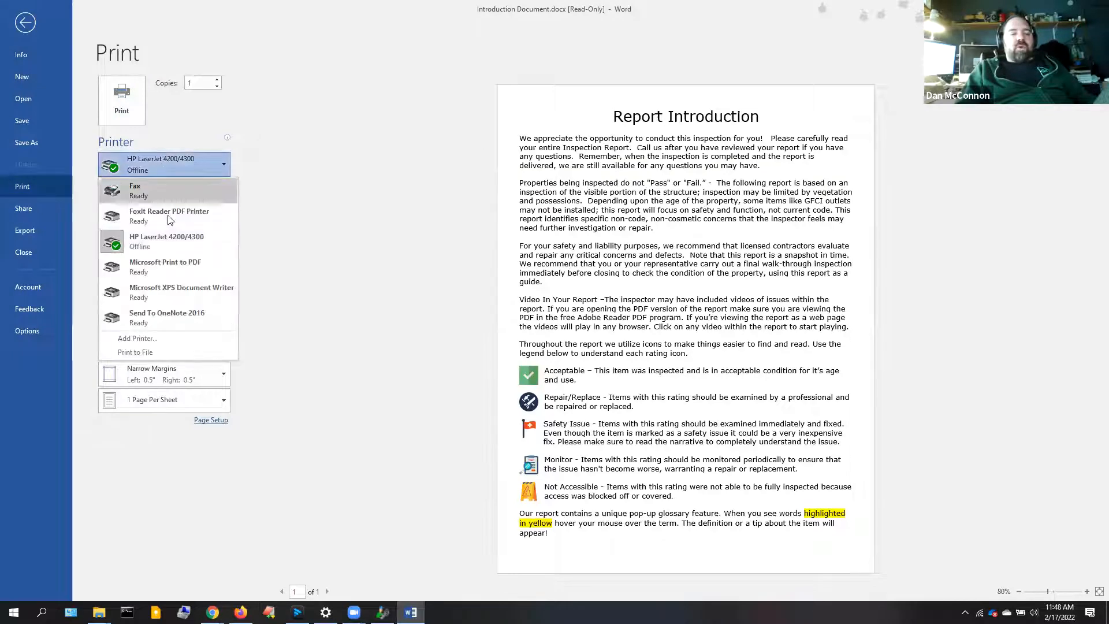
{"action": "left_click", "coordinate": [177, 266]}
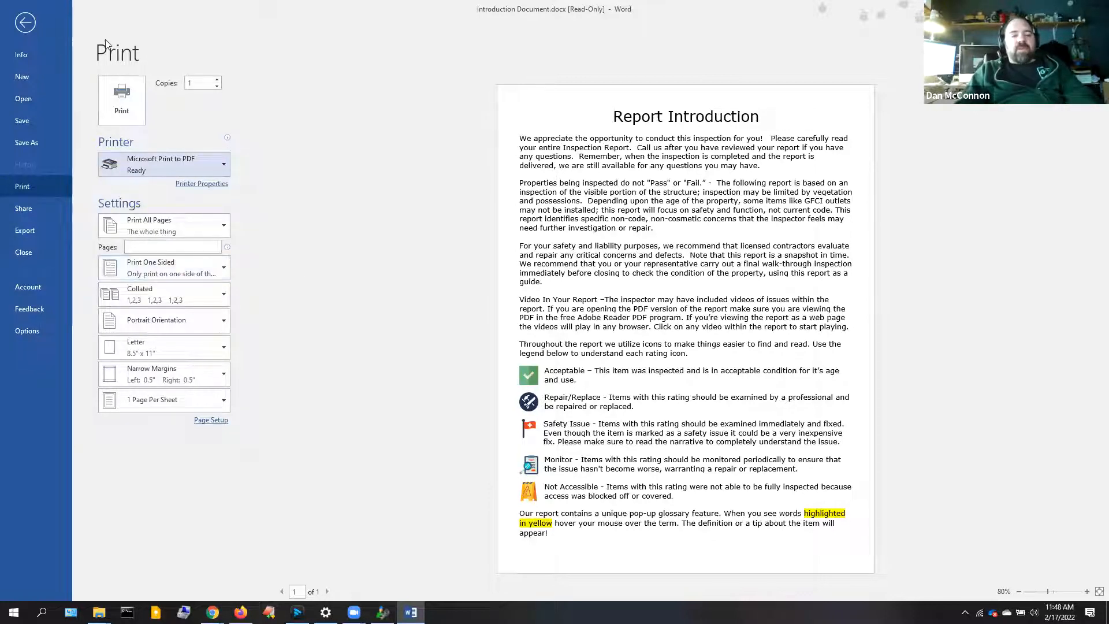
{"action": "left_click", "coordinate": [133, 107]}
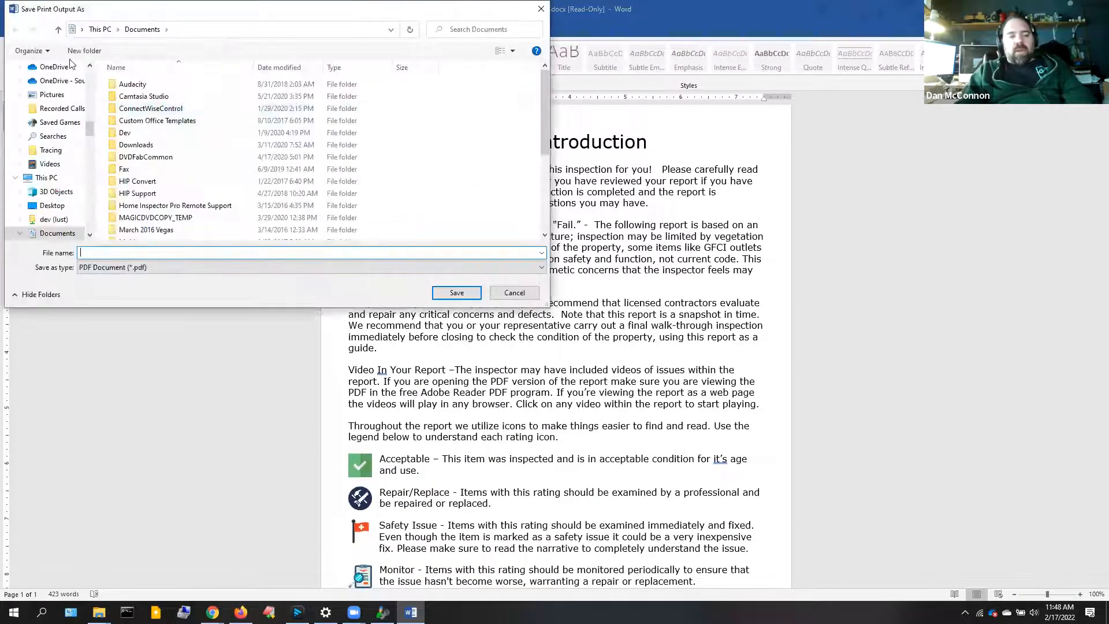
Save the PDF output to the Desktop as "example-intro" and locate the file on the desktop.
{"action": "scroll", "coordinate": [58, 95], "scroll_direction": "up", "scroll_amount": 4}
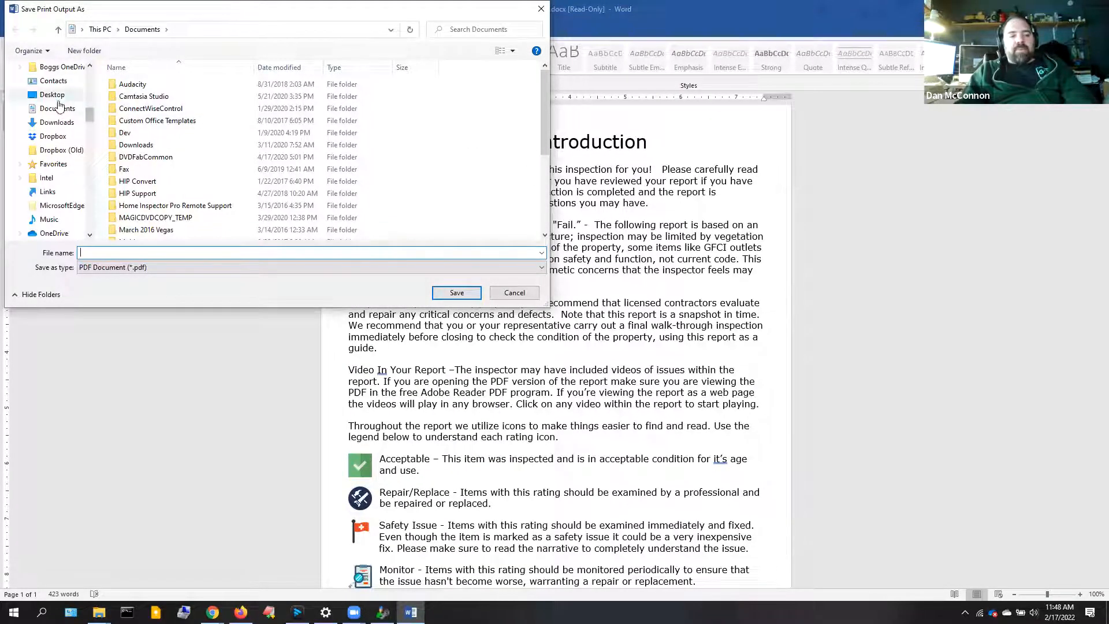
{"action": "left_click", "coordinate": [56, 96]}
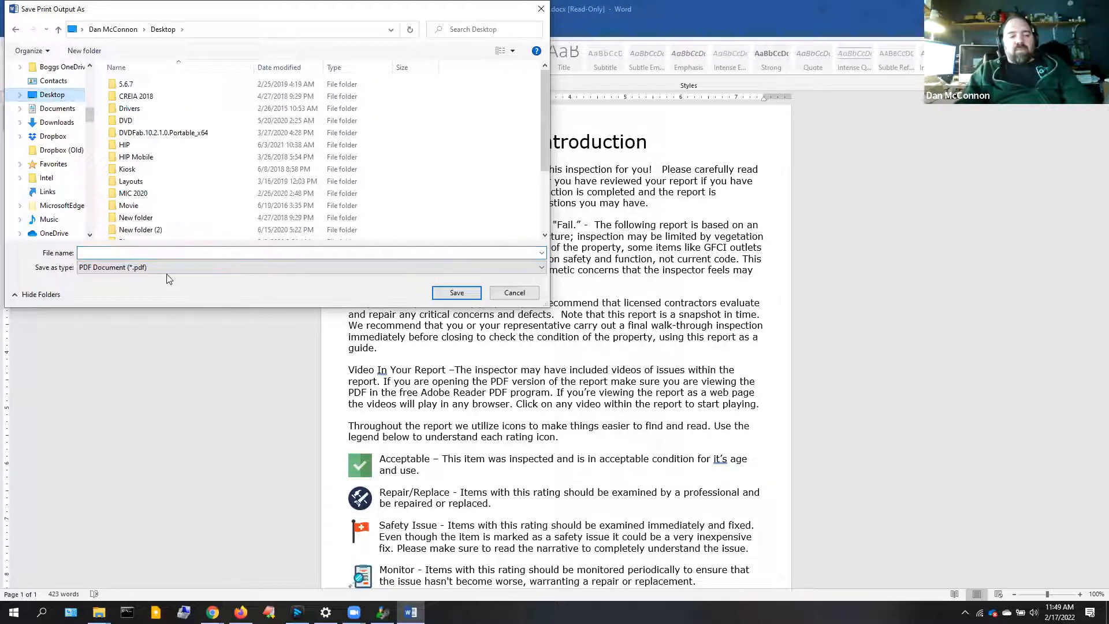
{"action": "left_click", "coordinate": [161, 254]}
{"action": "type", "text": "wxM"}
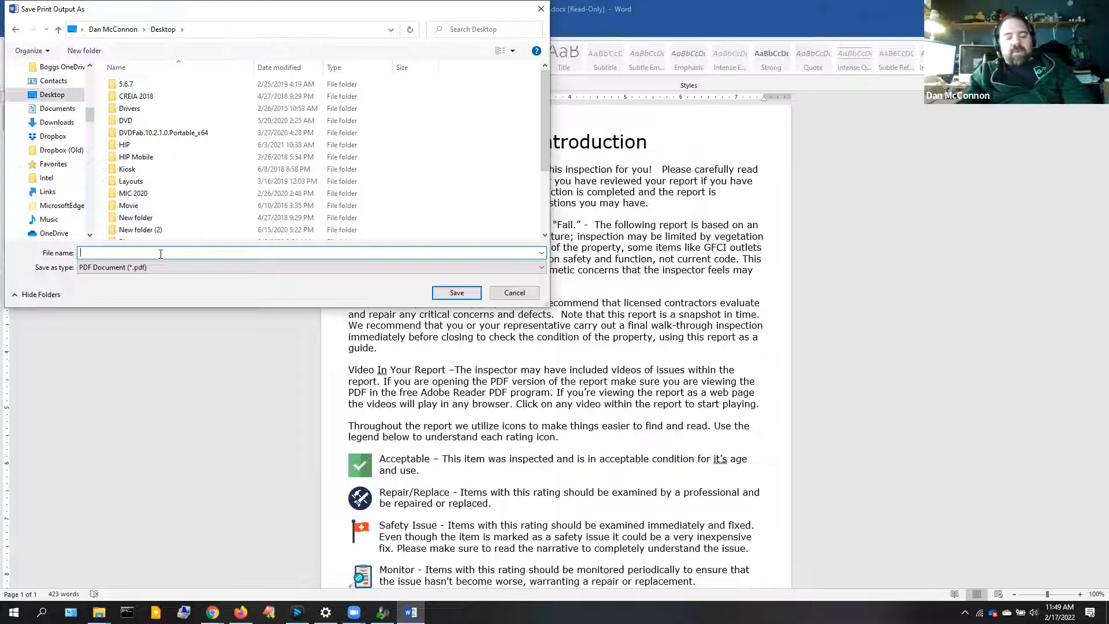
{"action": "type", "text": "example-intro"}
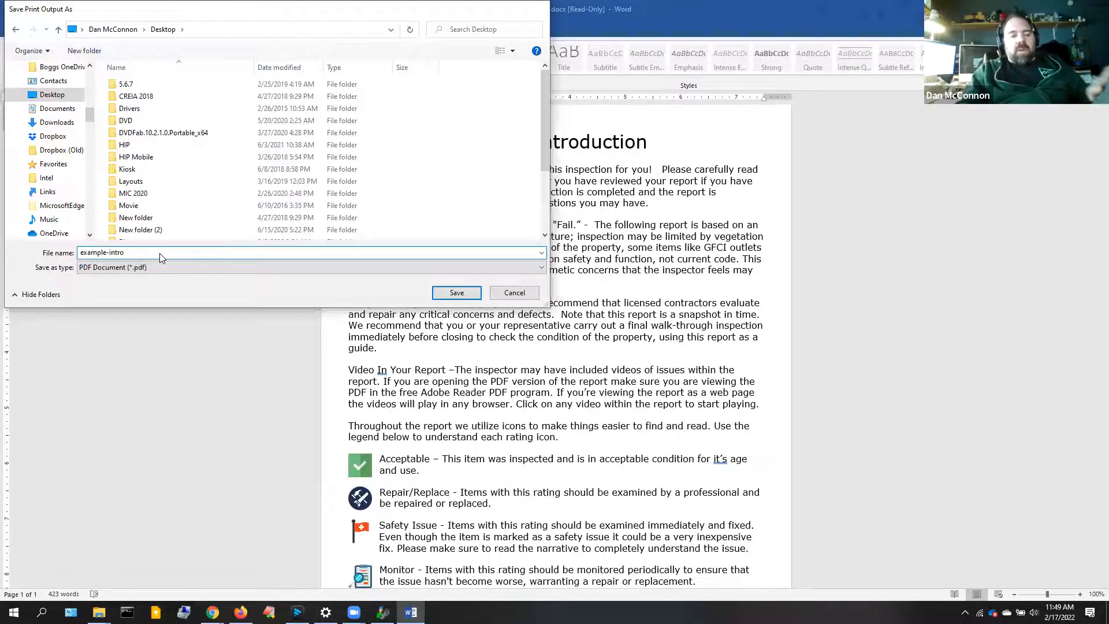
{"action": "key", "text": "Return"}
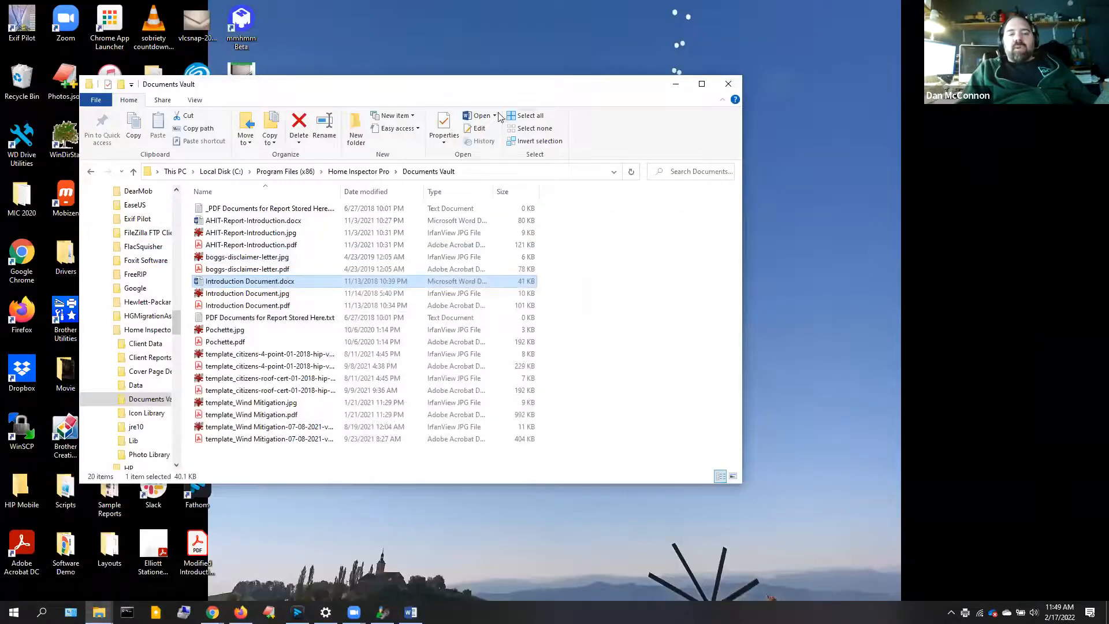
{"action": "left_click_drag", "start_coordinate": [457, 93], "coordinate": [801, 78]}
{"action": "left_click", "coordinate": [241, 312]}
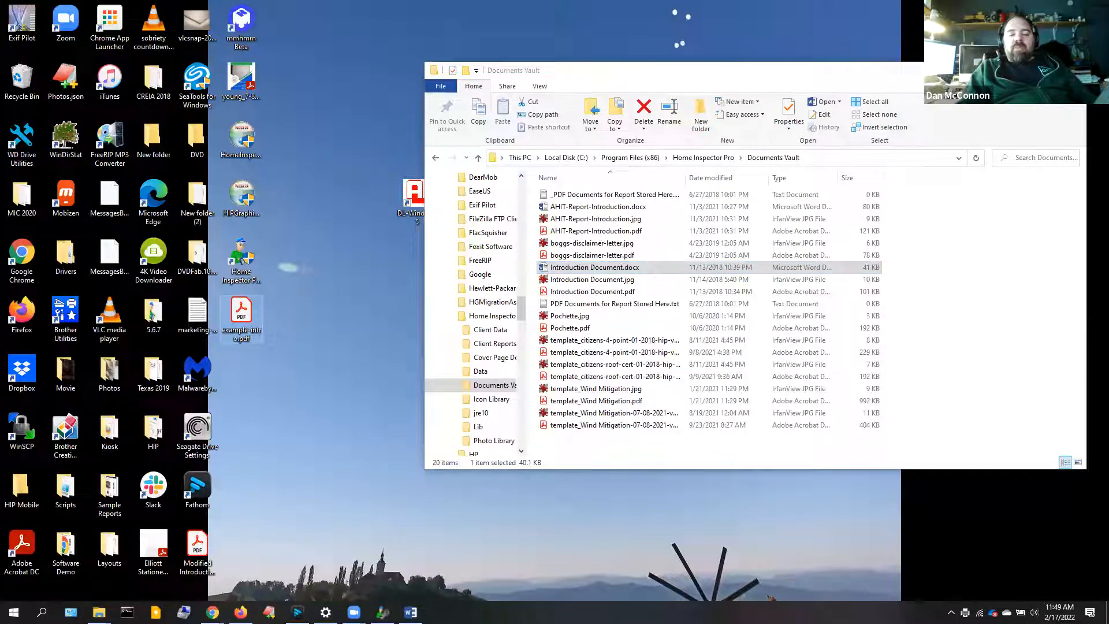
Switch to Home Inspector Pro and remove Introduction Document.pdf from the template's inserted PDF documents.
{"action": "left_click", "coordinate": [382, 612]}
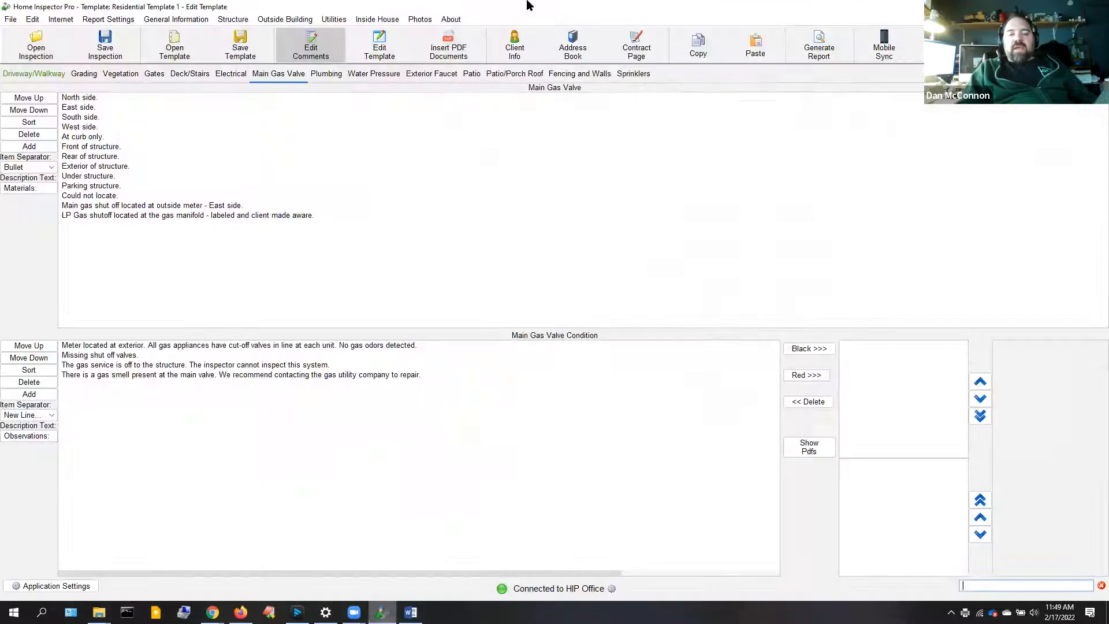
{"action": "left_click", "coordinate": [447, 50]}
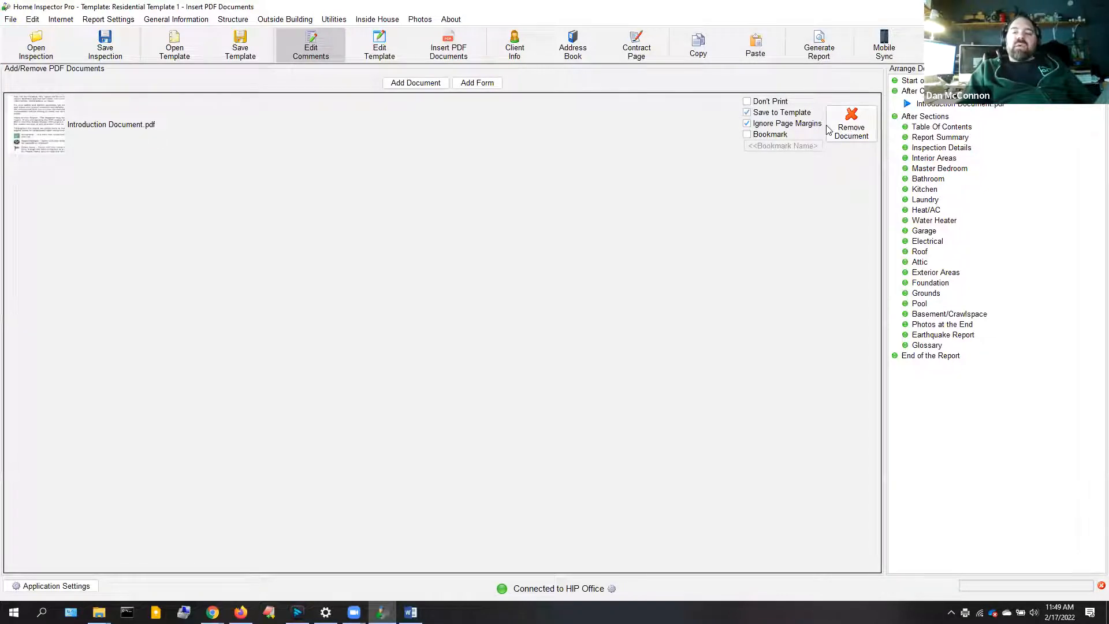
{"action": "left_click", "coordinate": [844, 131]}
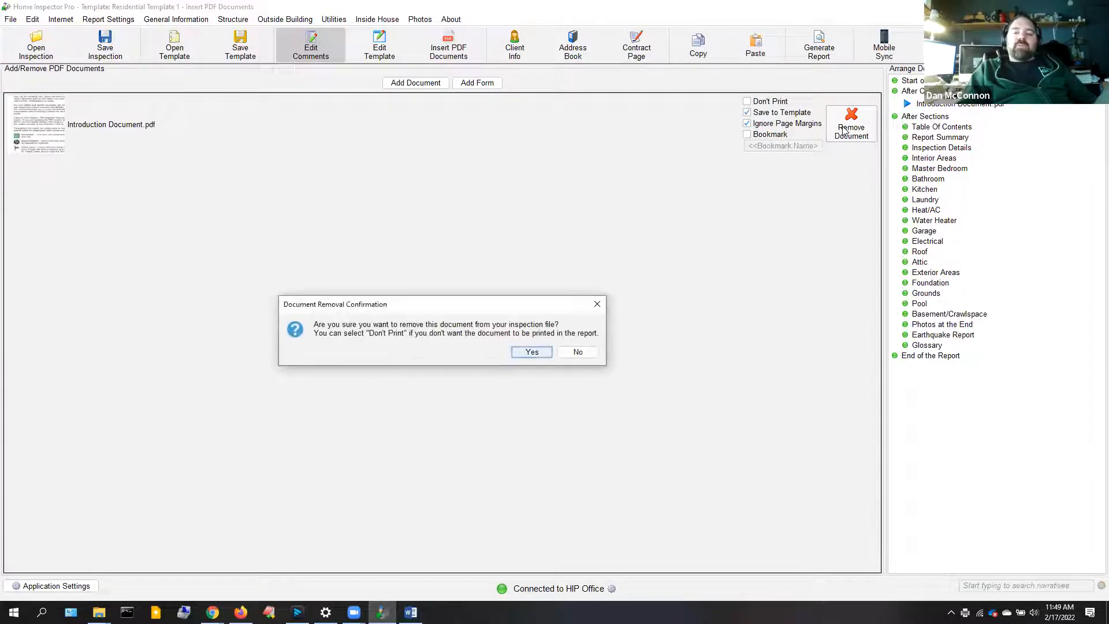
{"action": "left_click", "coordinate": [531, 352]}
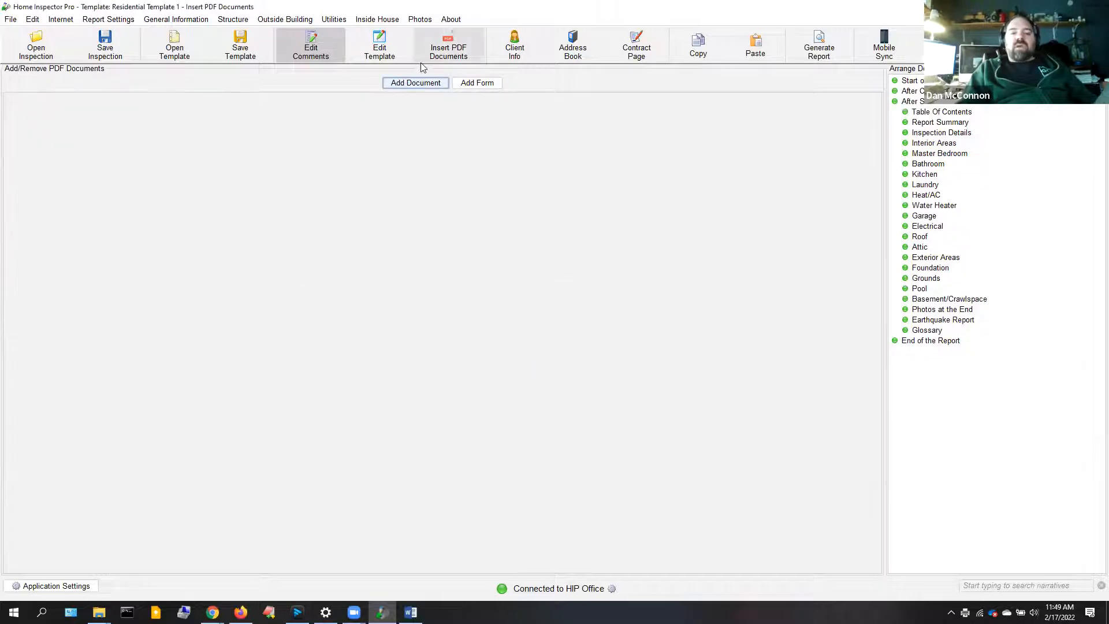
Add example-intro.pdf from the Desktop to the template's inserted PDF documents.
{"action": "left_click", "coordinate": [406, 85]}
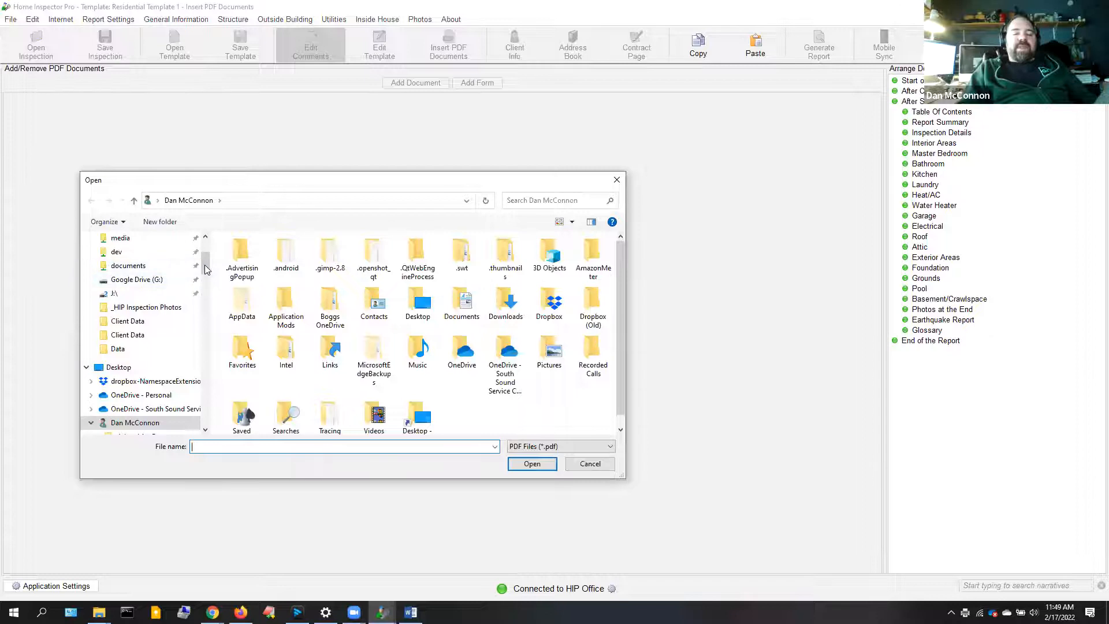
{"action": "left_click", "coordinate": [118, 366]}
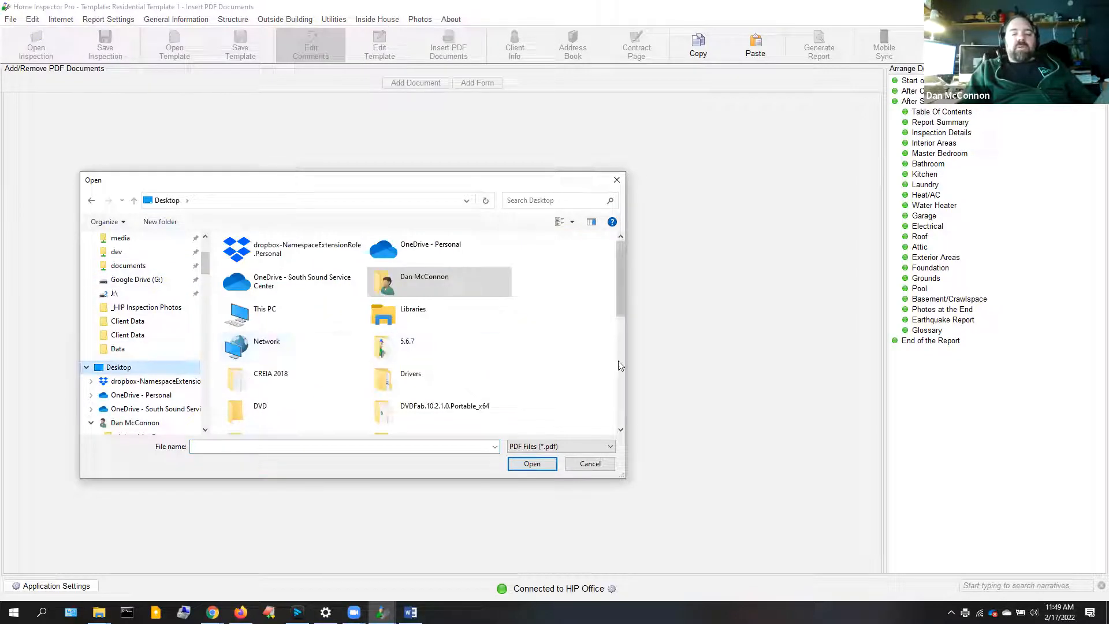
{"action": "left_click", "coordinate": [618, 360]}
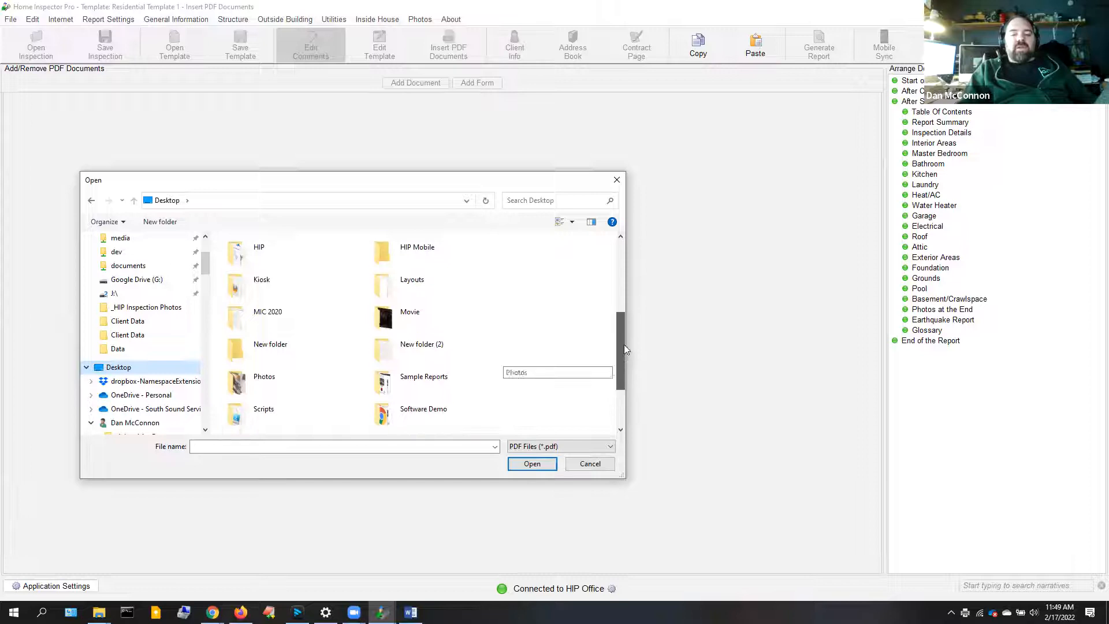
{"action": "scroll", "coordinate": [619, 436], "scroll_direction": "down", "scroll_amount": 3}
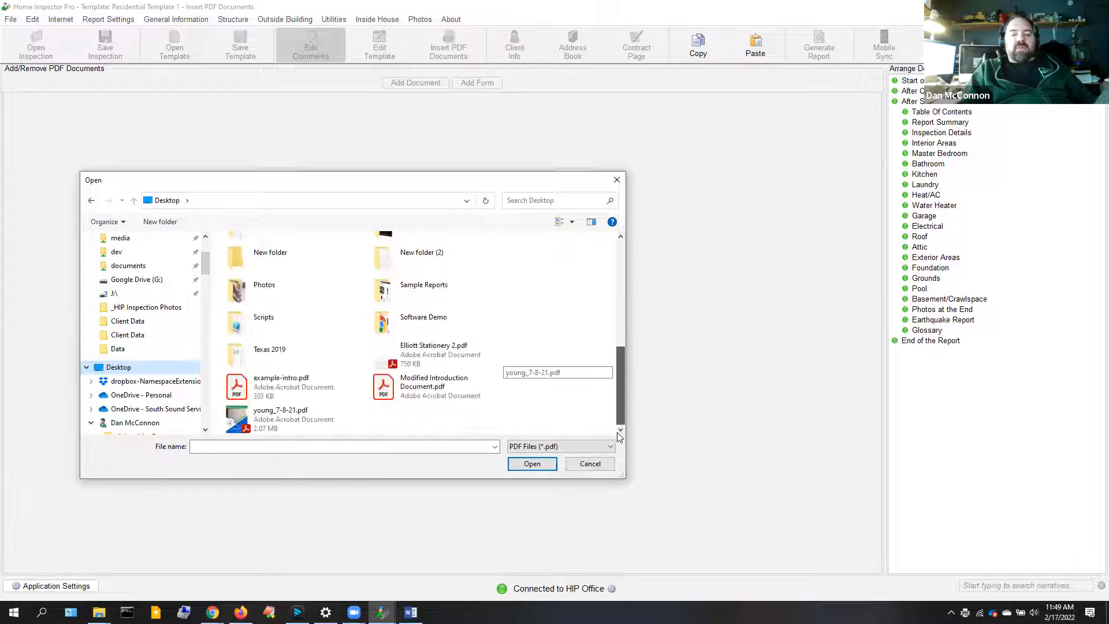
{"action": "double_click", "coordinate": [292, 395]}
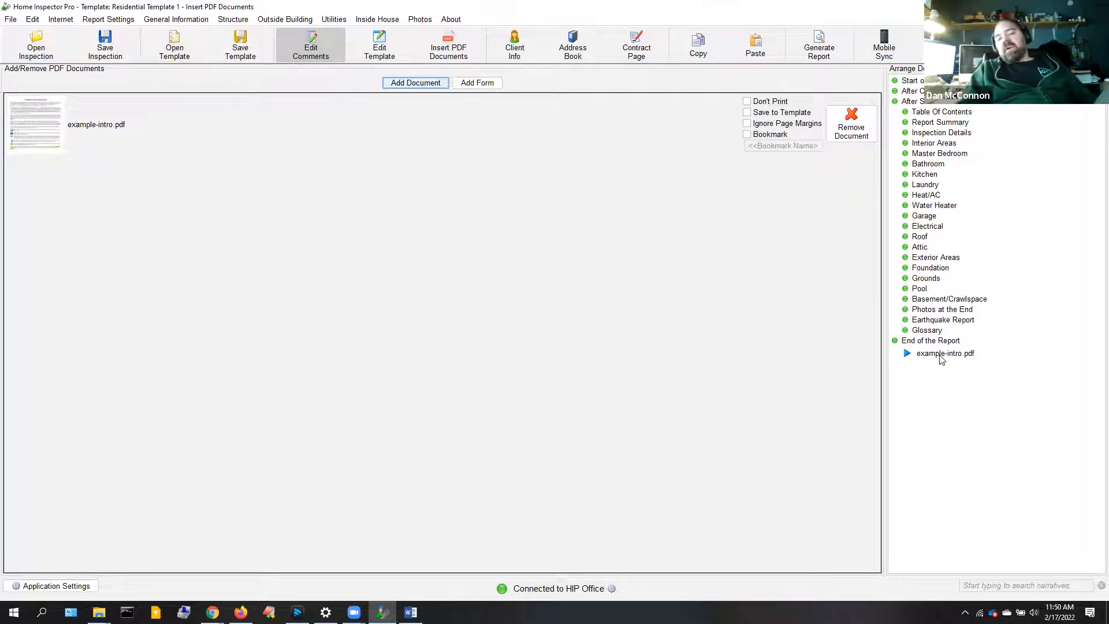
Place example-intro.pdf after the cover page, enable Save to Template and Ignore Page Margins, and give it the bookmark "Introduction".
{"action": "left_click_drag", "start_coordinate": [940, 356], "coordinate": [937, 108]}
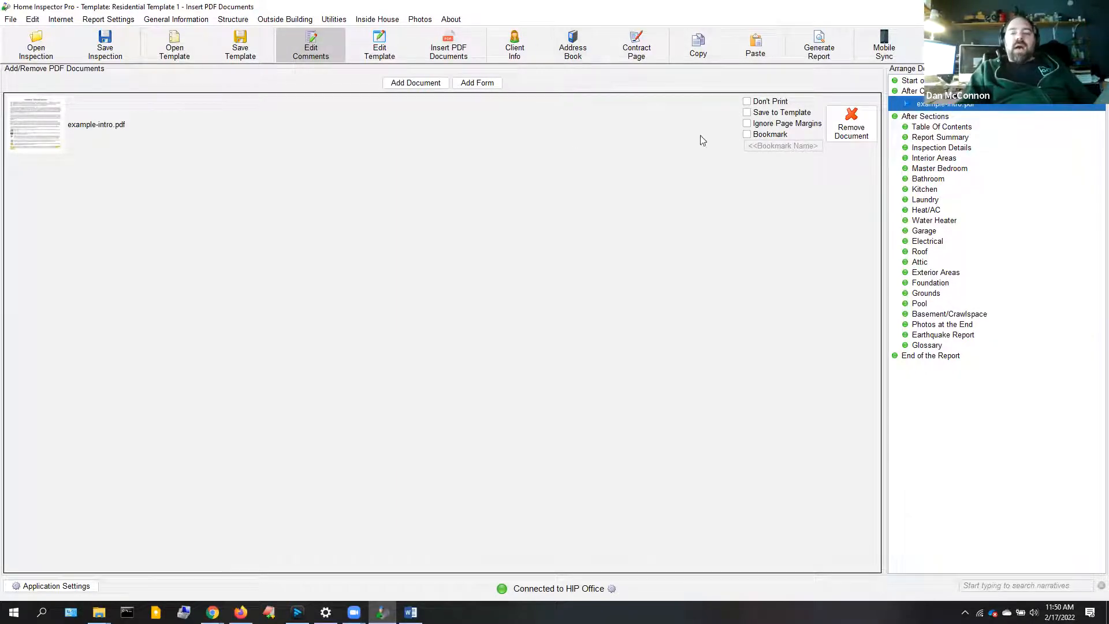
{"action": "left_click", "coordinate": [747, 114]}
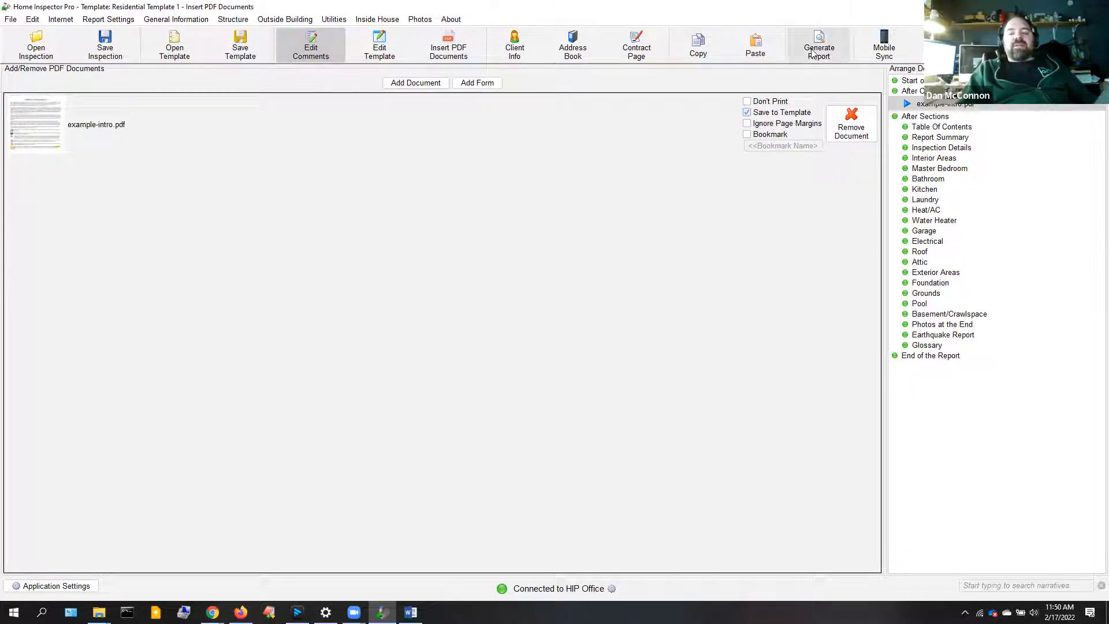
{"action": "left_click", "coordinate": [746, 125]}
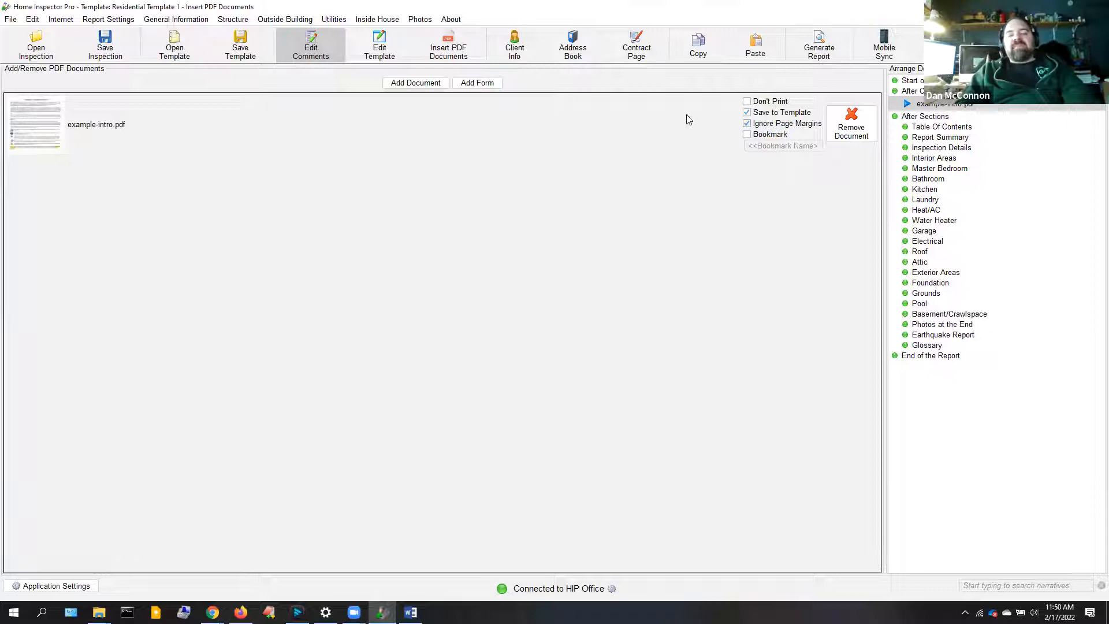
{"action": "left_click", "coordinate": [747, 135]}
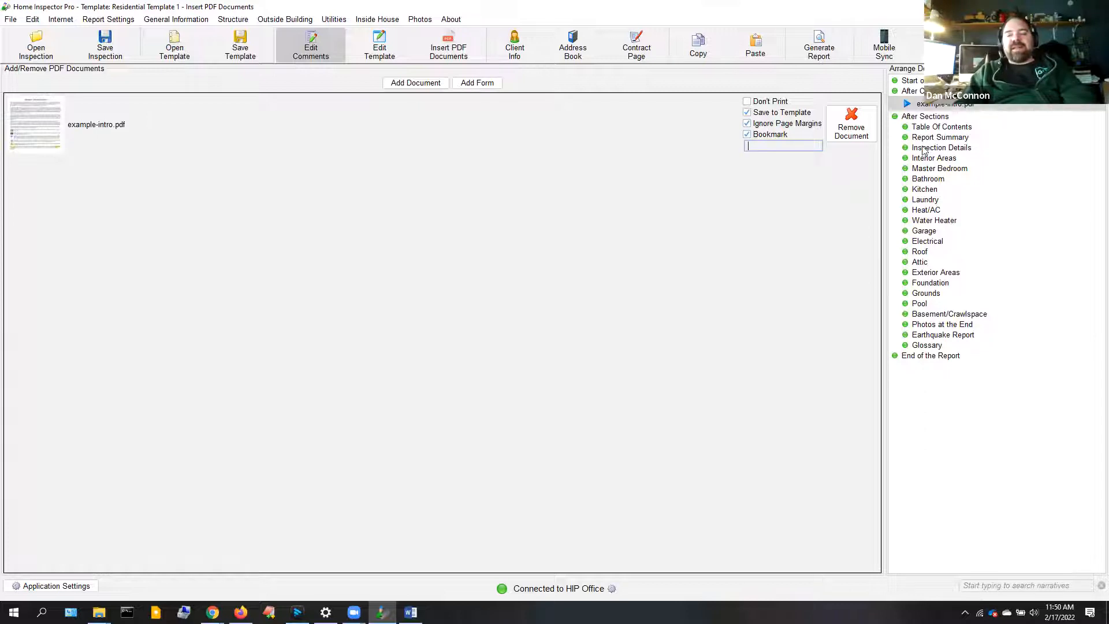
{"action": "type", "text": "Introduction"}
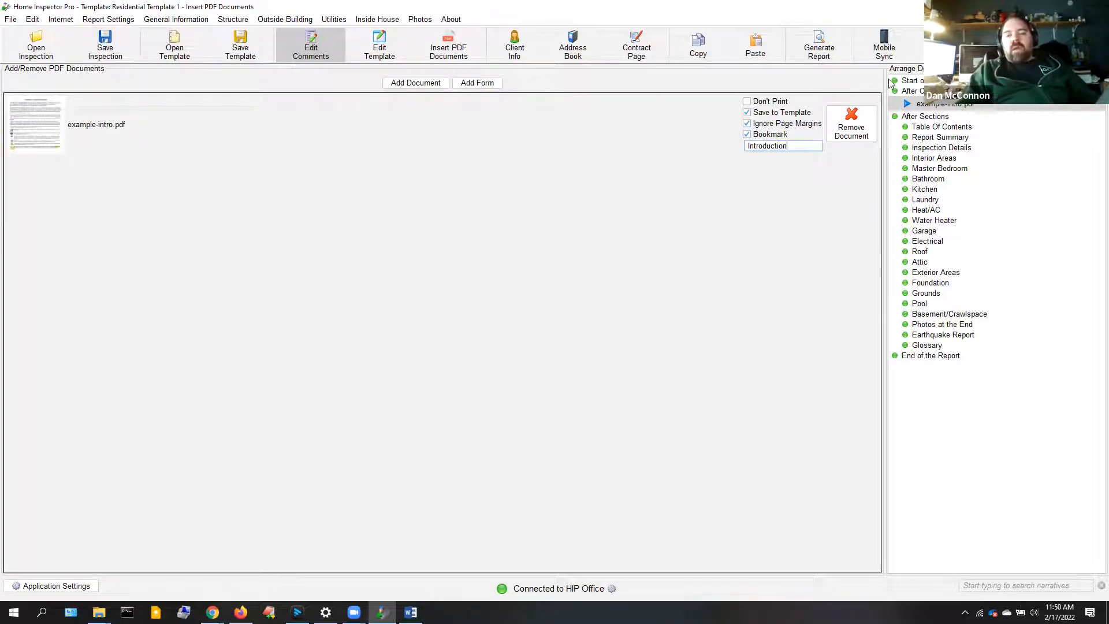
View the template's section colors and print order settings, leaving them as they are.
{"action": "left_click", "coordinate": [825, 45]}
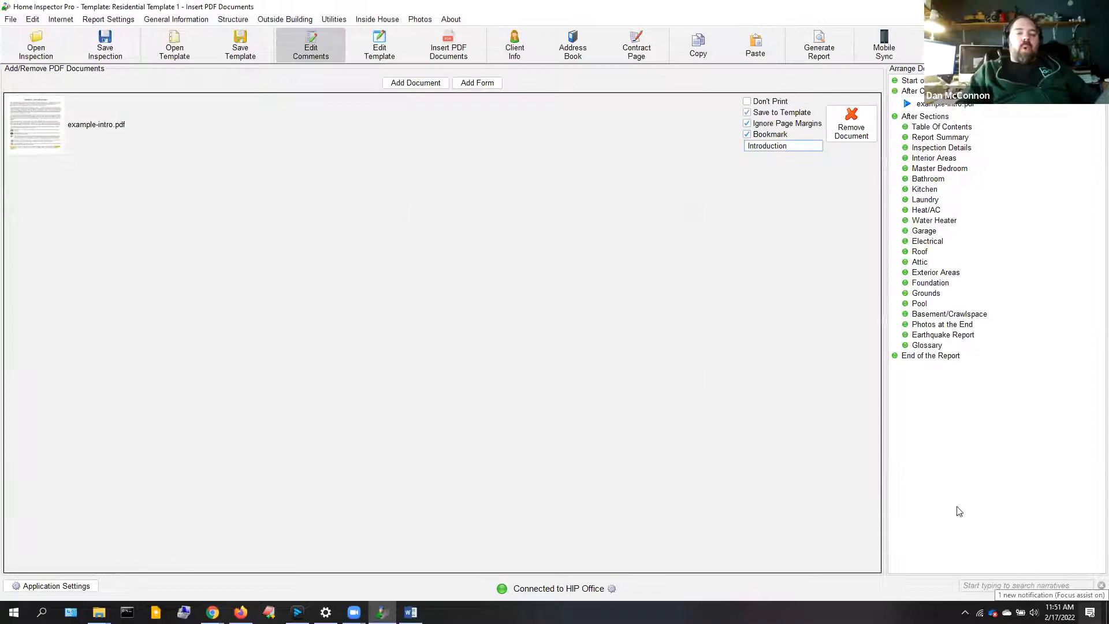
{"action": "left_click", "coordinate": [96, 21]}
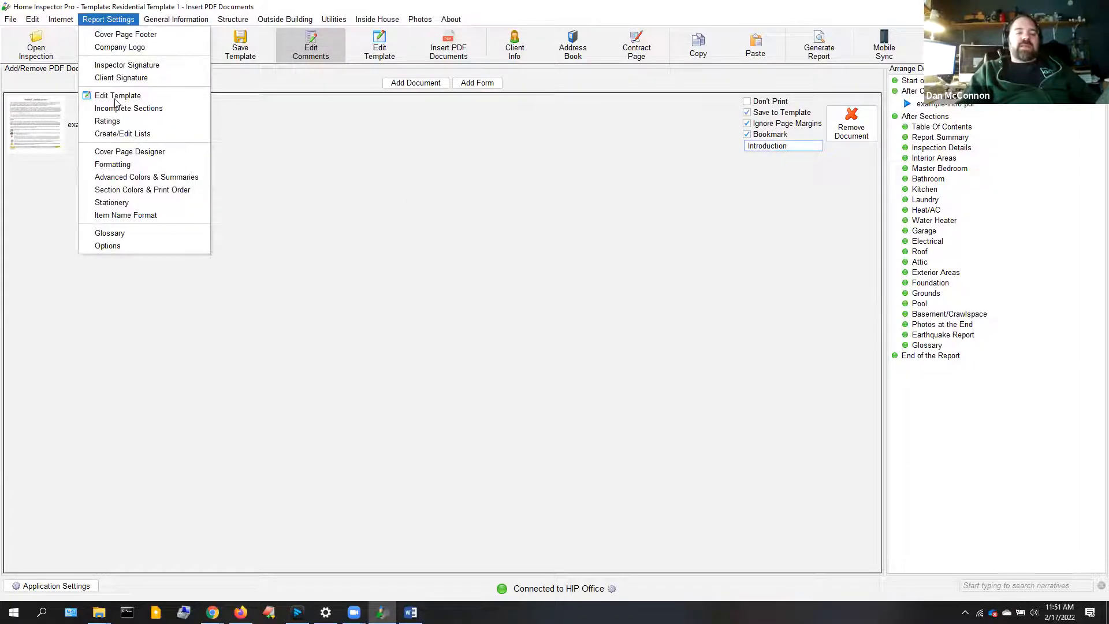
{"action": "left_click", "coordinate": [162, 191]}
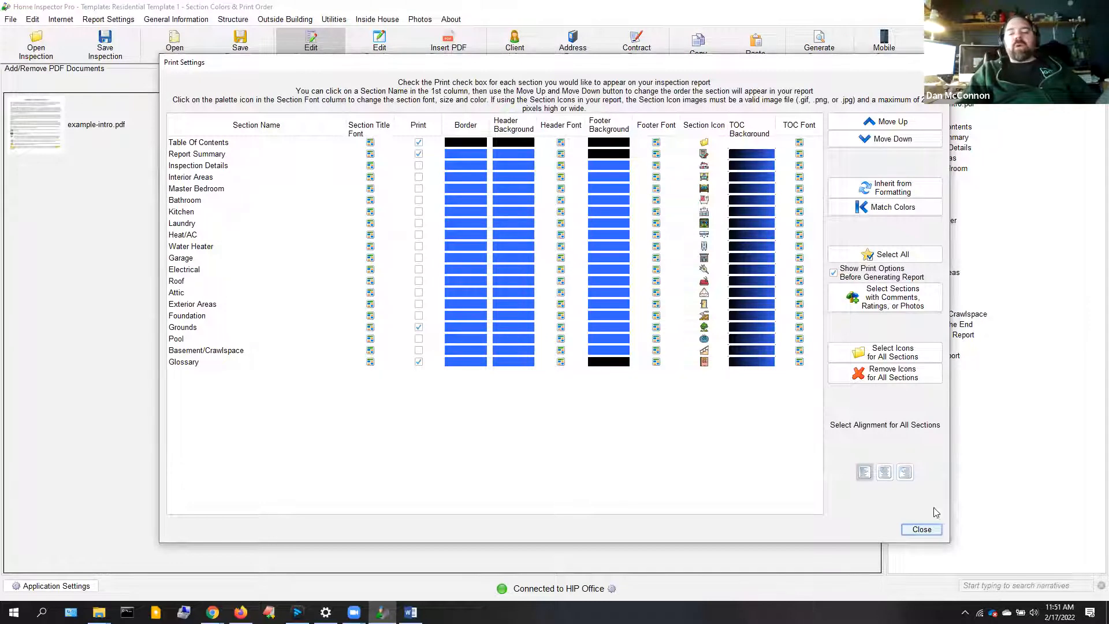
{"action": "left_click", "coordinate": [932, 529]}
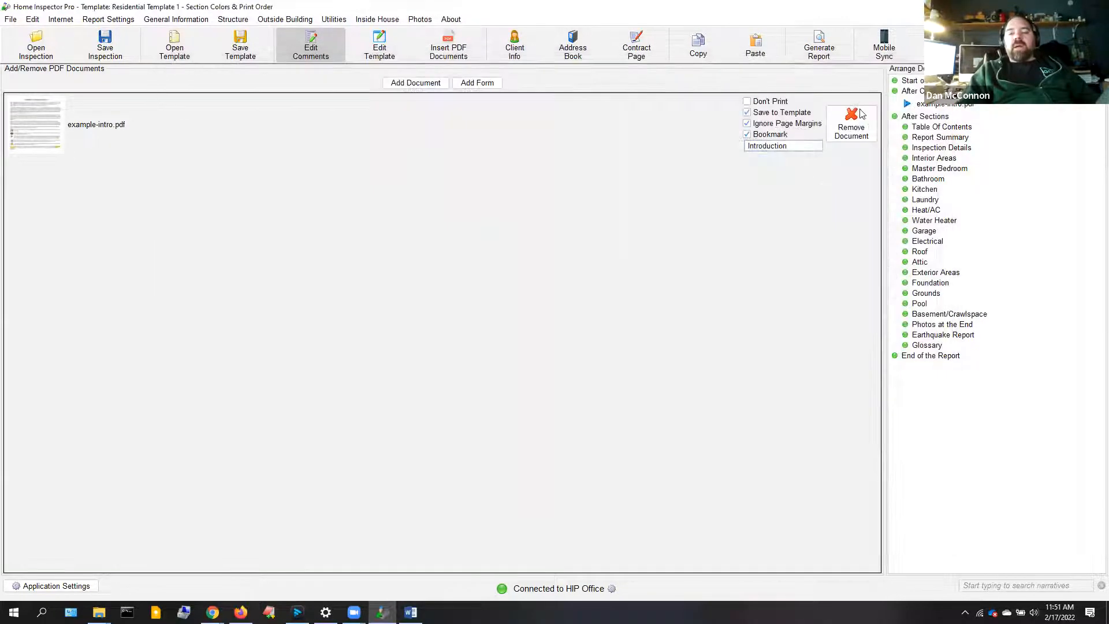
Start generating the report and move the Bathroom section above Master Bedroom in the print order.
{"action": "left_click", "coordinate": [821, 51]}
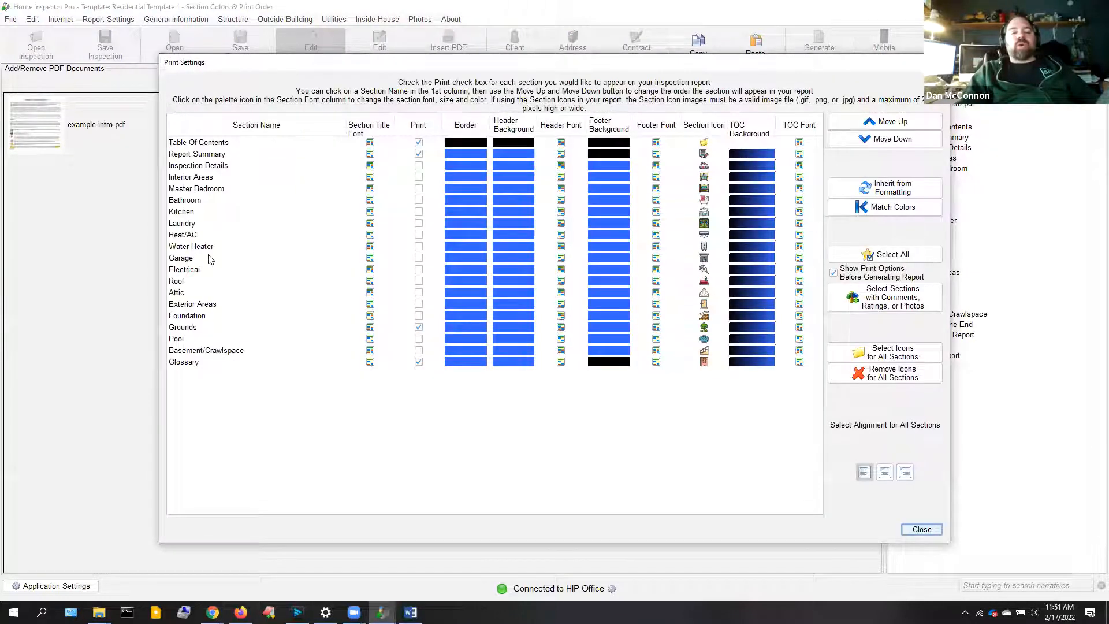
{"action": "left_click", "coordinate": [198, 207]}
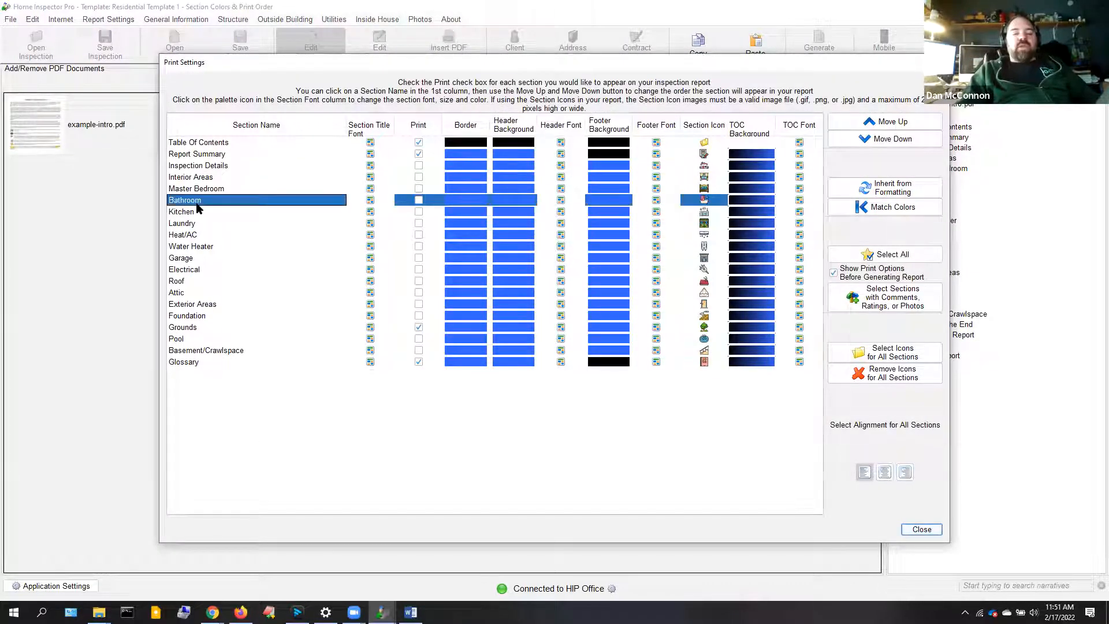
{"action": "left_click", "coordinate": [875, 124]}
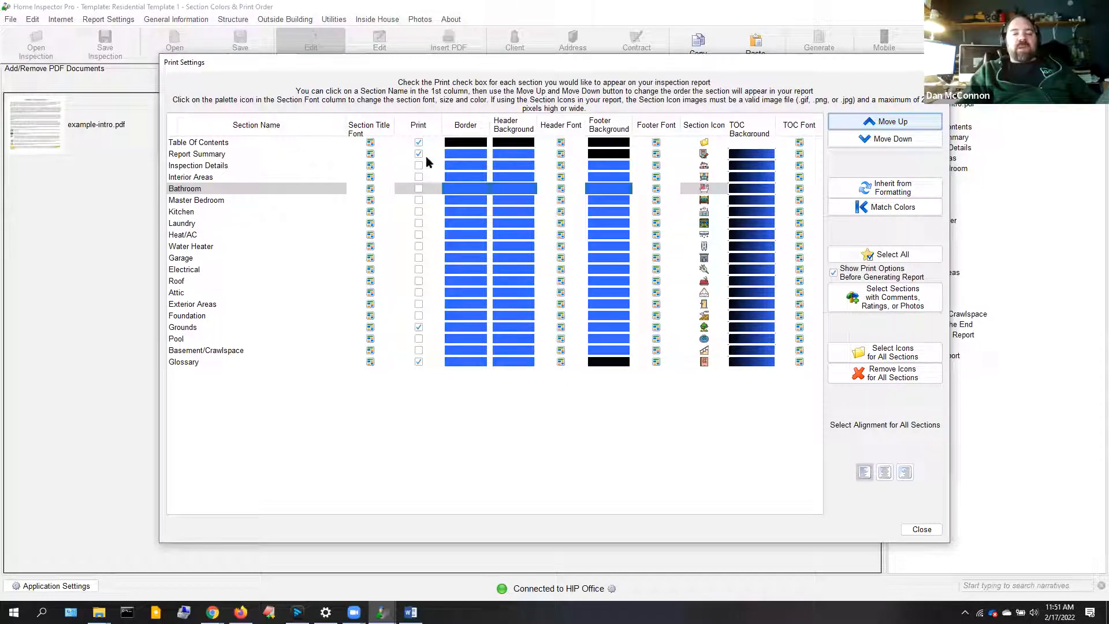
Select the sections with comments, ratings, or photos for printing, and save the generated report as test.pdf in Client Reports.
{"action": "left_click", "coordinate": [418, 247]}
{"action": "left_click", "coordinate": [420, 259]}
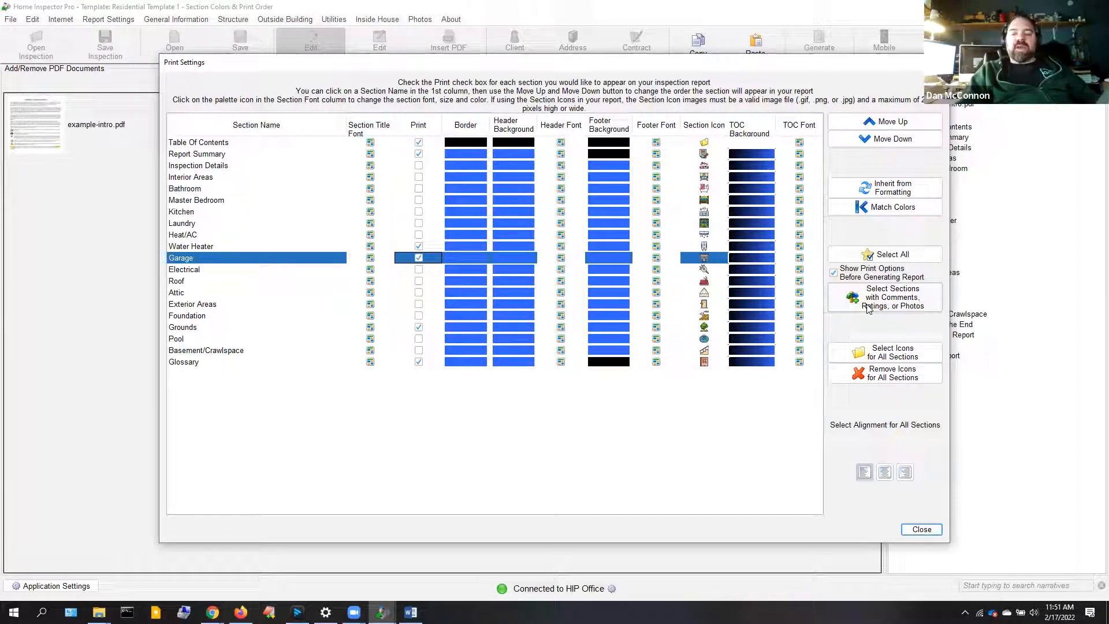
{"action": "left_click", "coordinate": [868, 309]}
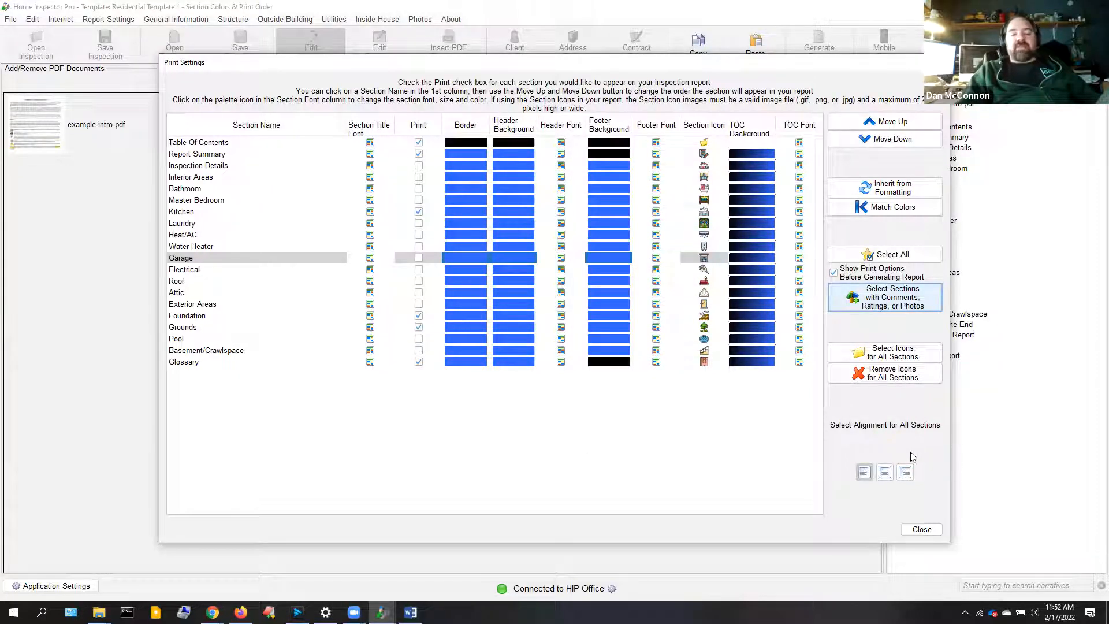
{"action": "left_click", "coordinate": [922, 530]}
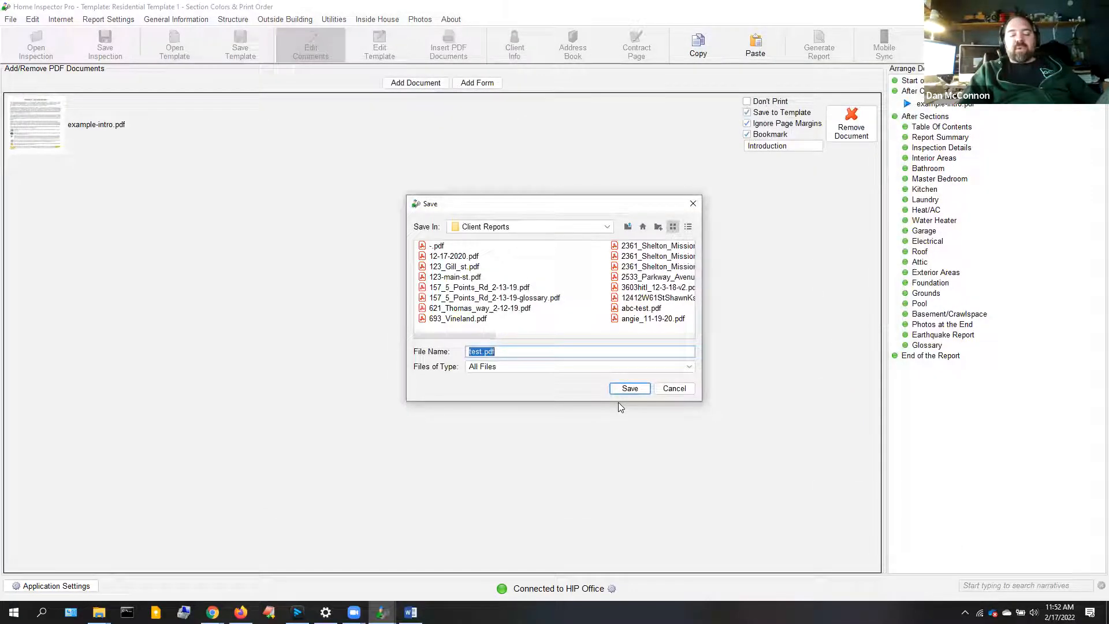
{"action": "key", "text": "Return"}
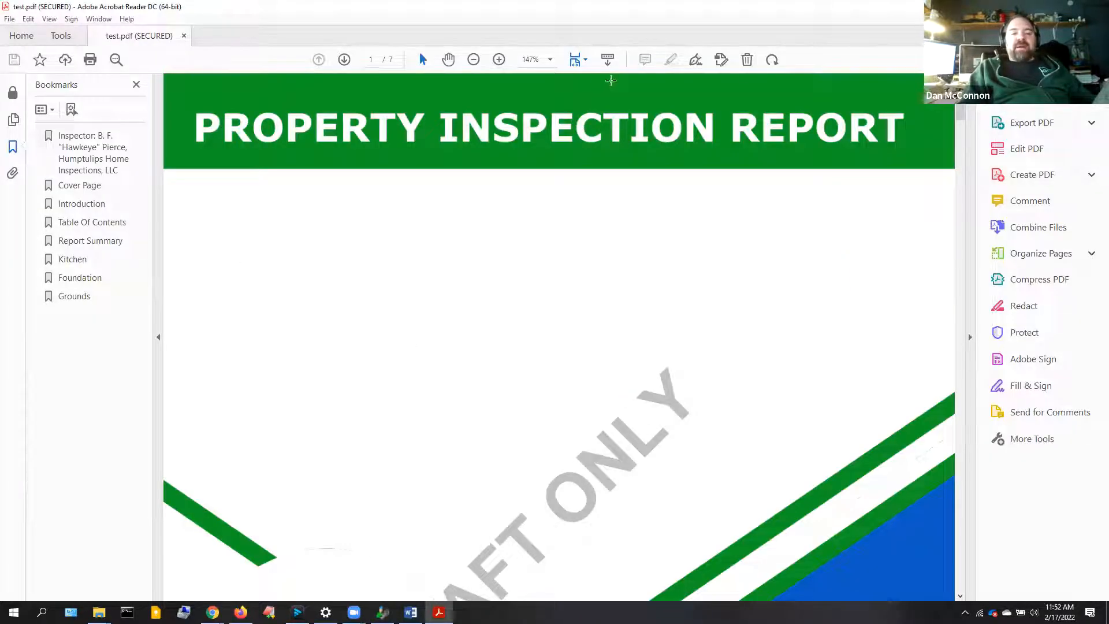
Zoom the generated report to page level and examine the inserted introduction page after the cover.
{"action": "left_click", "coordinate": [550, 60]}
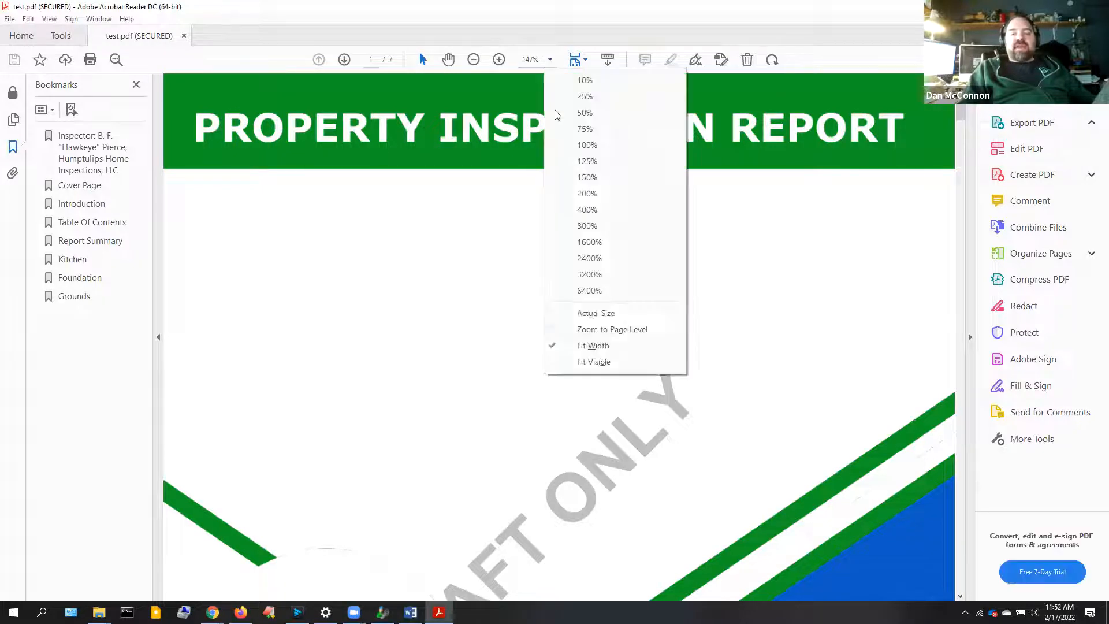
{"action": "left_click", "coordinate": [606, 329]}
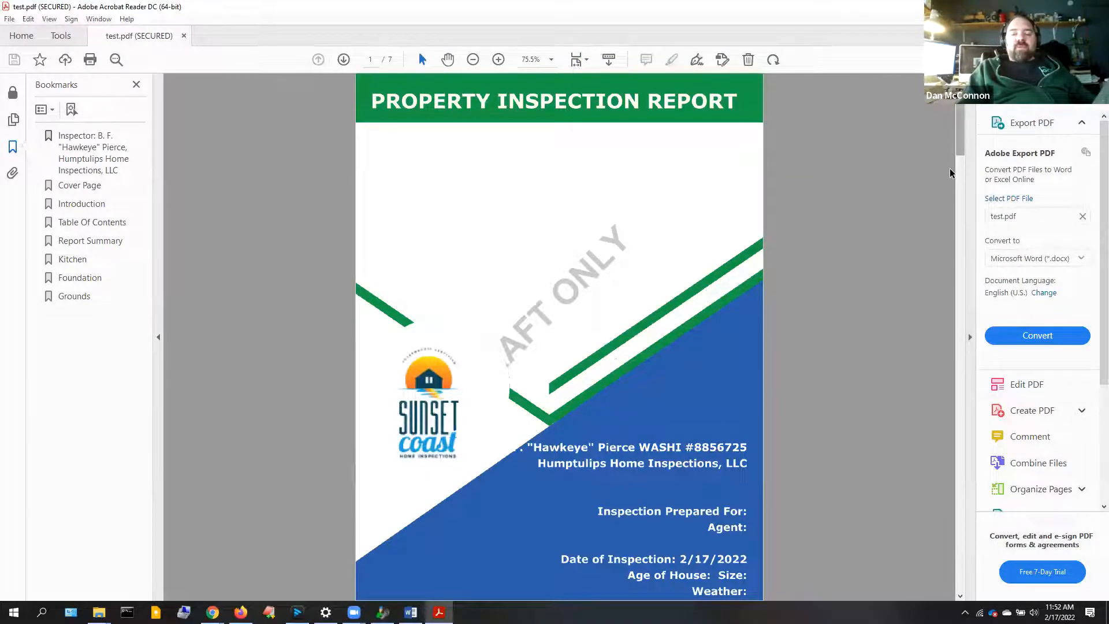
{"action": "left_click", "coordinate": [960, 186]}
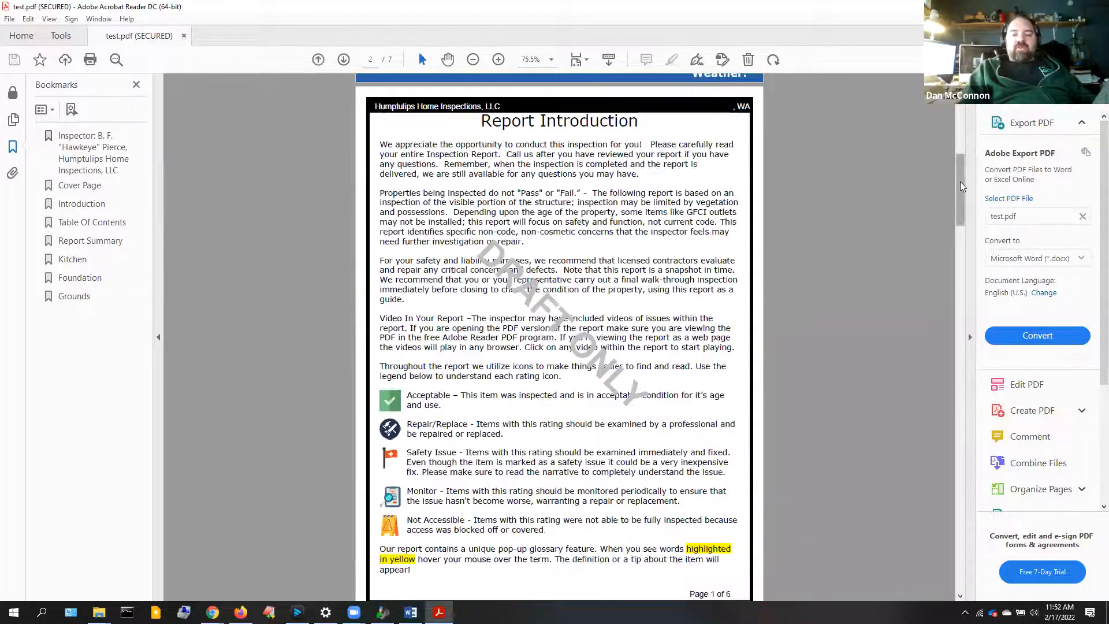
{"action": "mouse_move", "coordinate": [960, 186]}
{"action": "left_mouse_down"}
{"action": "mouse_move", "coordinate": [952, 218]}
{"action": "mouse_move", "coordinate": [958, 192]}
{"action": "left_mouse_up"}
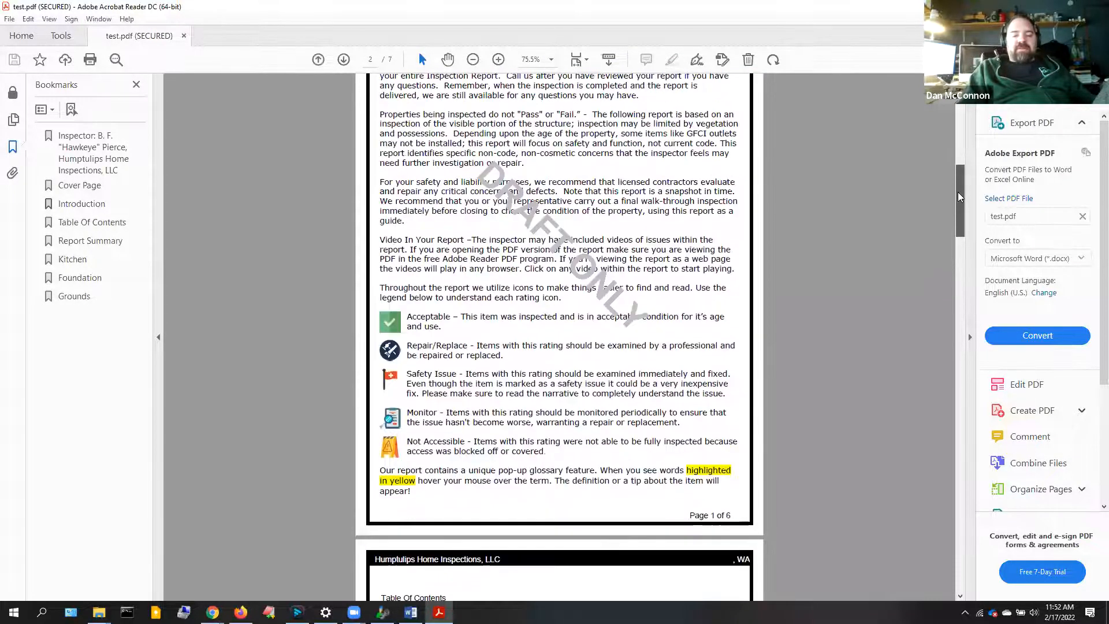
Check the report's Introduction and Kitchen bookmarks, return to the introduction page, and close the PDF.
{"action": "left_click", "coordinate": [74, 206]}
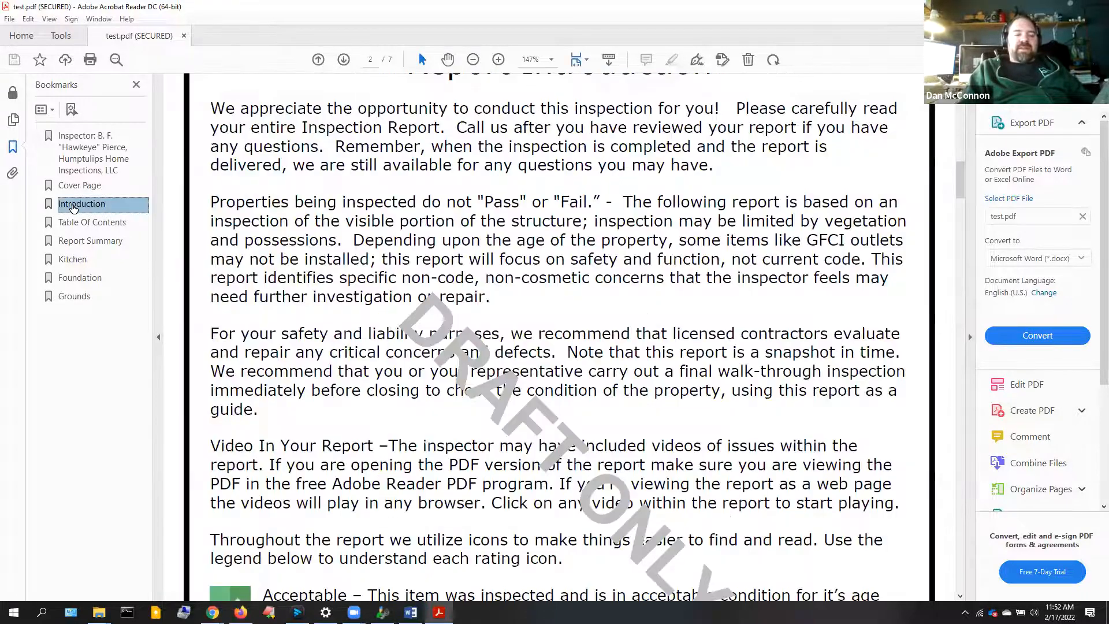
{"action": "left_click", "coordinate": [74, 260]}
{"action": "left_click", "coordinate": [86, 204]}
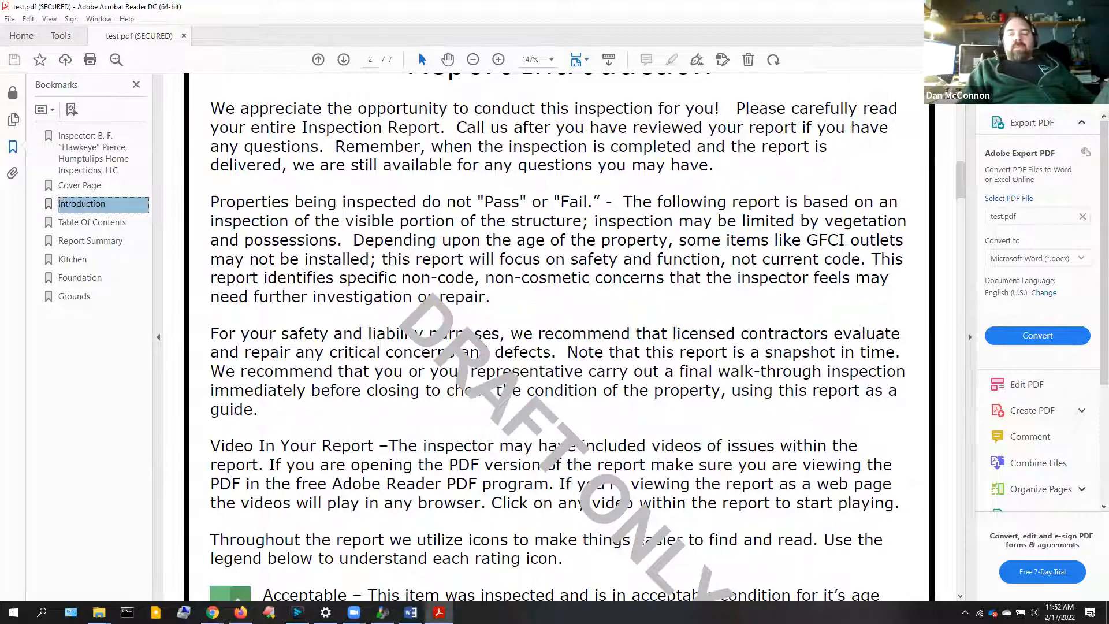
{"action": "left_click", "coordinate": [1095, 6]}
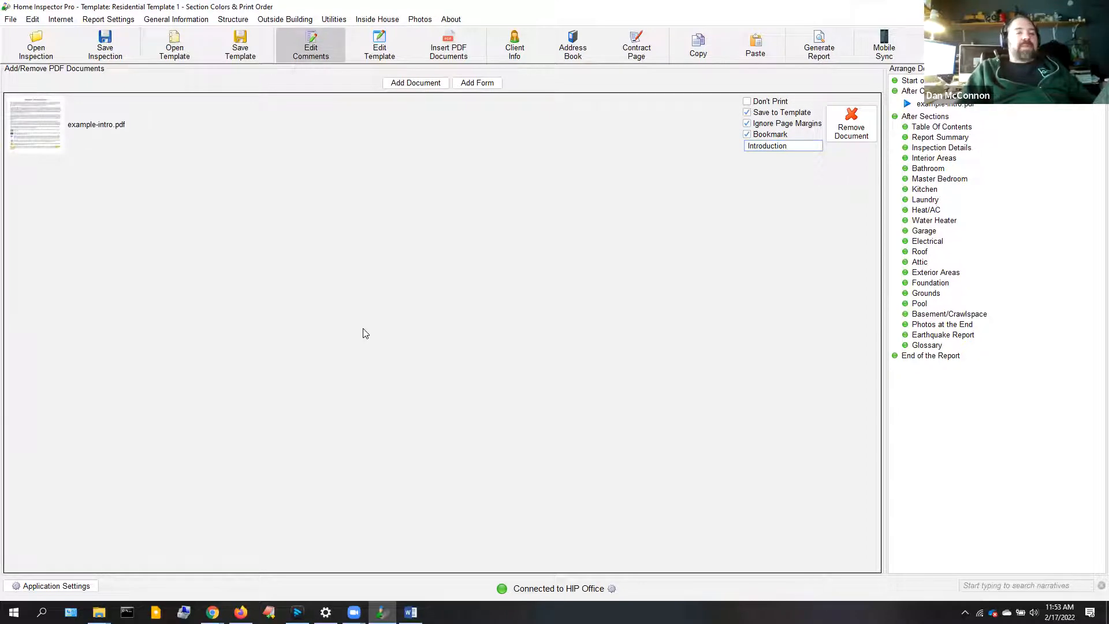
Save the template under the new file name DefaultTemplate-ronson.tpz, keeping the template name Residential Template 1.
{"action": "left_click", "coordinate": [248, 49]}
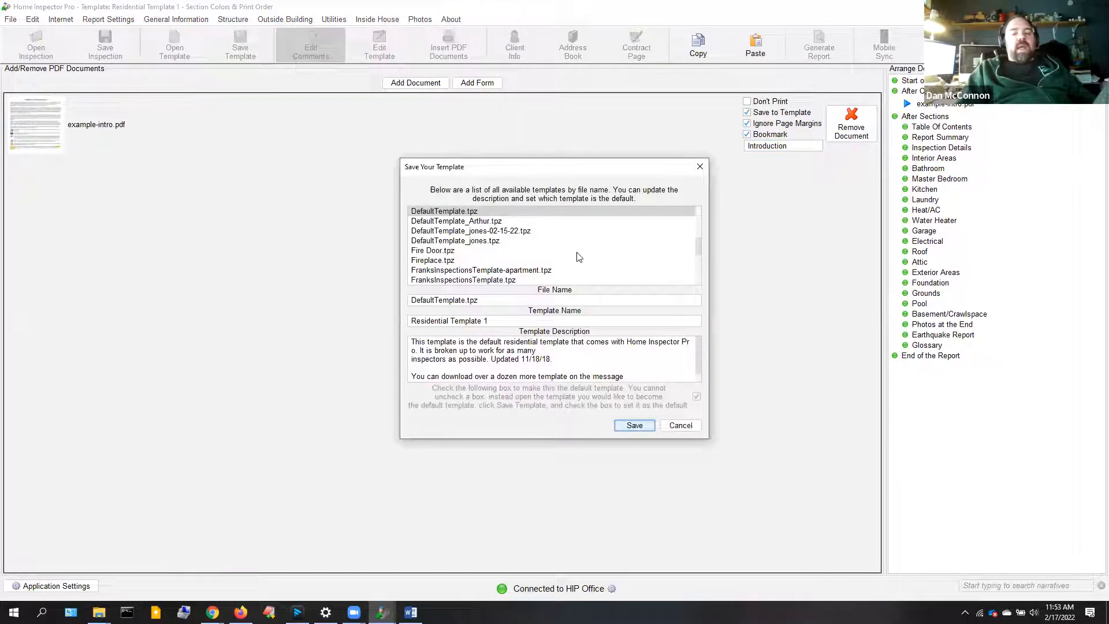
{"action": "left_click", "coordinate": [437, 212]}
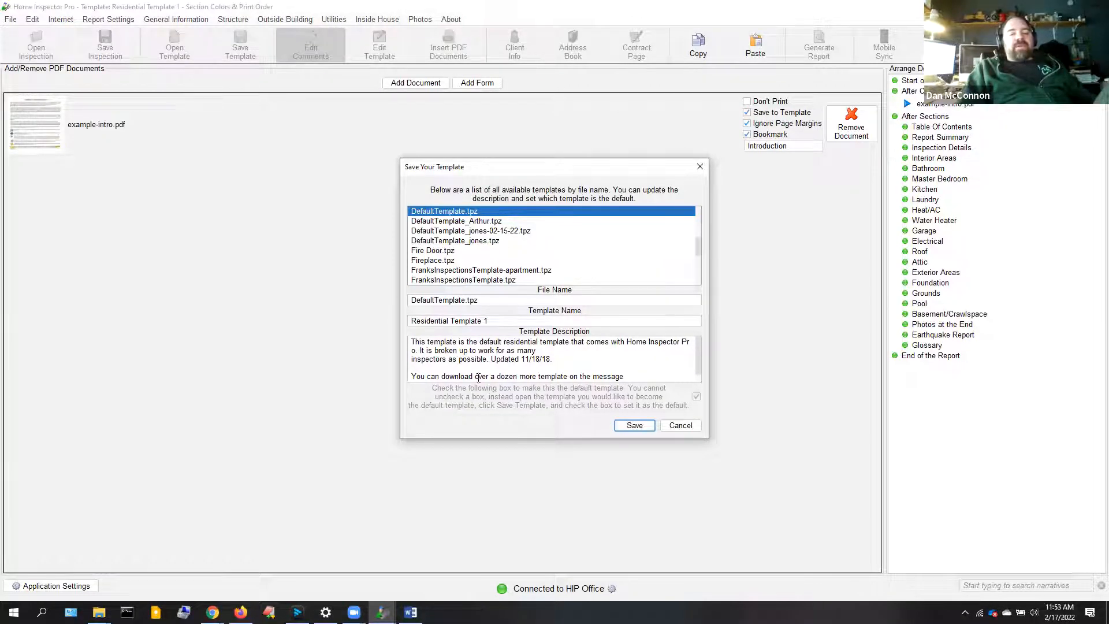
{"action": "left_click", "coordinate": [466, 301]}
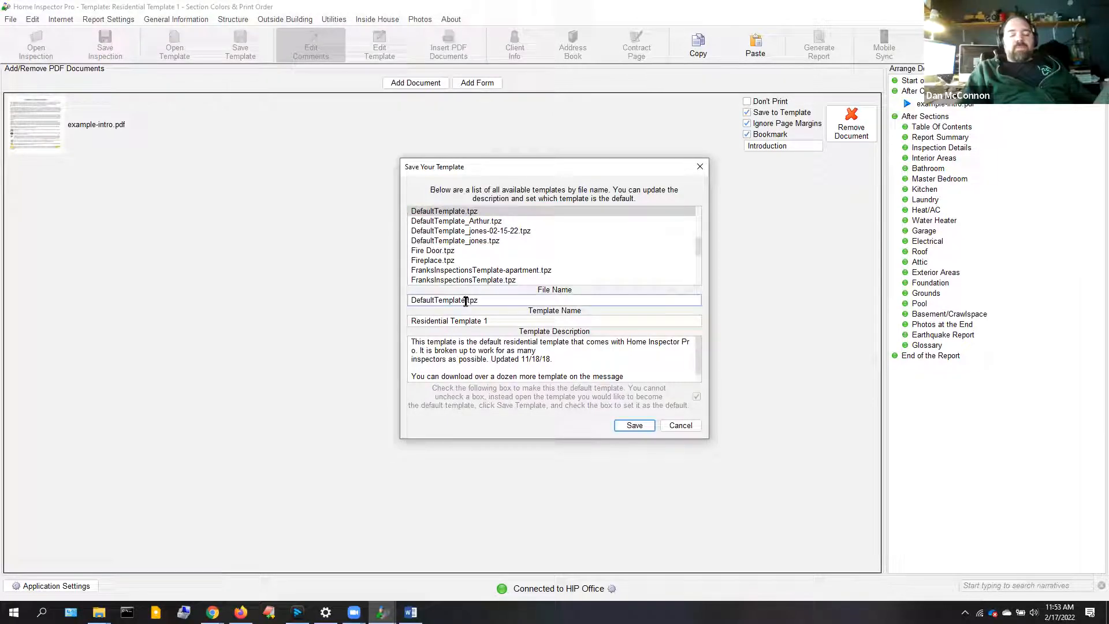
{"action": "type", "text": "_"}
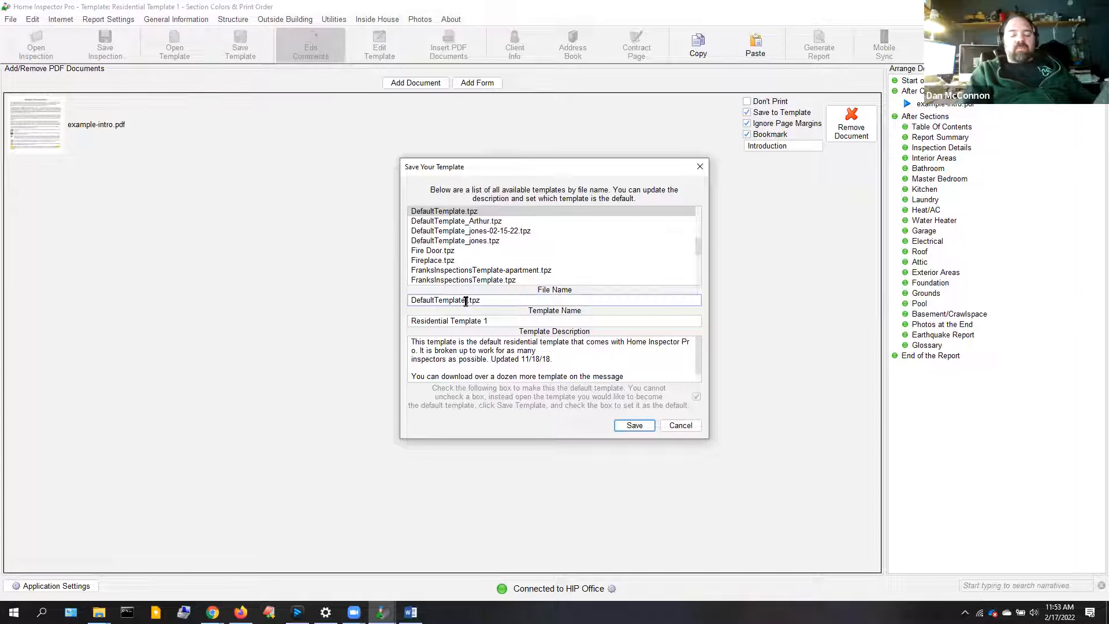
{"action": "type", "text": "ronso"}
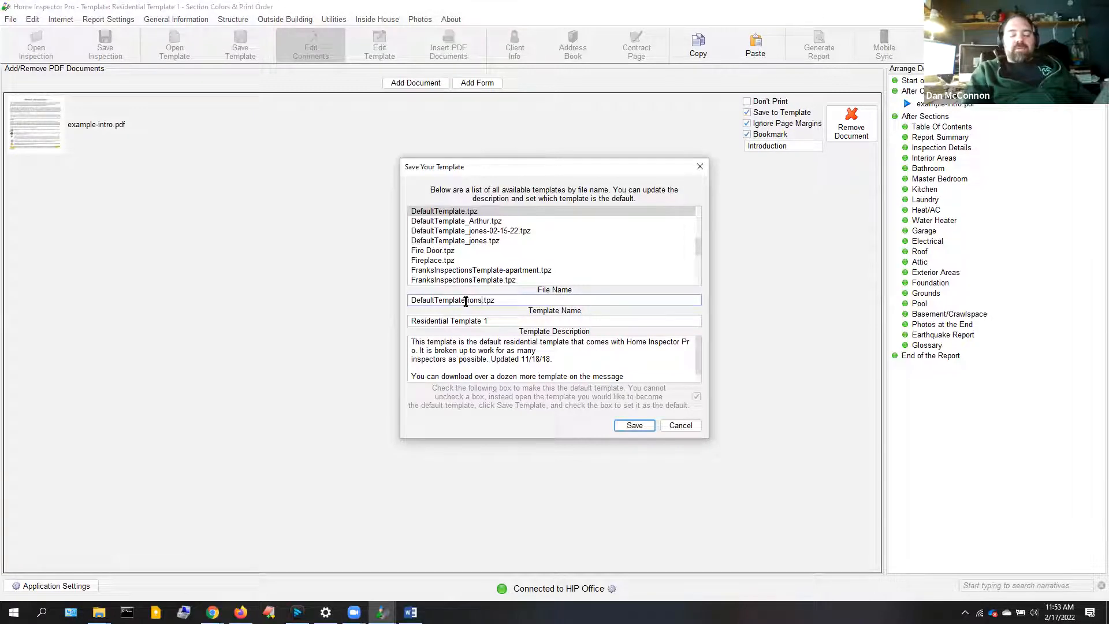
{"action": "type", "text": "n"}
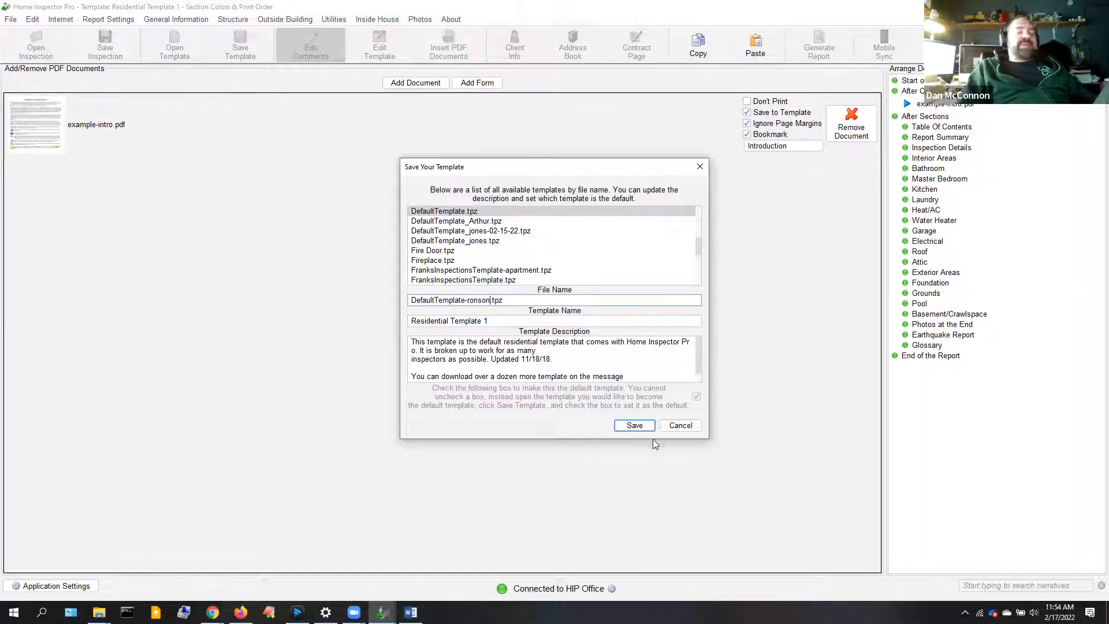
{"action": "left_click", "coordinate": [643, 427]}
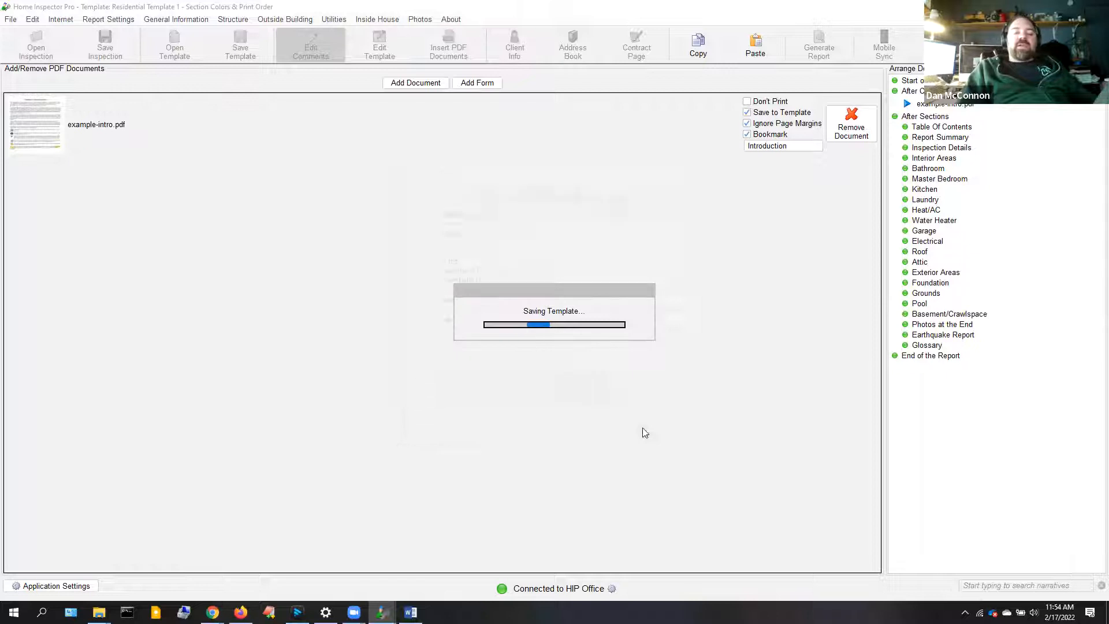
Reopen the template save settings and make DefaultTemplate-ronson.tpz the new default template that loads at program start.
{"action": "left_click", "coordinate": [228, 52]}
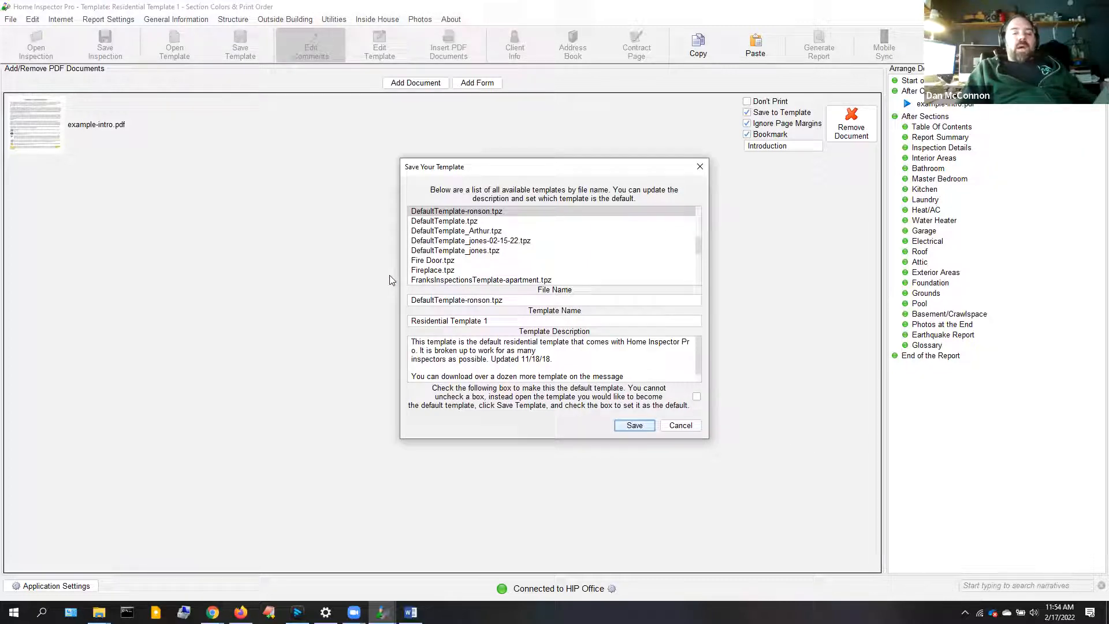
{"action": "left_click", "coordinate": [438, 222]}
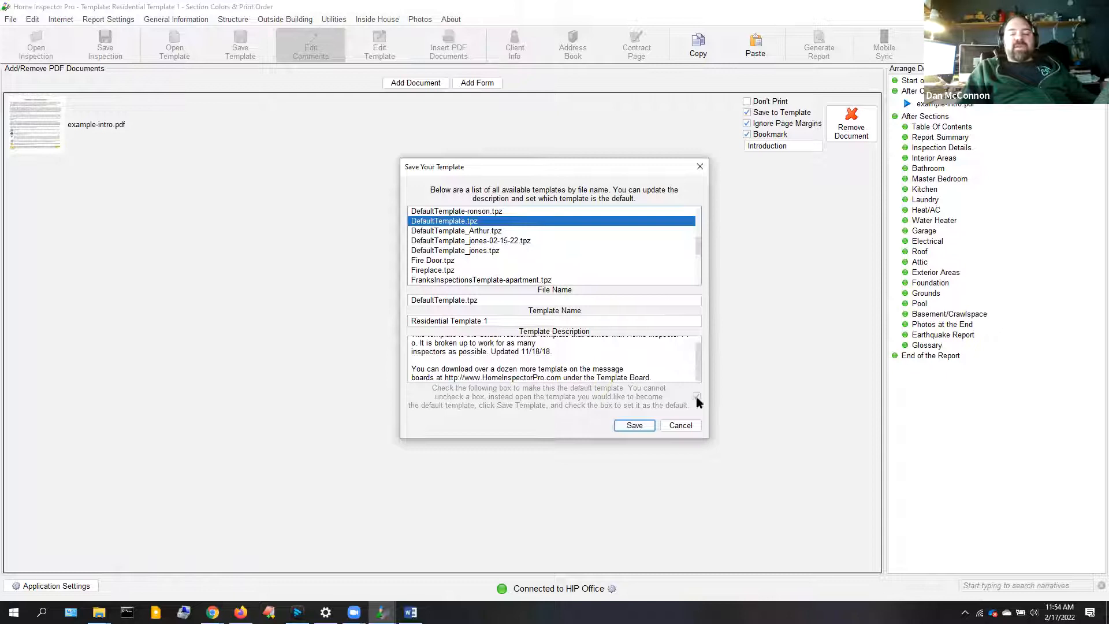
{"action": "left_click", "coordinate": [437, 212]}
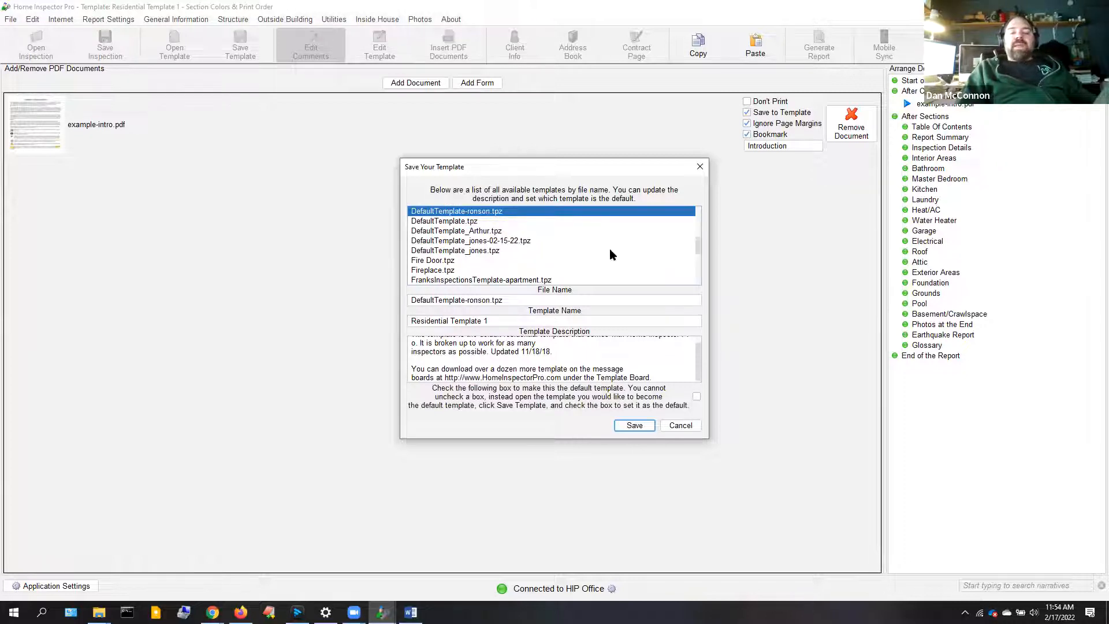
{"action": "left_click", "coordinate": [696, 399]}
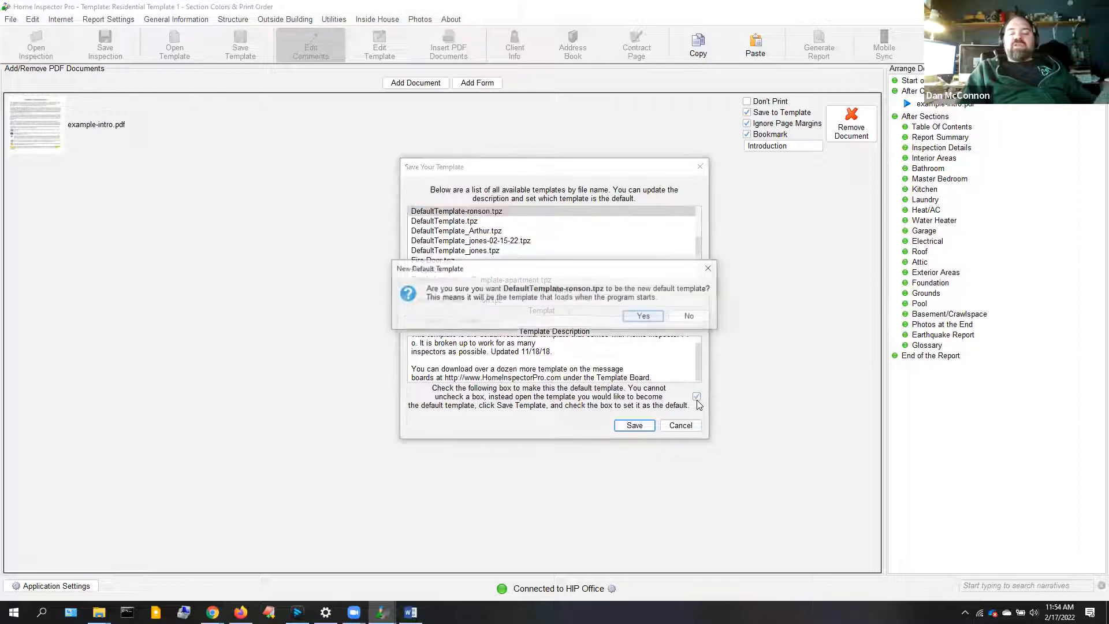
{"action": "left_click", "coordinate": [641, 318]}
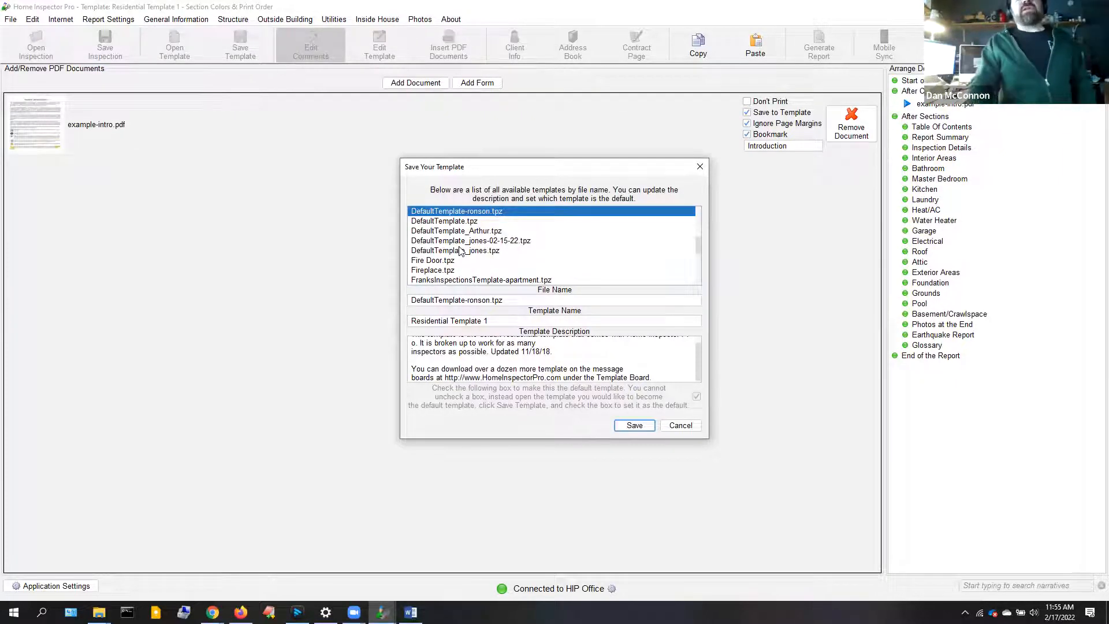
Try a dated file name, DefaultTemplate_jones-02-17-22.tpz, based on the existing 02-15-22 template, and cancel without saving.
{"action": "left_click", "coordinate": [501, 241]}
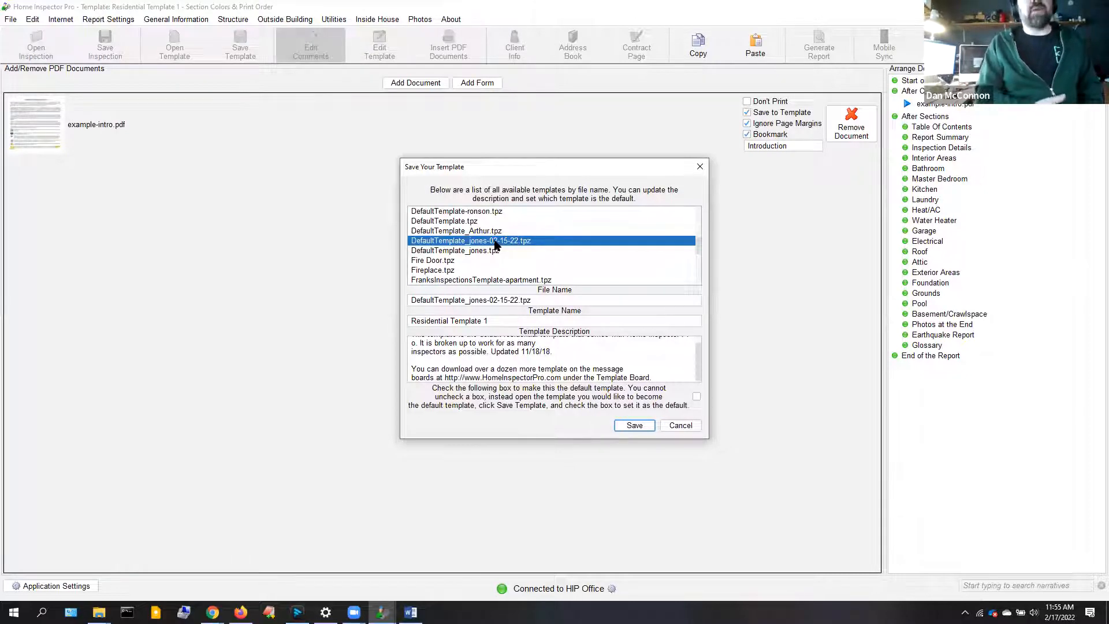
{"action": "left_click", "coordinate": [506, 300]}
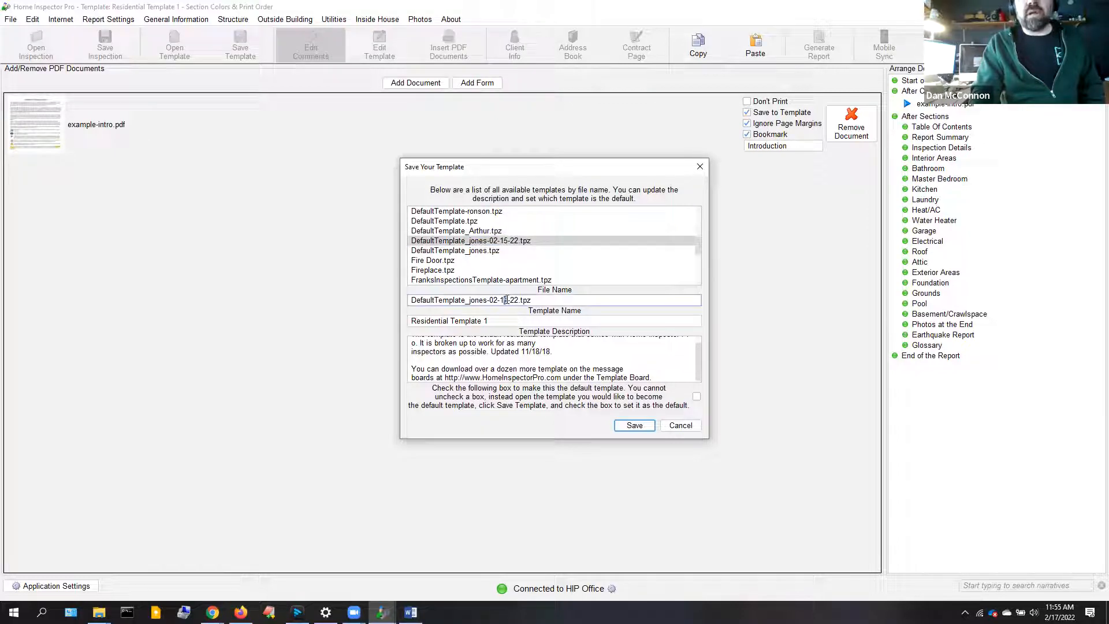
{"action": "type", "text": "7"}
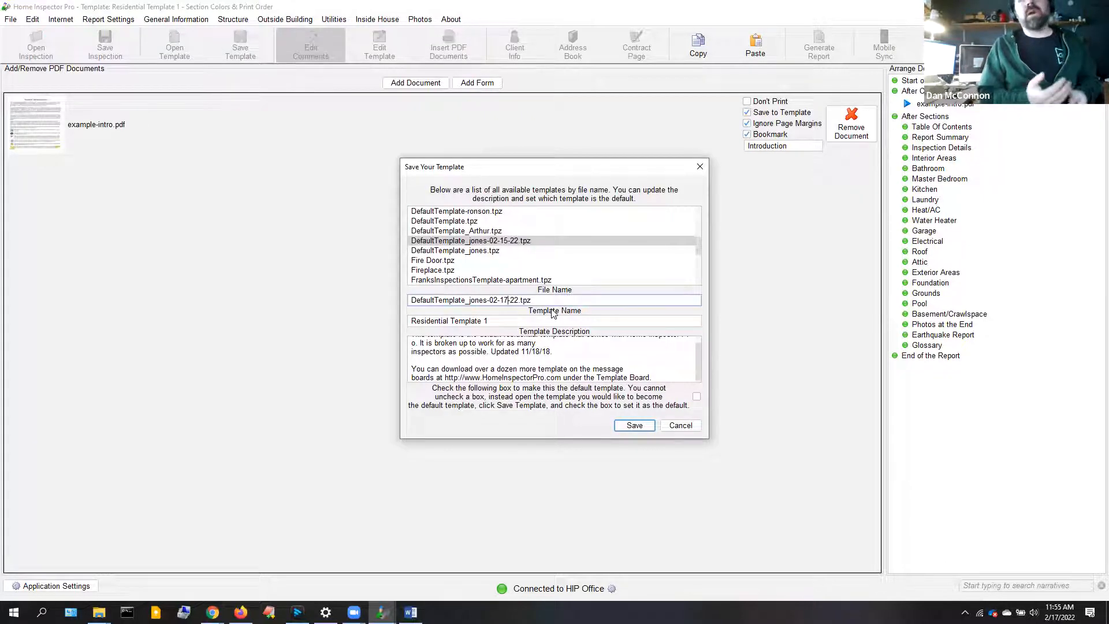
{"action": "key", "text": "Return"}
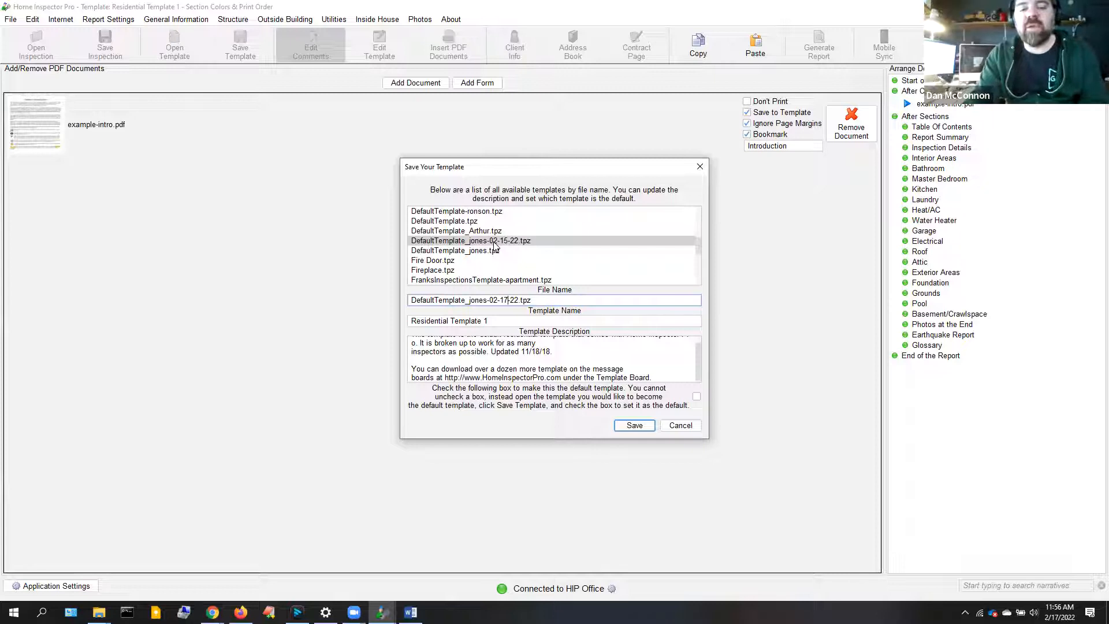
{"action": "left_click", "coordinate": [681, 426]}
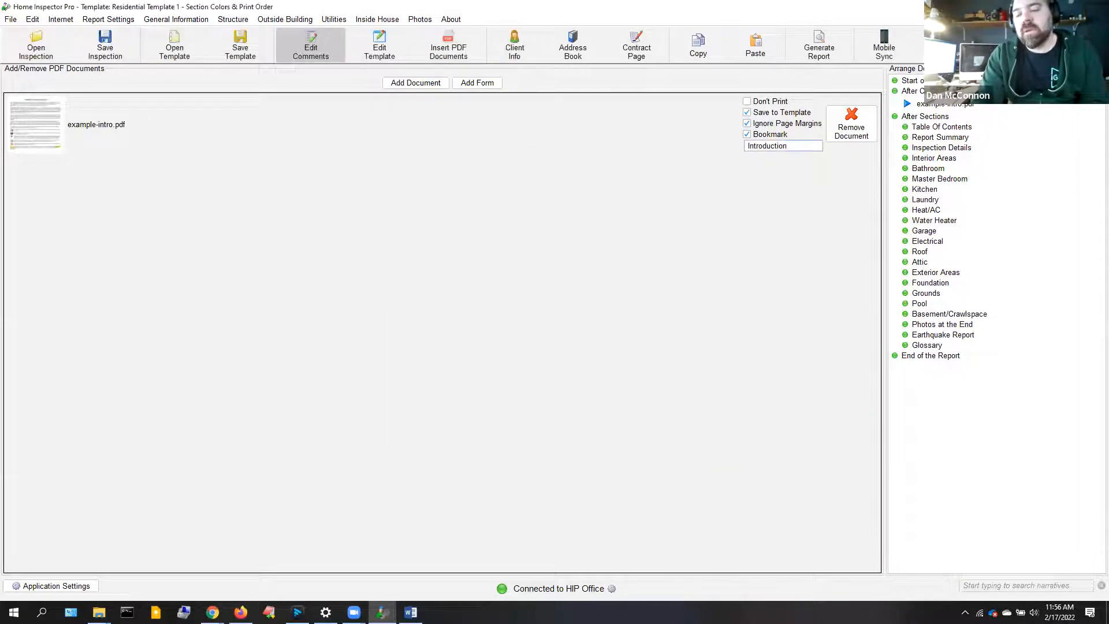